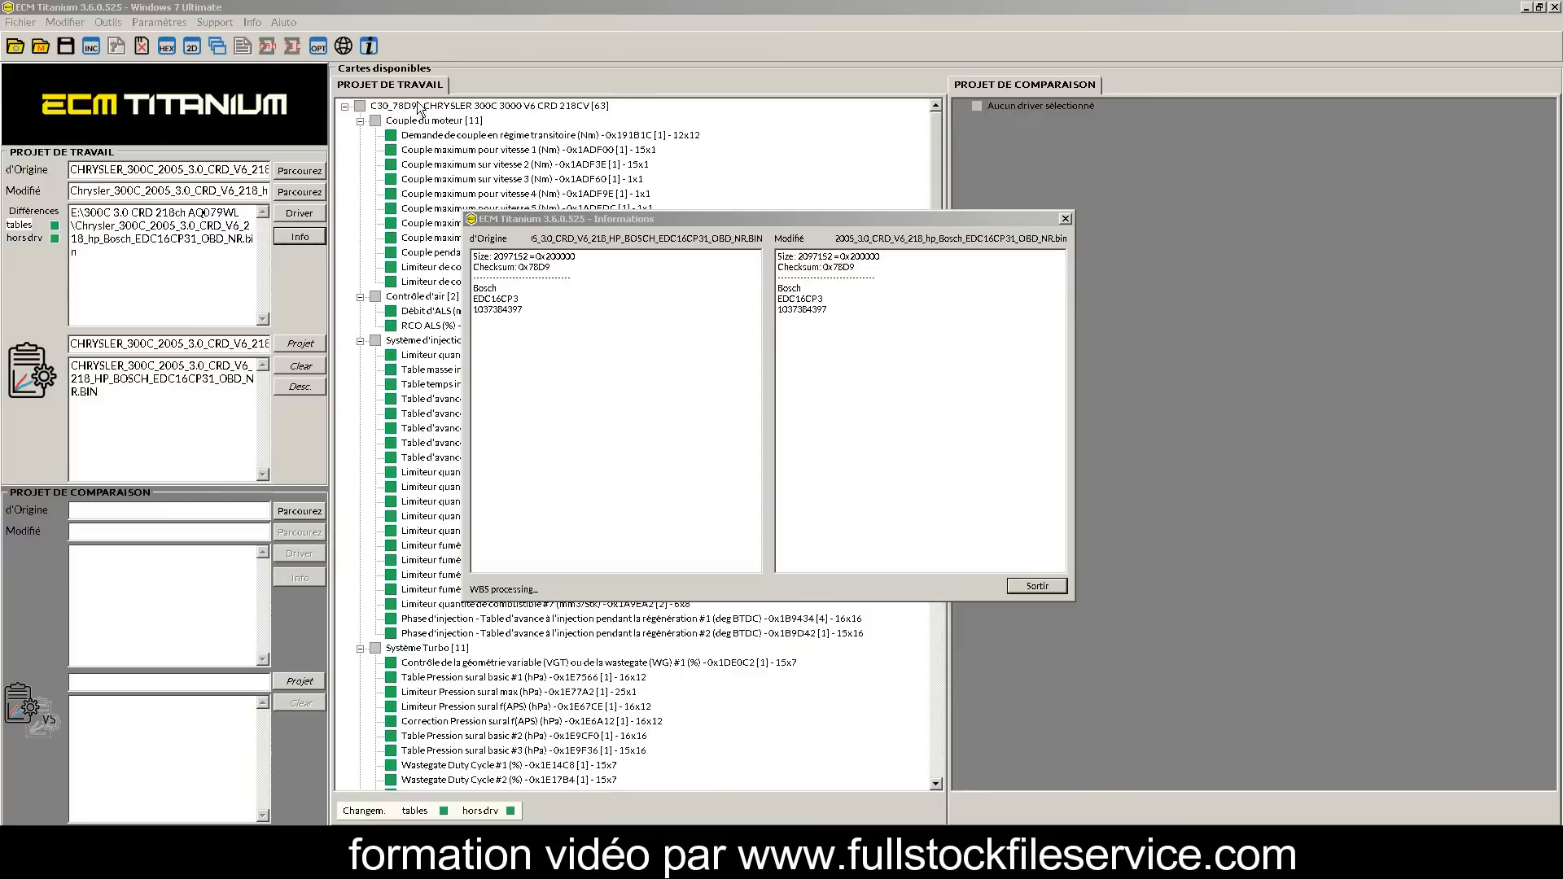
Close the file information and open the transient torque demand map (0x191B1C) to examine its 80 % and 100 % columns.
{"action": "left_click", "coordinate": [1053, 587]}
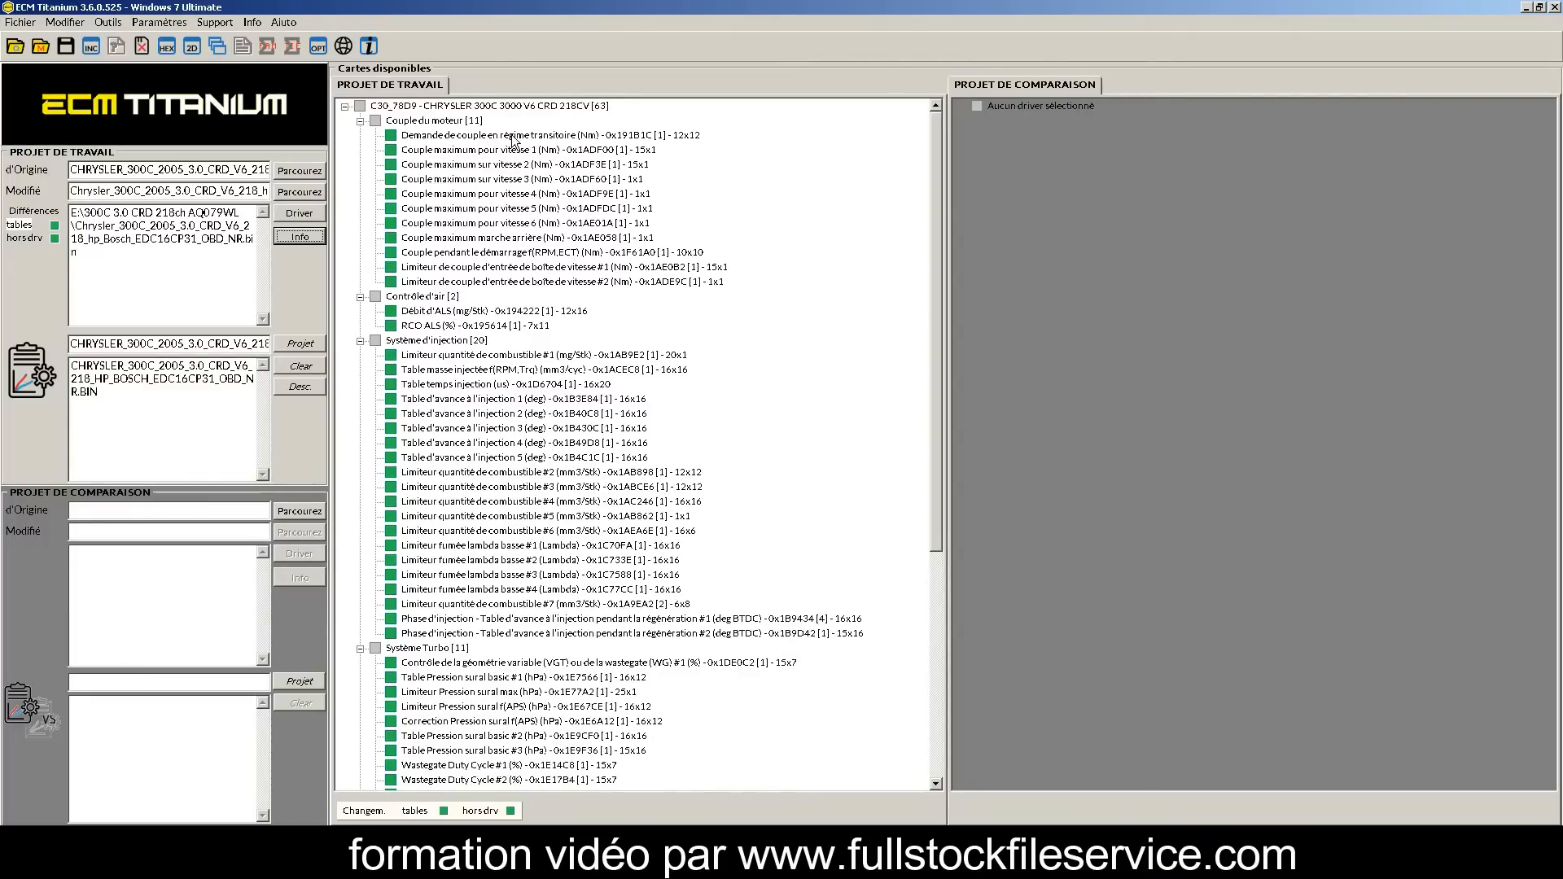
{"action": "double_click", "coordinate": [512, 136]}
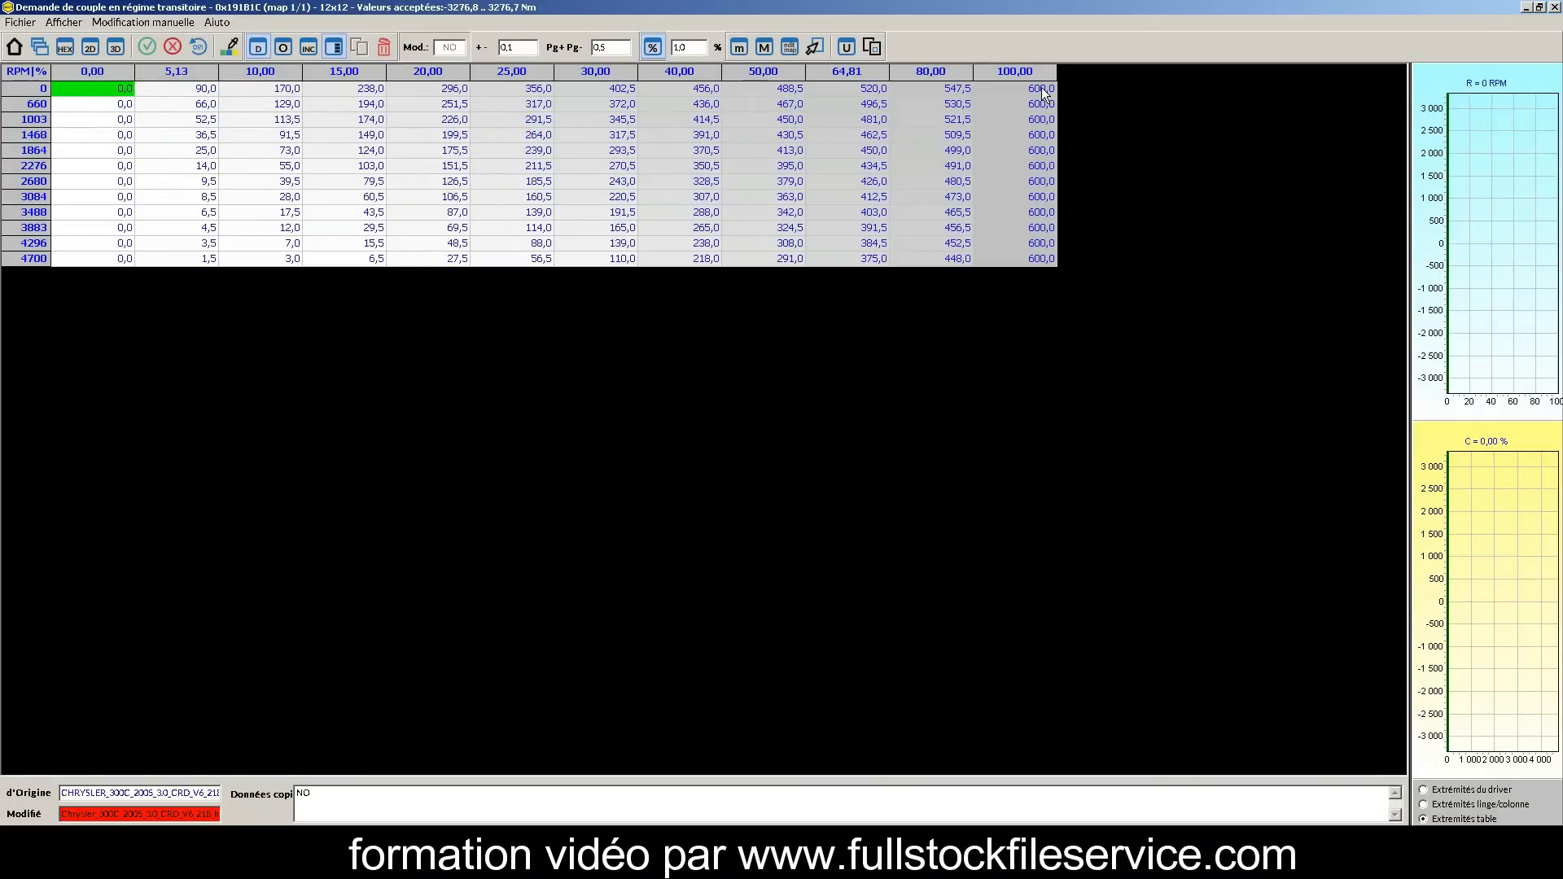
{"action": "left_click_drag", "start_coordinate": [1044, 94], "coordinate": [1041, 267]}
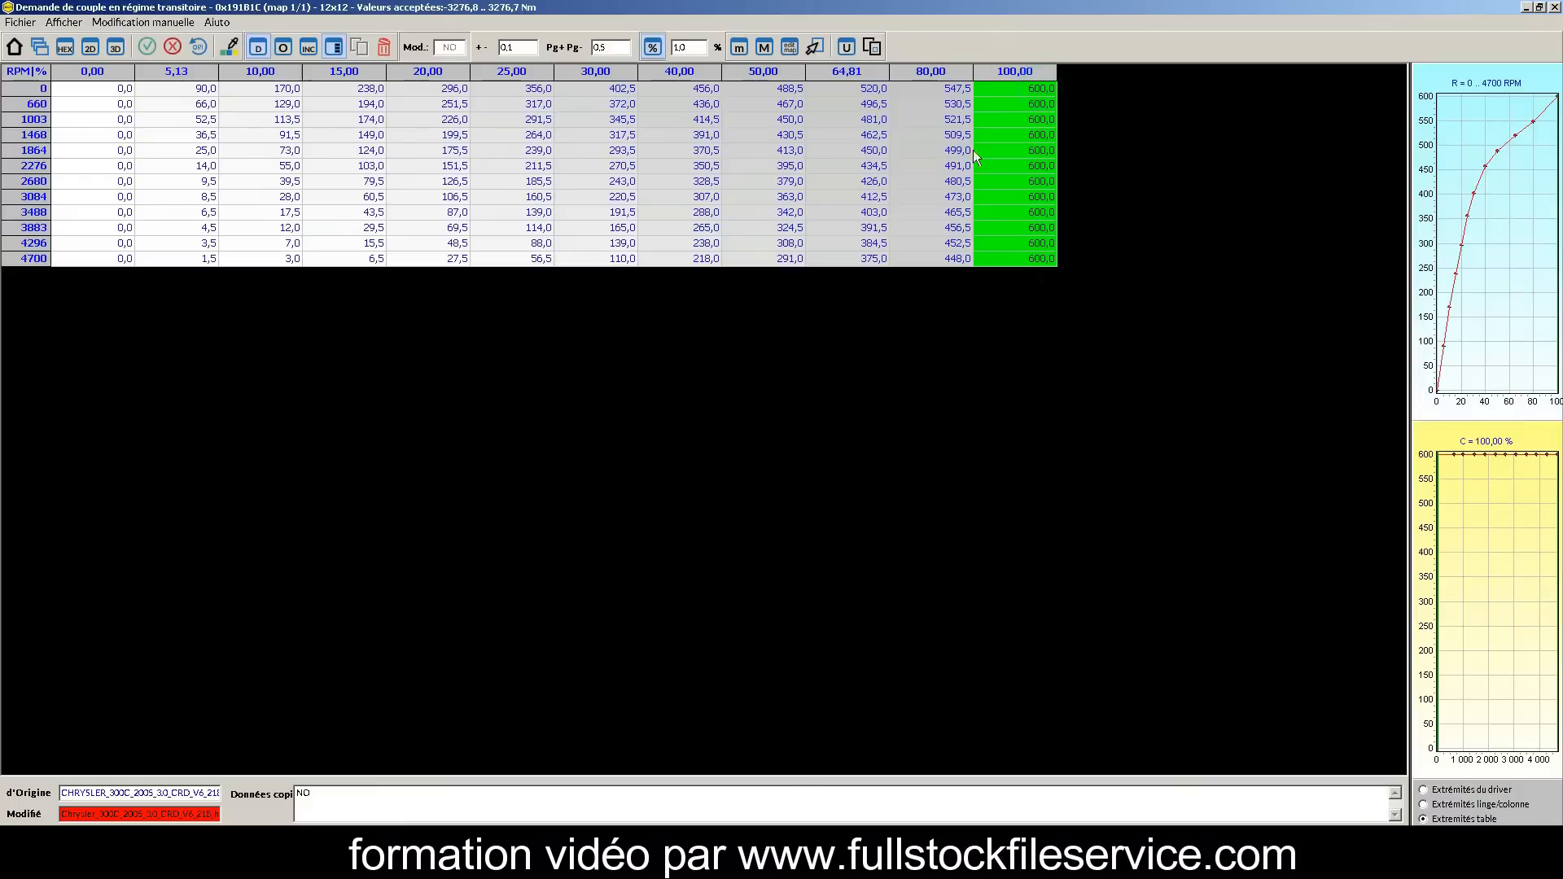
{"action": "left_click_drag", "start_coordinate": [956, 86], "coordinate": [940, 267]}
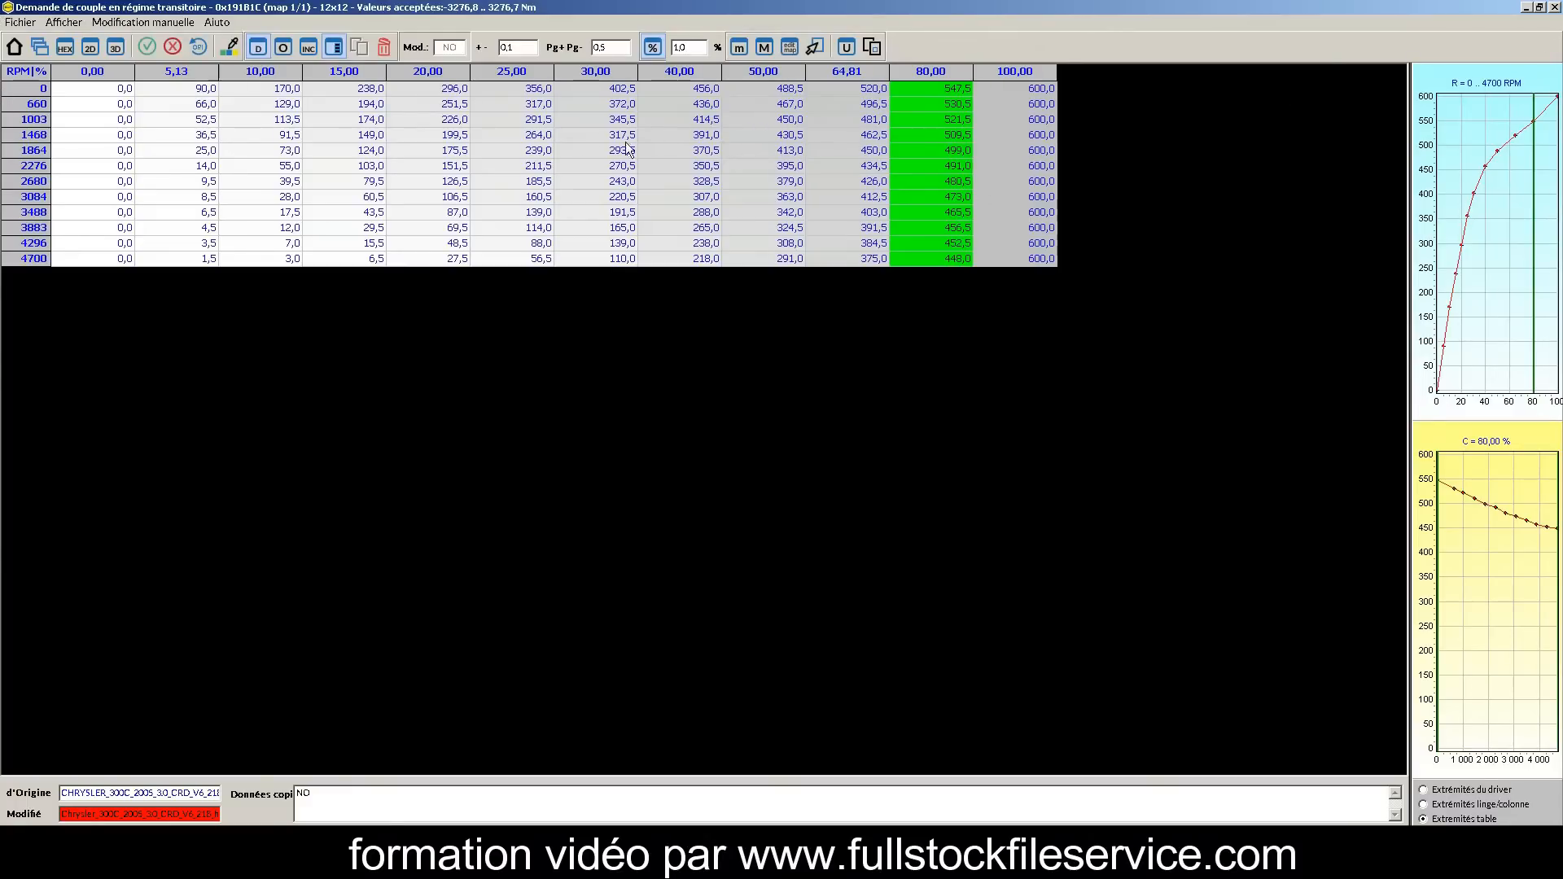
Interpolate the 30 to 100 % columns of the torque demand map by percentage increment, from 0 at 30 % to 15 at 100 %, for 0 and 4700 RPM.
{"action": "left_click_drag", "start_coordinate": [622, 91], "coordinate": [1057, 304]}
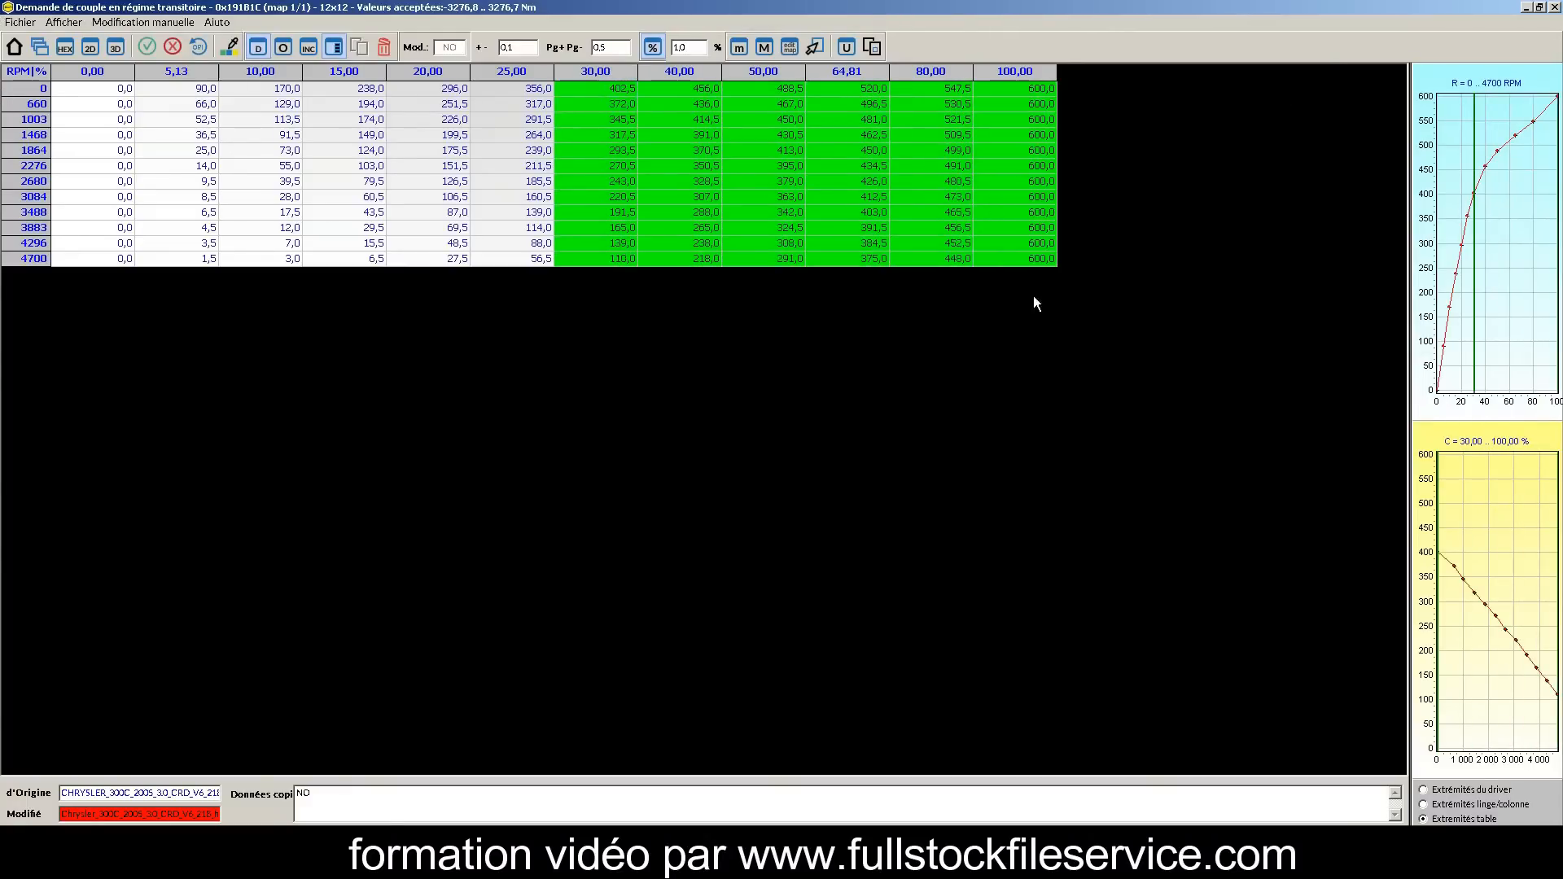
{"action": "left_click", "coordinate": [846, 48]}
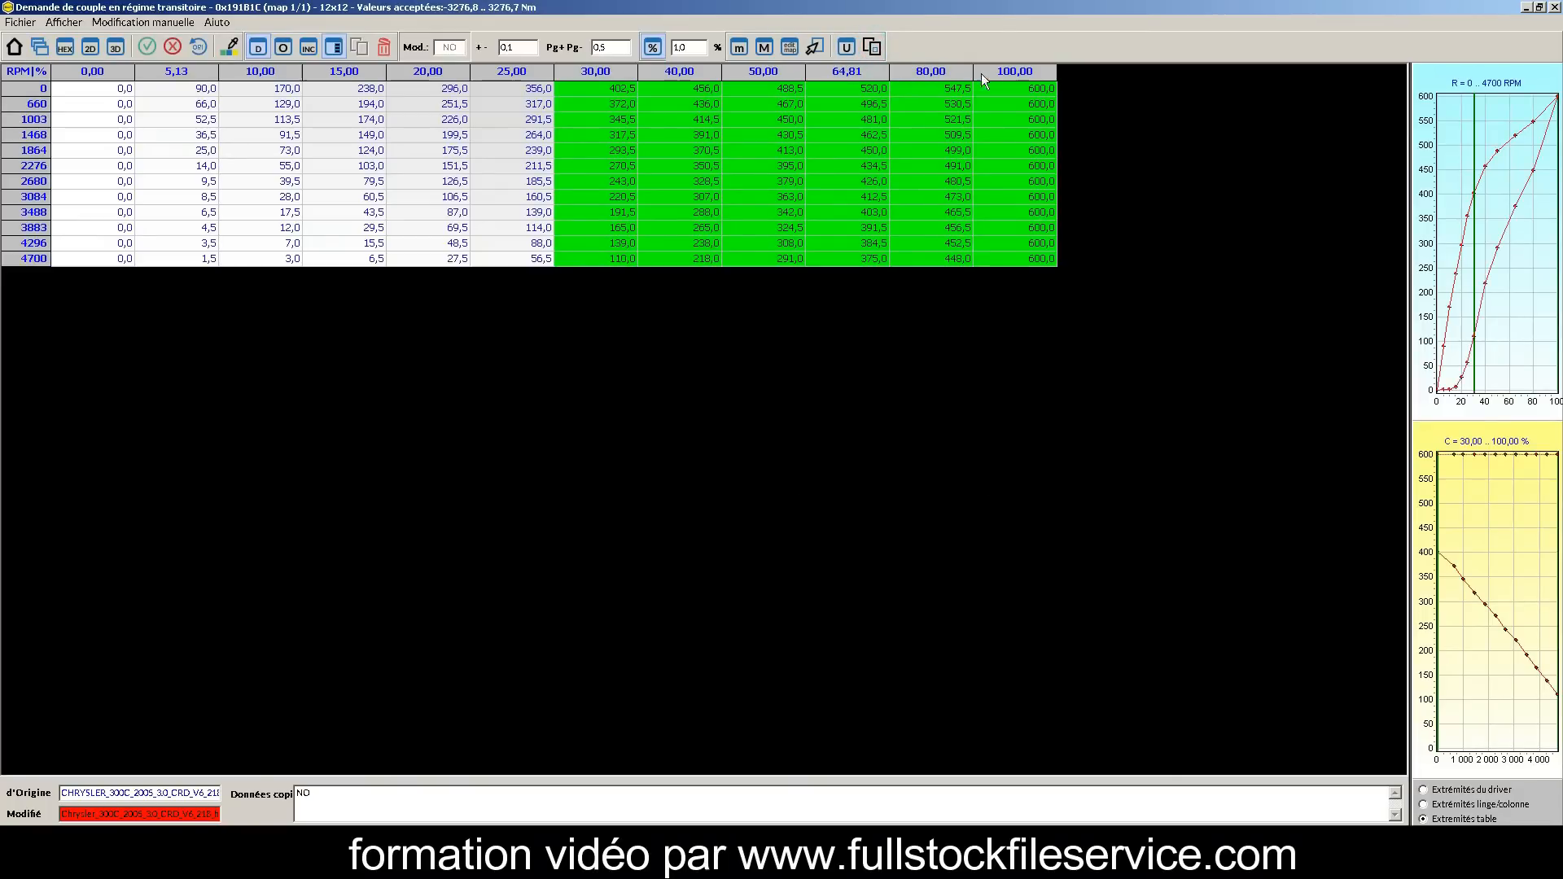
{"action": "left_click", "coordinate": [811, 48]}
{"action": "left_click", "coordinate": [775, 514]}
{"action": "type", "text": "15"}
{"action": "left_click", "coordinate": [643, 412]}
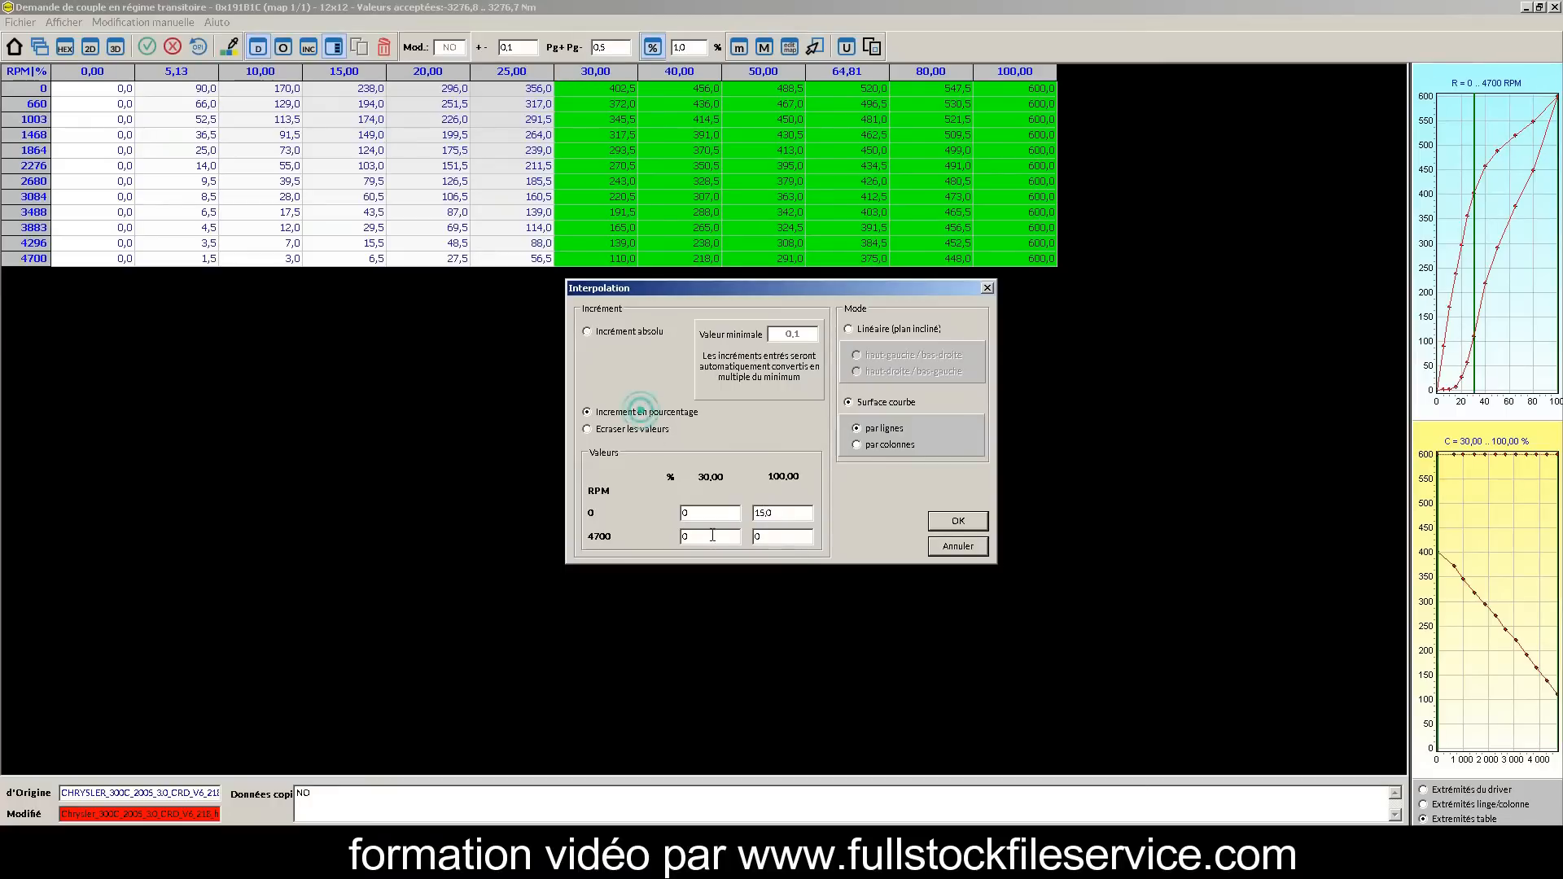
{"action": "left_click", "coordinate": [773, 537]}
{"action": "type", "text": "15"}
{"action": "left_click", "coordinate": [980, 524]}
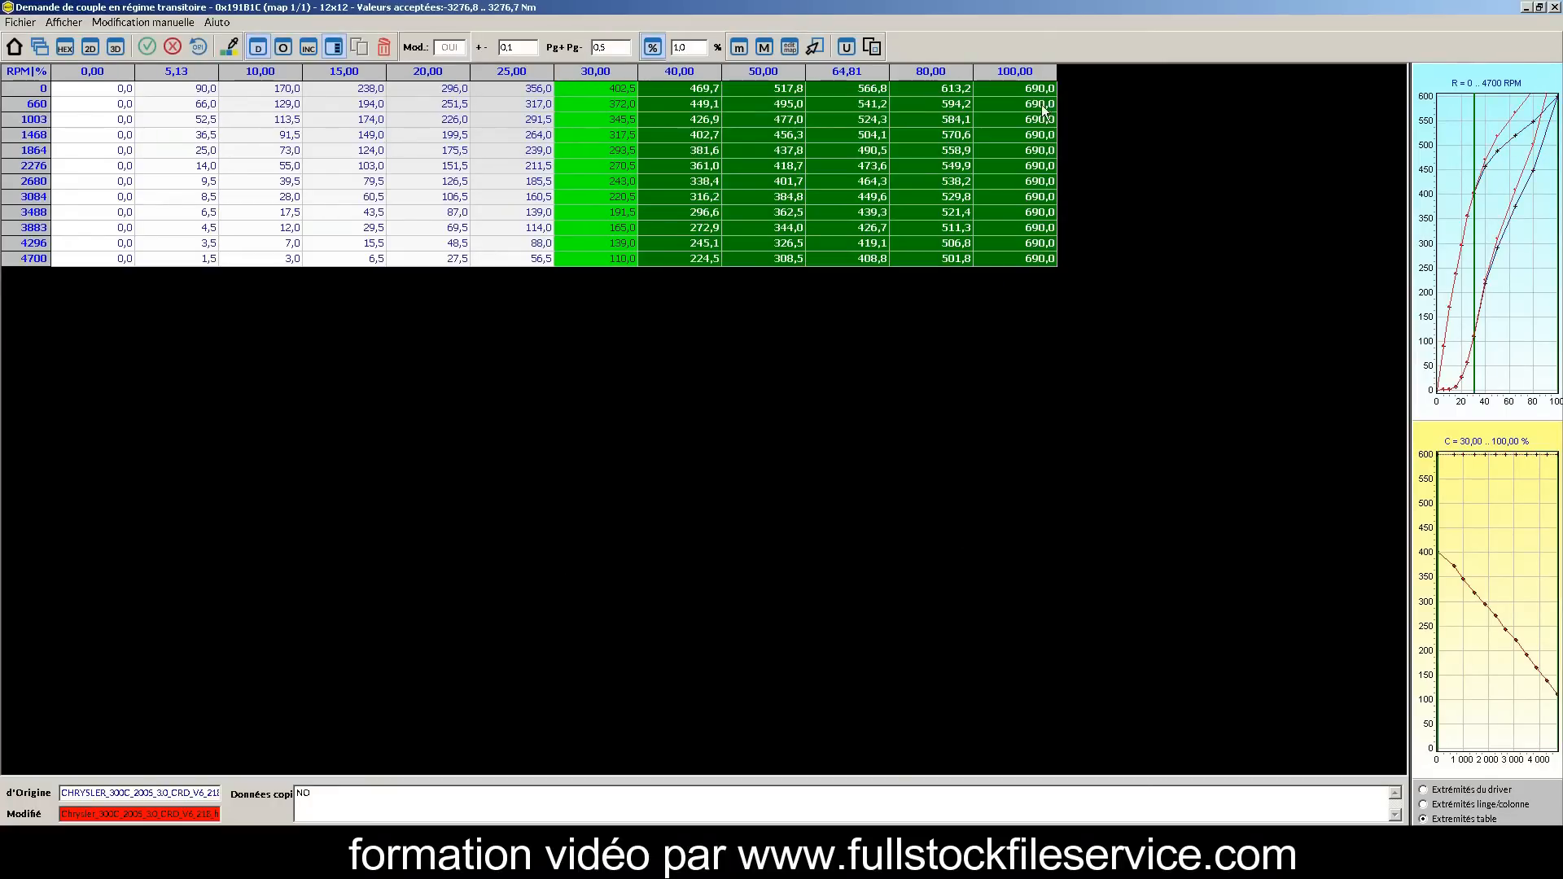
Set the 80 % column of the torque demand map to 600 Nm from 660 to 4700 RPM and close the map.
{"action": "left_click", "coordinate": [1037, 136]}
{"action": "left_click", "coordinate": [1023, 89]}
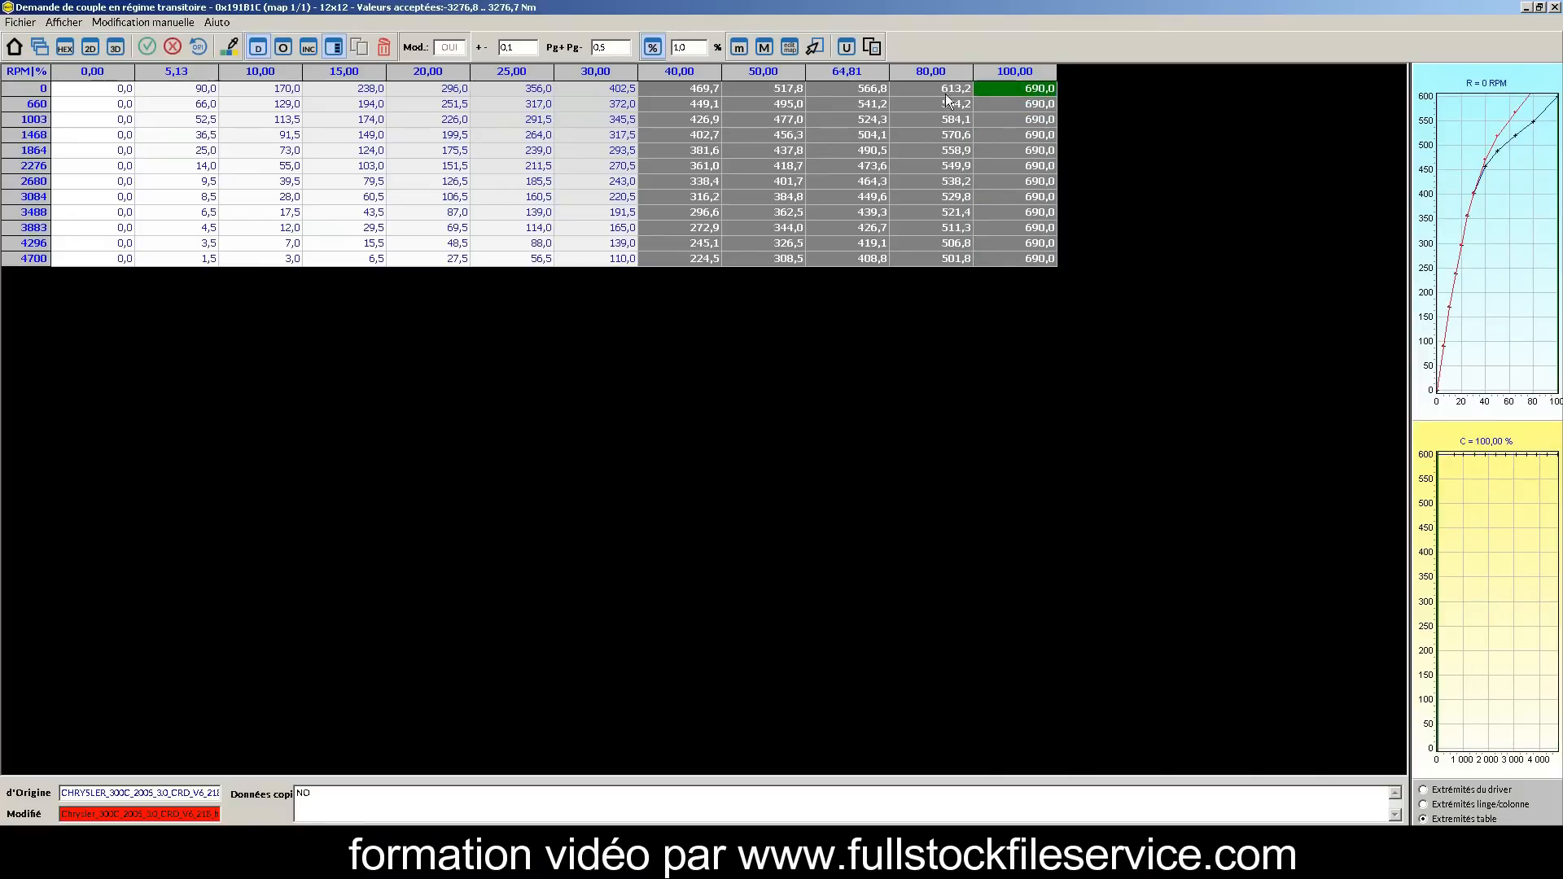
{"action": "left_click_drag", "start_coordinate": [964, 107], "coordinate": [949, 316]}
{"action": "type", "text": "6"}
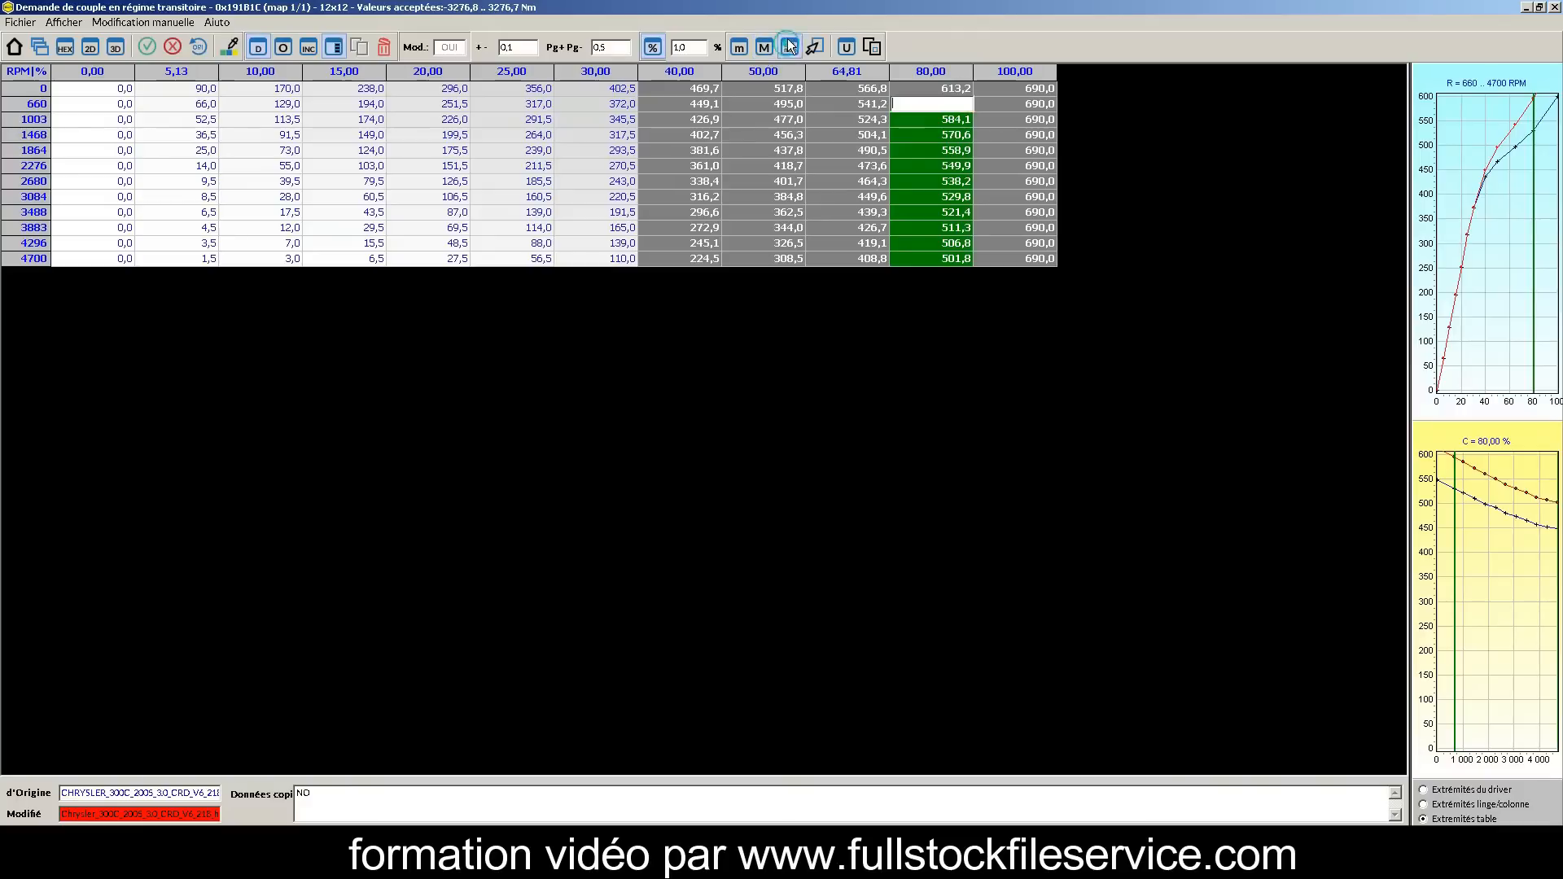
{"action": "type", "text": "00"}
{"action": "key", "text": "Return"}
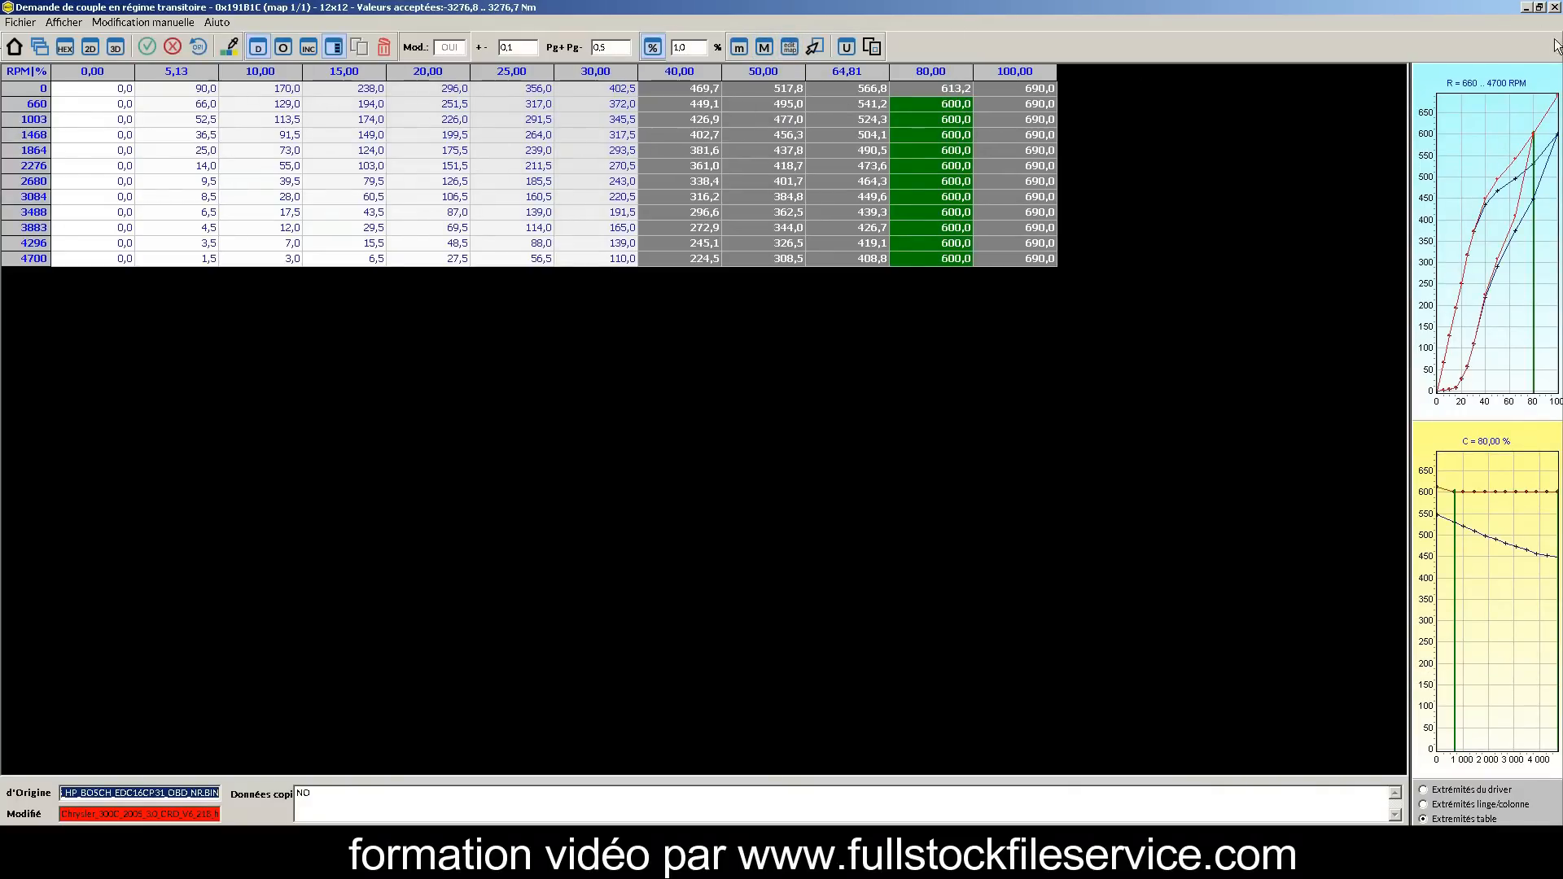
{"action": "left_click", "coordinate": [1556, 8]}
{"action": "left_click", "coordinate": [535, 567]}
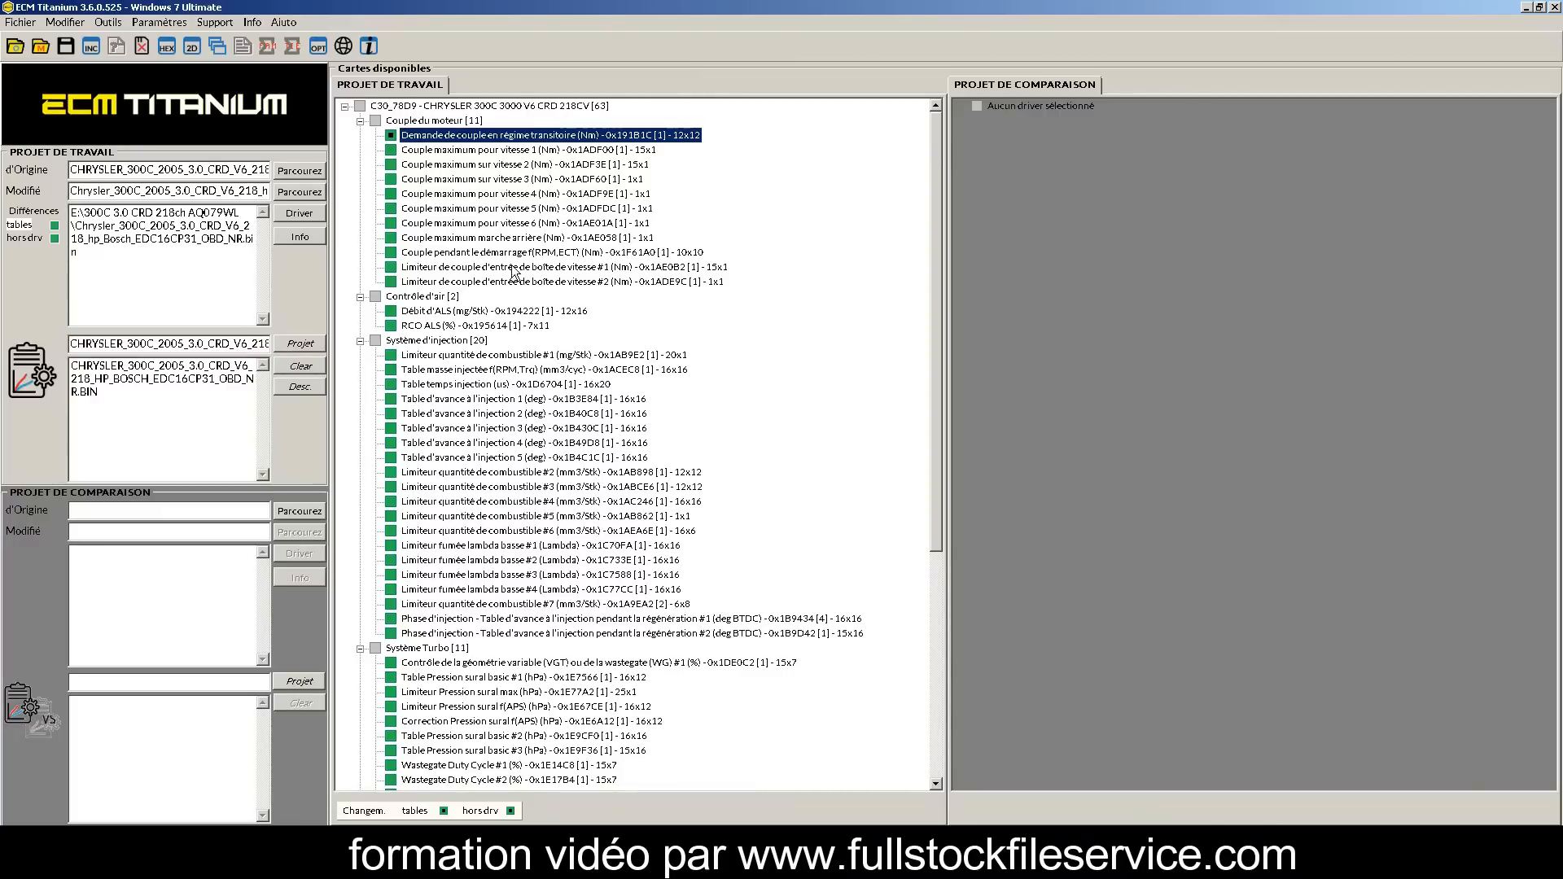
Check the maximum torque maps for gears 1 to 6 and reverse one after another.
{"action": "double_click", "coordinate": [487, 151]}
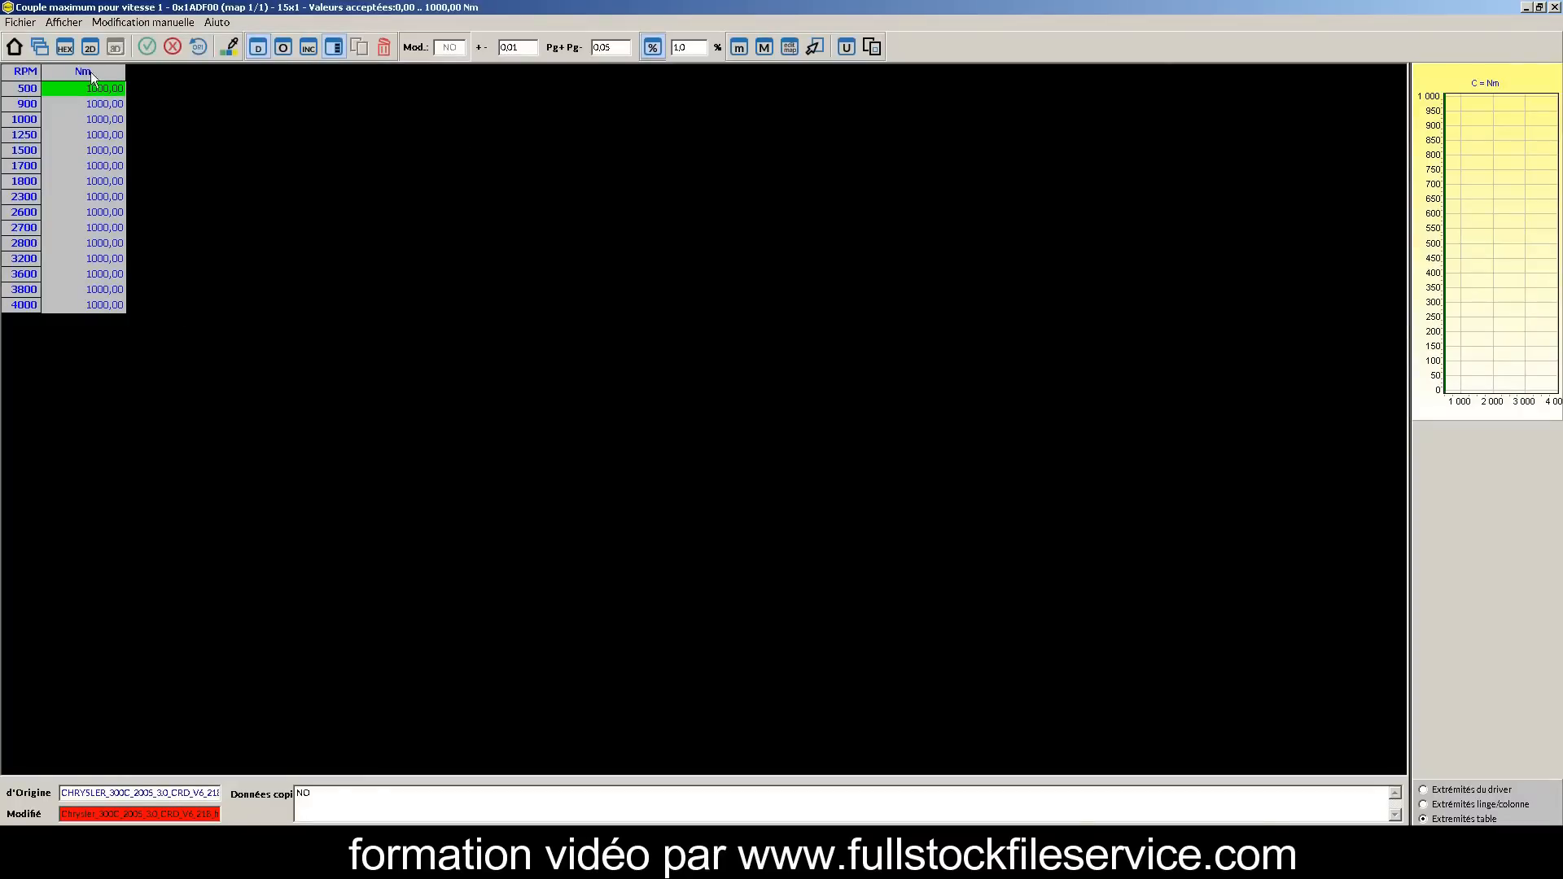
{"action": "left_click", "coordinate": [1555, 8]}
{"action": "double_click", "coordinate": [463, 167]}
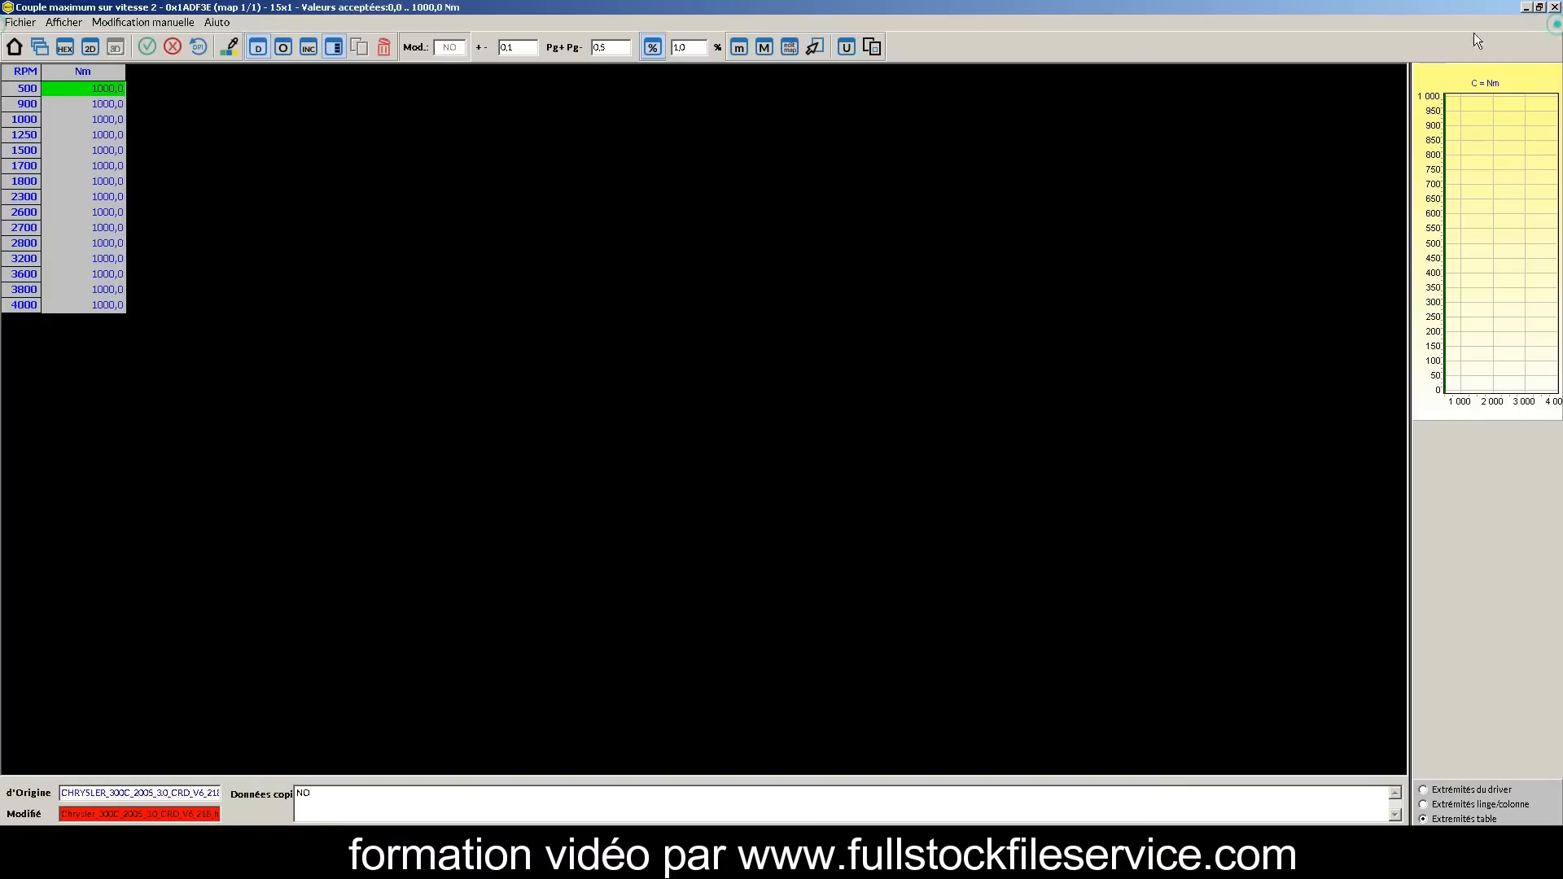
{"action": "left_click", "coordinate": [1555, 7]}
{"action": "double_click", "coordinate": [486, 180]}
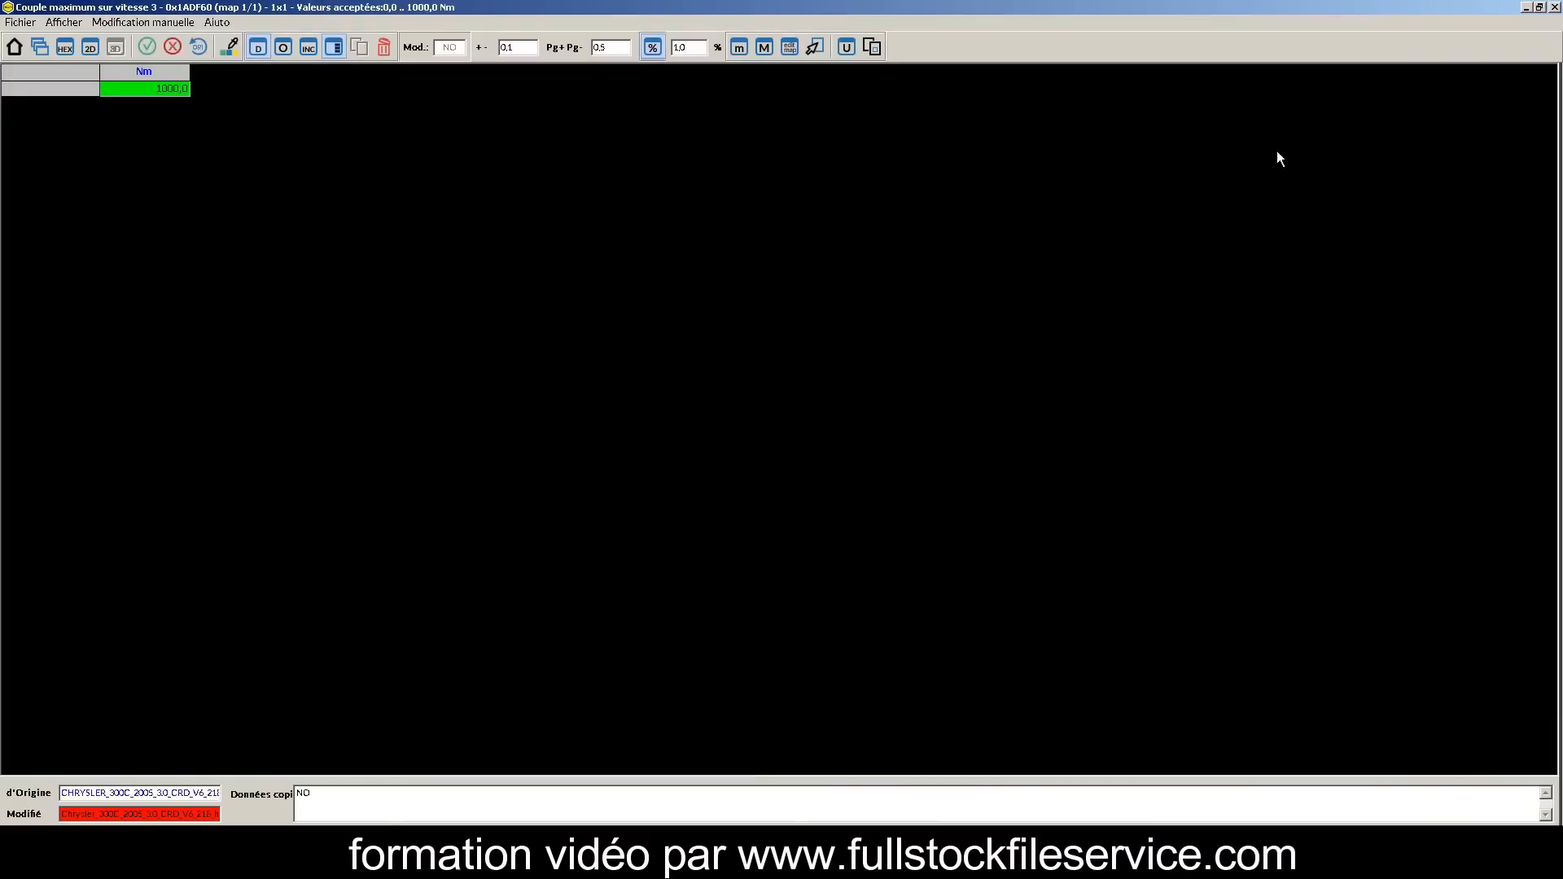
{"action": "left_click", "coordinate": [1554, 7]}
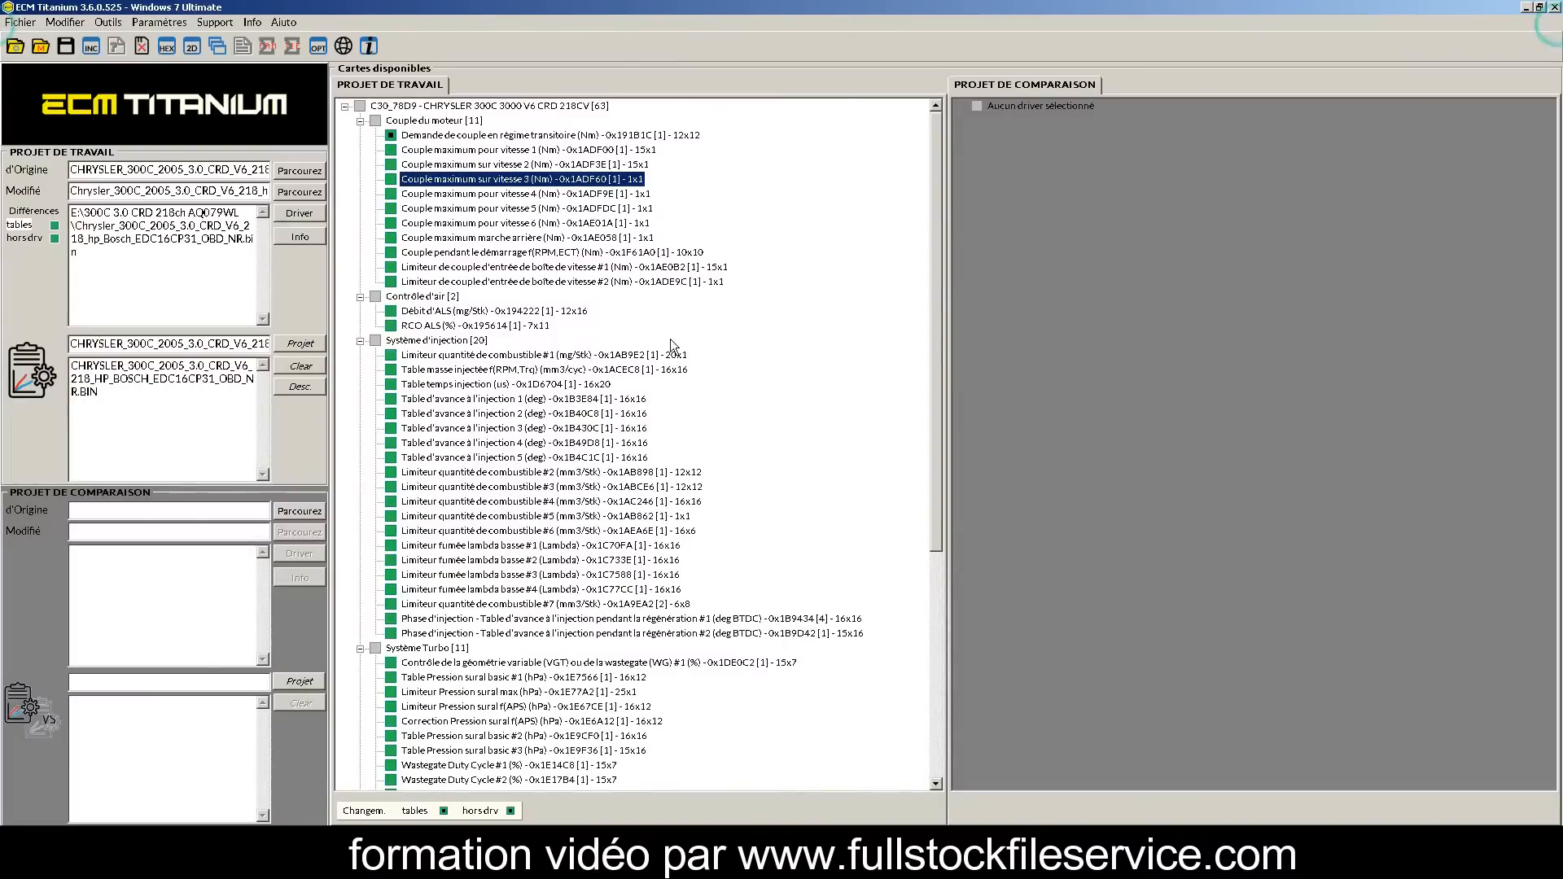
{"action": "double_click", "coordinate": [510, 195]}
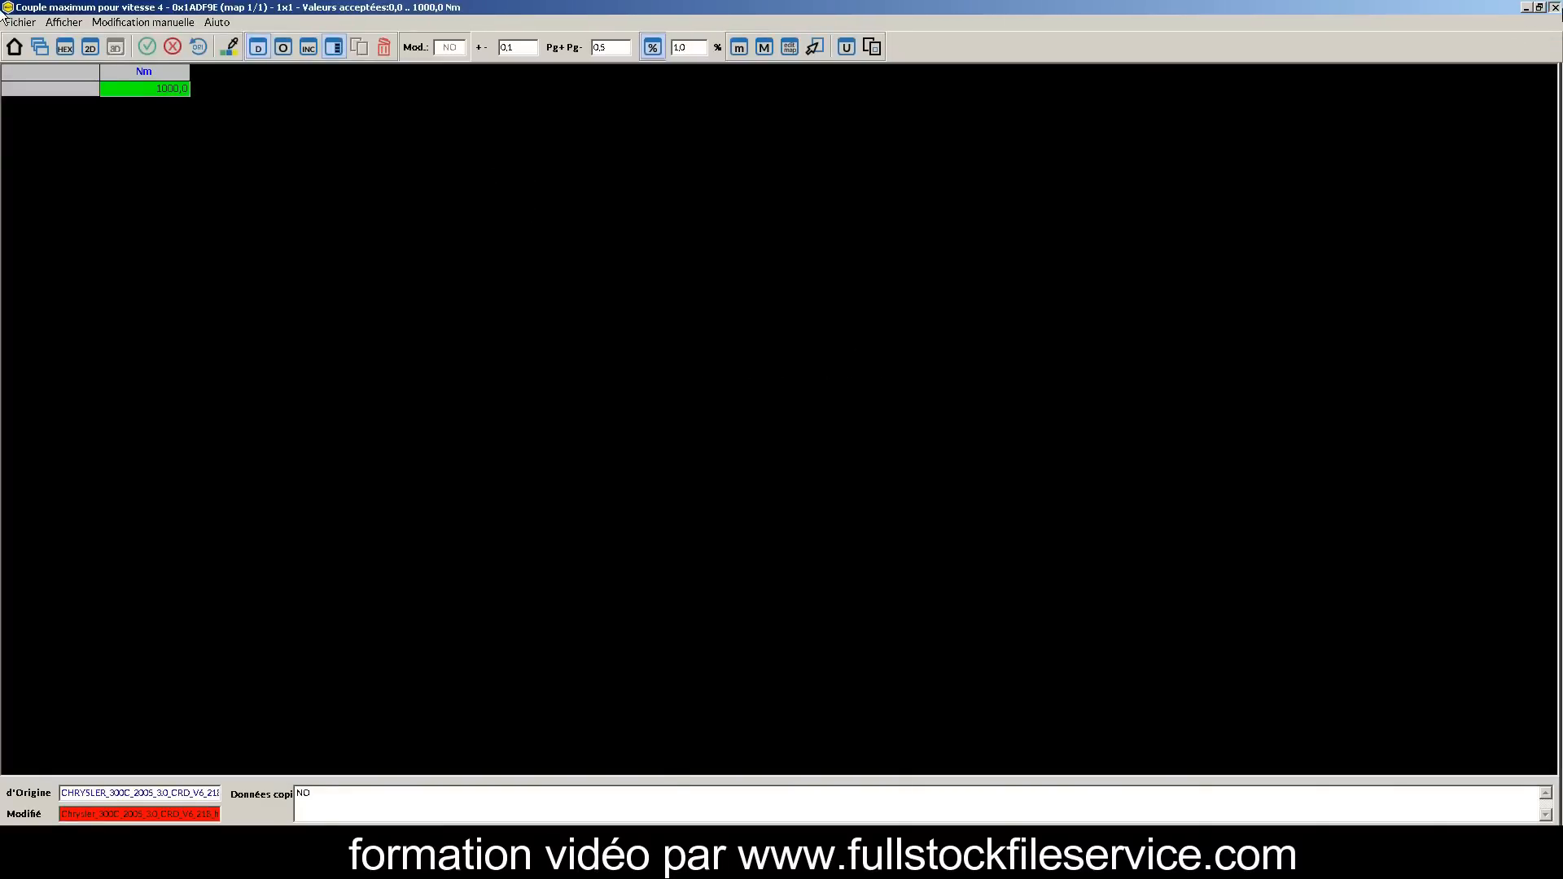
{"action": "left_click", "coordinate": [1555, 8]}
{"action": "double_click", "coordinate": [460, 209]}
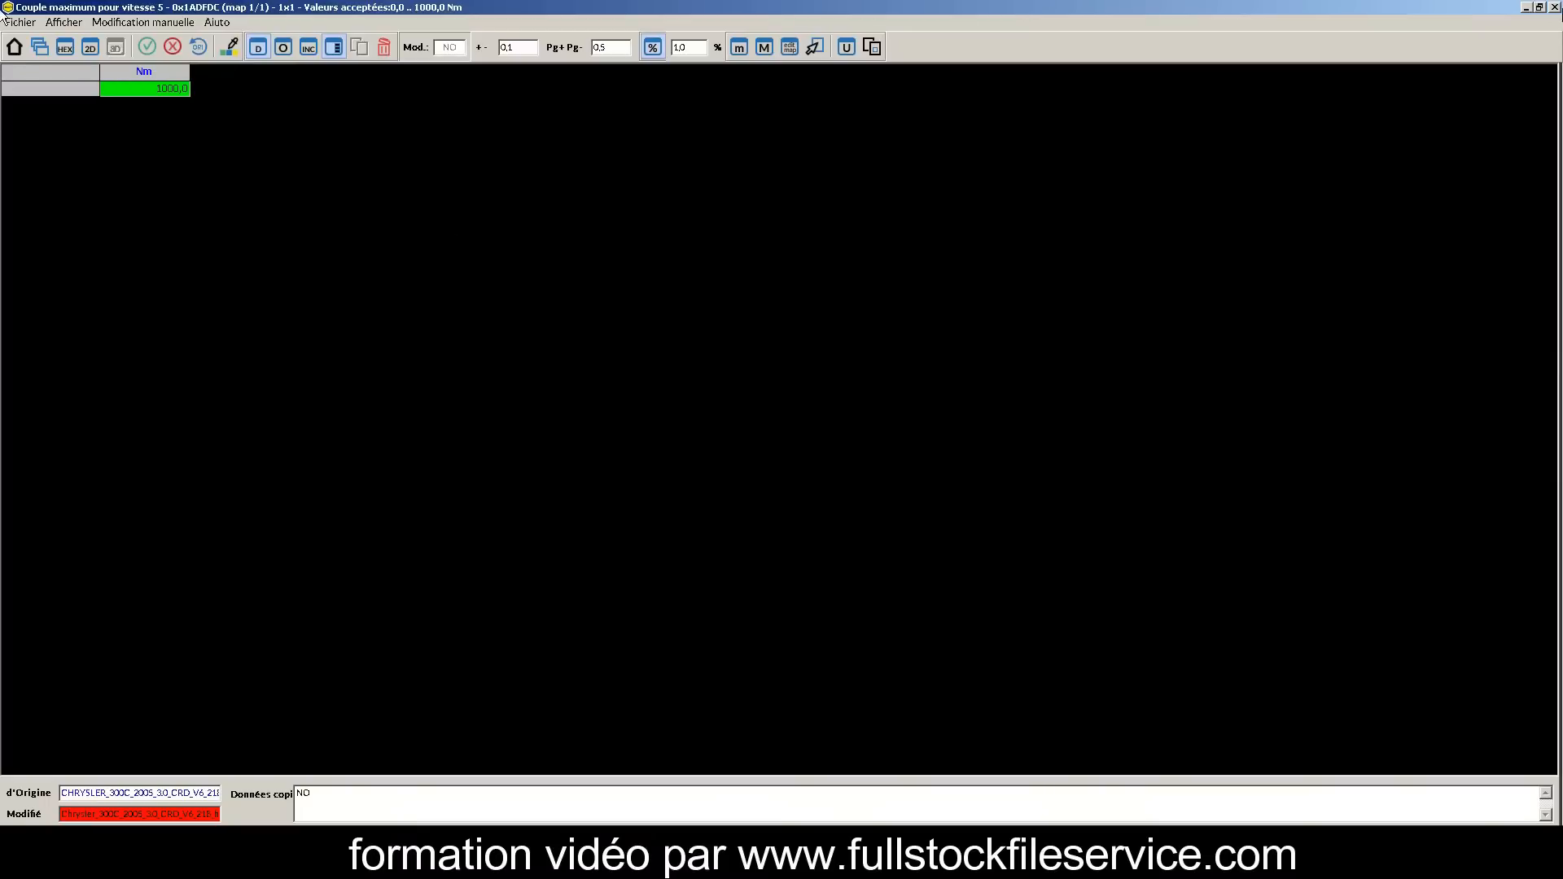
{"action": "left_click", "coordinate": [1555, 8]}
{"action": "double_click", "coordinate": [546, 224]}
{"action": "left_click", "coordinate": [1555, 8]}
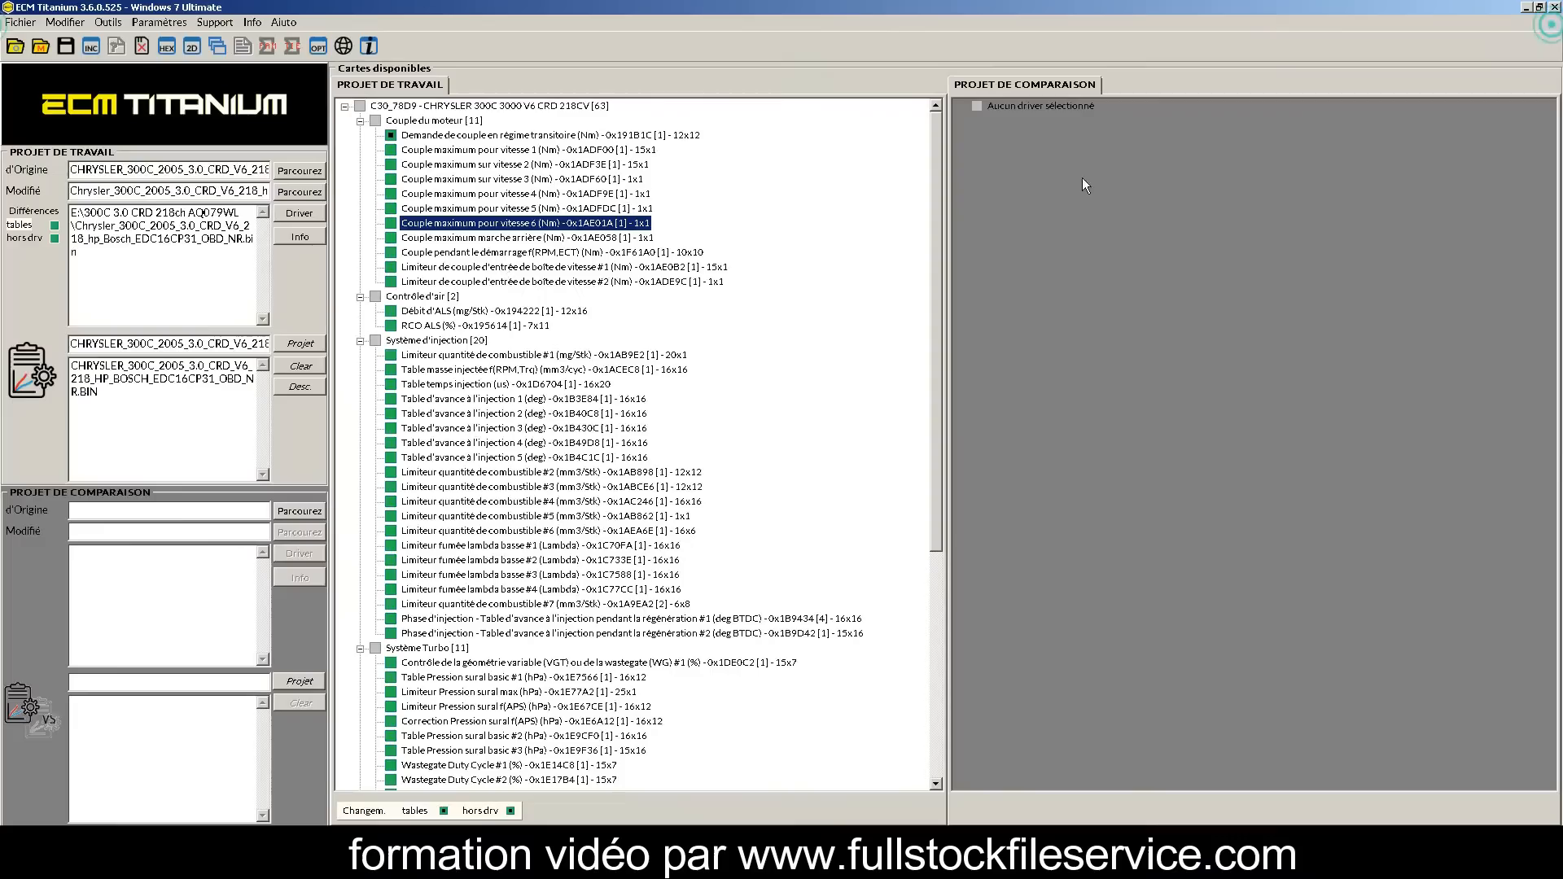
{"action": "double_click", "coordinate": [492, 238]}
{"action": "left_click", "coordinate": [1555, 8]}
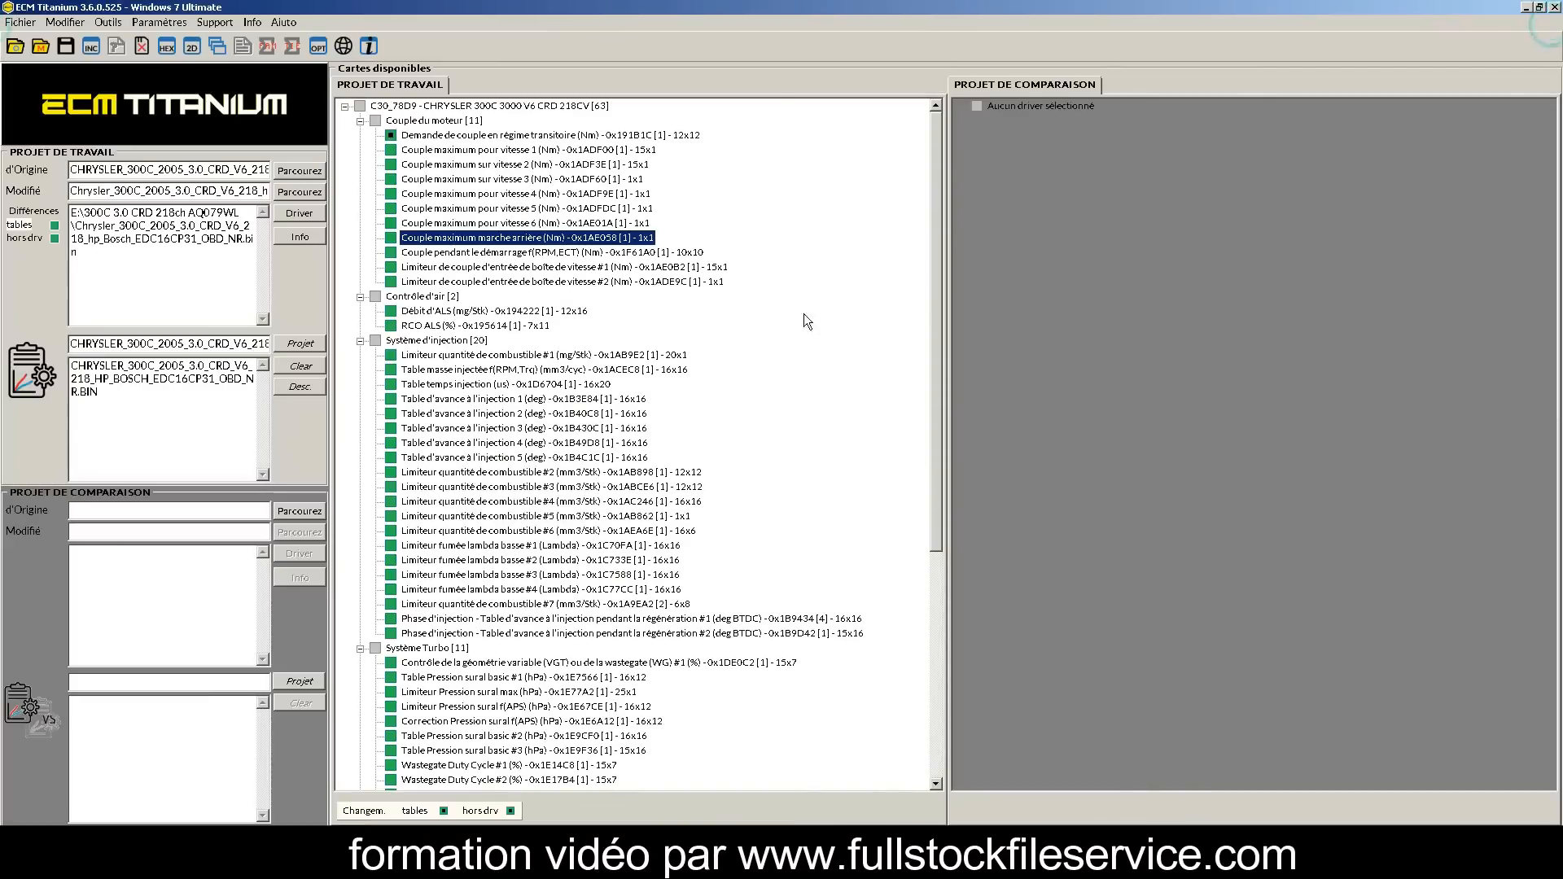
Check the torque during starting map and gearbox input torque limiters #1 and #2.
{"action": "double_click", "coordinate": [576, 252]}
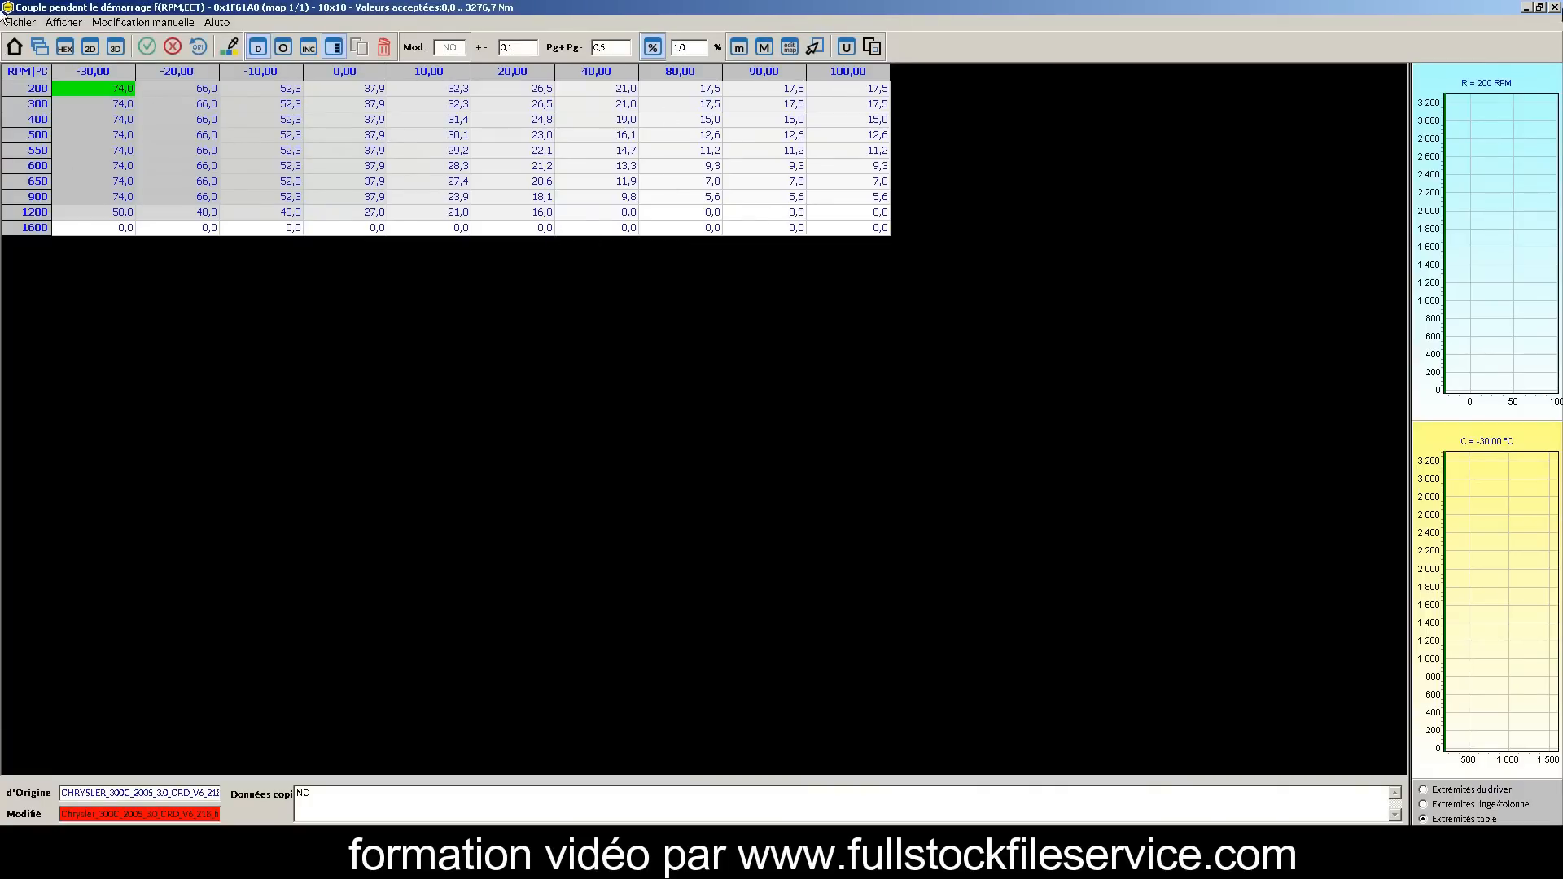
{"action": "left_click", "coordinate": [1555, 7]}
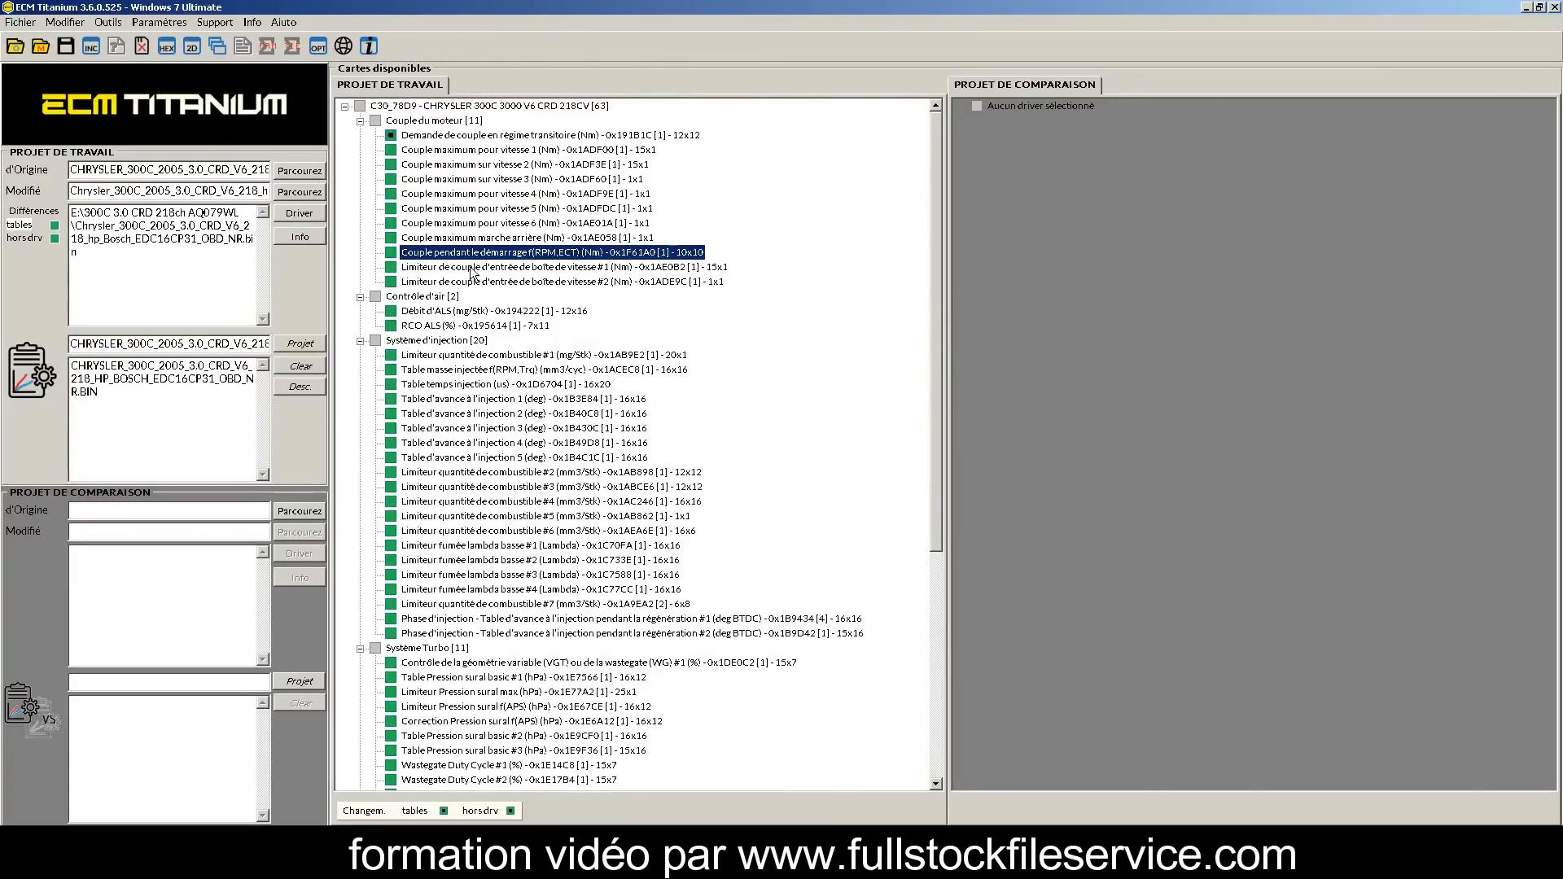
{"action": "double_click", "coordinate": [471, 269]}
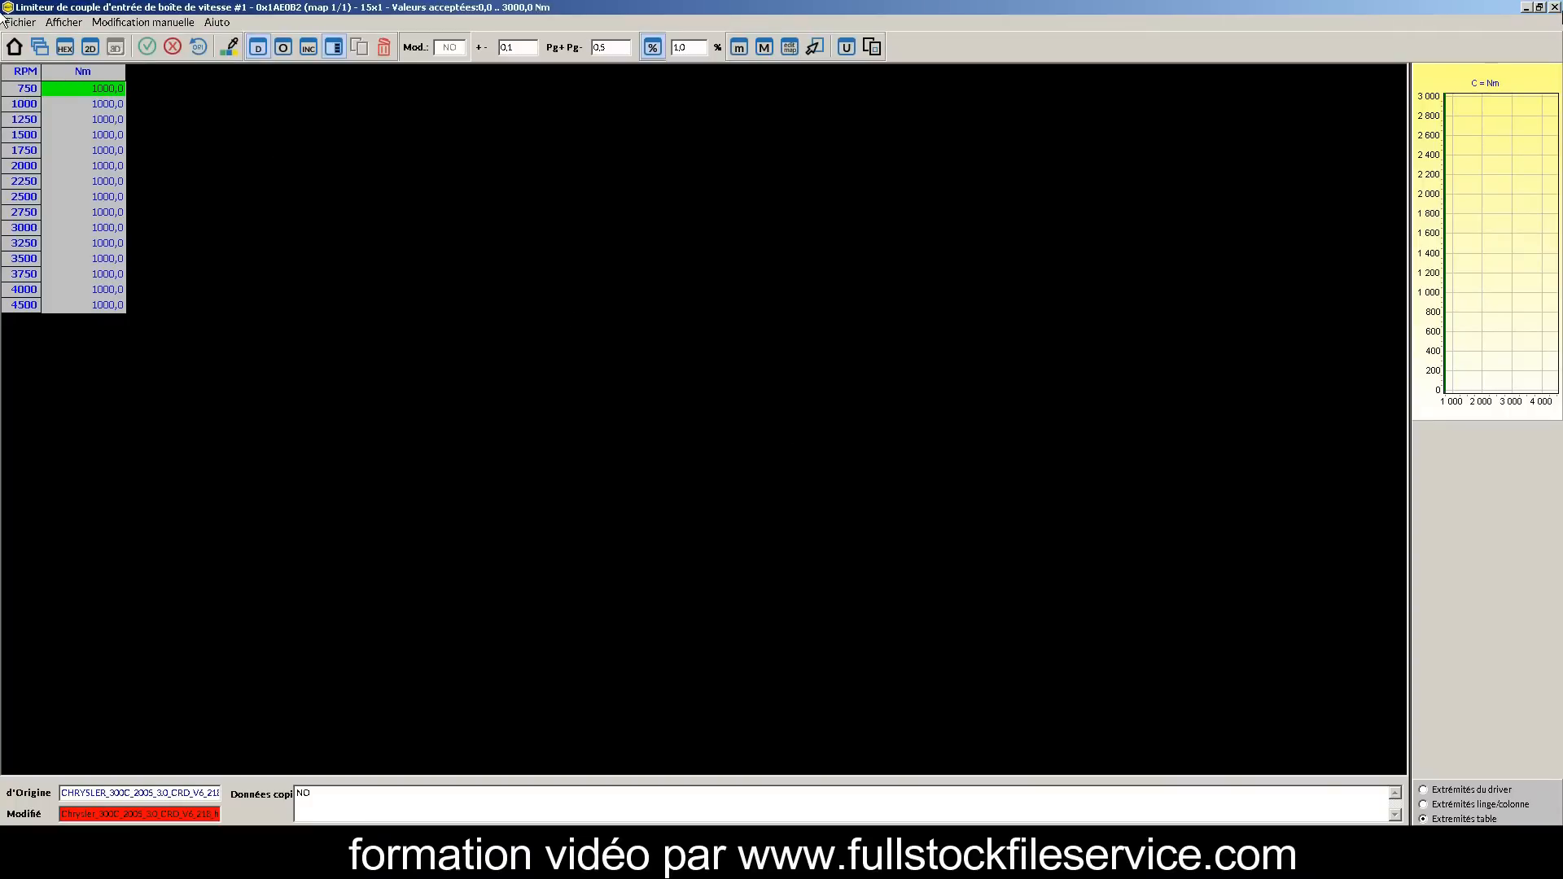
{"action": "left_click", "coordinate": [1555, 8]}
{"action": "double_click", "coordinate": [456, 283]}
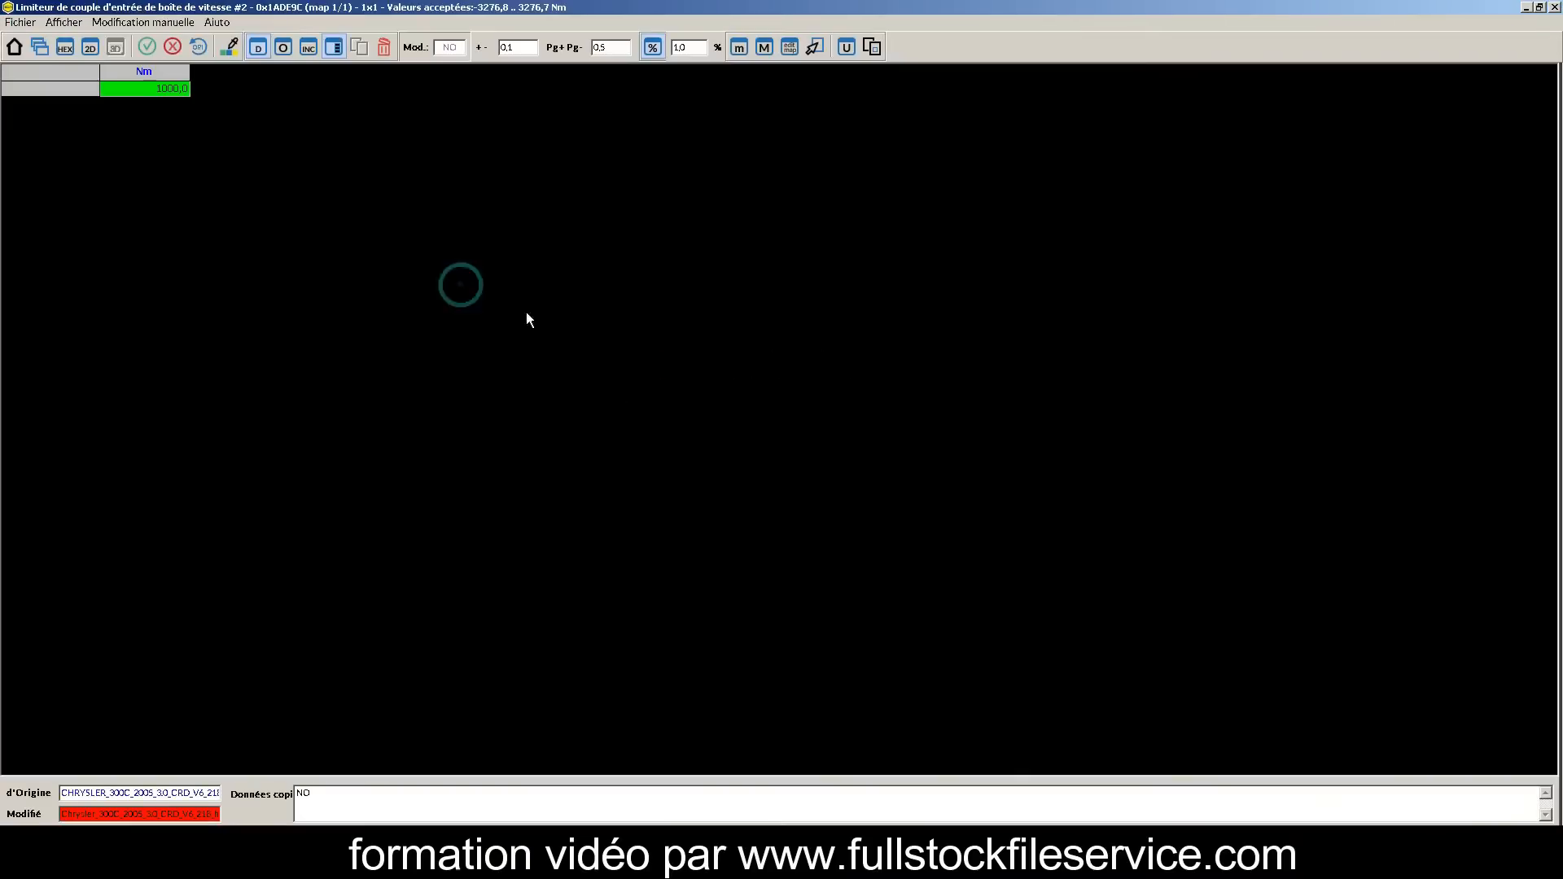
{"action": "left_click", "coordinate": [1555, 7]}
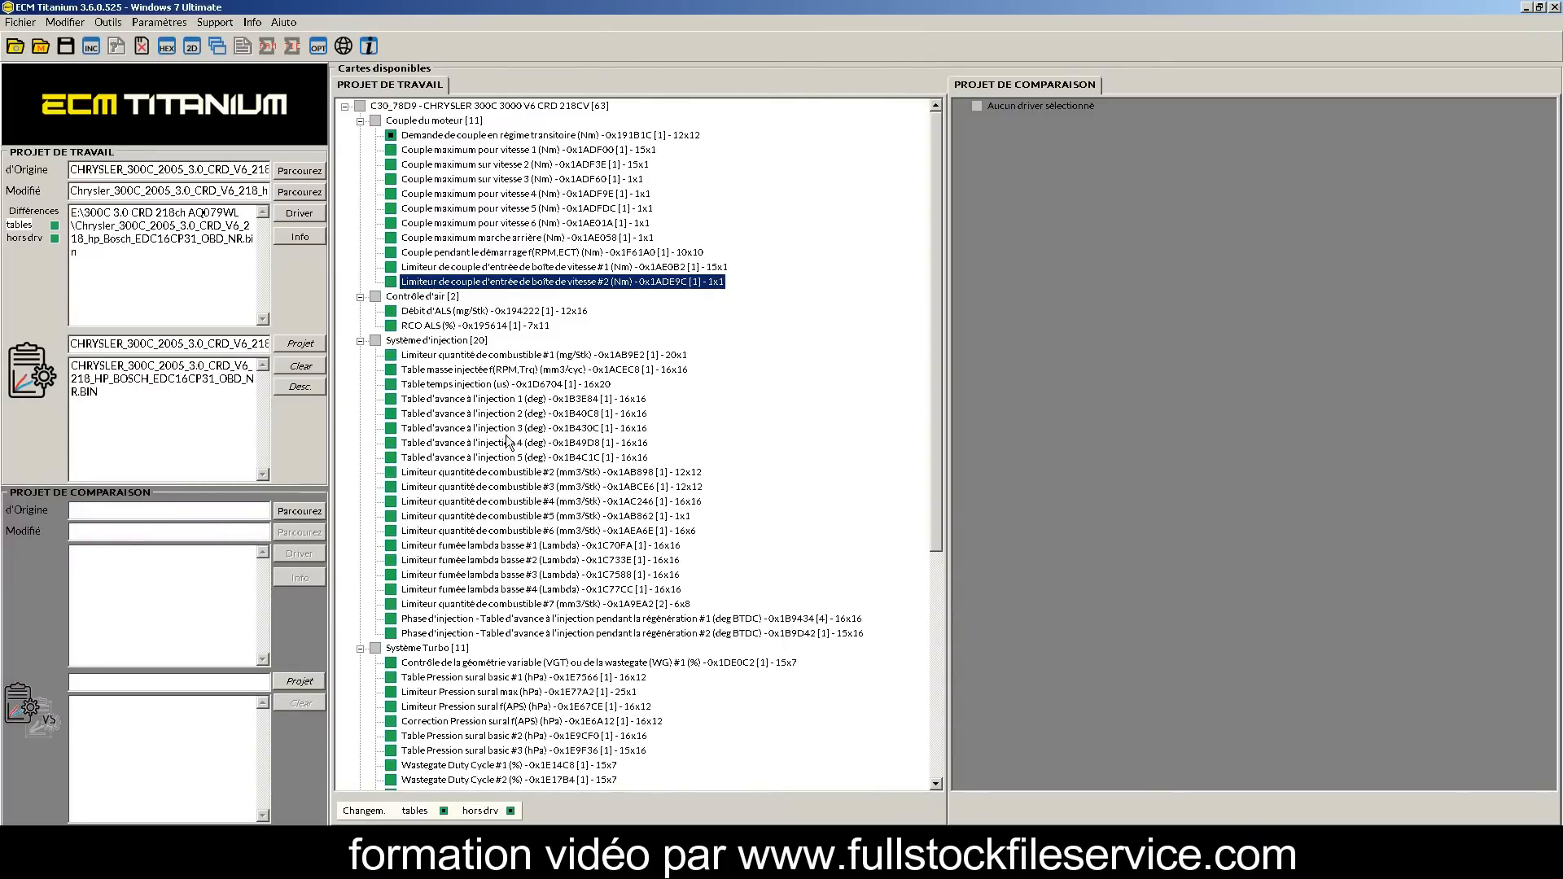
Open the injected mass table f(RPM,Trq) and examine the 500 and 600 Nm columns across the RPM range.
{"action": "left_click_drag", "start_coordinate": [933, 429], "coordinate": [944, 346]}
{"action": "double_click", "coordinate": [540, 372]}
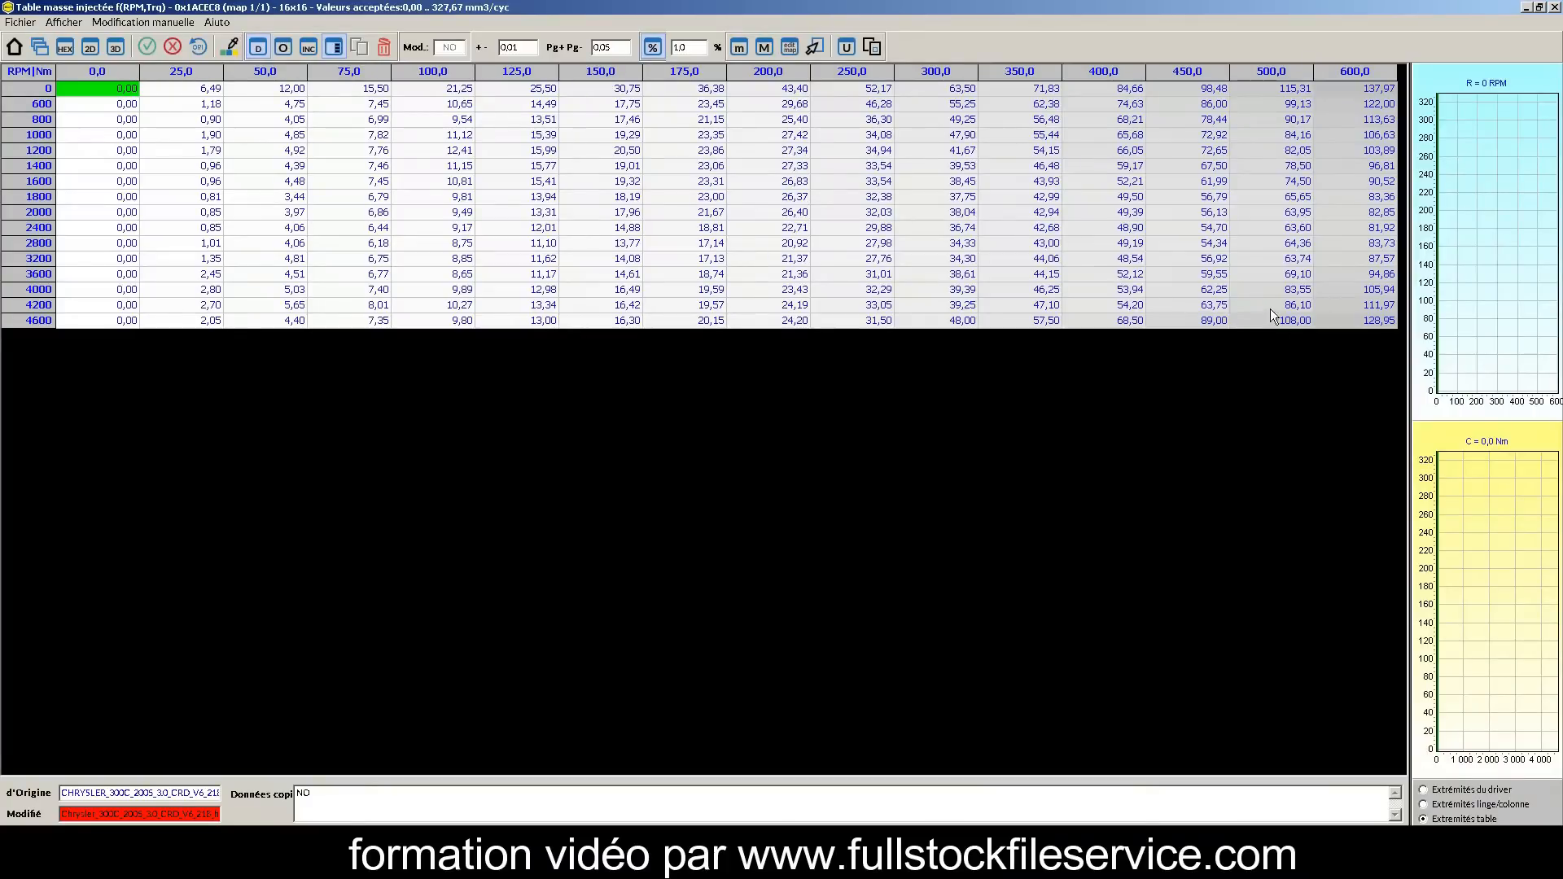
{"action": "left_click", "coordinate": [1351, 86]}
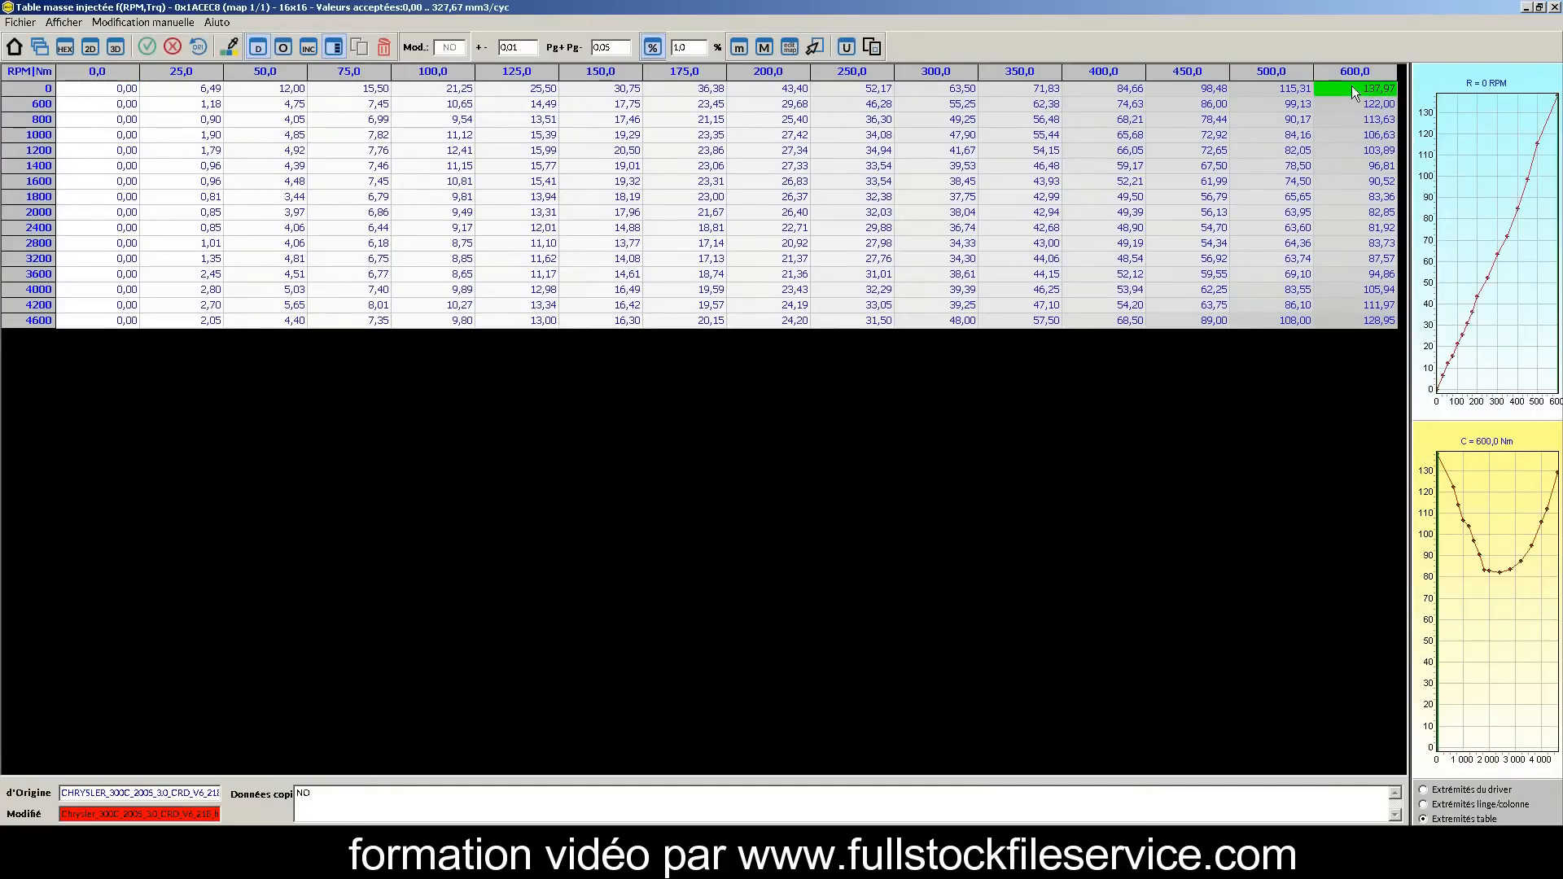
{"action": "left_click_drag", "start_coordinate": [1351, 103], "coordinate": [1381, 336]}
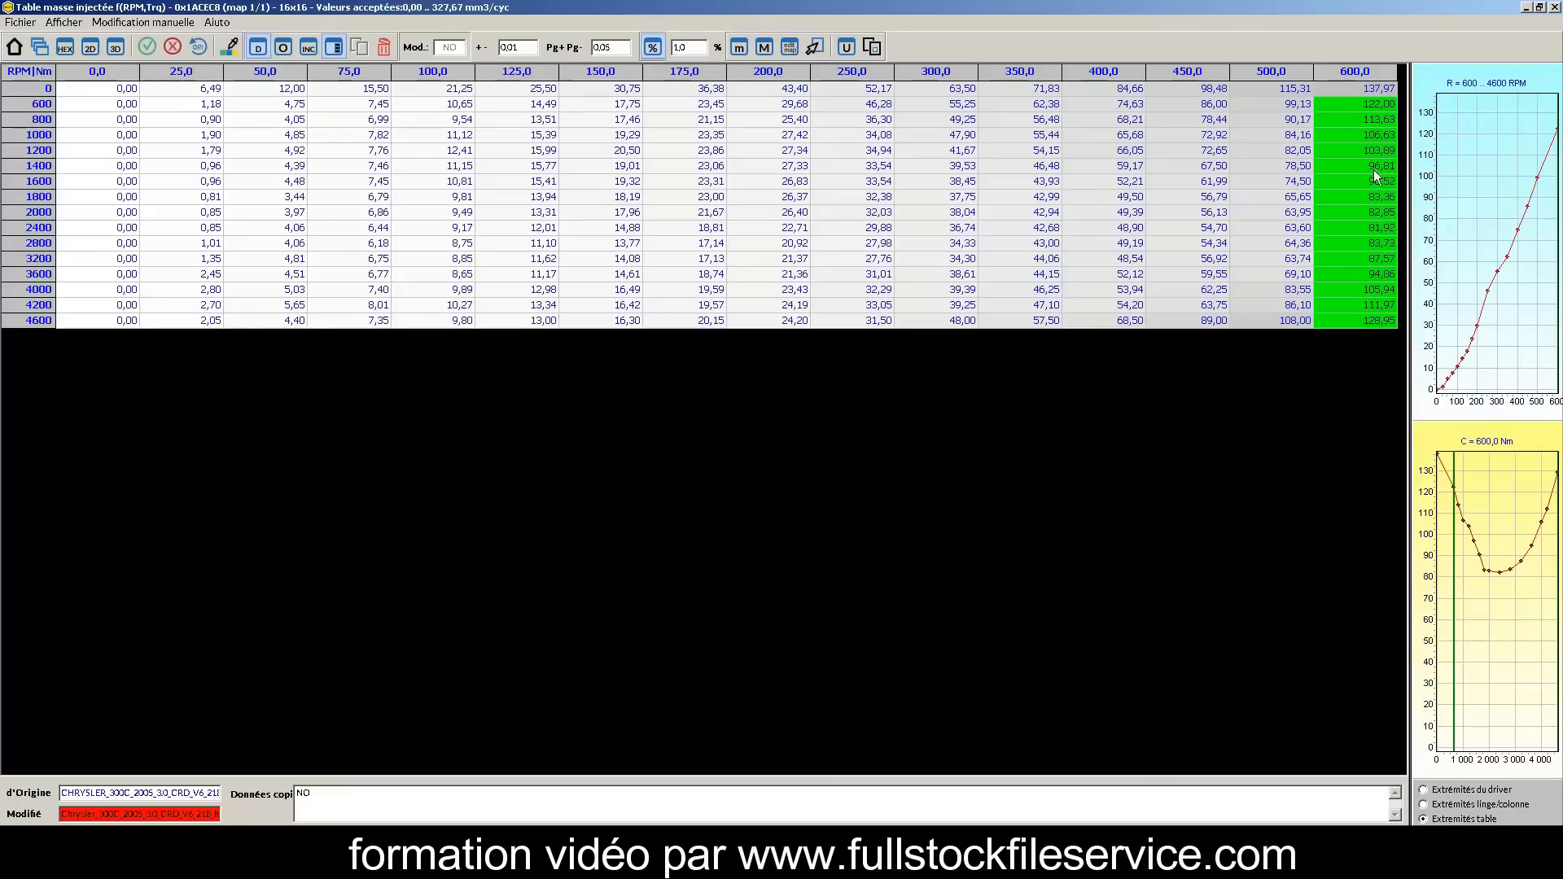
{"action": "left_click", "coordinate": [1367, 306]}
{"action": "left_click_drag", "start_coordinate": [1384, 296], "coordinate": [1391, 329]}
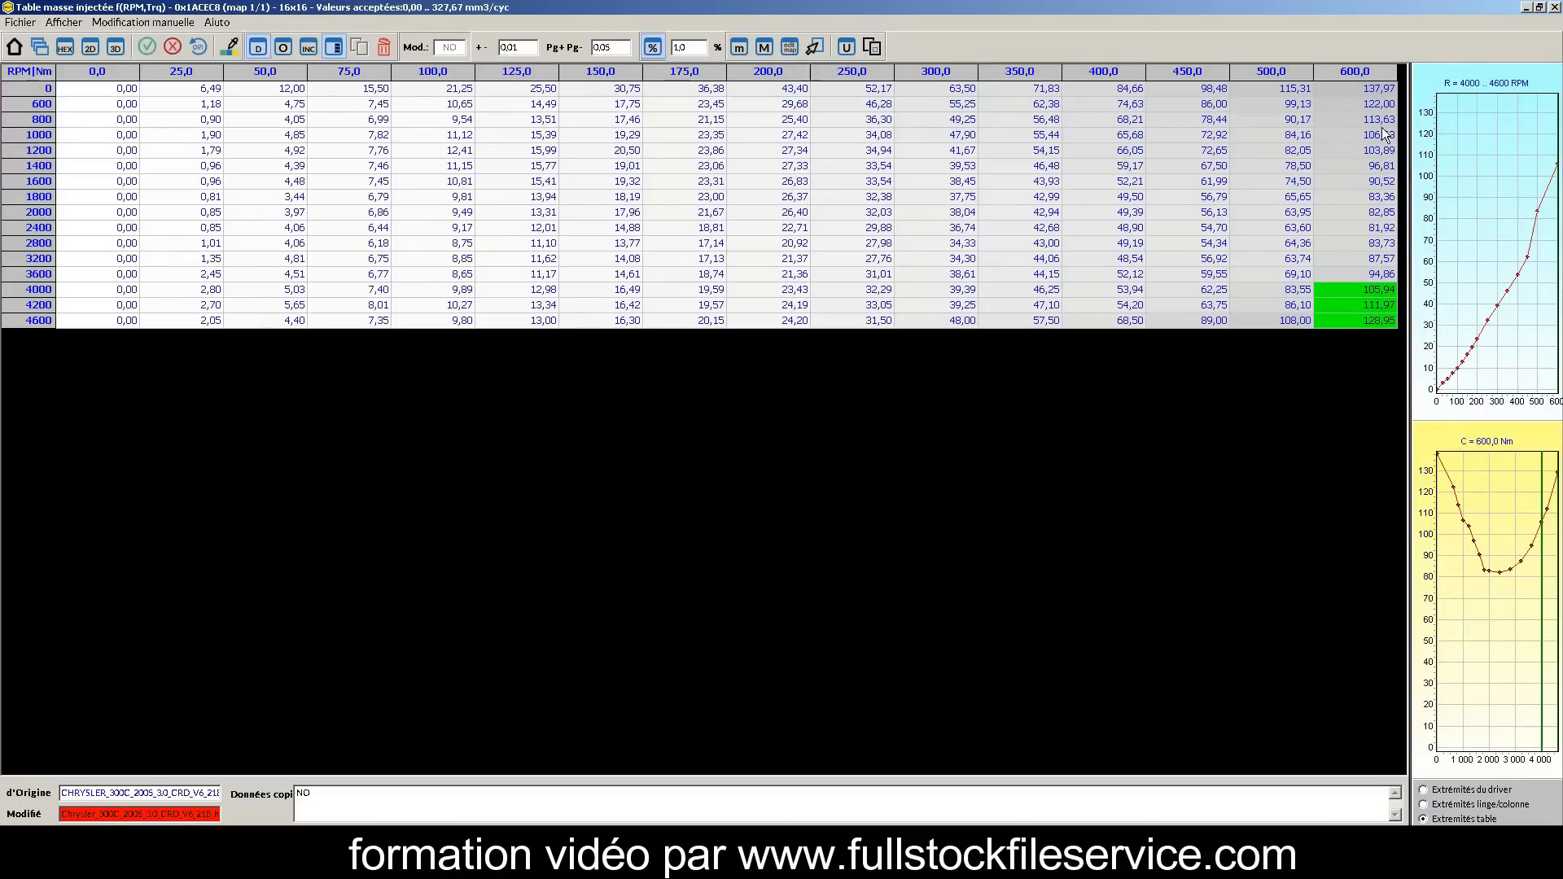
{"action": "left_click_drag", "start_coordinate": [1380, 90], "coordinate": [1366, 277]}
{"action": "left_click", "coordinate": [1381, 291]}
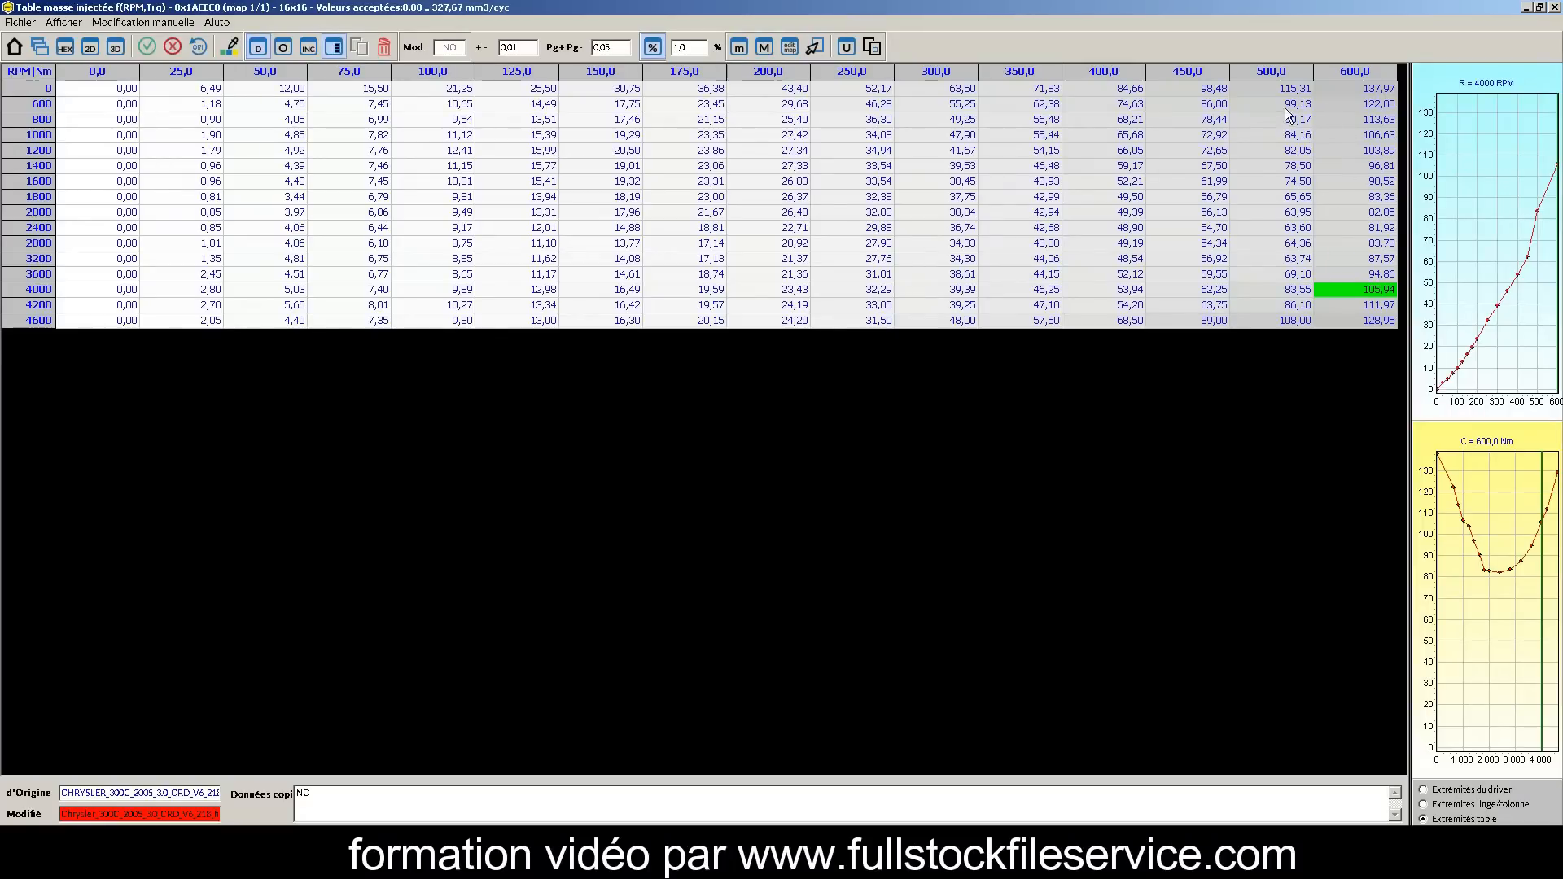
{"action": "left_click_drag", "start_coordinate": [1280, 198], "coordinate": [1277, 275]}
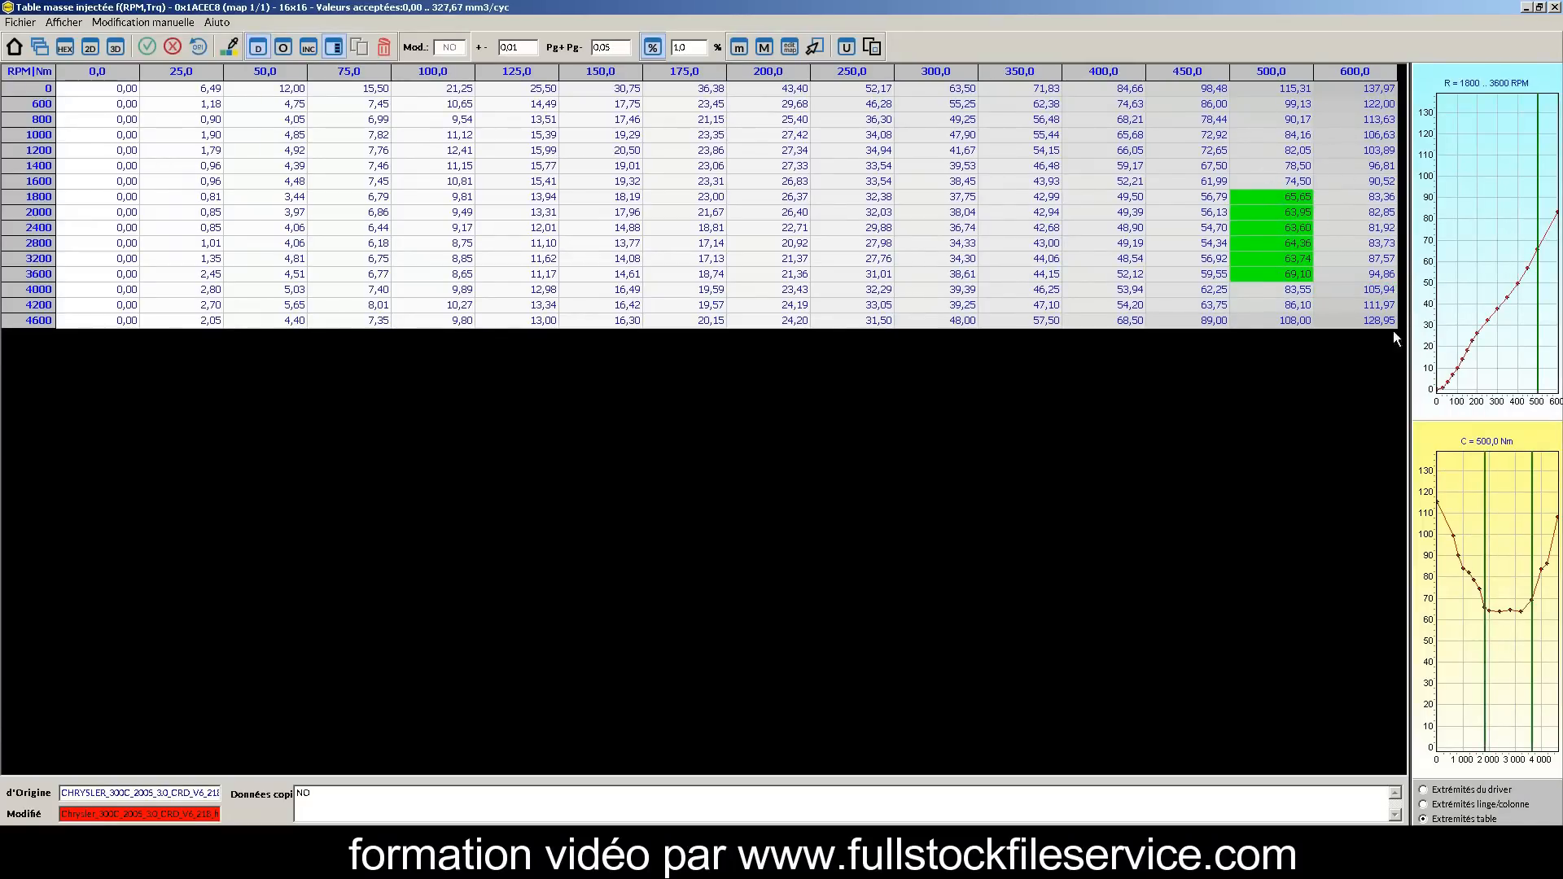
Set the 600 Nm cells from 1800 to 2800 RPM in the injected mass table to 87 mm3/cyc.
{"action": "left_click_drag", "start_coordinate": [1384, 198], "coordinate": [1384, 243]}
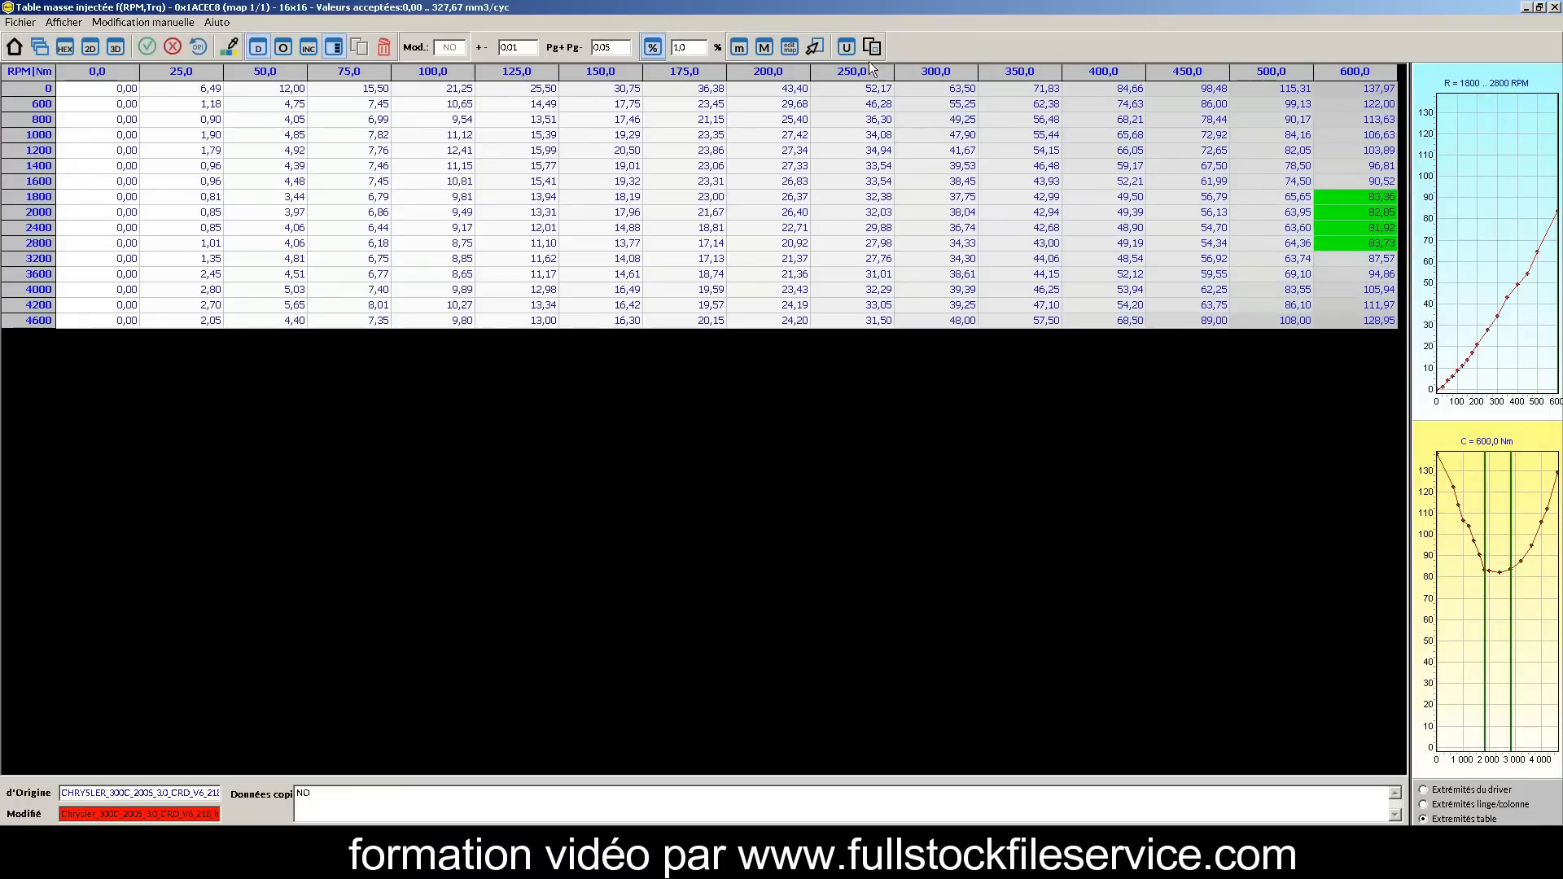
{"action": "left_click", "coordinate": [790, 47]}
{"action": "type", "text": "87"}
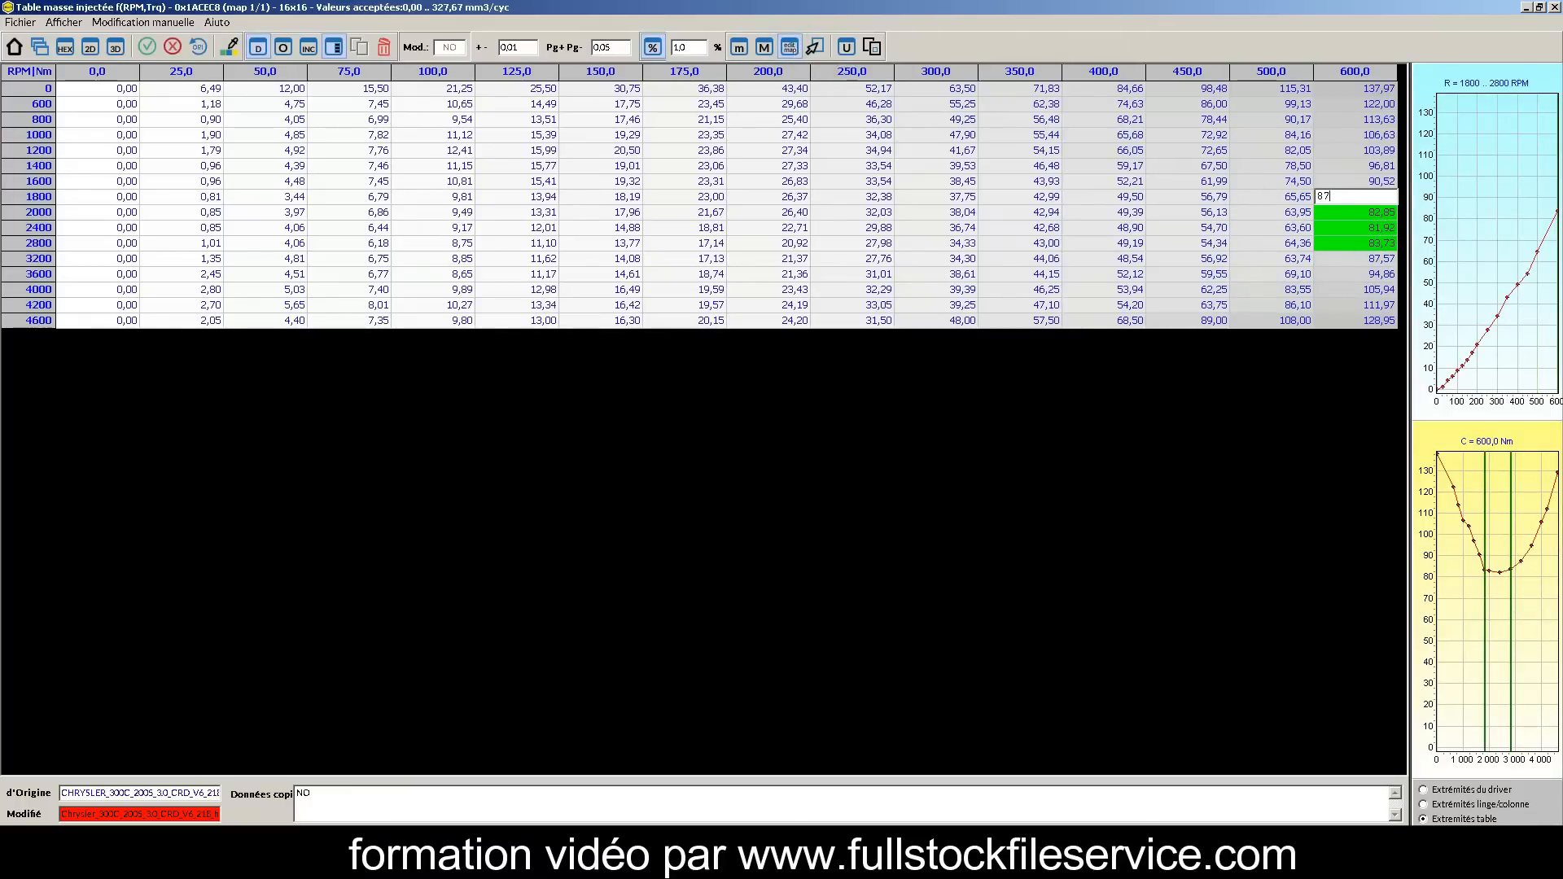
{"action": "key", "text": "Return"}
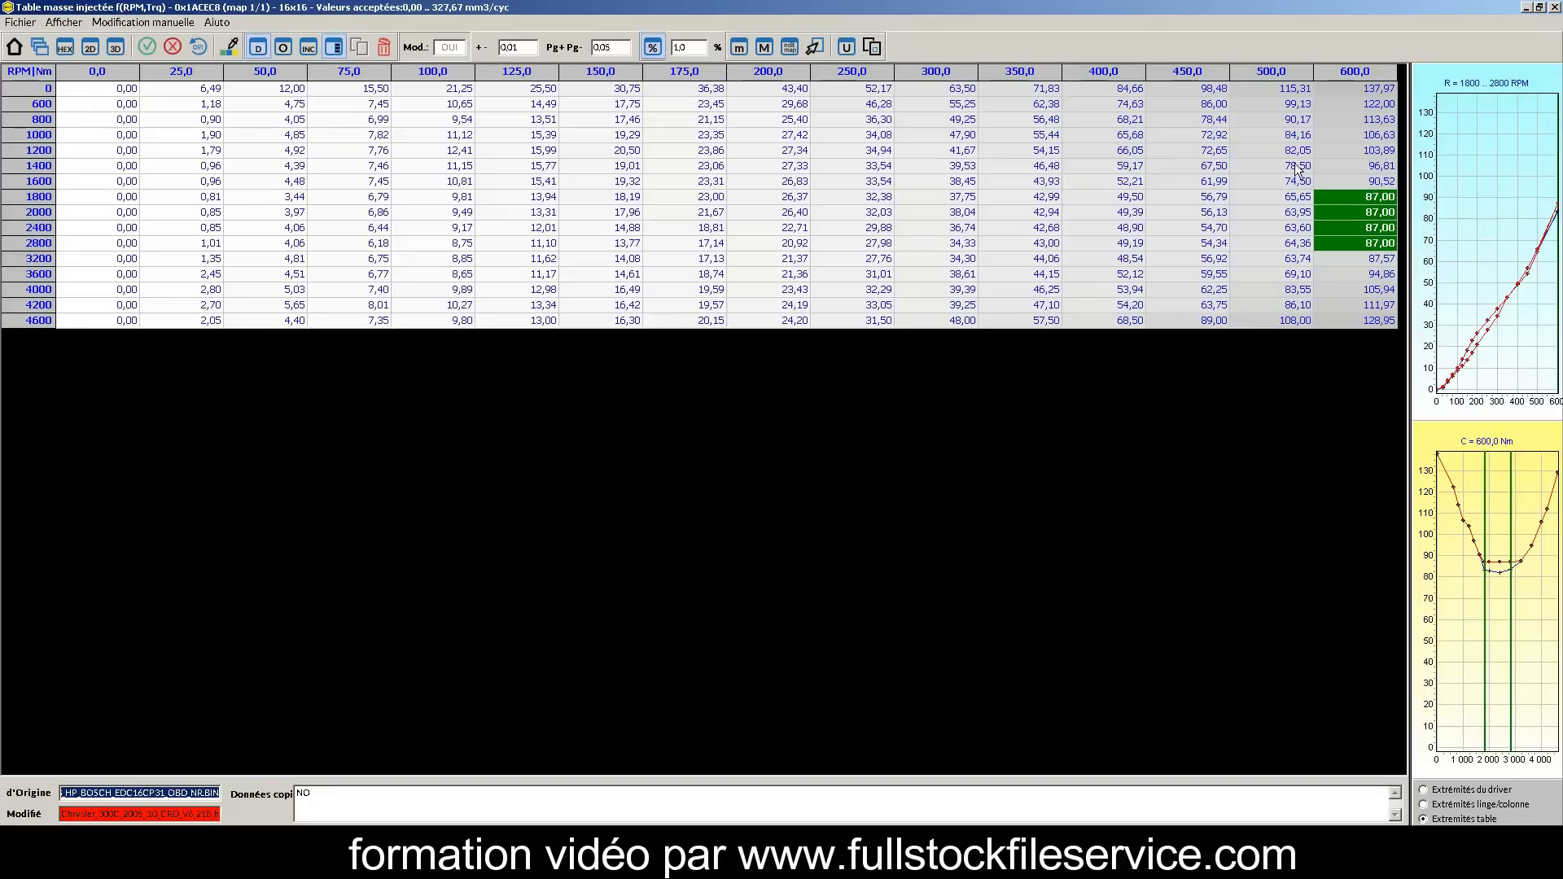
Set the 500 Nm cells from 1200 to 4000 RPM in the injected mass table to 84 mm3/cyc.
{"action": "left_click_drag", "start_coordinate": [1297, 151], "coordinate": [1283, 291]}
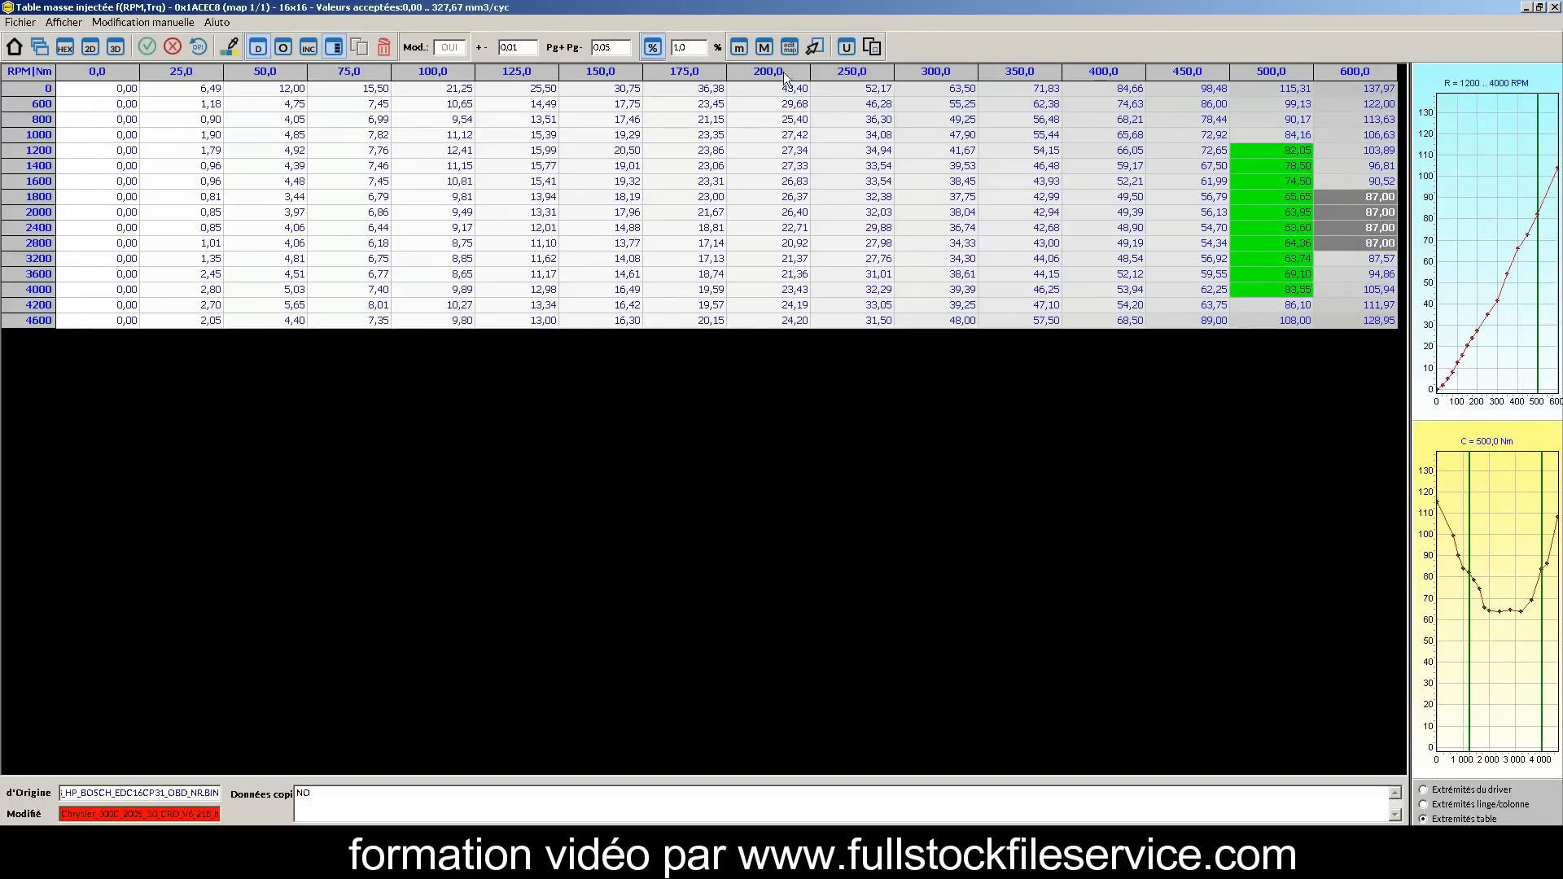
{"action": "left_click", "coordinate": [789, 49]}
{"action": "type", "text": "84"}
{"action": "key", "text": "Return"}
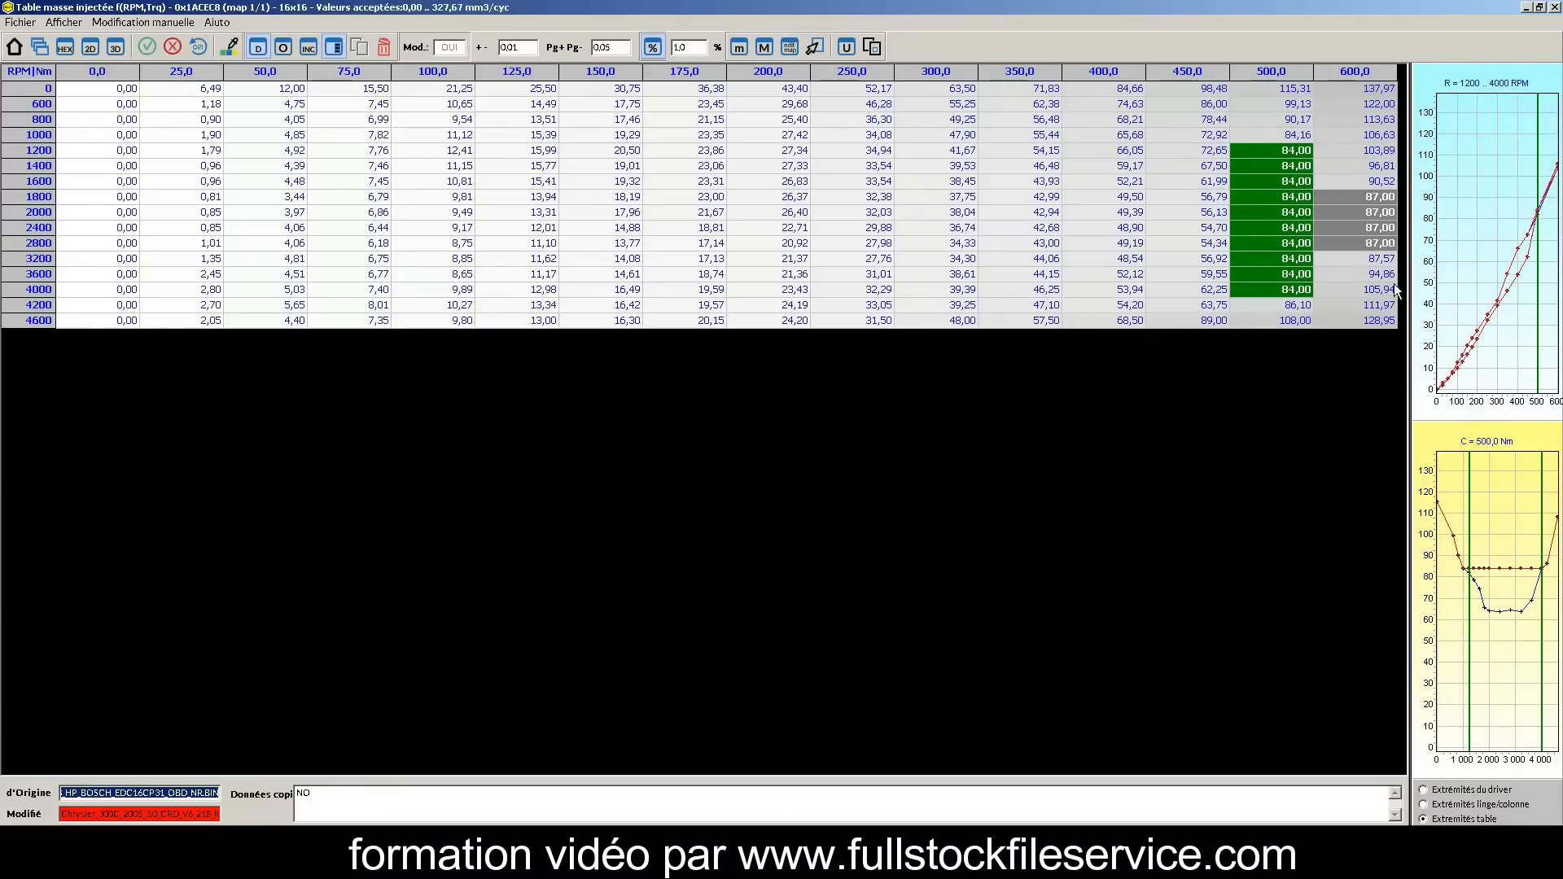
Interpolate the injected mass cells at 200–450 Nm and 1000–4200 RPM with absolute increments from 0 at 200 Nm to 5 at 450 Nm.
{"action": "left_click_drag", "start_coordinate": [1218, 124], "coordinate": [774, 304]}
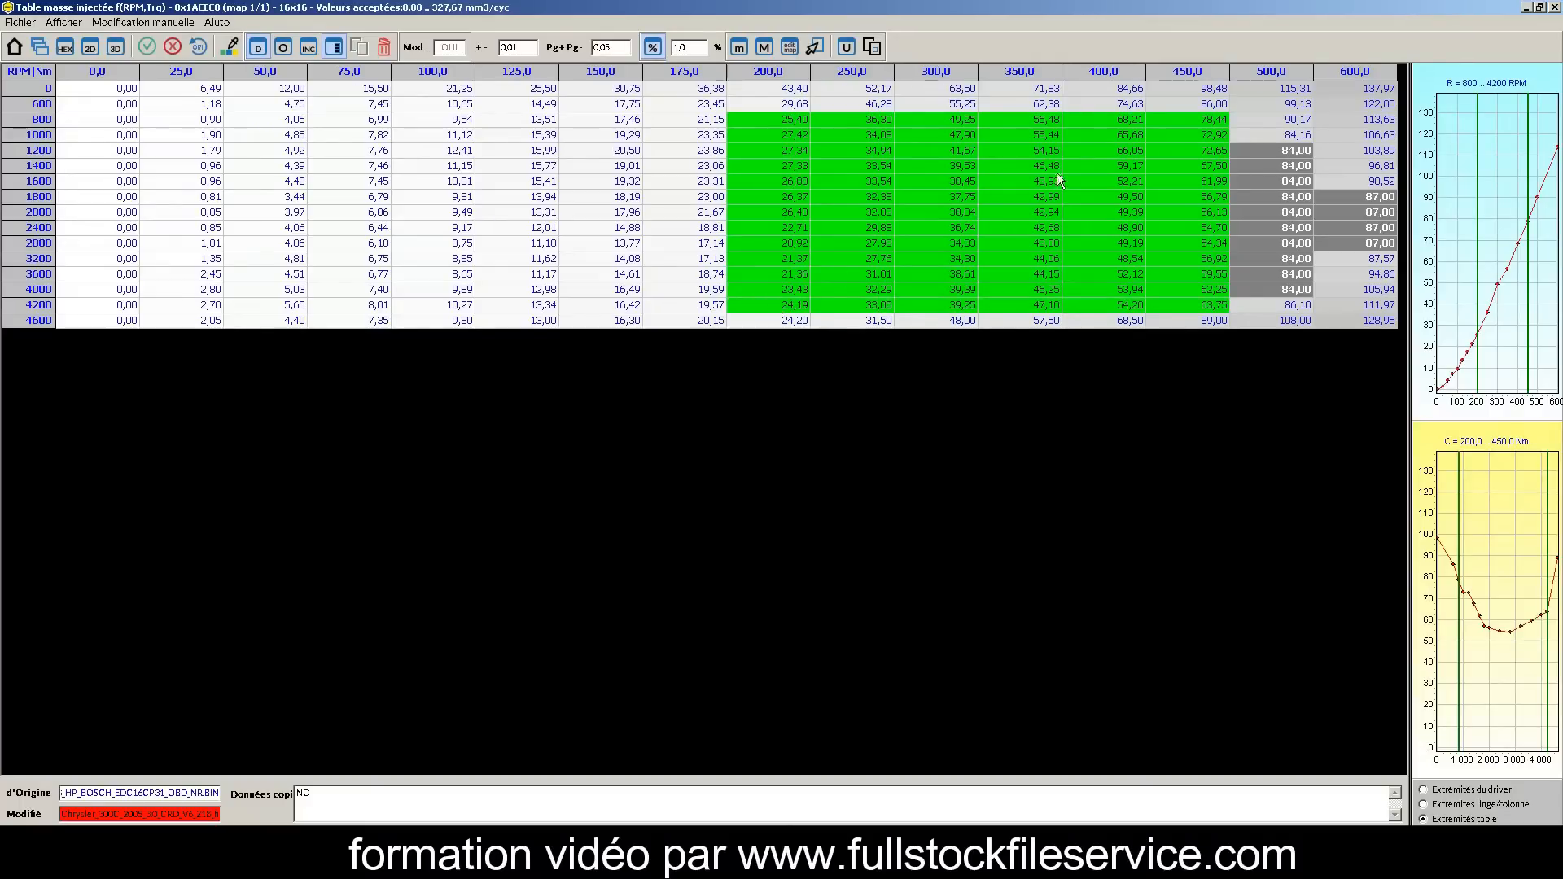
{"action": "left_click_drag", "start_coordinate": [1221, 134], "coordinate": [804, 302]}
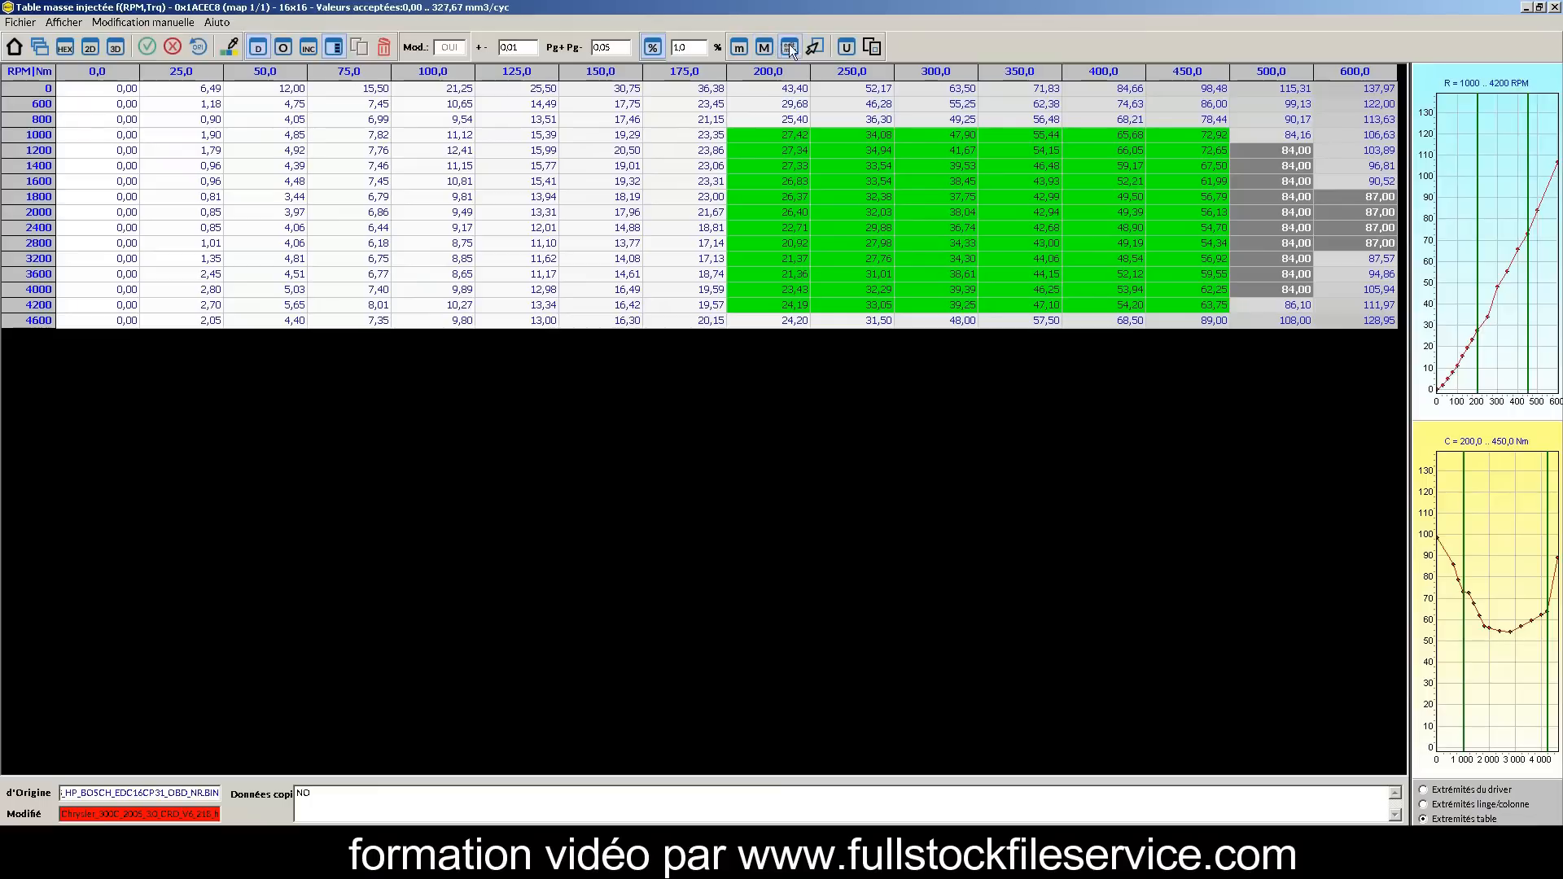
{"action": "left_click", "coordinate": [814, 50]}
{"action": "key", "text": "Tab"}
{"action": "type", "text": "5"}
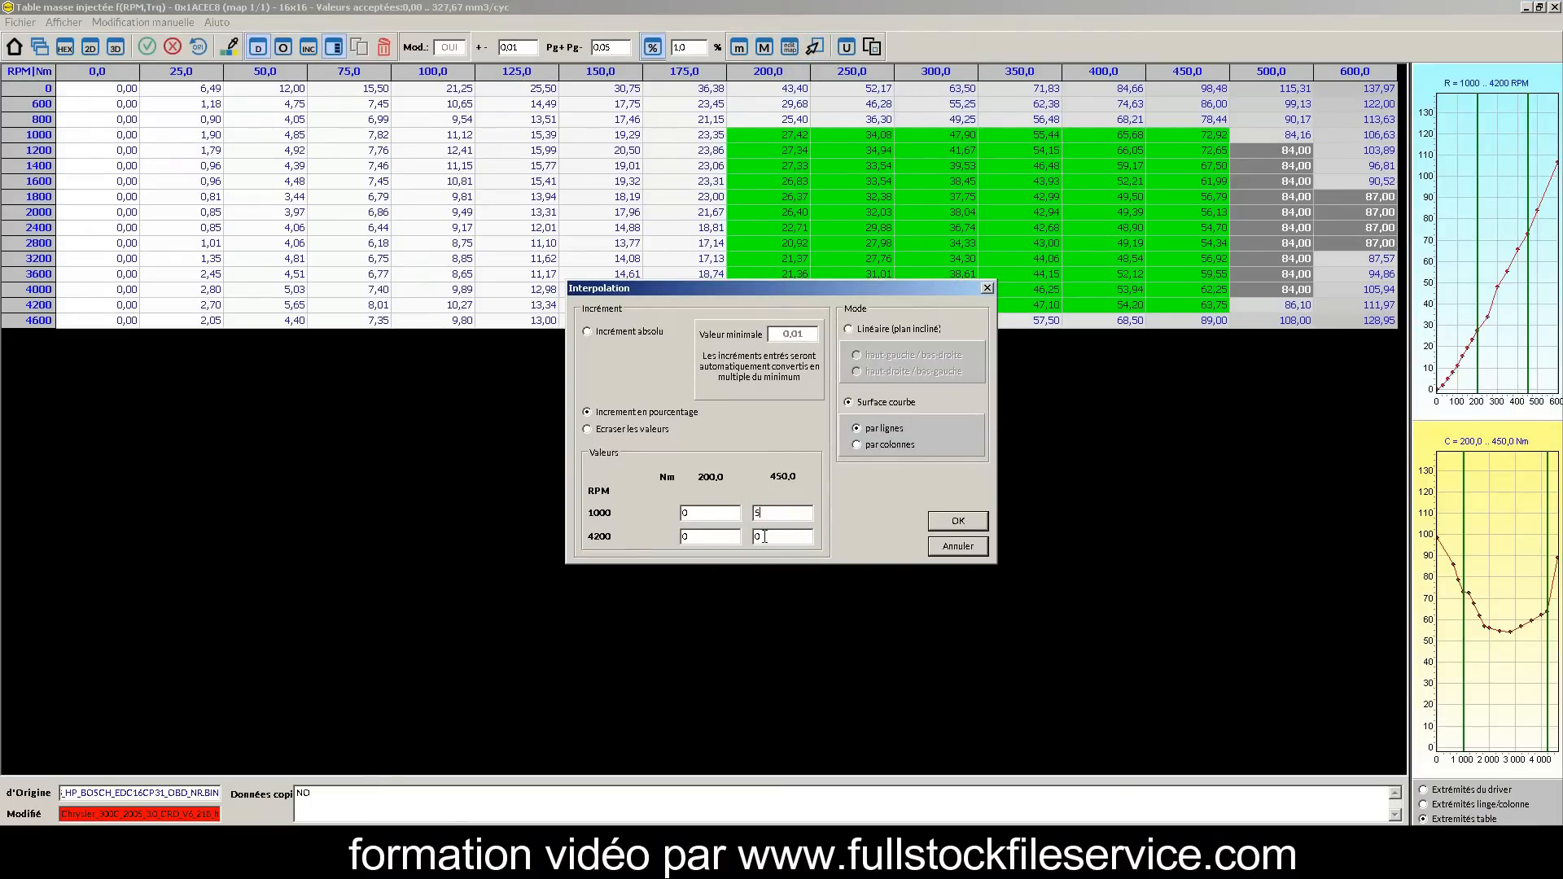
{"action": "double_click", "coordinate": [778, 541]}
{"action": "type", "text": "5,"}
{"action": "left_click", "coordinate": [637, 334]}
{"action": "left_click", "coordinate": [938, 519]}
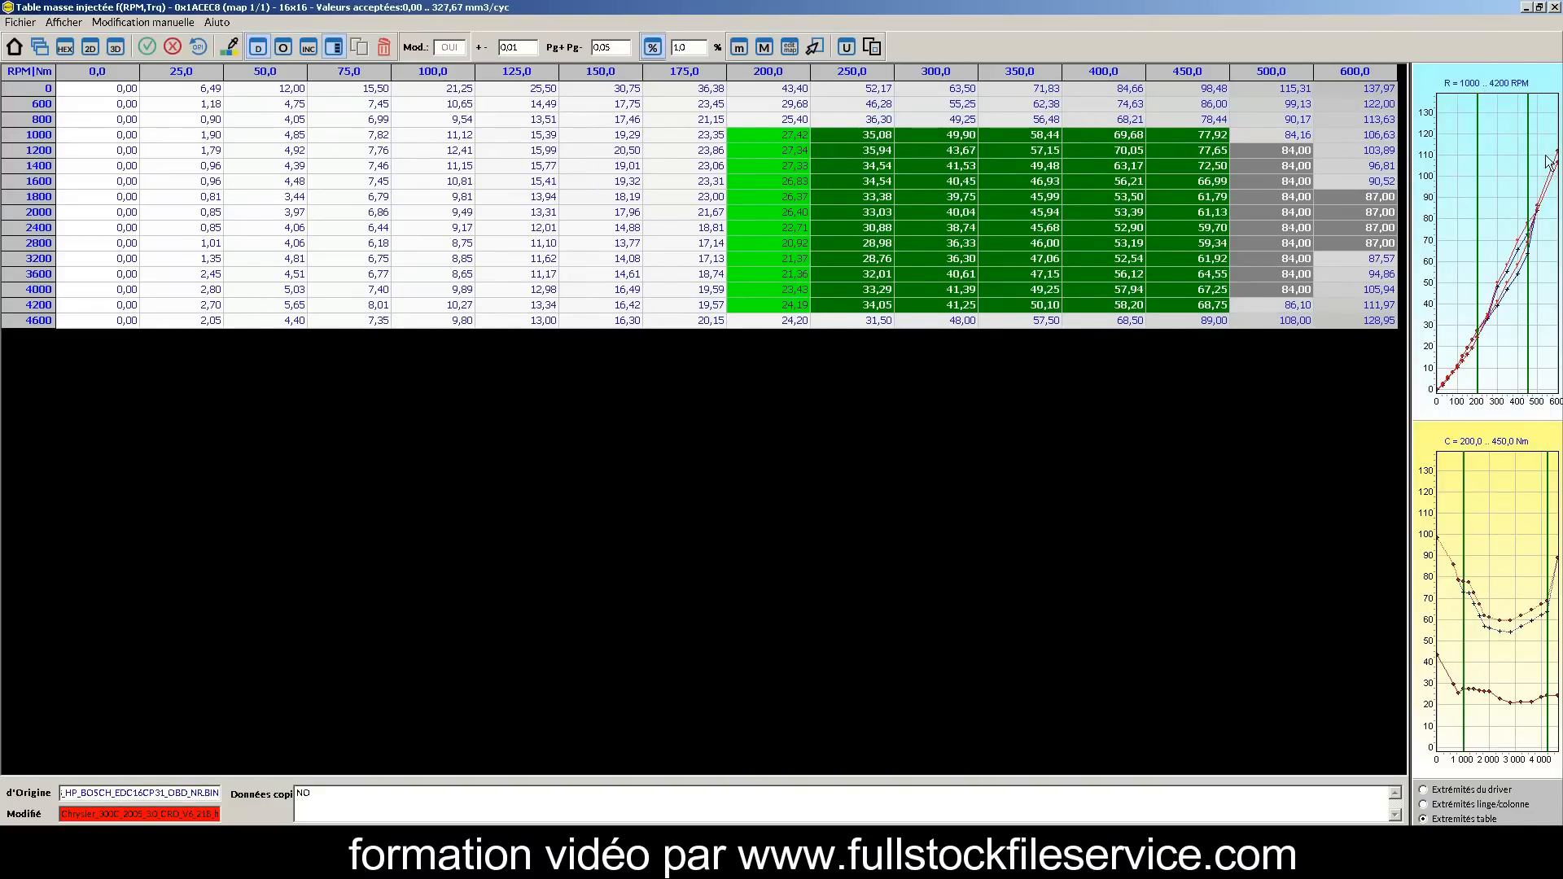
Save the injected mass table changes and reopen the table to check the modified cells.
{"action": "left_click", "coordinate": [1554, 7]}
{"action": "left_click", "coordinate": [563, 572]}
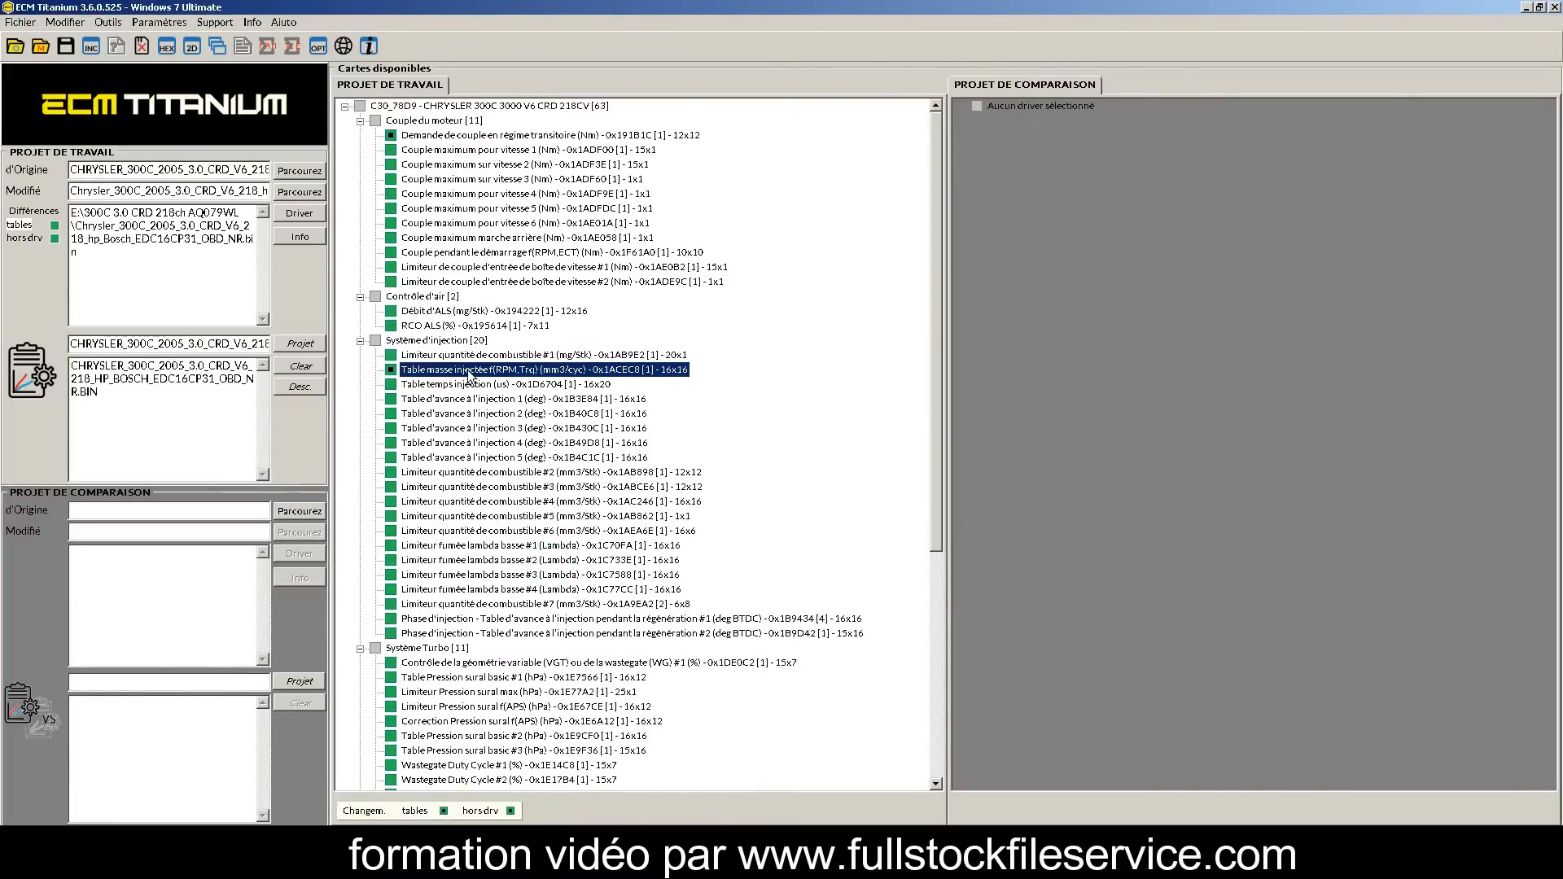
{"action": "double_click", "coordinate": [472, 371]}
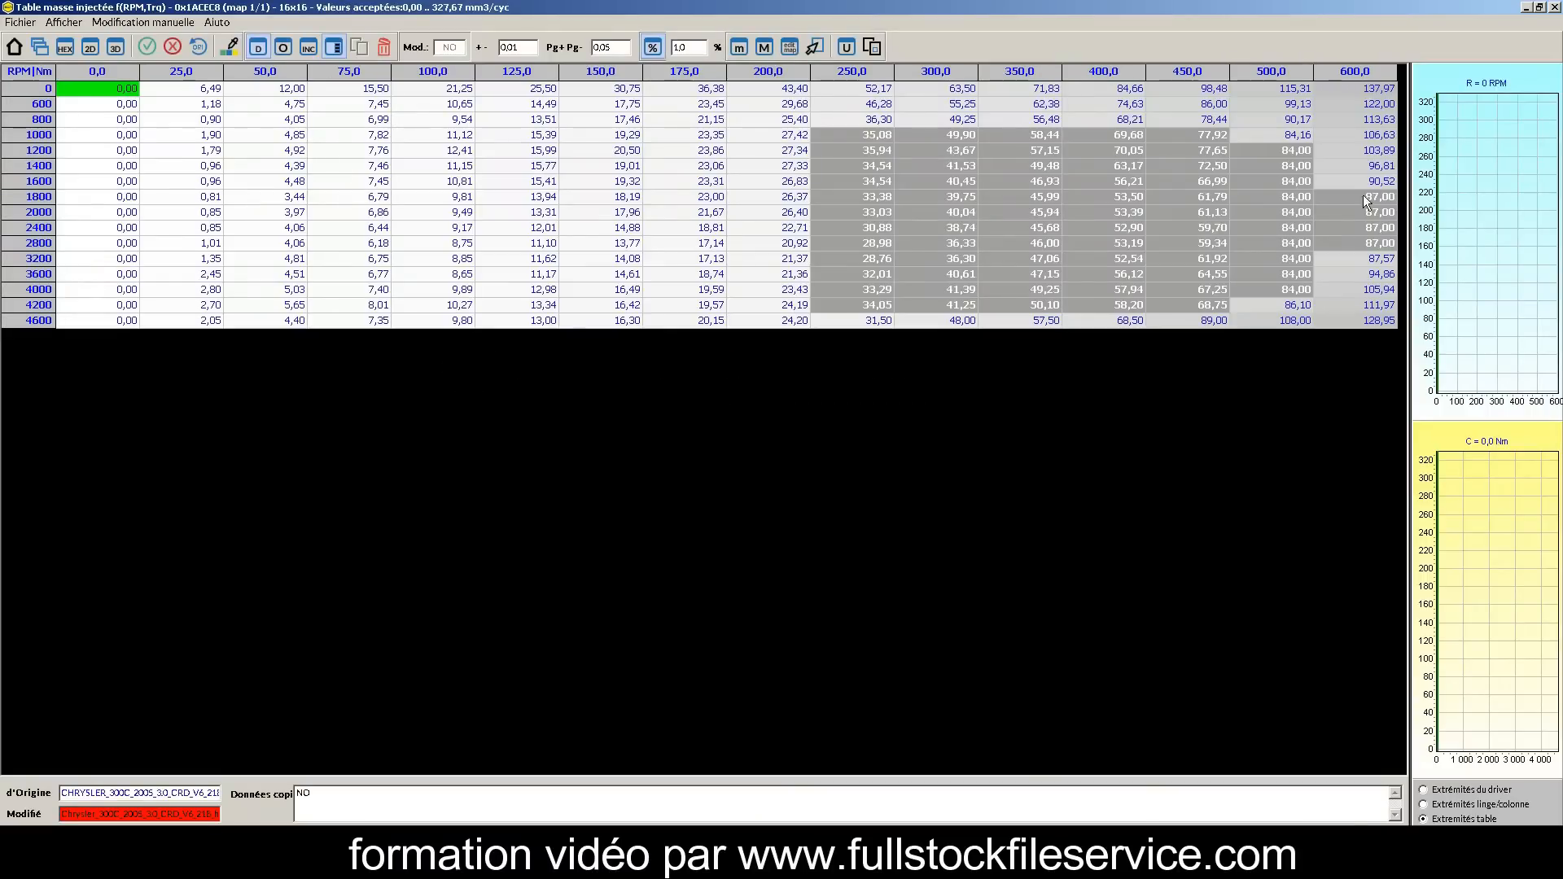
{"action": "left_click", "coordinate": [1554, 7]}
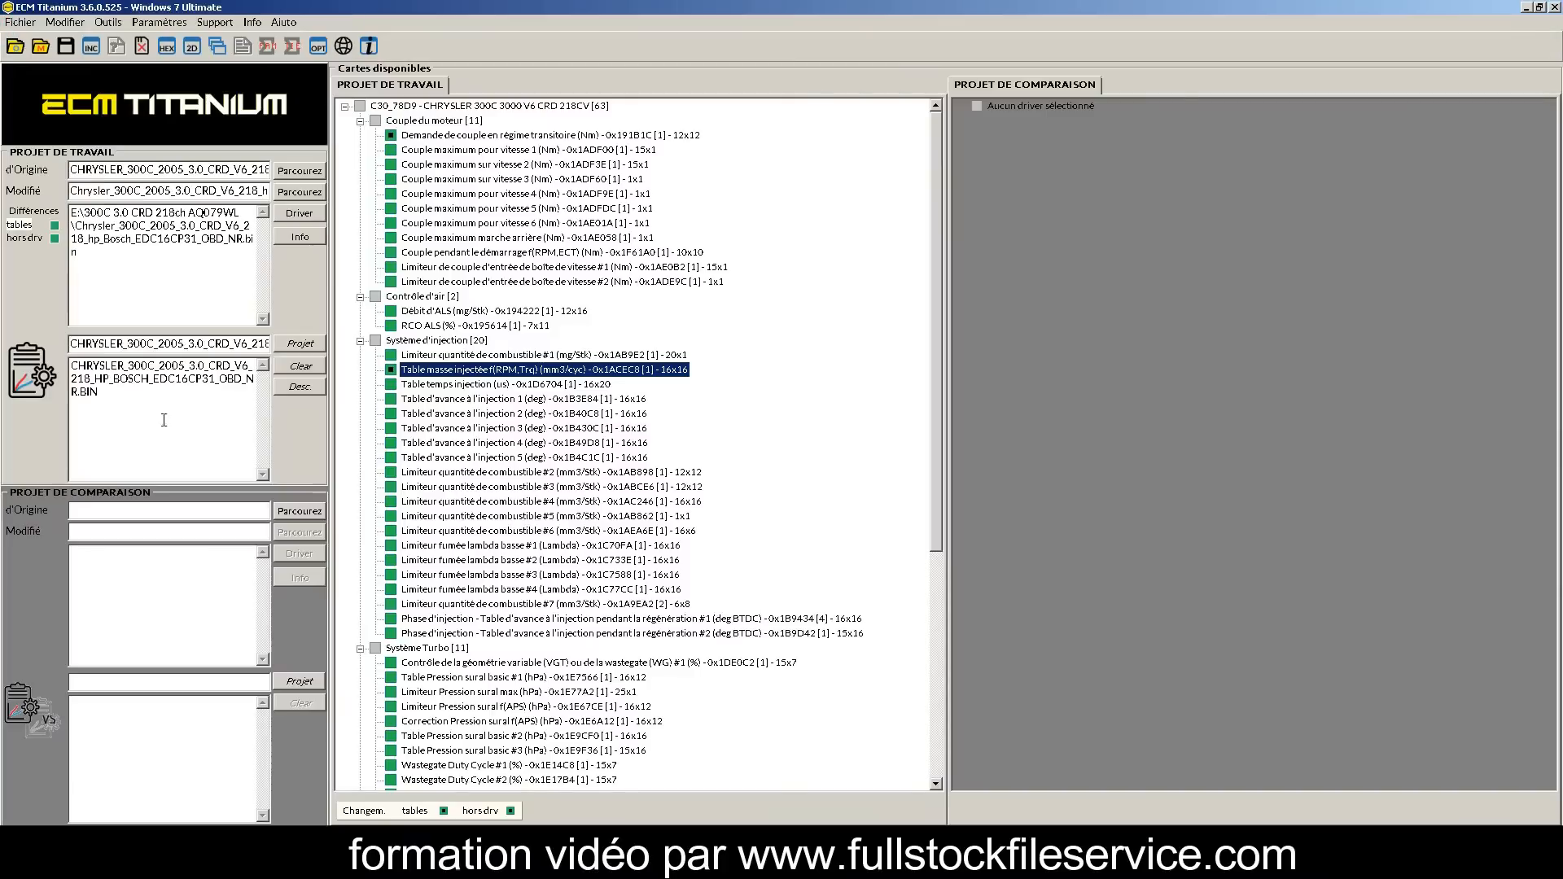
Interpolate the injection time table at 20–90 mm3/Stk with percentage increments of 5 to 8 at 800 bar and 8 to 10 at 1600 bar, saving it.
{"action": "left_click", "coordinate": [460, 384]}
{"action": "double_click", "coordinate": [460, 384]}
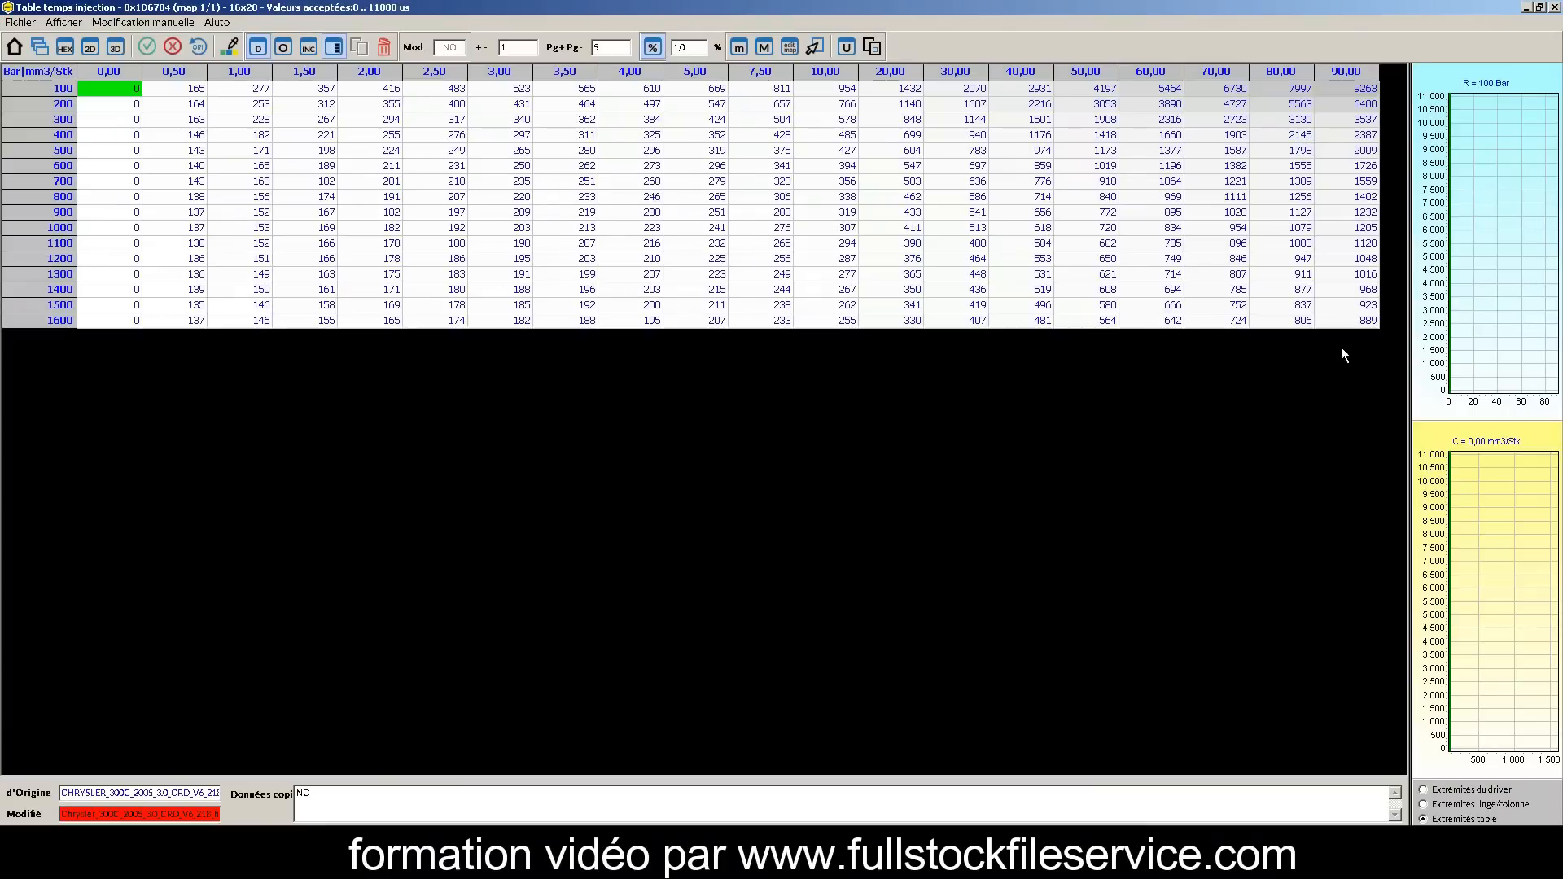
{"action": "left_click_drag", "start_coordinate": [1358, 321], "coordinate": [899, 204]}
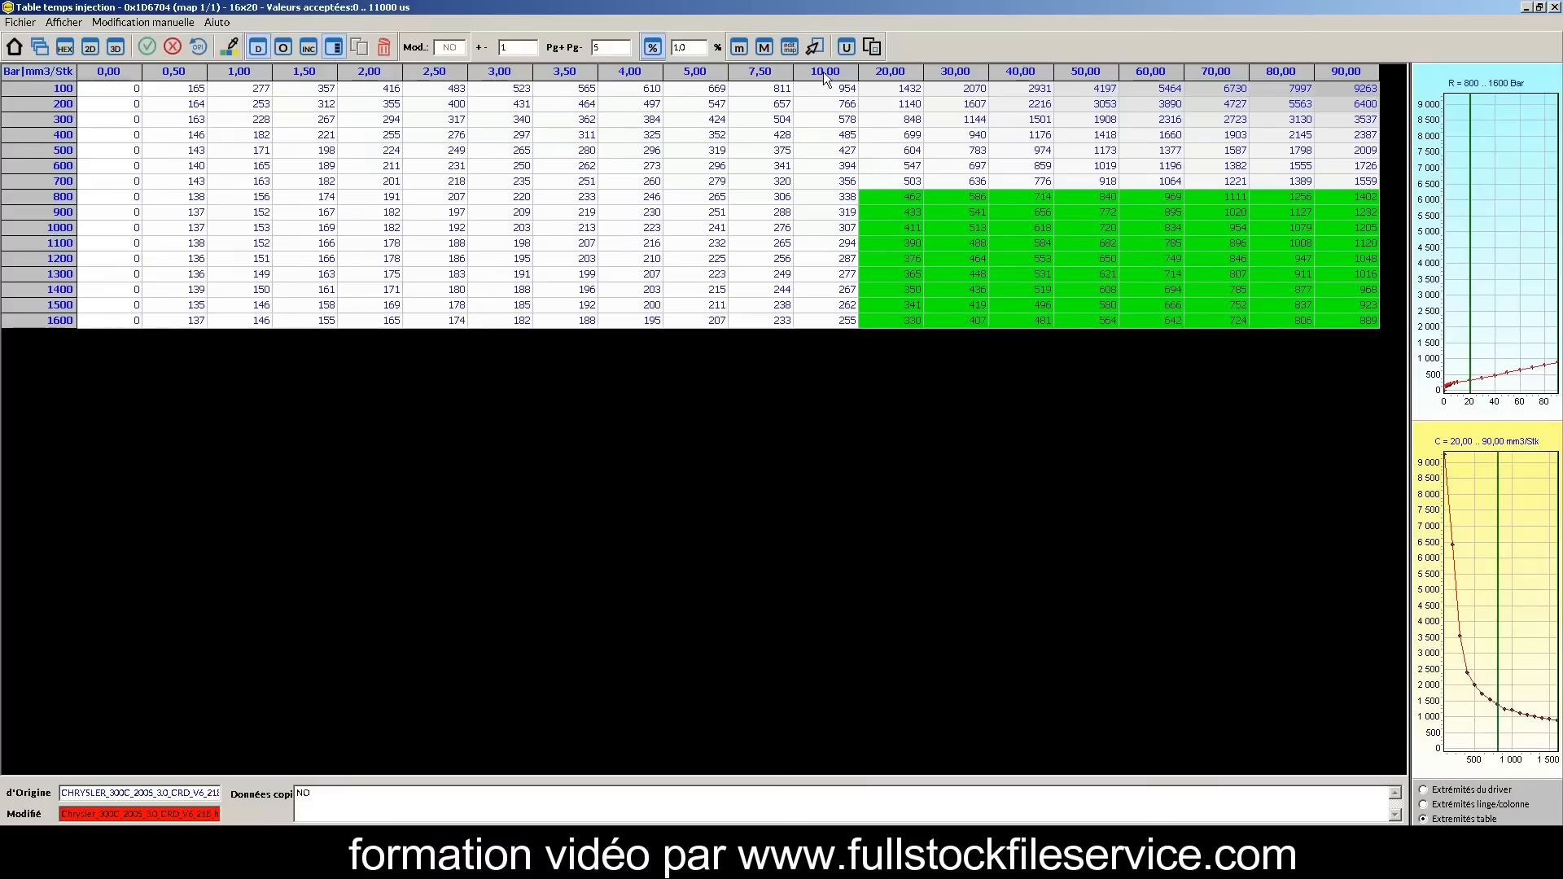
{"action": "left_click", "coordinate": [815, 47]}
{"action": "left_click", "coordinate": [589, 412]}
{"action": "left_click", "coordinate": [683, 513]}
{"action": "type", "text": "5,0"}
{"action": "left_click", "coordinate": [702, 539]}
{"action": "type", "text": "8,0"}
{"action": "left_click", "coordinate": [782, 511]}
{"action": "type", "text": "8"}
{"action": "left_click", "coordinate": [780, 537]}
{"action": "type", "text": "10"}
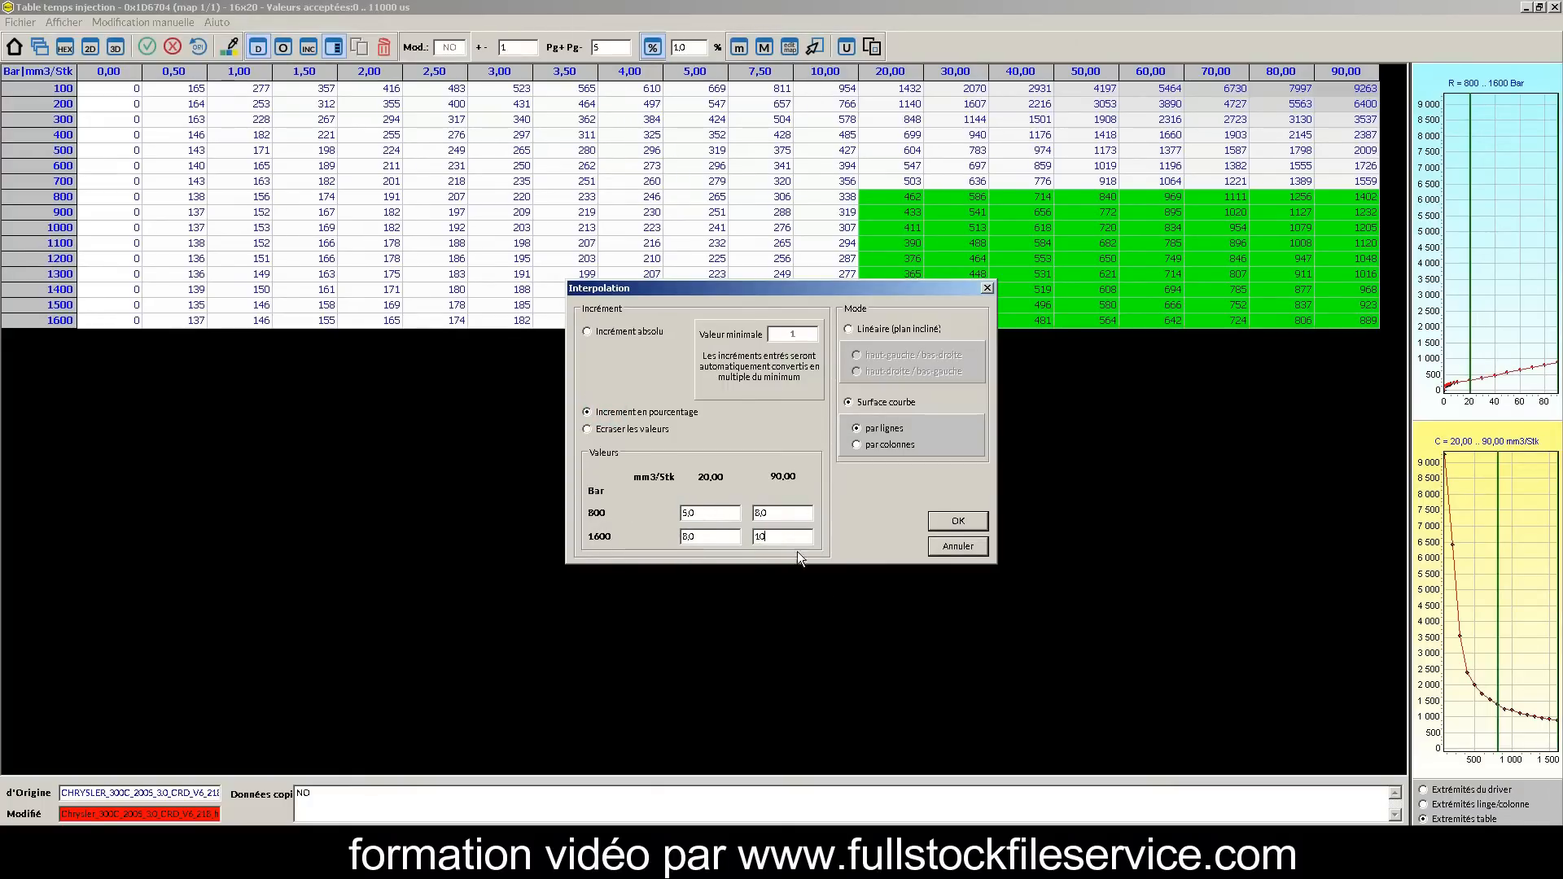
{"action": "left_click", "coordinate": [975, 522]}
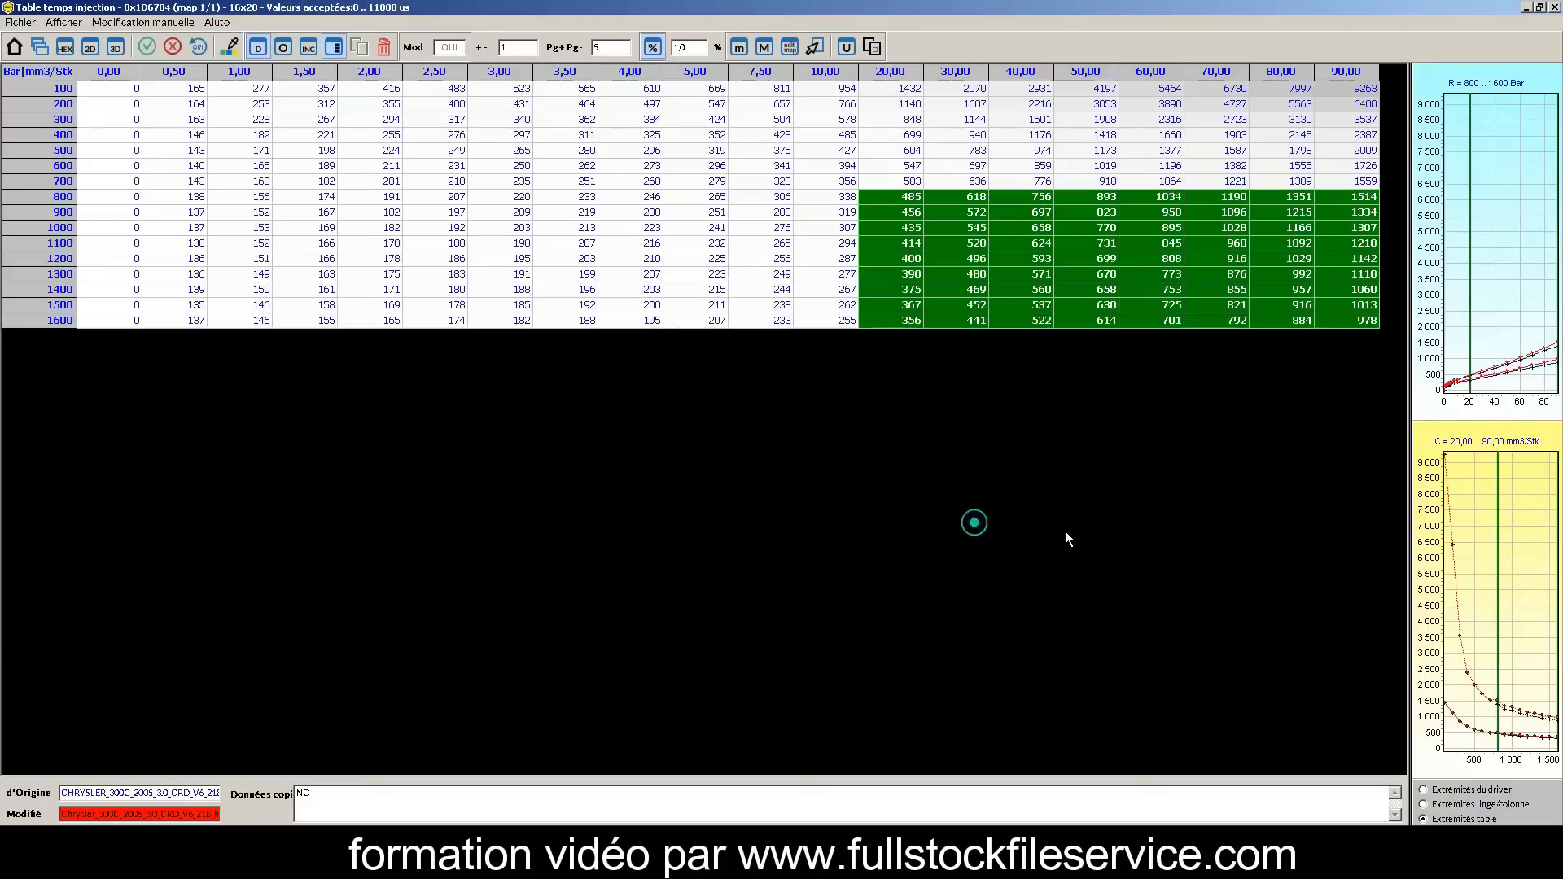
{"action": "left_click", "coordinate": [1554, 8]}
{"action": "left_click", "coordinate": [555, 573]}
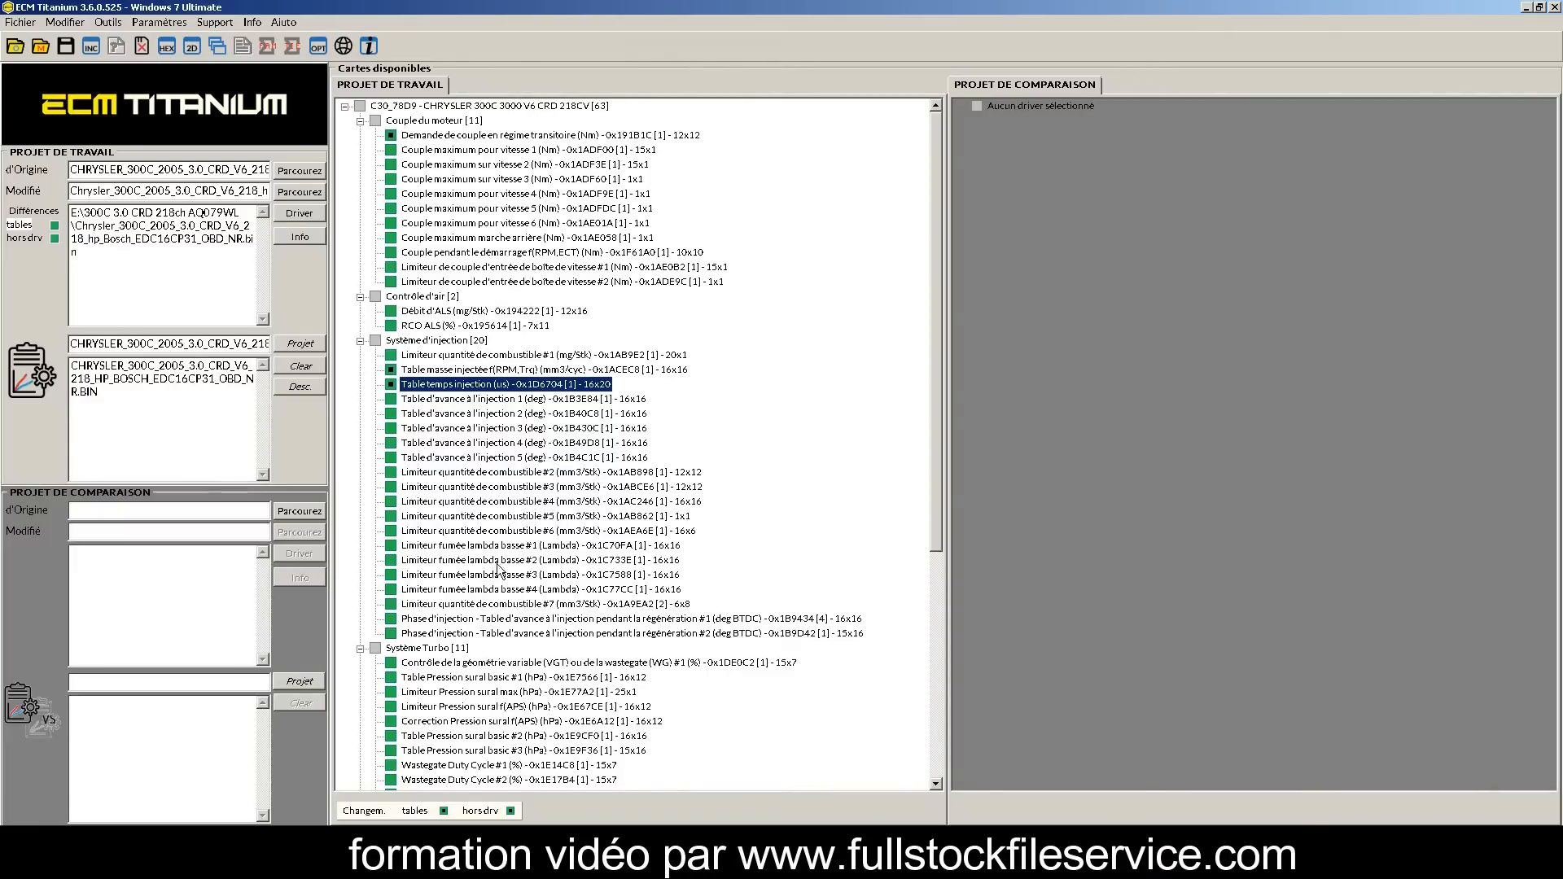
Set all 1700–2200 hPa cells of fuel quantity limiter #2 to 100 mm3/Stk and save the map.
{"action": "double_click", "coordinate": [498, 474]}
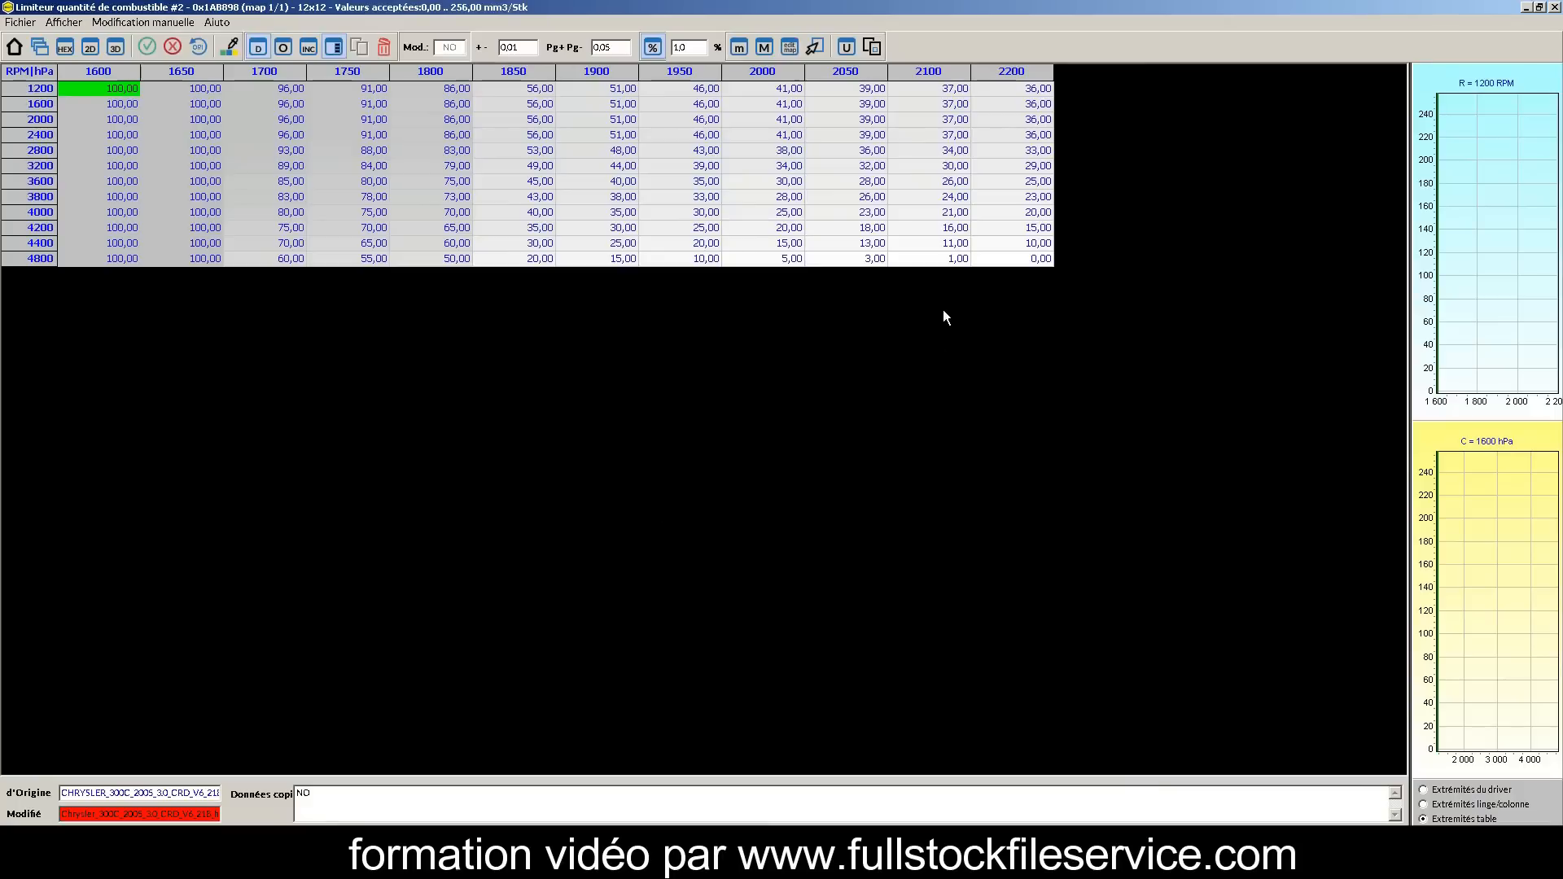
{"action": "left_click_drag", "start_coordinate": [246, 88], "coordinate": [261, 259]}
{"action": "left_click", "coordinate": [261, 262]}
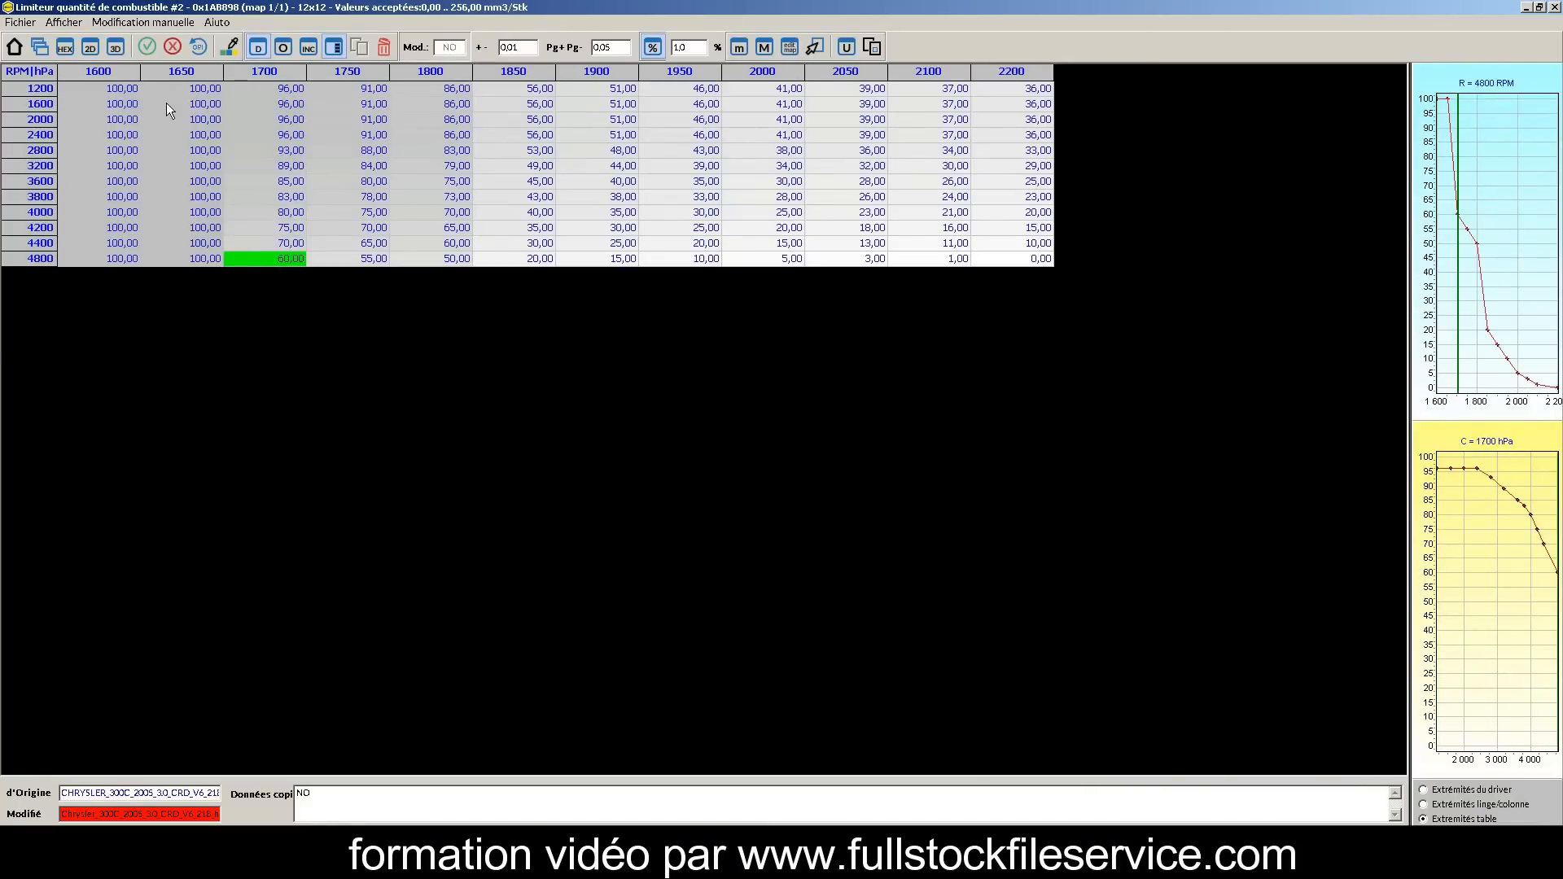
{"action": "left_click_drag", "start_coordinate": [265, 89], "coordinate": [1107, 324]}
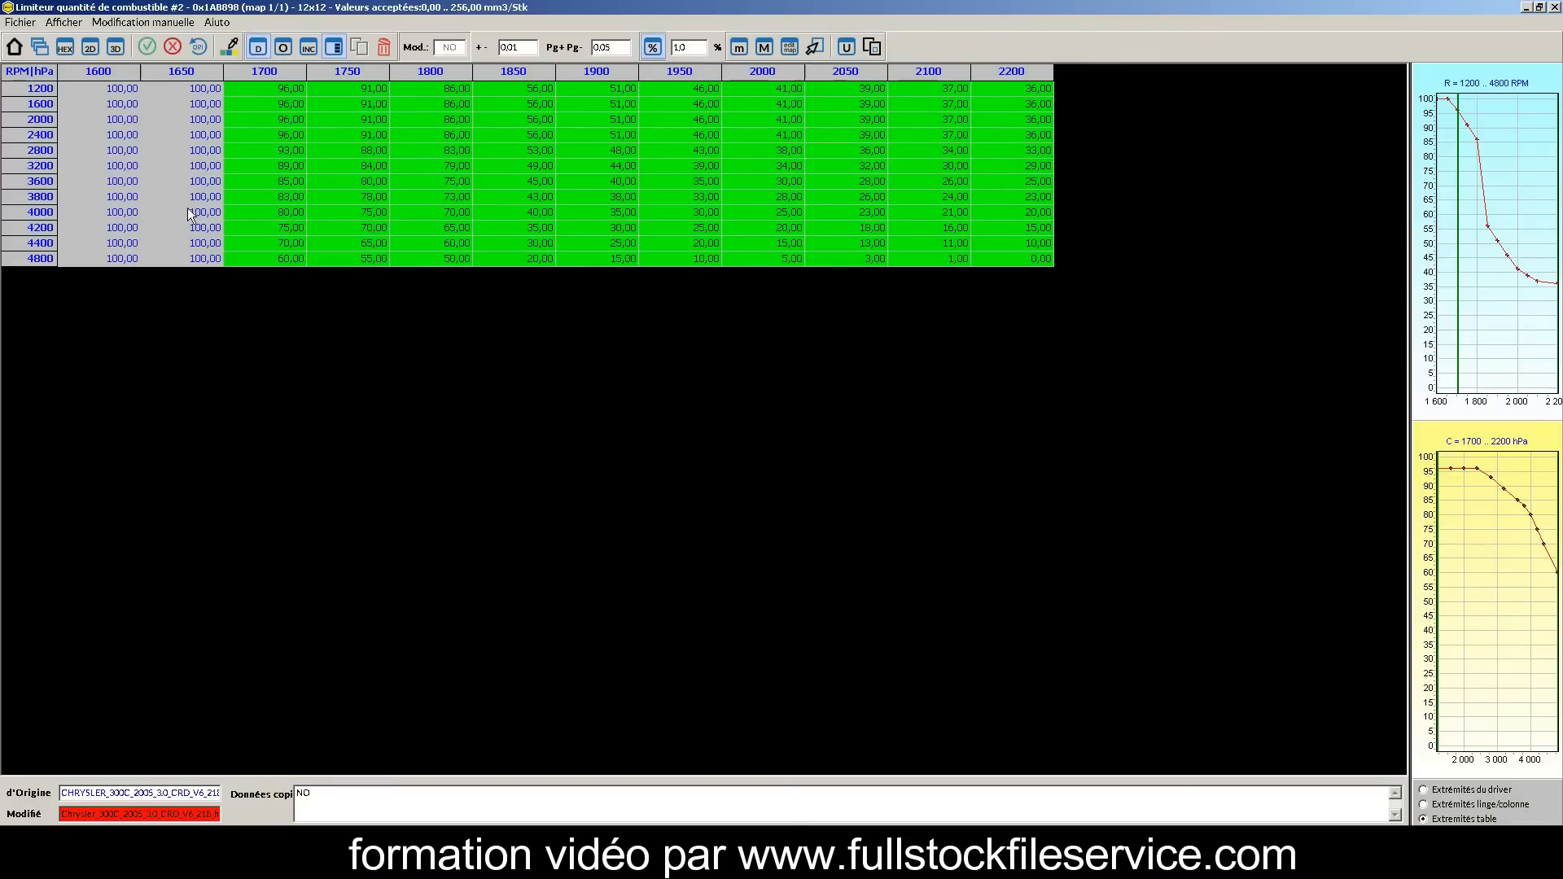
{"action": "left_click", "coordinate": [788, 46]}
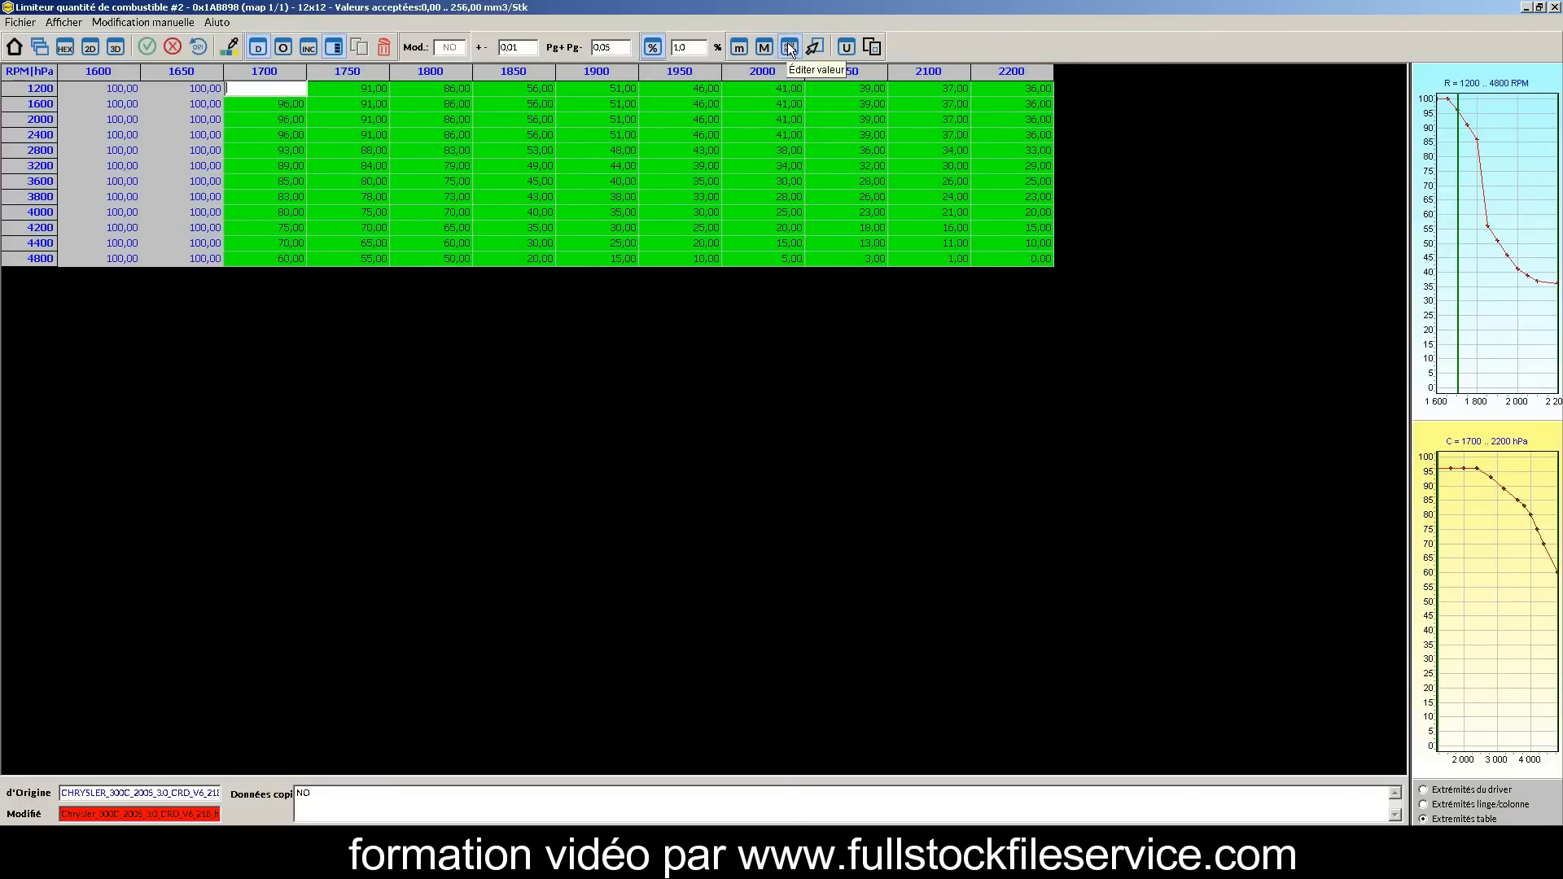
{"action": "type", "text": "100"}
{"action": "key", "text": "Return"}
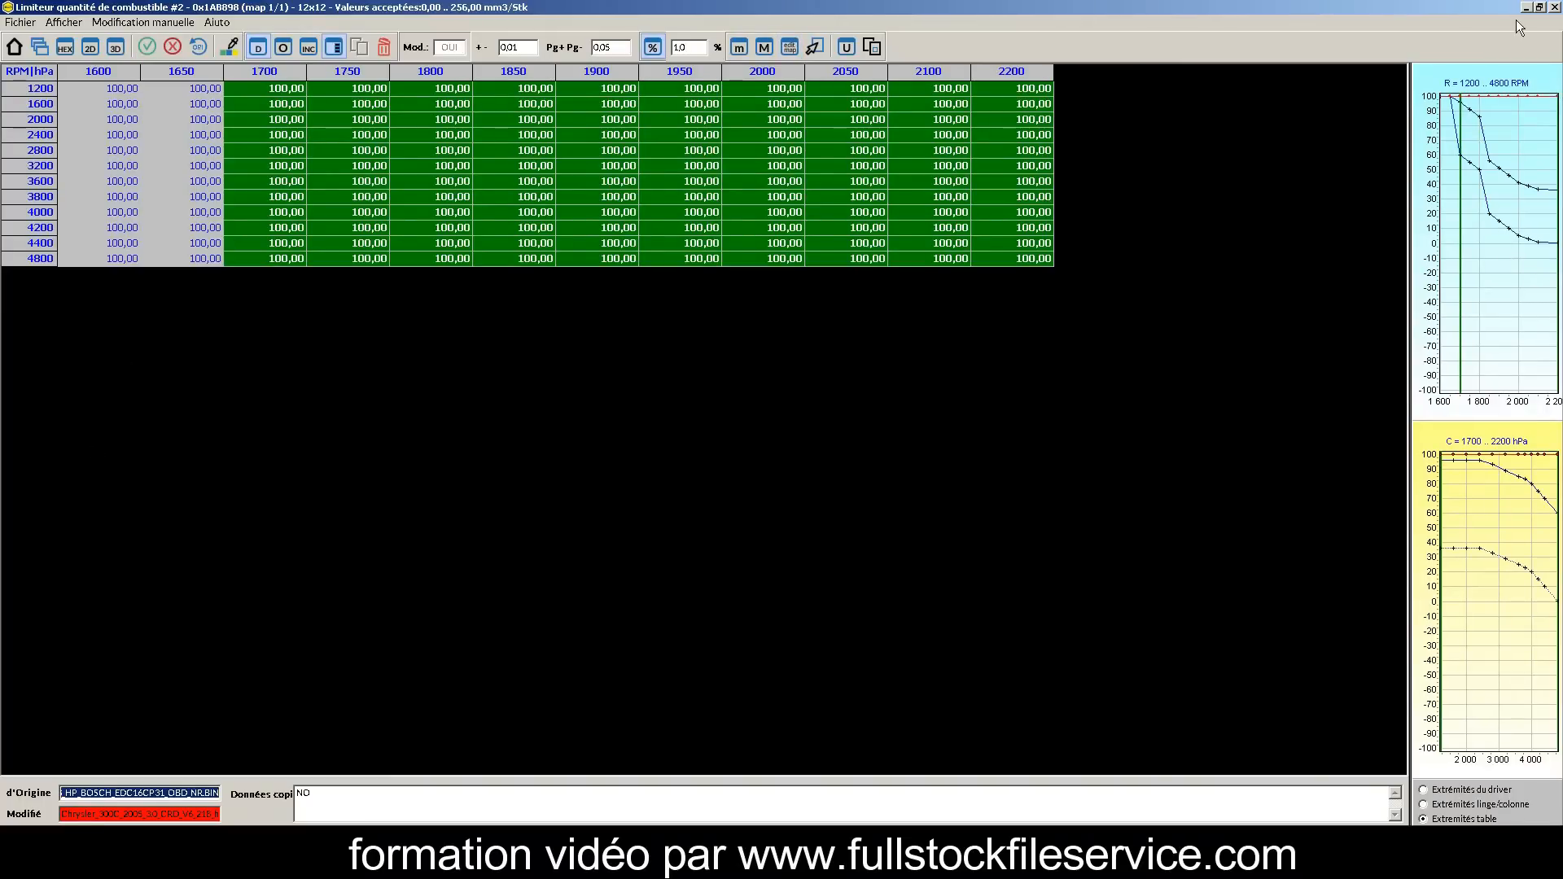
{"action": "left_click", "coordinate": [1554, 6]}
{"action": "left_click", "coordinate": [546, 565]}
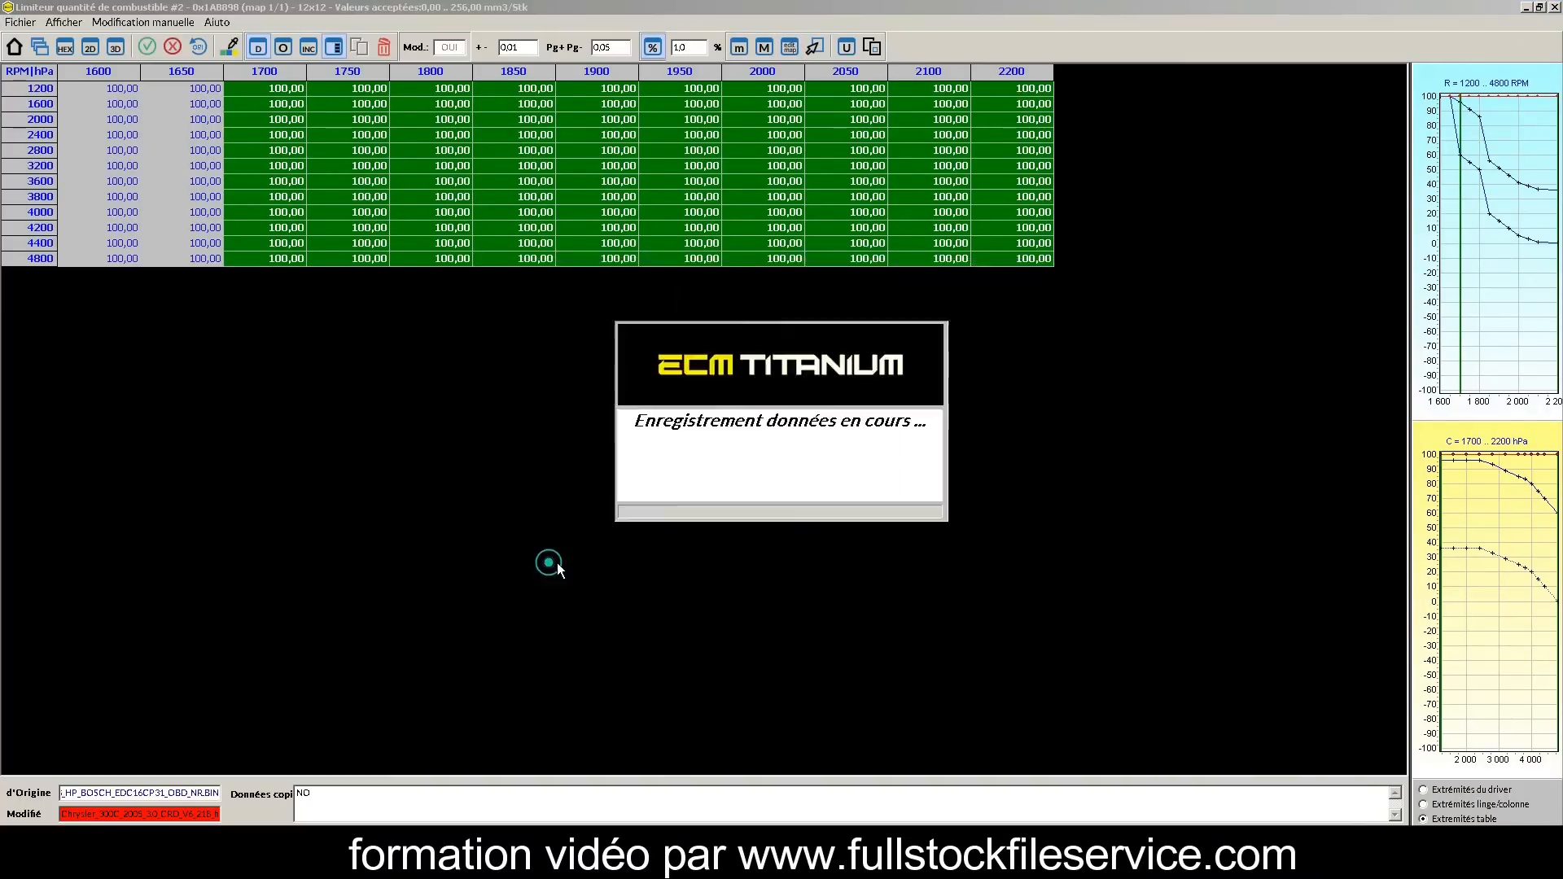
Set every cell of fuel quantity limiter #3 to 90 mm3/Stk and save the map.
{"action": "double_click", "coordinate": [427, 486]}
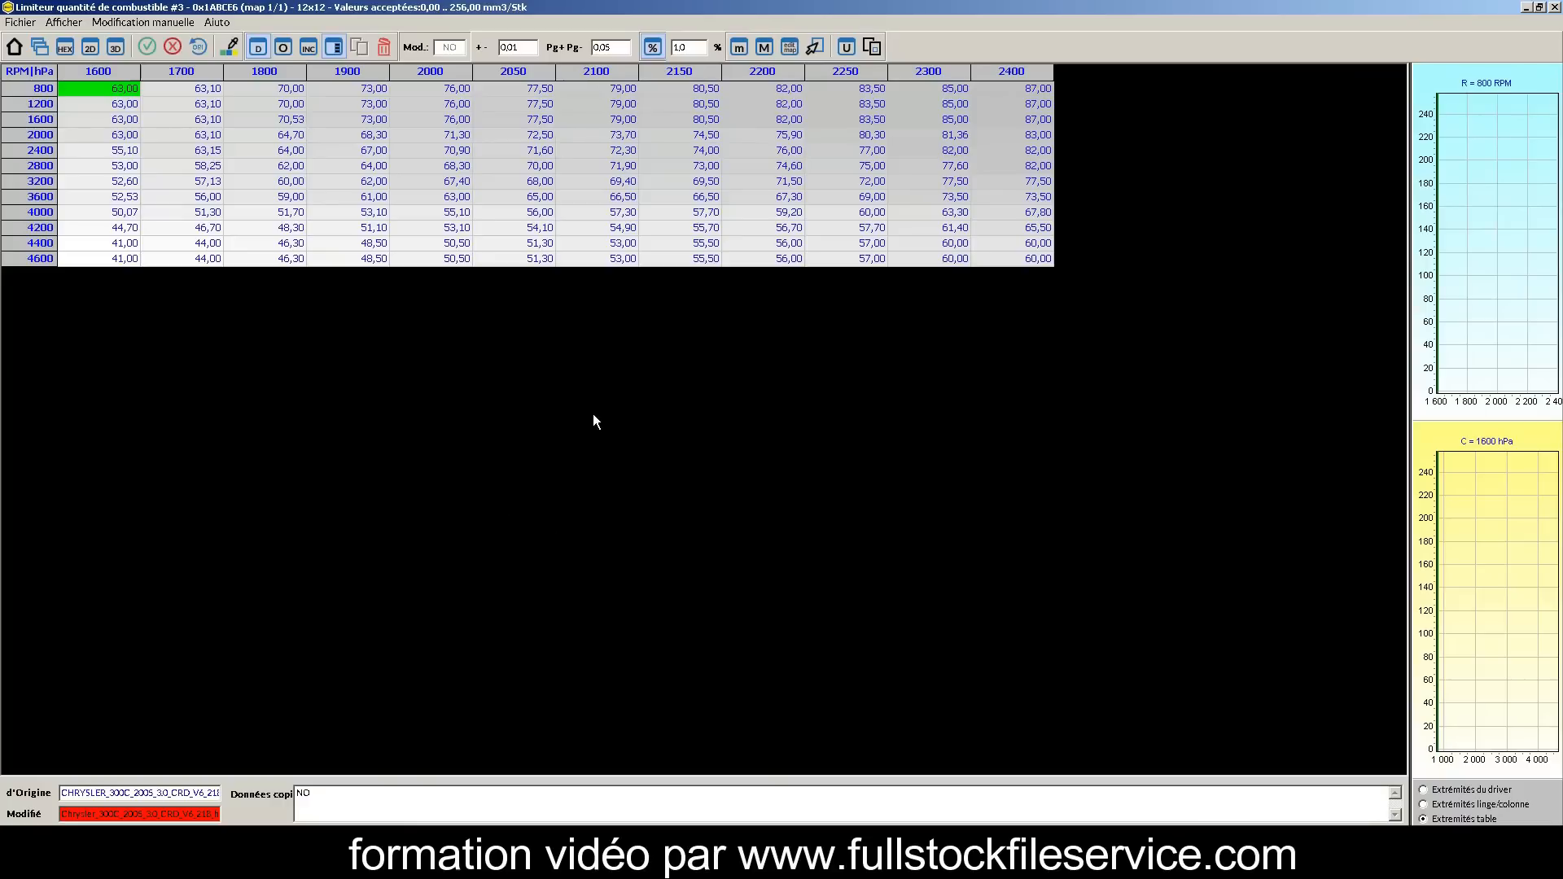
{"action": "left_click_drag", "start_coordinate": [1047, 91], "coordinate": [78, 295]}
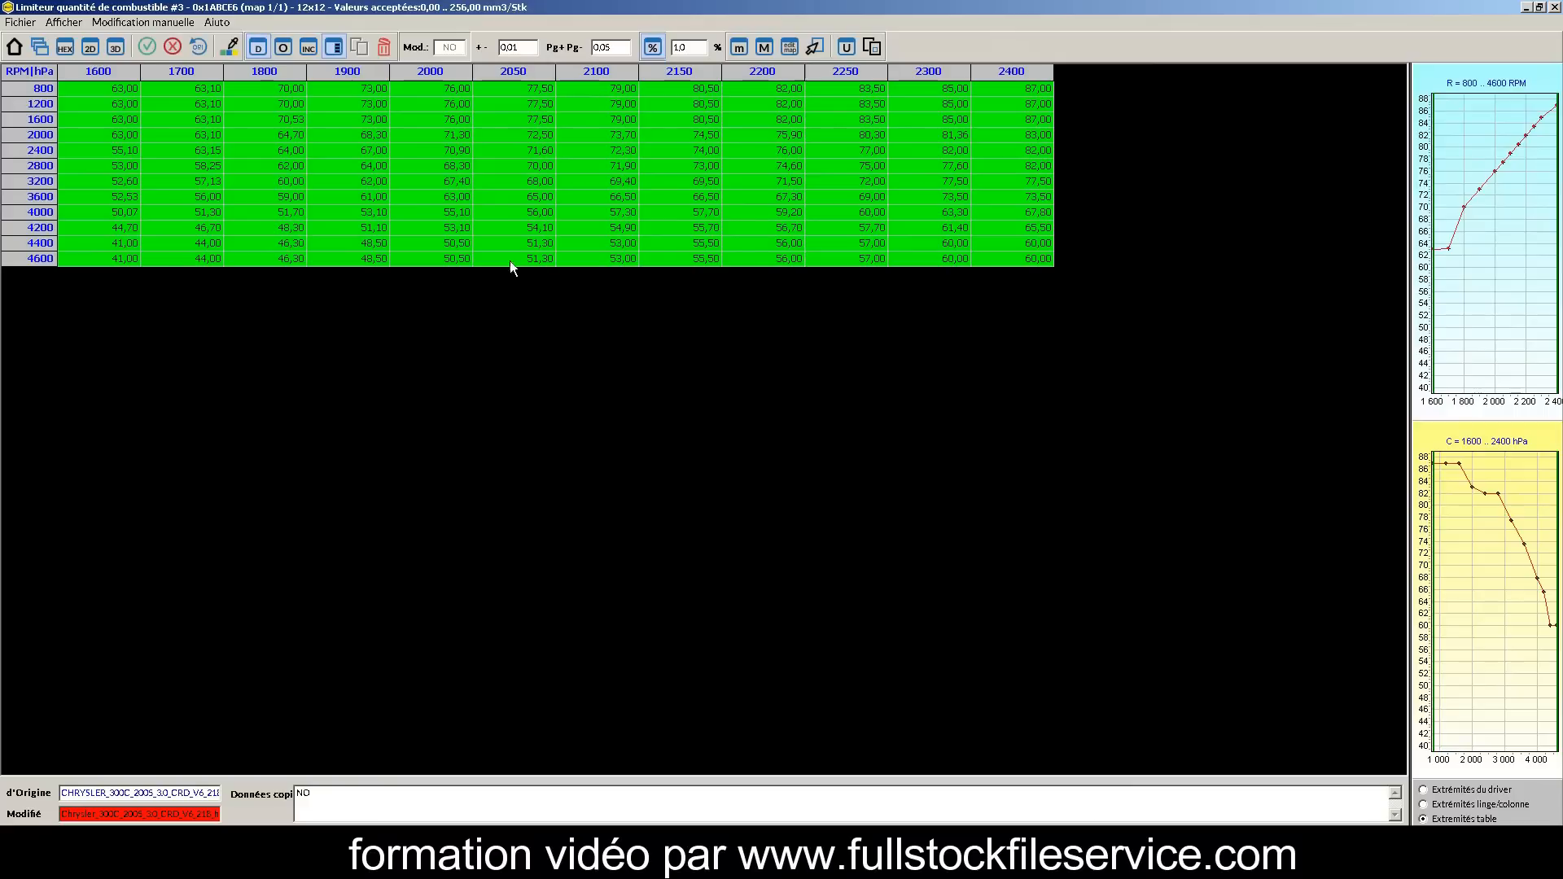
{"action": "left_click", "coordinate": [786, 52]}
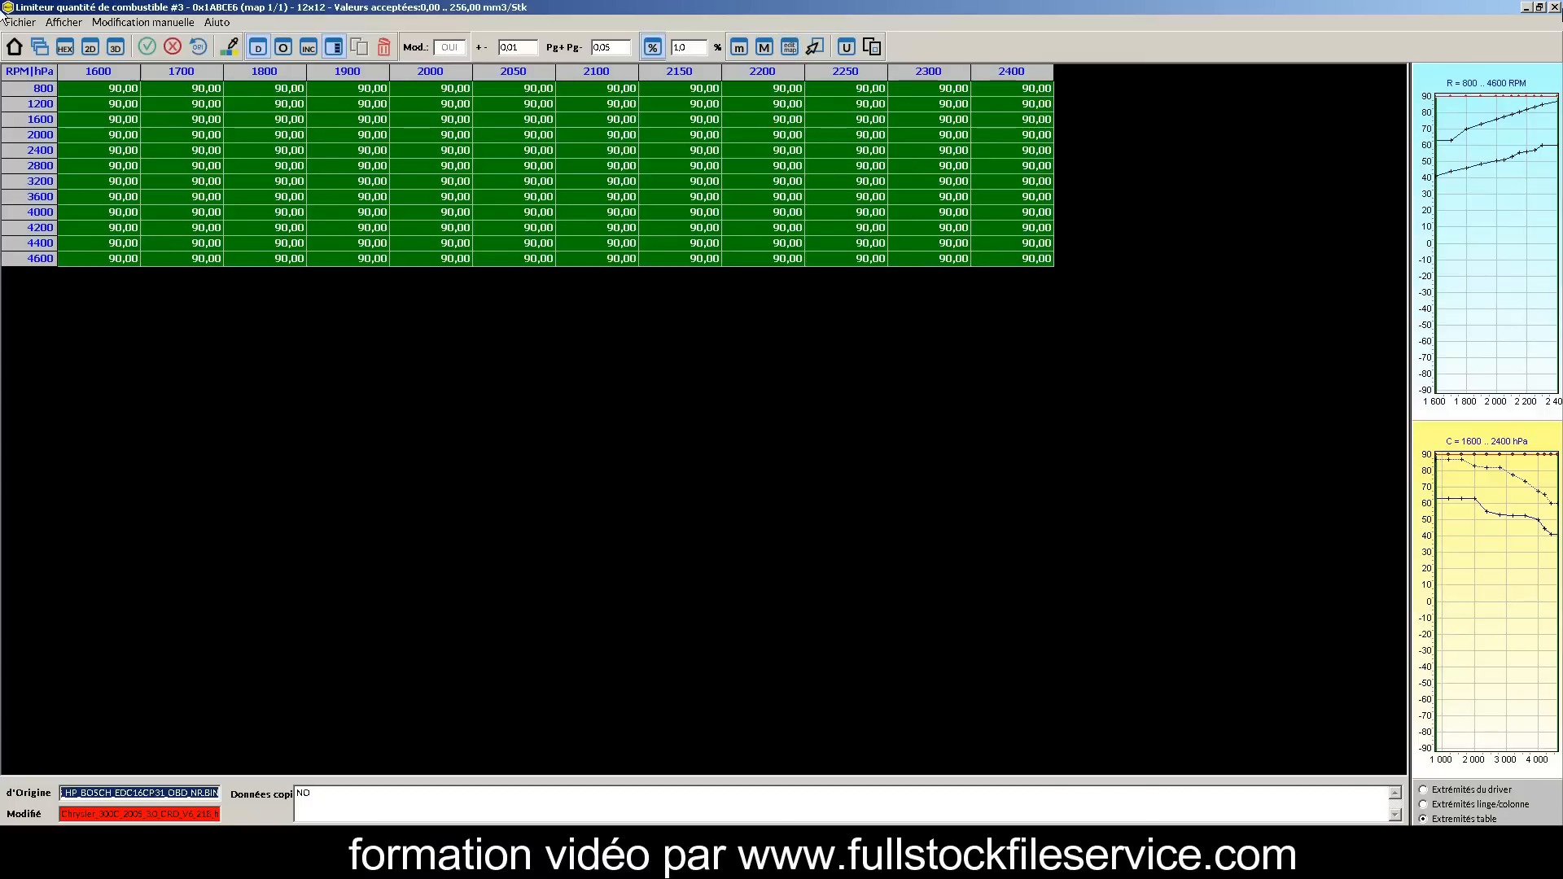
{"action": "left_click", "coordinate": [1554, 8]}
{"action": "left_click", "coordinate": [534, 572]}
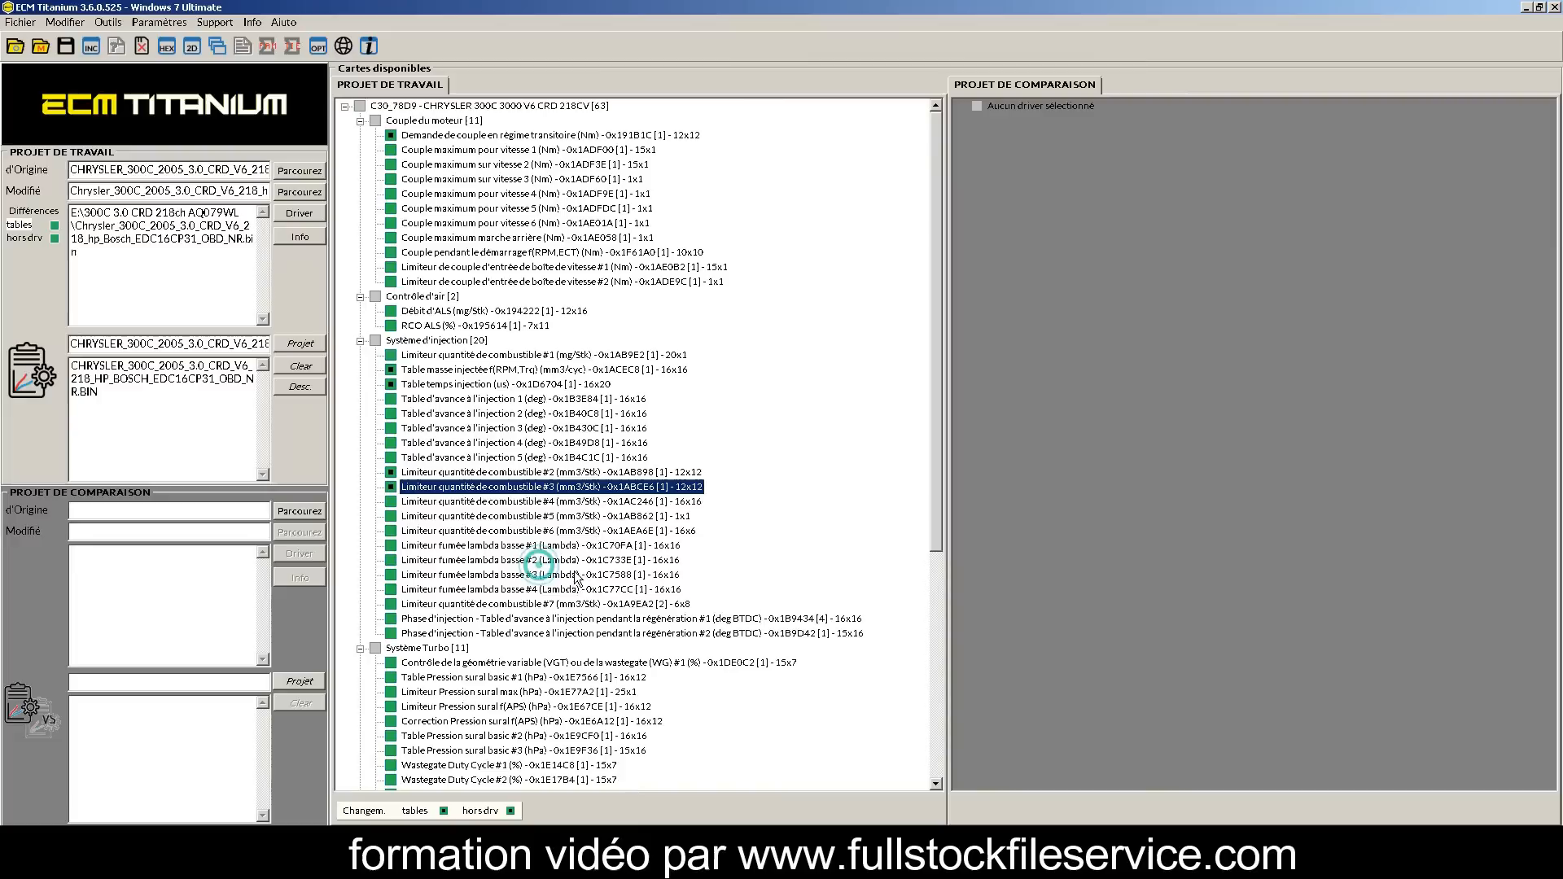
Interpolate the whole fuel quantity limiter #4 with absolute increments from 2 at 700 hPa to 5 at 2500 hPa.
{"action": "left_click", "coordinate": [465, 503]}
{"action": "double_click", "coordinate": [464, 506]}
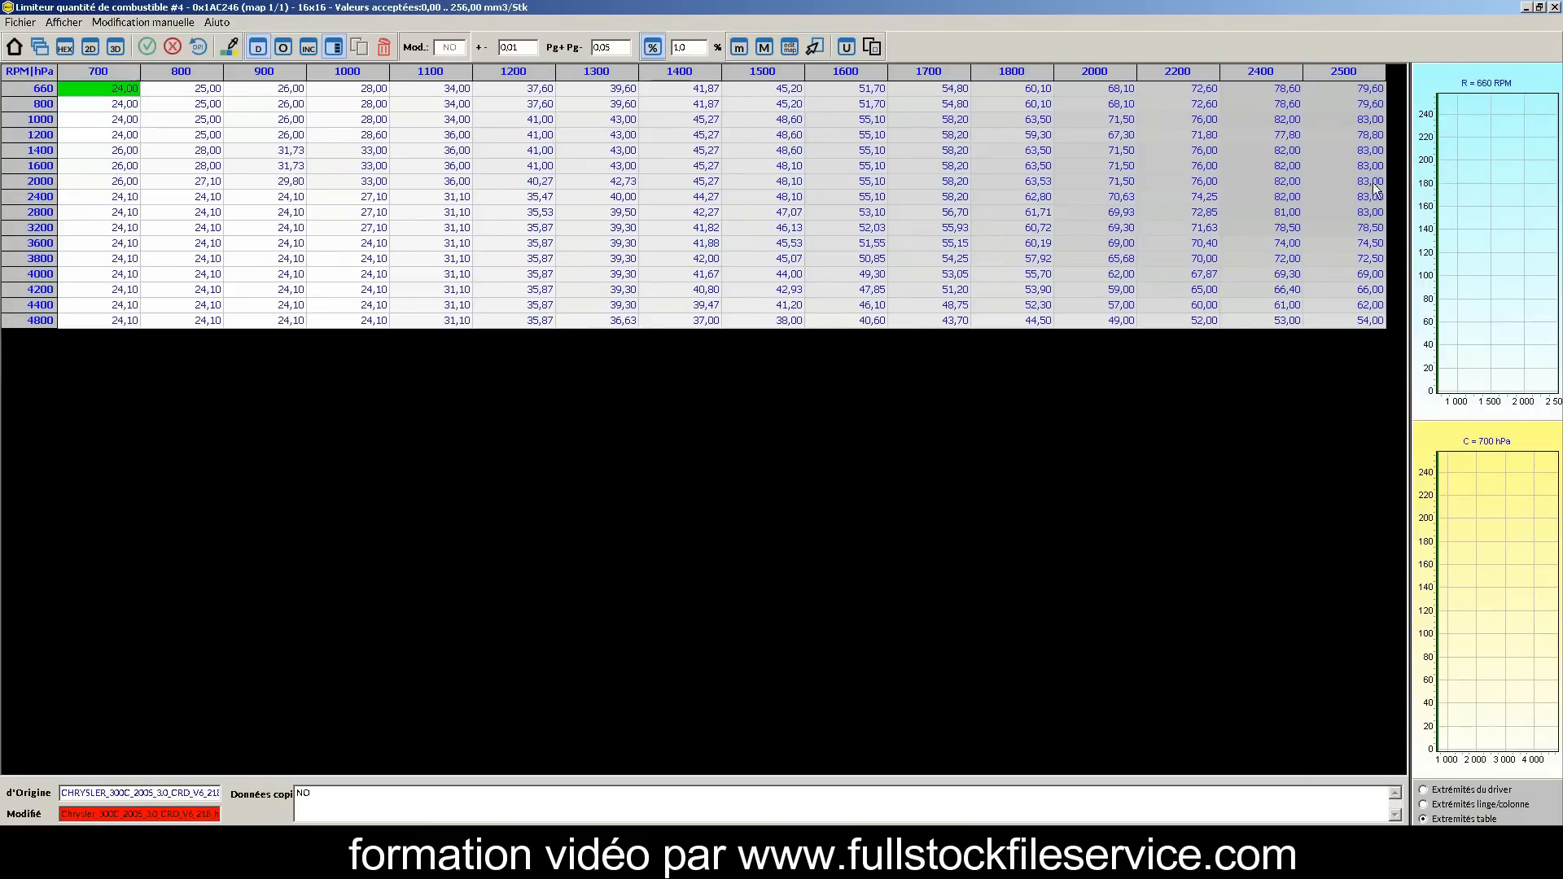
{"action": "left_click_drag", "start_coordinate": [124, 86], "coordinate": [1389, 325]}
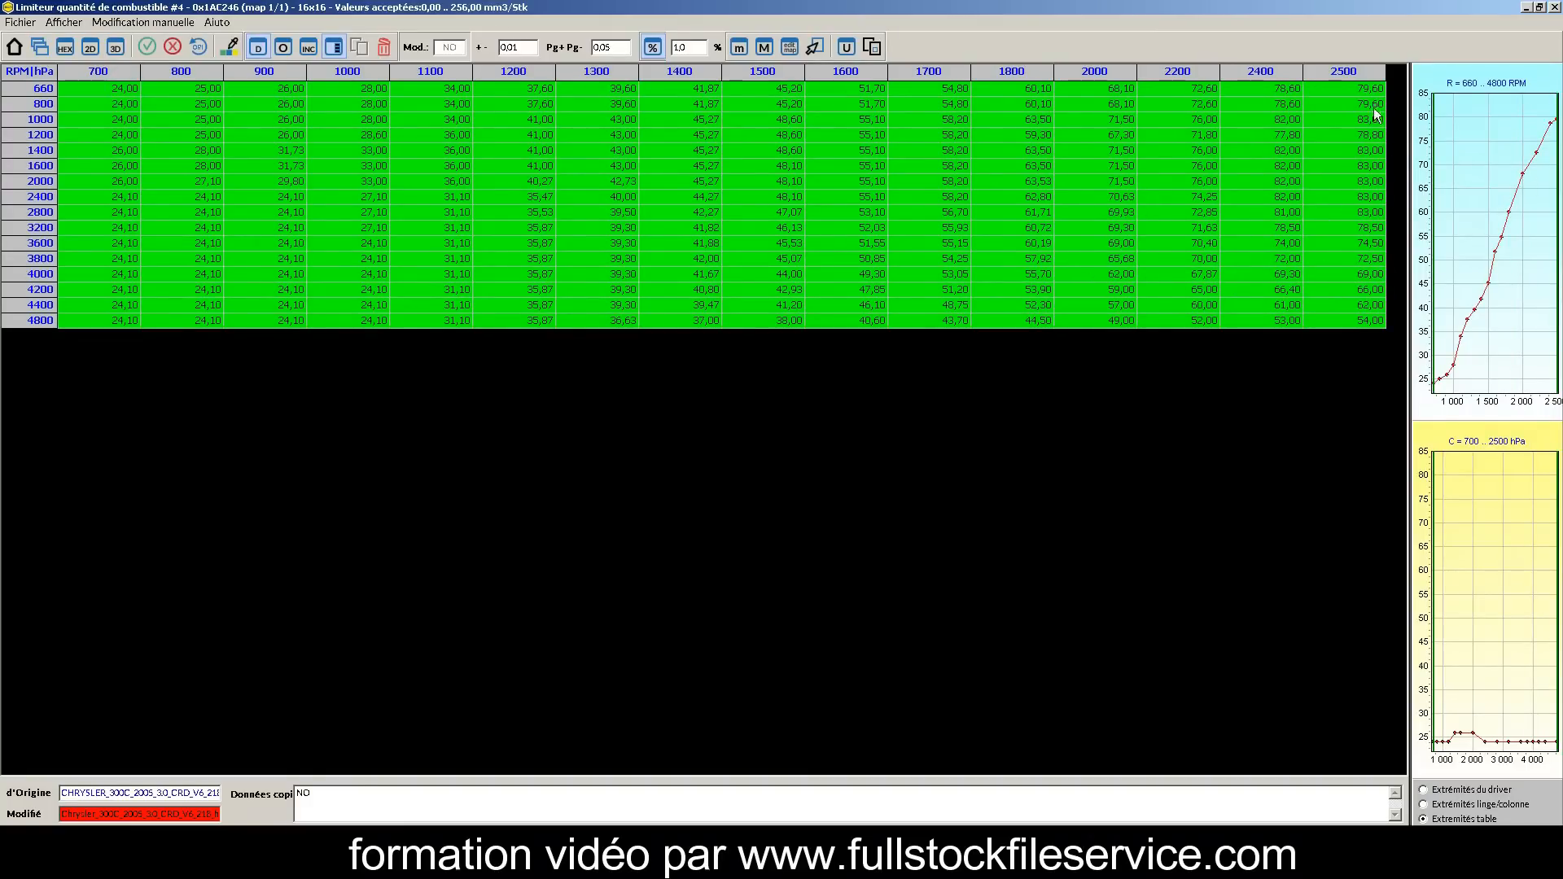
{"action": "left_click", "coordinate": [814, 46]}
{"action": "double_click", "coordinate": [682, 512]}
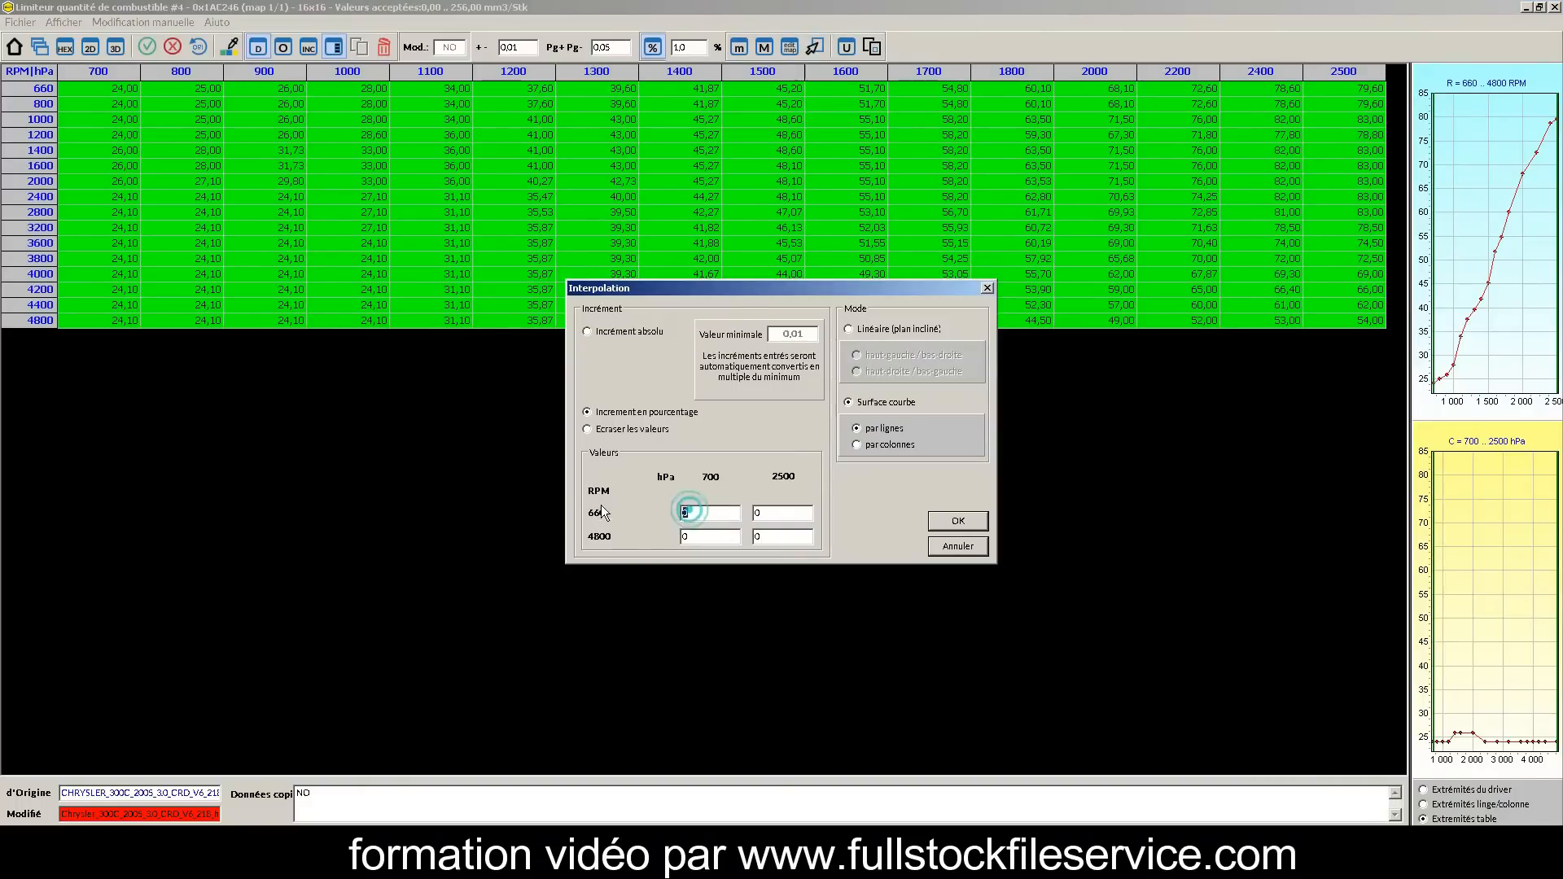
{"action": "type", "text": "2,0"}
{"action": "key", "text": "Tab"}
{"action": "type", "text": "5"}
{"action": "type", "text": "5"}
{"action": "left_click", "coordinate": [956, 522]}
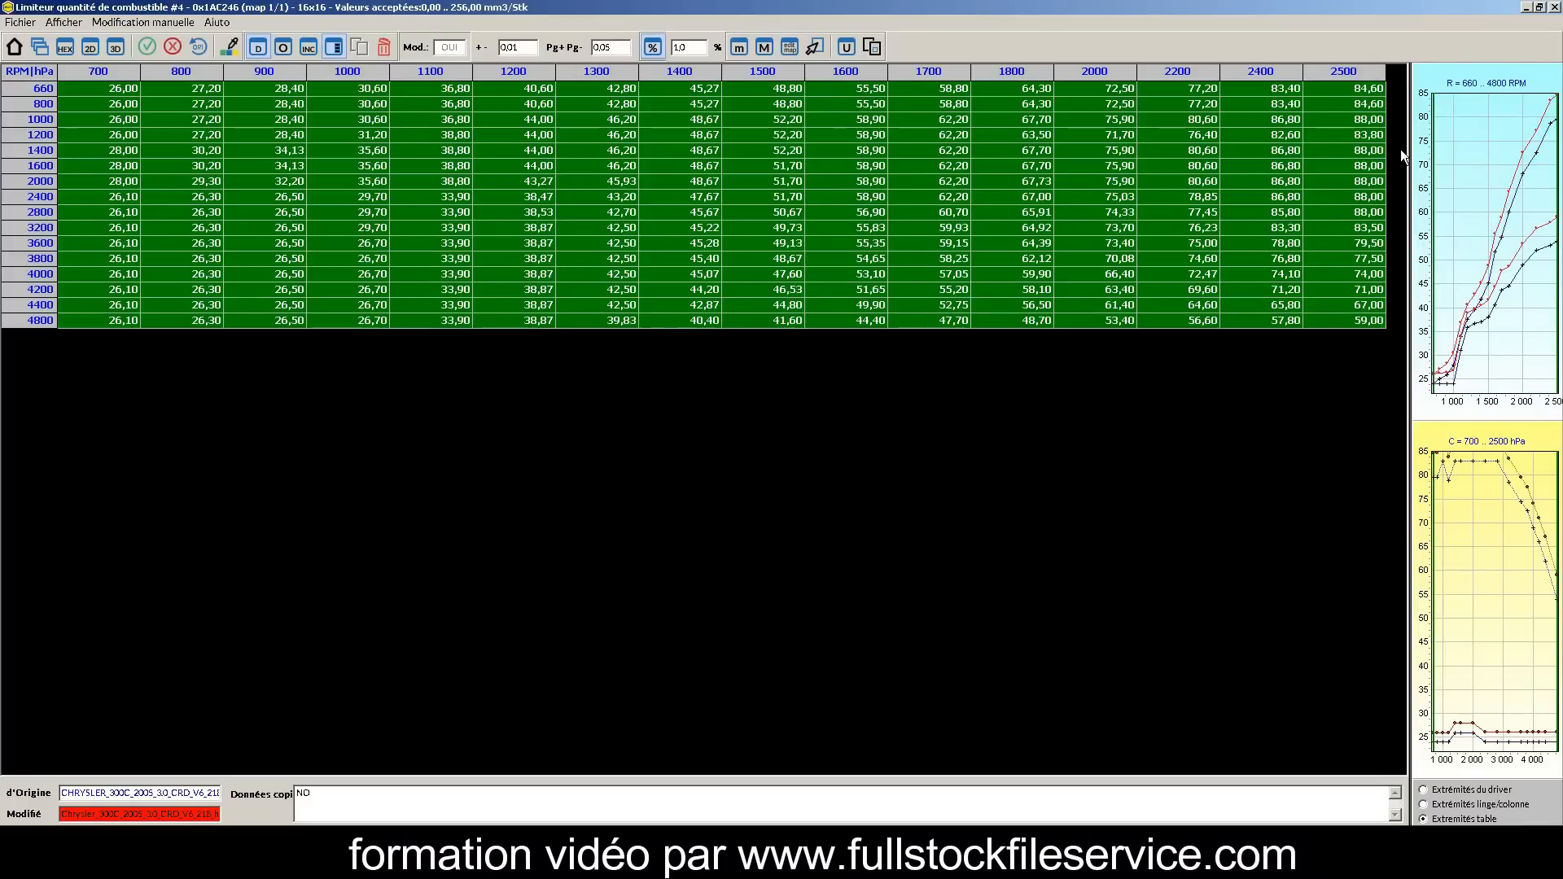
Set the 2200–2500 hPa columns of fuel quantity limiter #4 to 90 mm3/Stk and save the map.
{"action": "left_click_drag", "start_coordinate": [1376, 90], "coordinate": [1190, 325]}
{"action": "left_click", "coordinate": [798, 52]}
{"action": "type", "text": "90"}
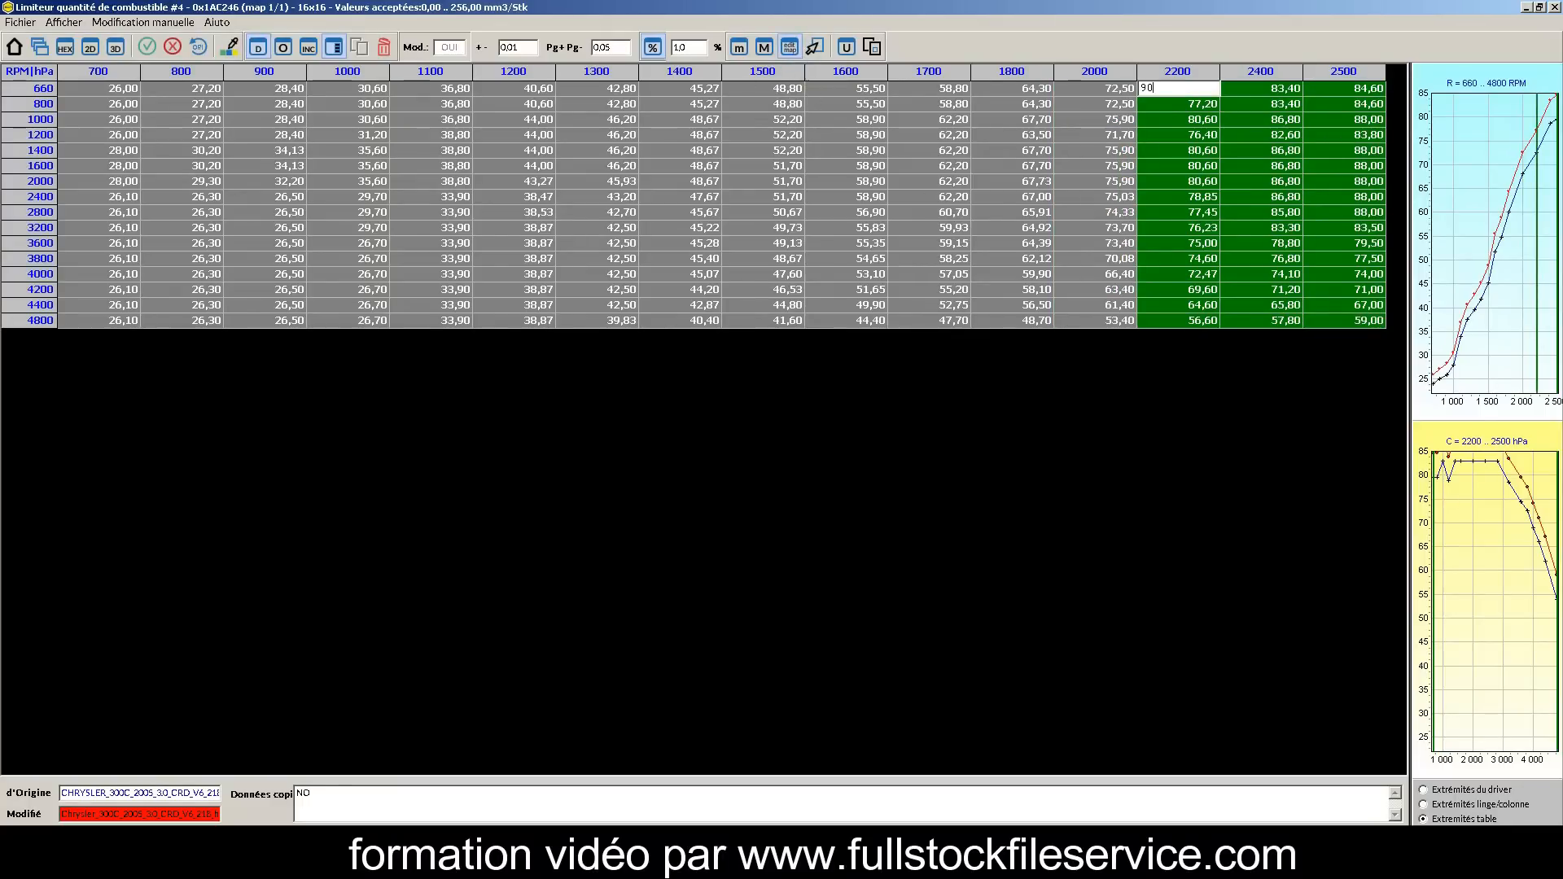
{"action": "key", "text": "Return"}
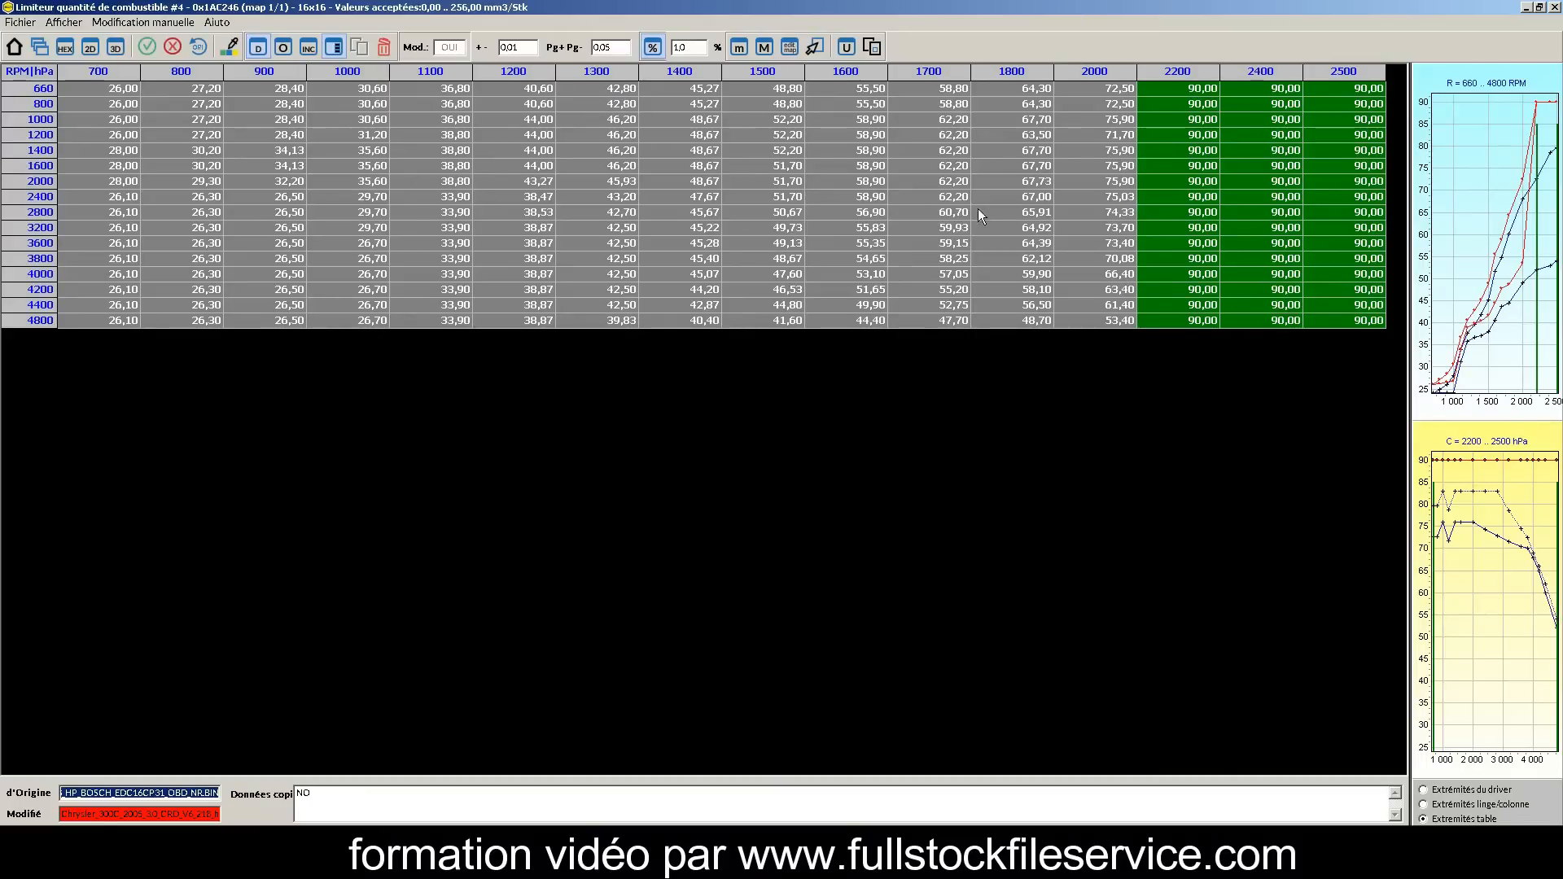
{"action": "left_click", "coordinate": [1555, 7]}
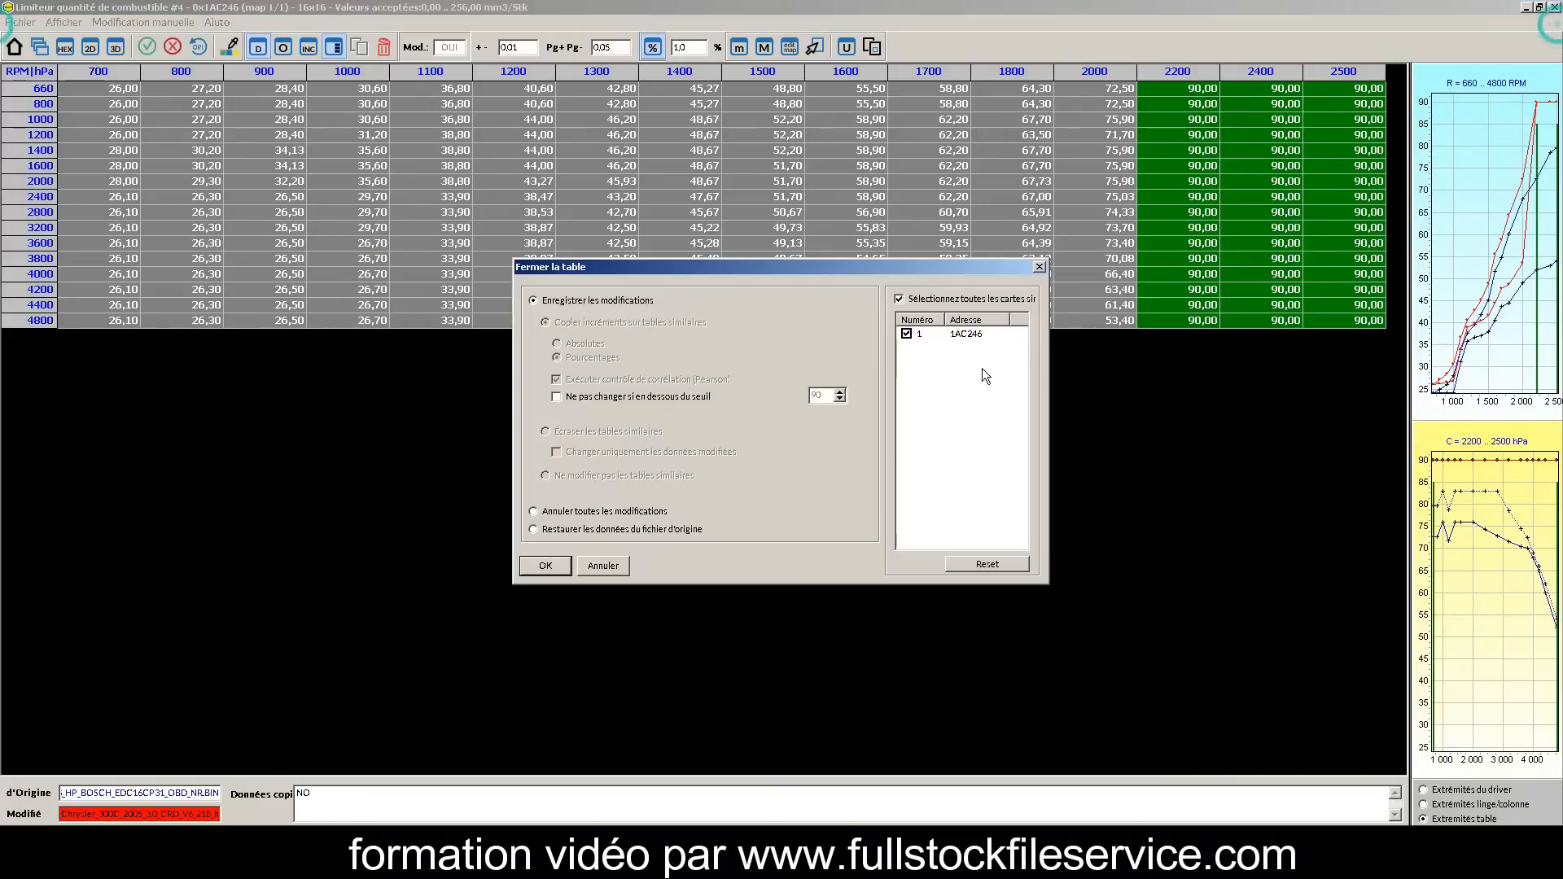
{"action": "left_click", "coordinate": [545, 565]}
Check fuel quantity limiter #5, and set every cell of fuel quantity limiter #6 to 100 mm3/Stk.
{"action": "double_click", "coordinate": [519, 517]}
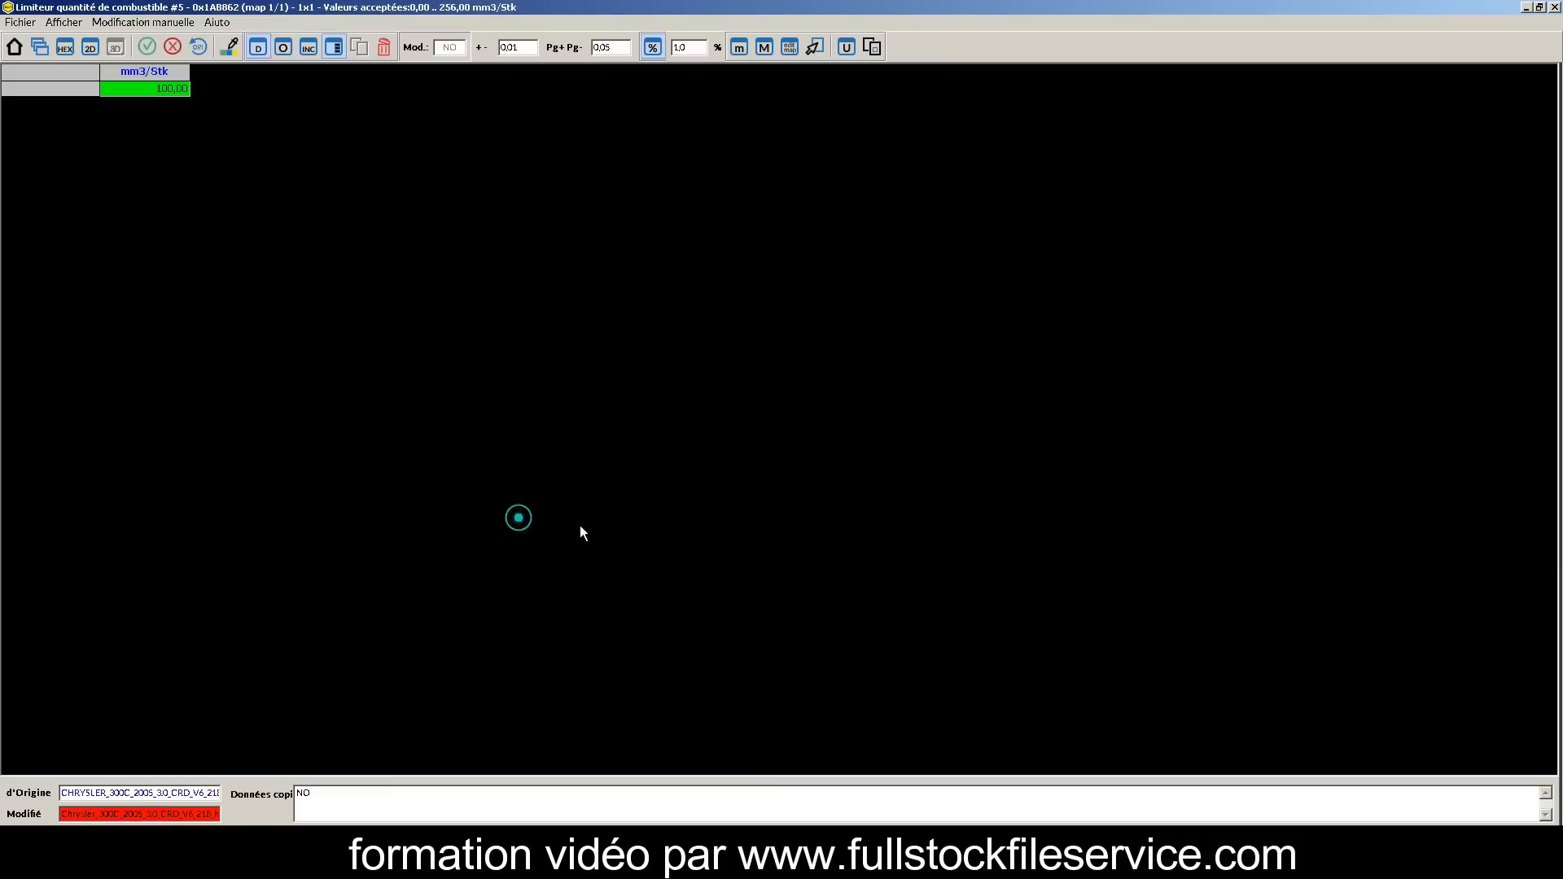
{"action": "left_click", "coordinate": [1554, 7]}
{"action": "double_click", "coordinate": [462, 531]}
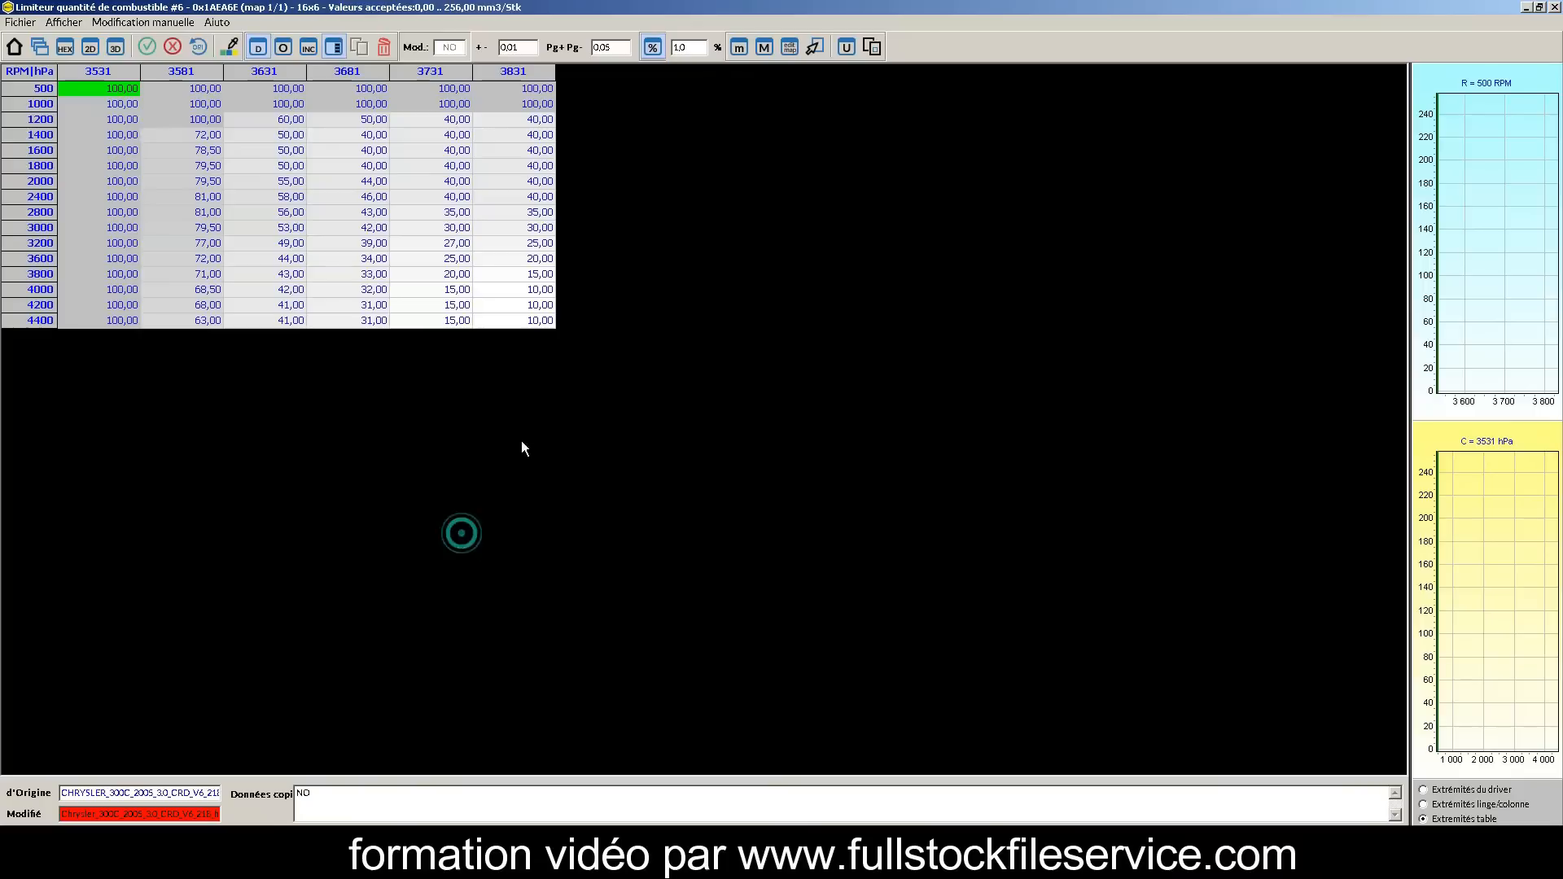
{"action": "left_click_drag", "start_coordinate": [93, 86], "coordinate": [666, 406]}
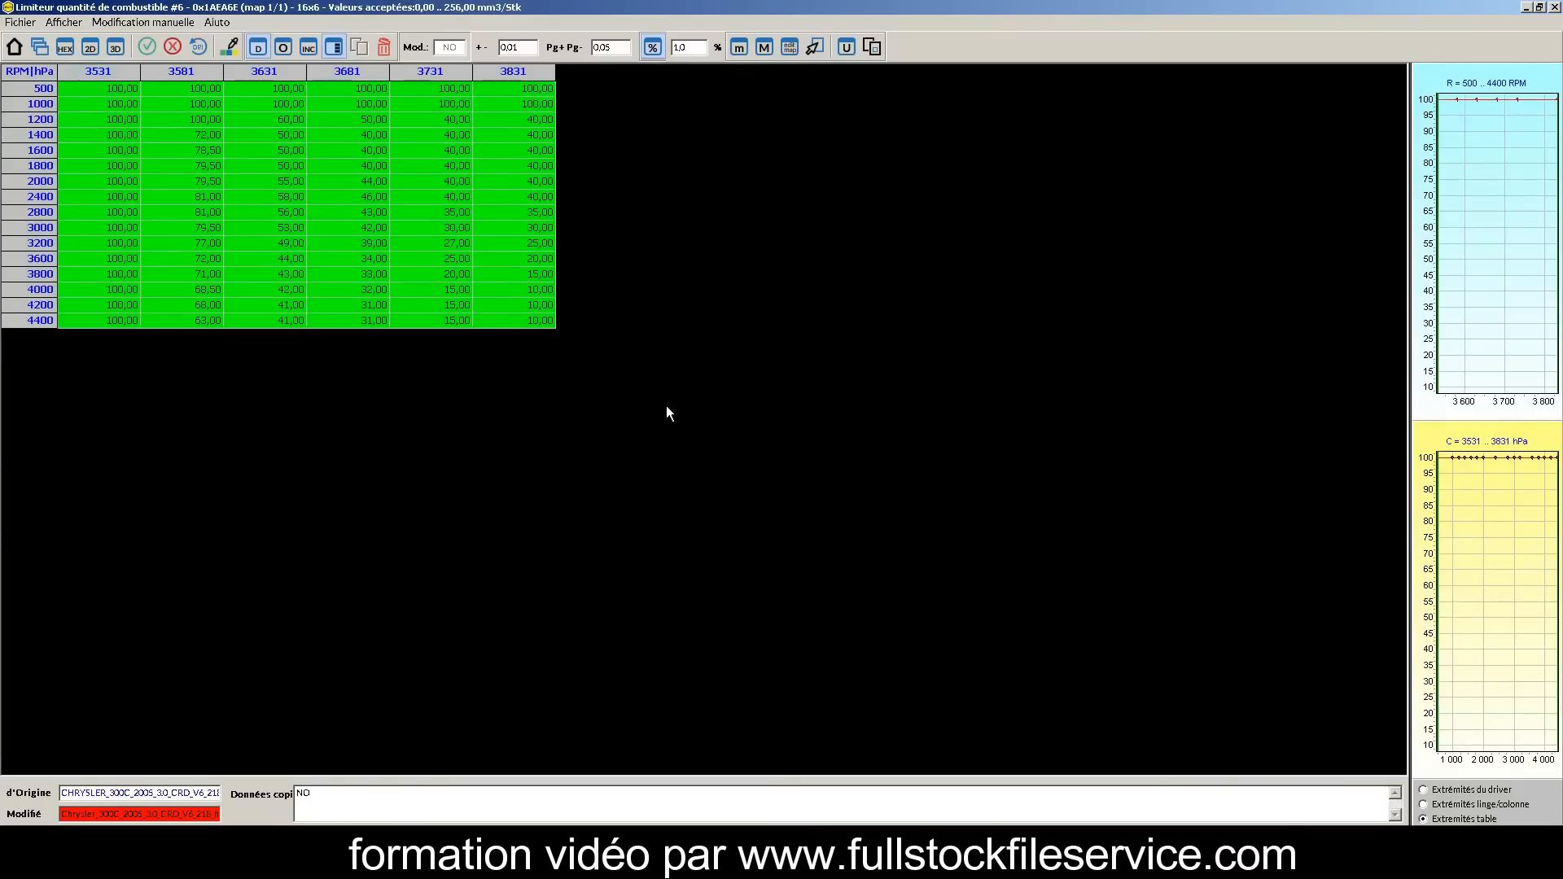
{"action": "left_click", "coordinate": [790, 47]}
{"action": "type", "text": "100"}
{"action": "key", "text": "Return"}
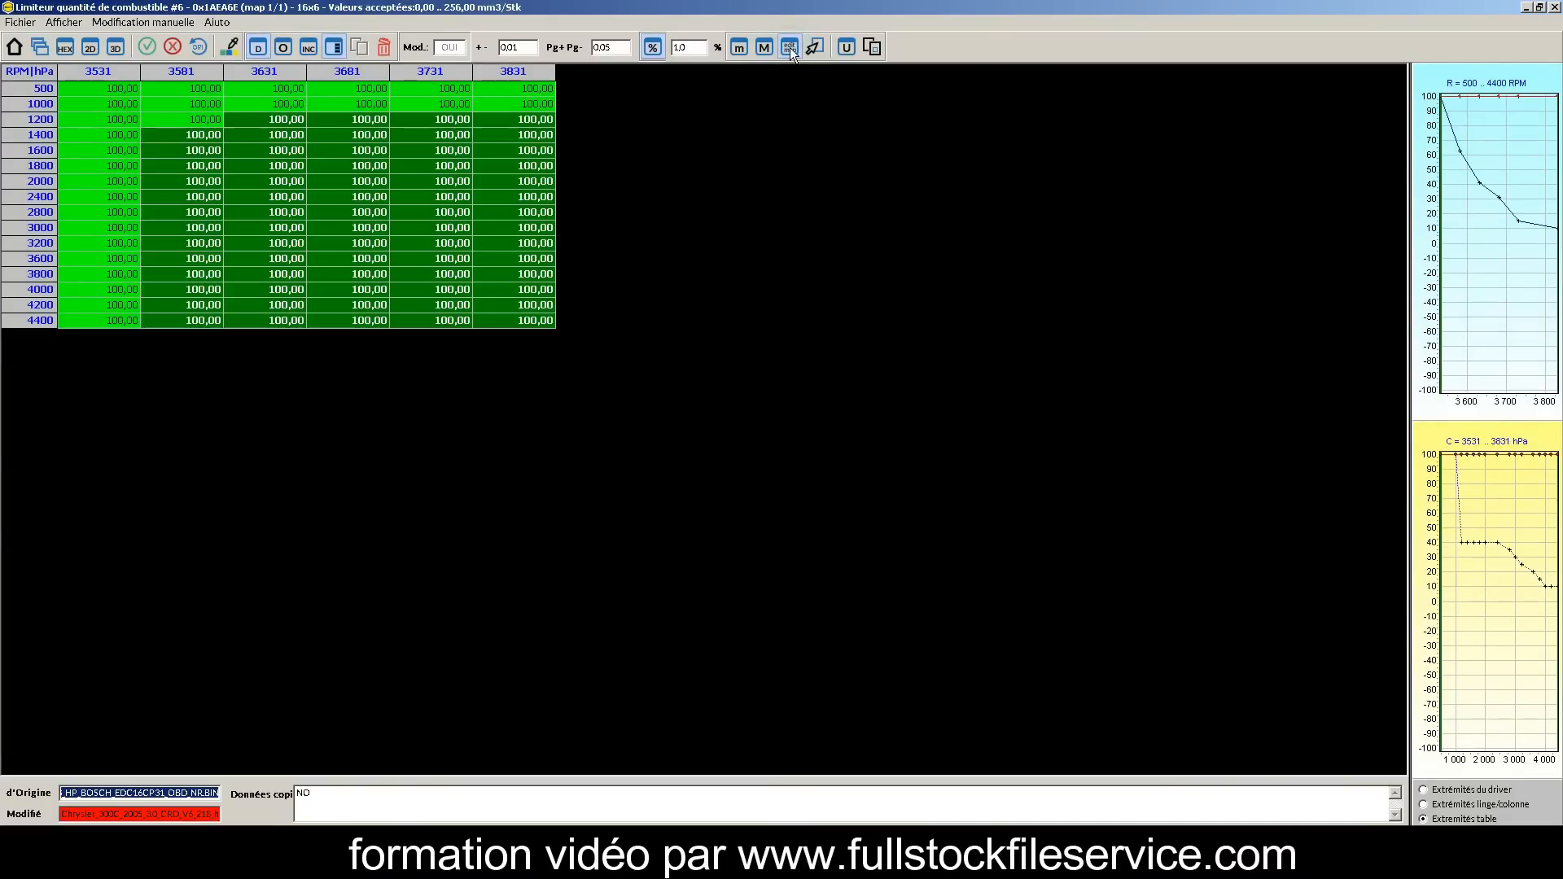
Save the changes to fuel quantity limiter #6 and check low lambda smoke limiter #1.
{"action": "left_click", "coordinate": [1556, 7]}
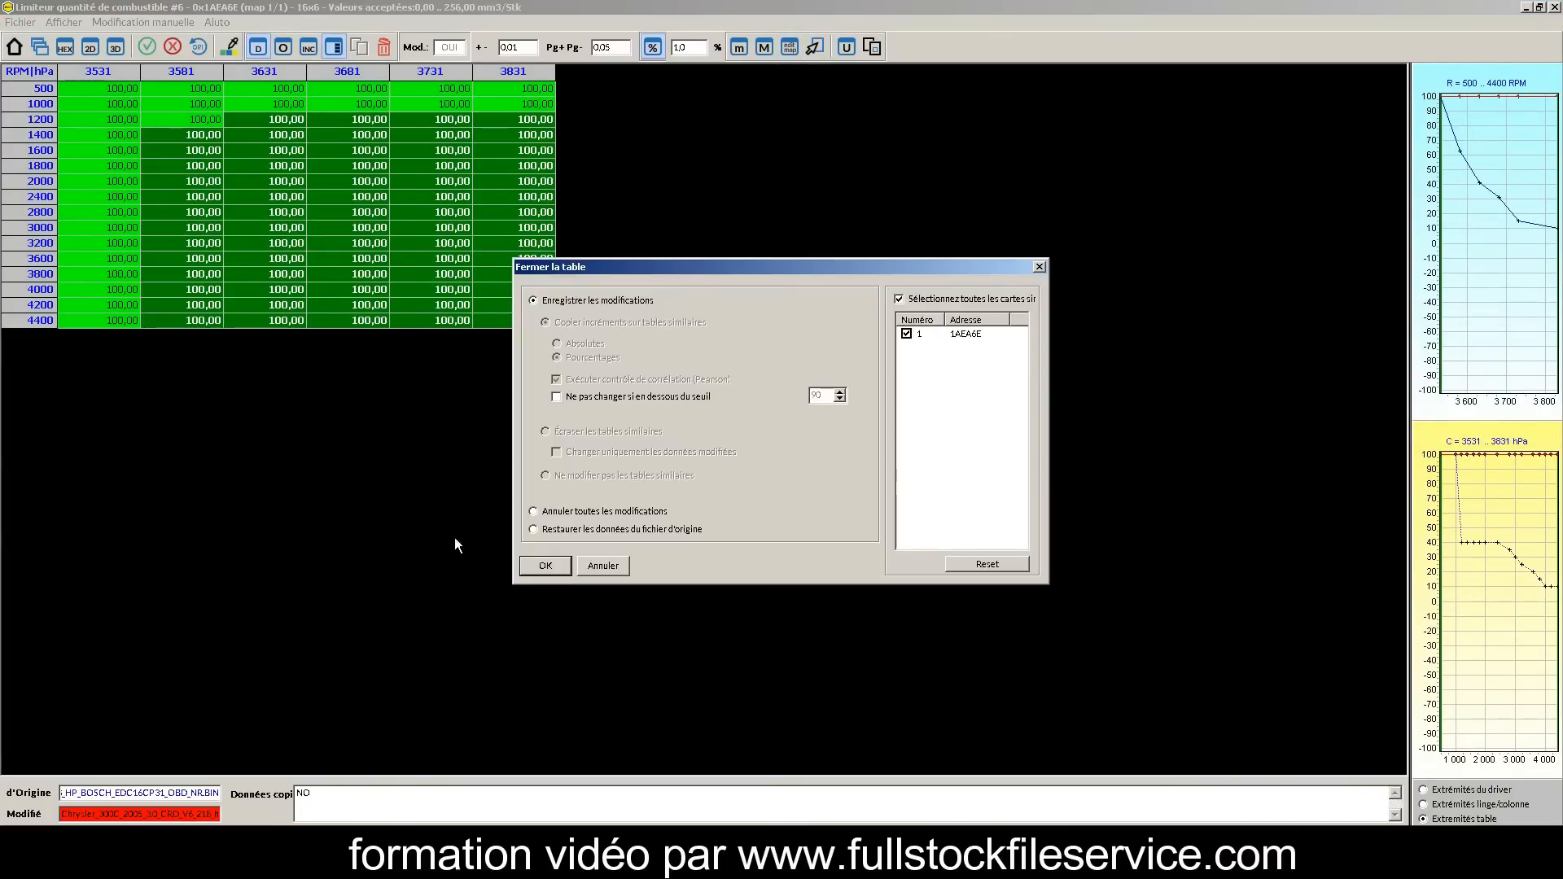
{"action": "left_click", "coordinate": [545, 566]}
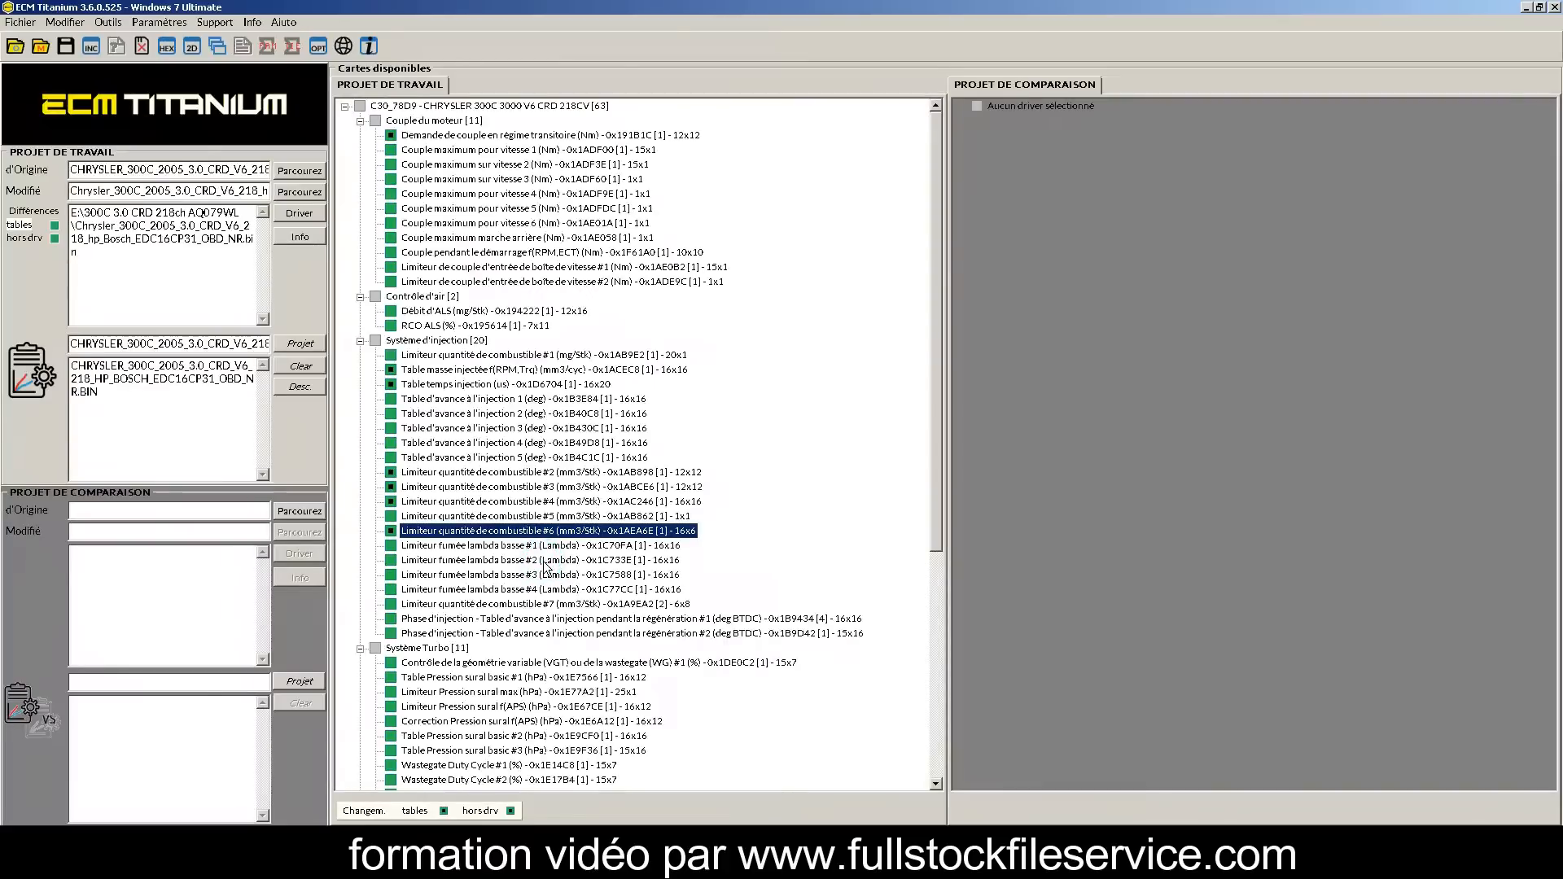
{"action": "double_click", "coordinate": [447, 551]}
{"action": "left_click", "coordinate": [1556, 7]}
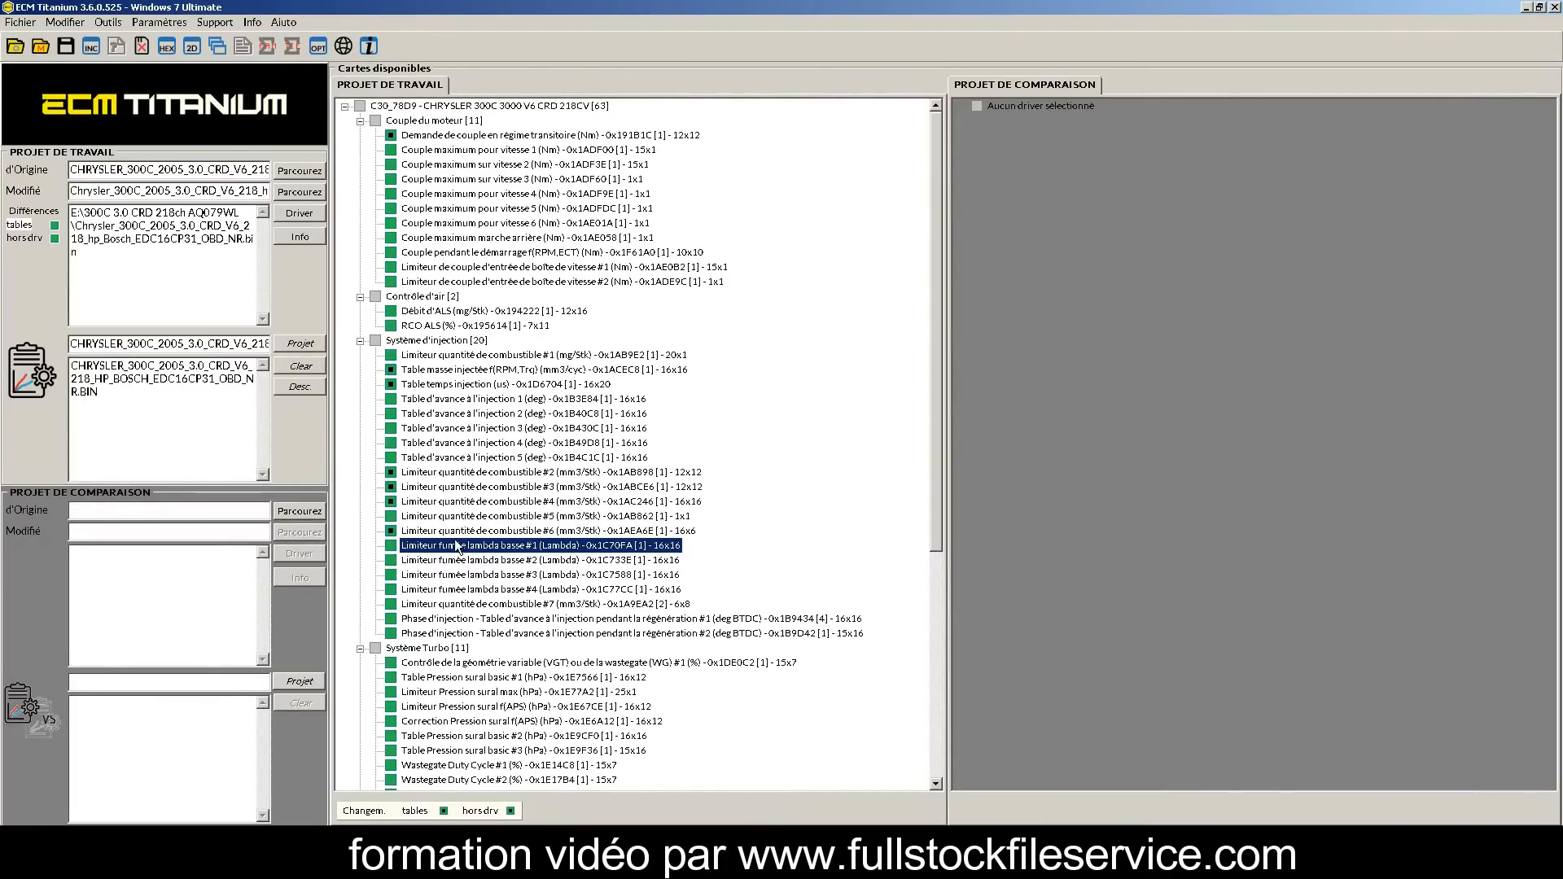
Plot fuel quantity limiter #1 on an enlarged row/column-scaled graph and set its 2200–4600 RPM cells to 90 mg/Stk.
{"action": "double_click", "coordinate": [451, 356]}
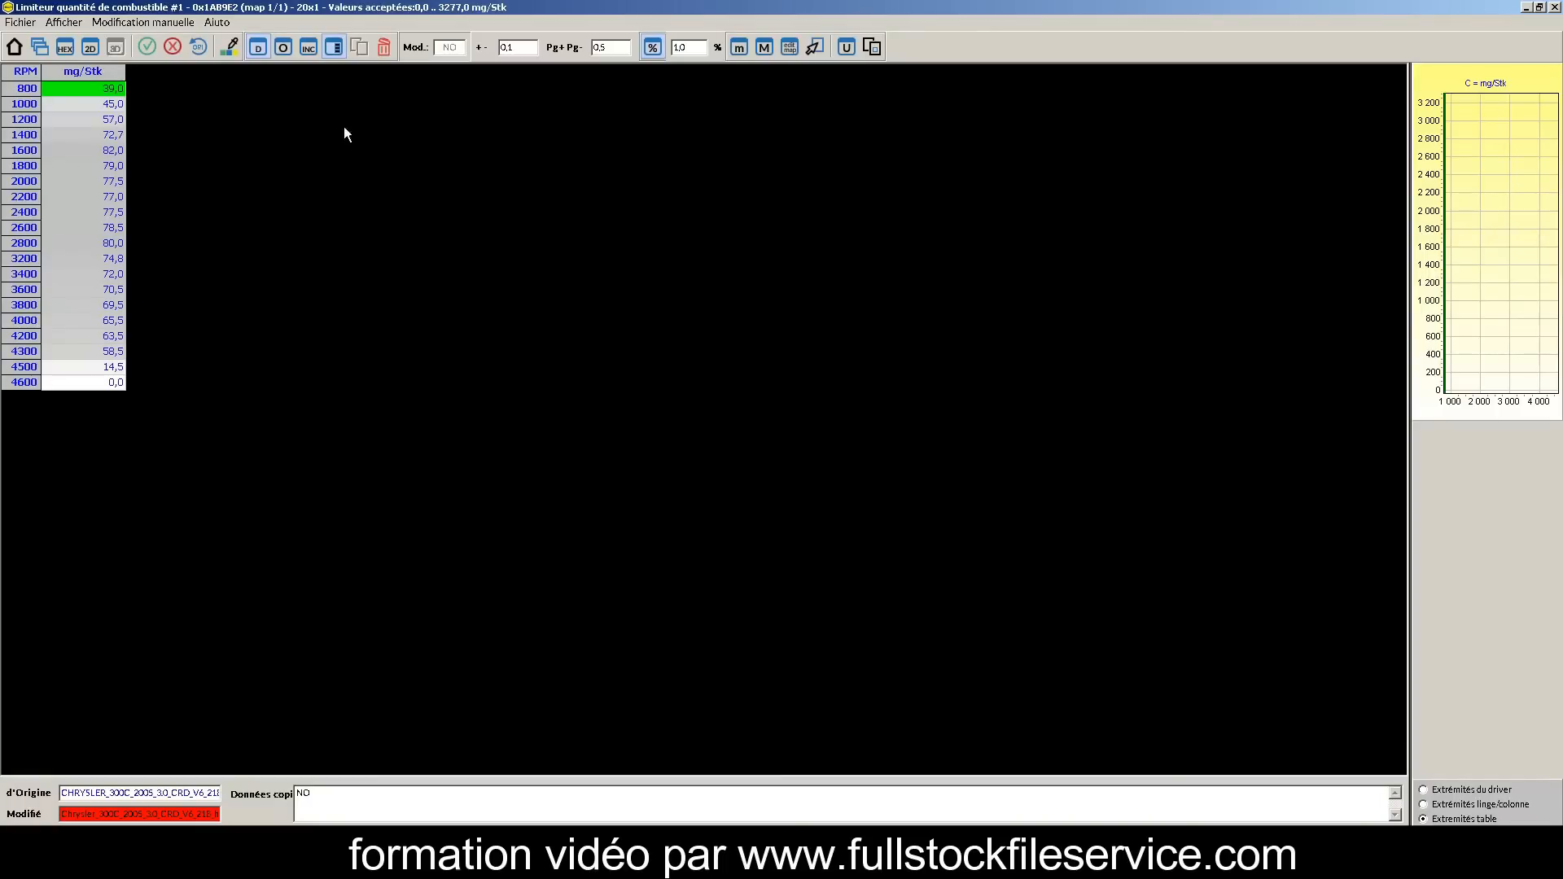
{"action": "left_click", "coordinate": [1462, 803]}
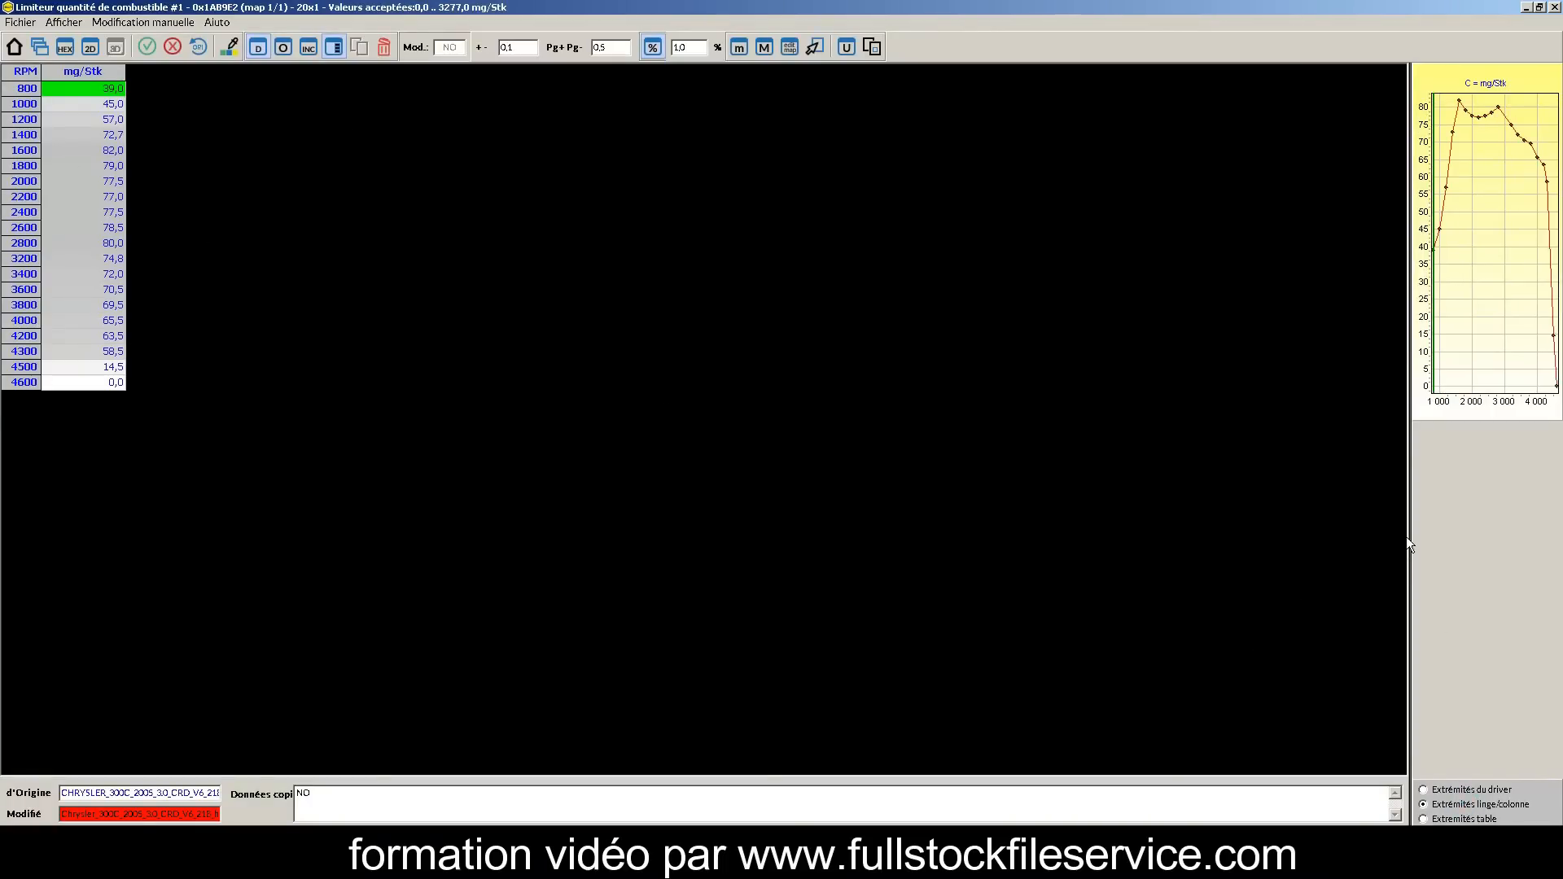
{"action": "left_click_drag", "start_coordinate": [1410, 536], "coordinate": [689, 440]}
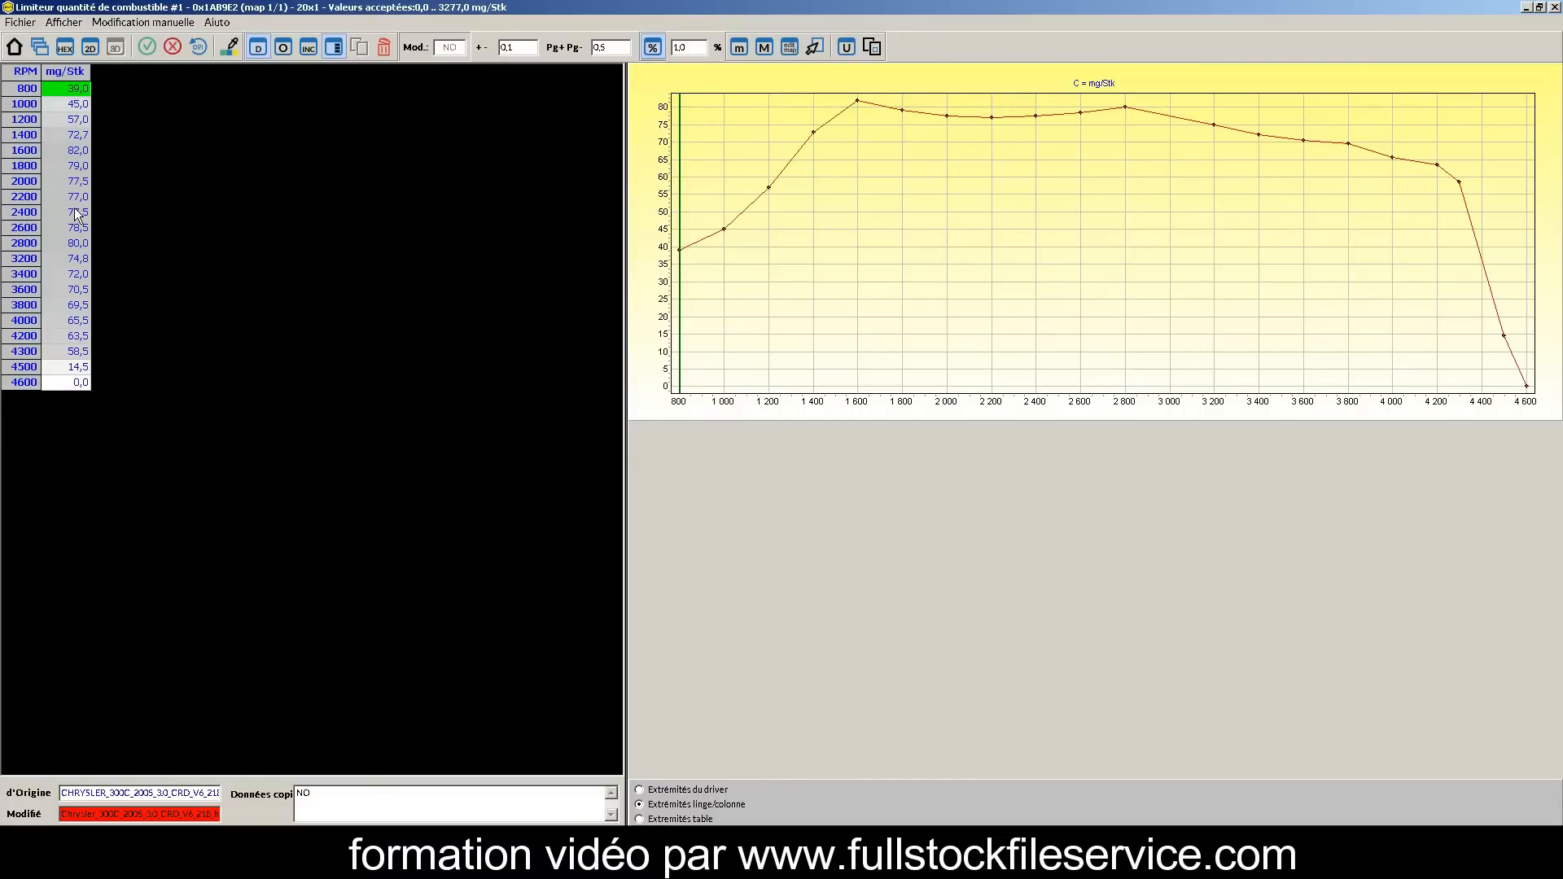
{"action": "left_click_drag", "start_coordinate": [69, 197], "coordinate": [65, 444]}
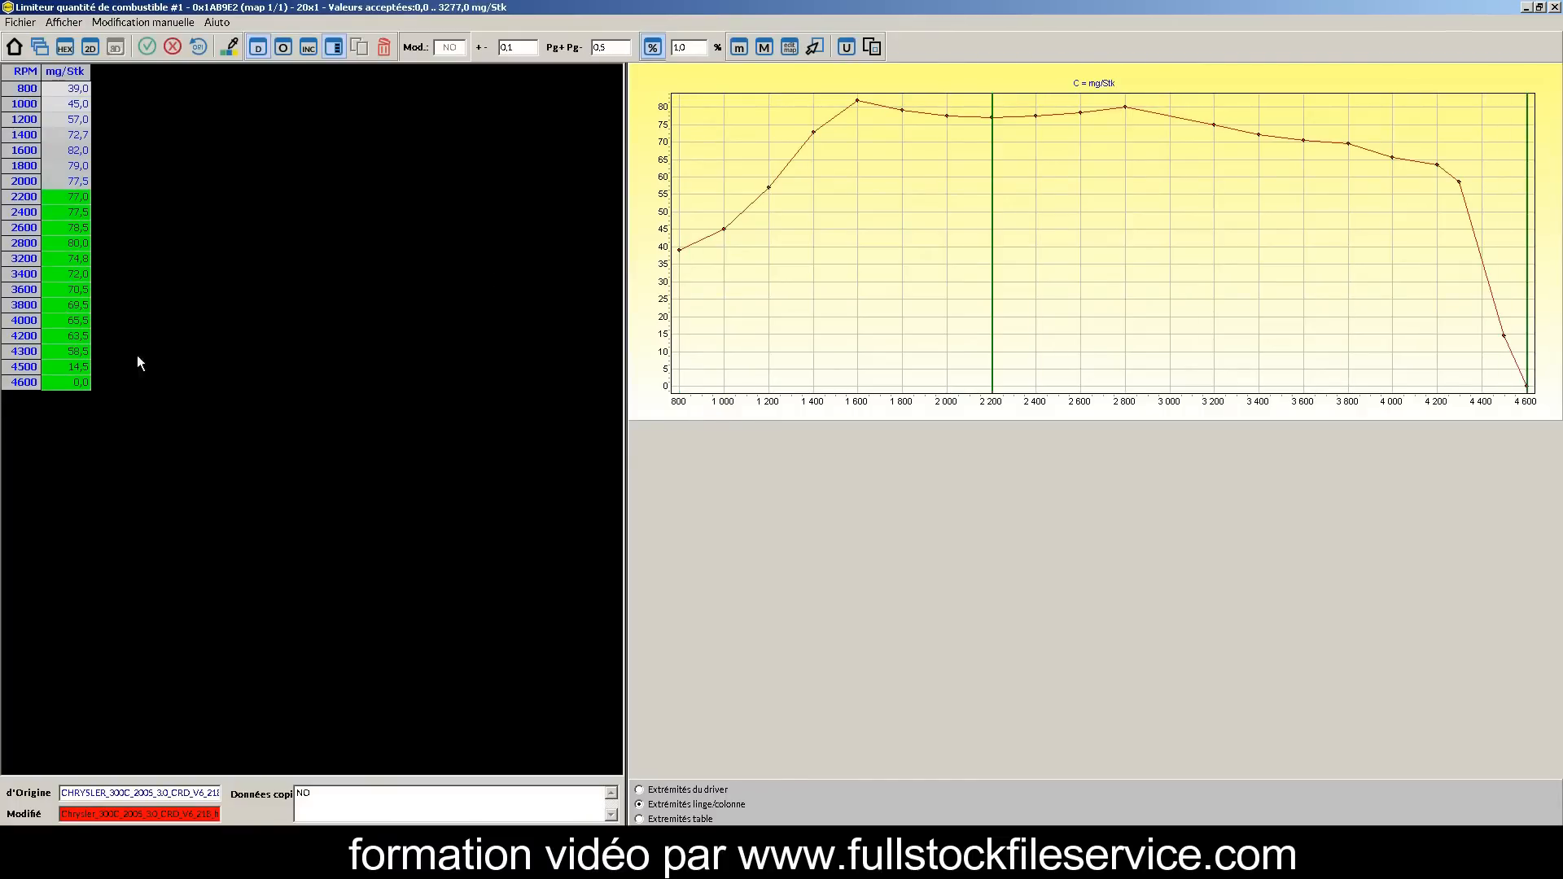
{"action": "type", "text": "90"}
{"action": "key", "text": "Return"}
Raise fuel quantity limiter #1 to 86.4 mg/Stk at 1800 RPM and 89.1 mg/Stk at 2000 RPM, and save the map.
{"action": "left_click", "coordinate": [77, 183]}
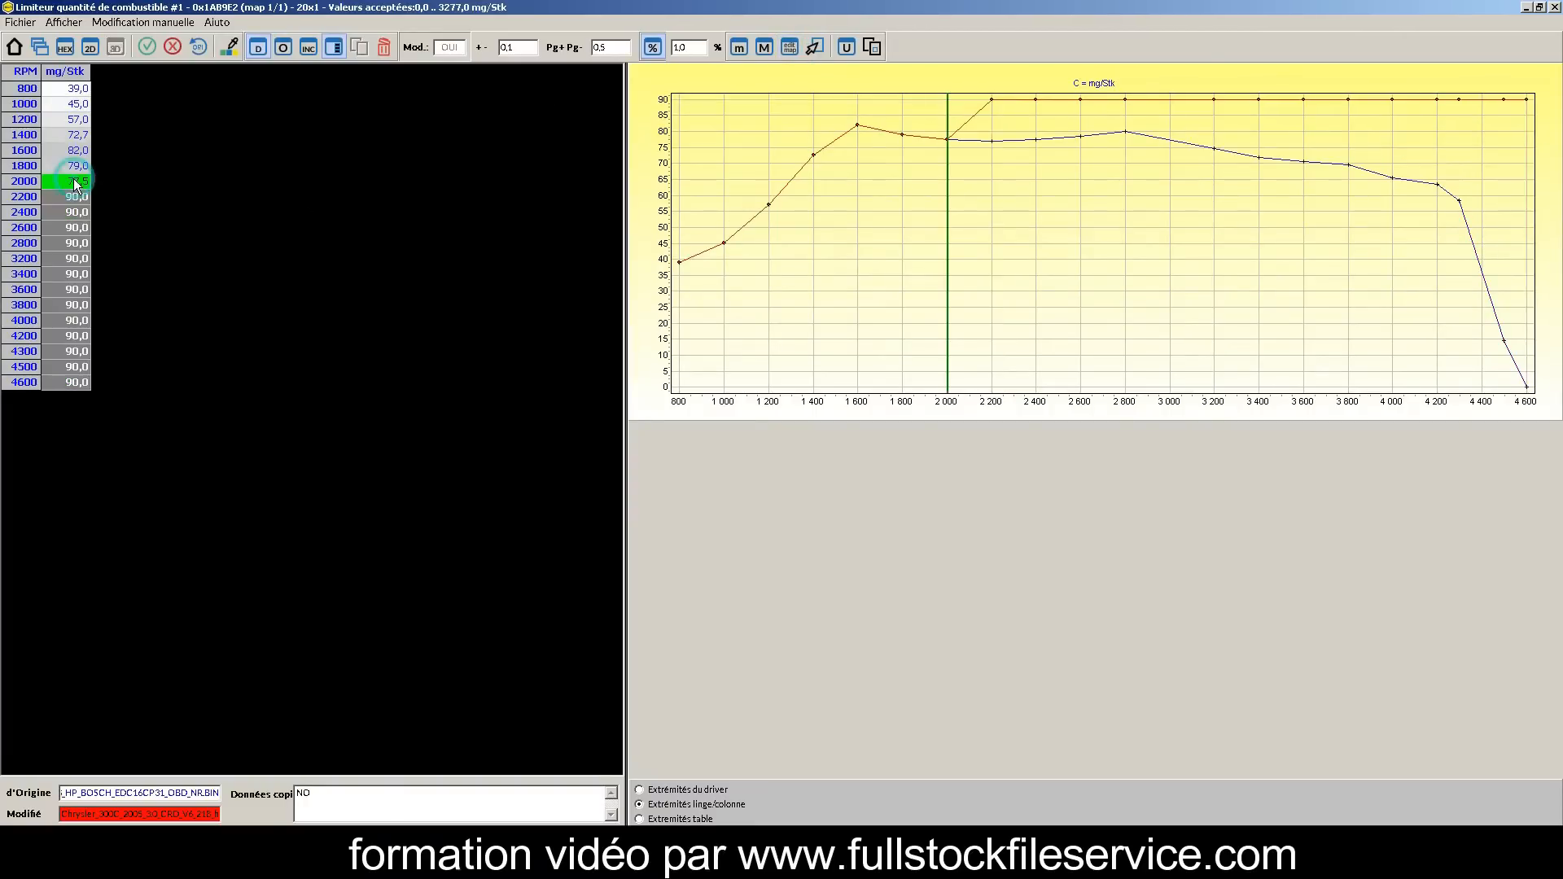
{"action": "key", "text": "plus"}
{"action": "key", "text": "plus"}
{"action": "key", "text": "plus"}
{"action": "key", "text": "plus"}
{"action": "key", "text": "plus"}
{"action": "key", "text": "plus"}
{"action": "key", "text": "plus"}
{"action": "key", "text": "plus"}
{"action": "key", "text": "plus"}
{"action": "key", "text": "plus"}
{"action": "key", "text": "plus"}
{"action": "key", "text": "plus"}
{"action": "key", "text": "plus"}
{"action": "key", "text": "Up"}
{"action": "key", "text": "plus"}
{"action": "key", "text": "plus"}
{"action": "key", "text": "plus"}
{"action": "key", "text": "plus"}
{"action": "key", "text": "plus"}
{"action": "key", "text": "plus"}
{"action": "key", "text": "plus"}
{"action": "key", "text": "plus"}
{"action": "key", "text": "plus"}
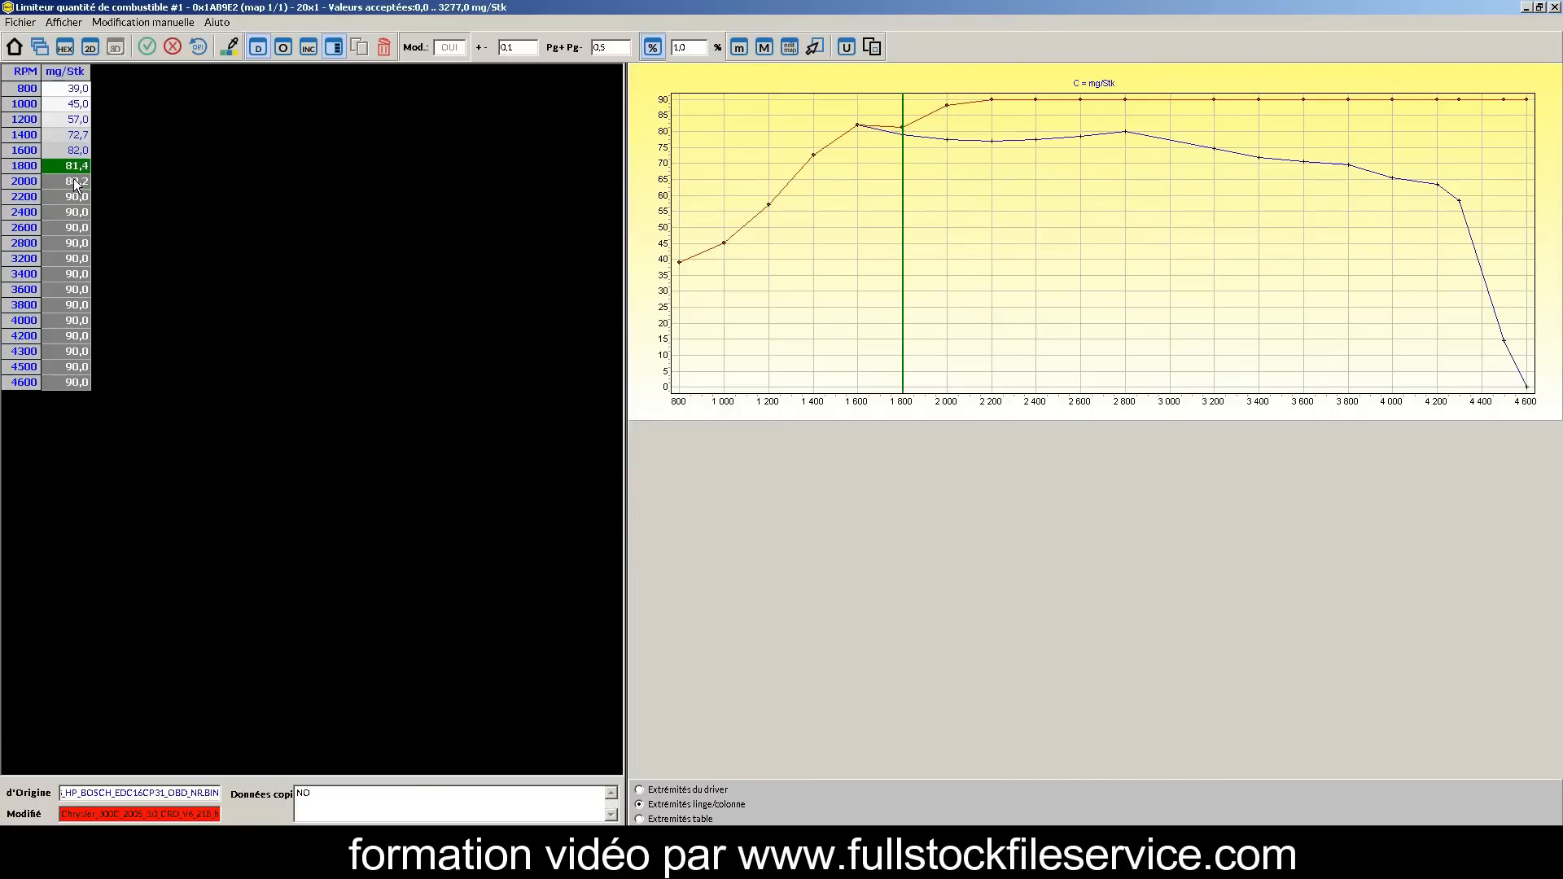
{"action": "key", "text": "Down"}
{"action": "key", "text": "plus"}
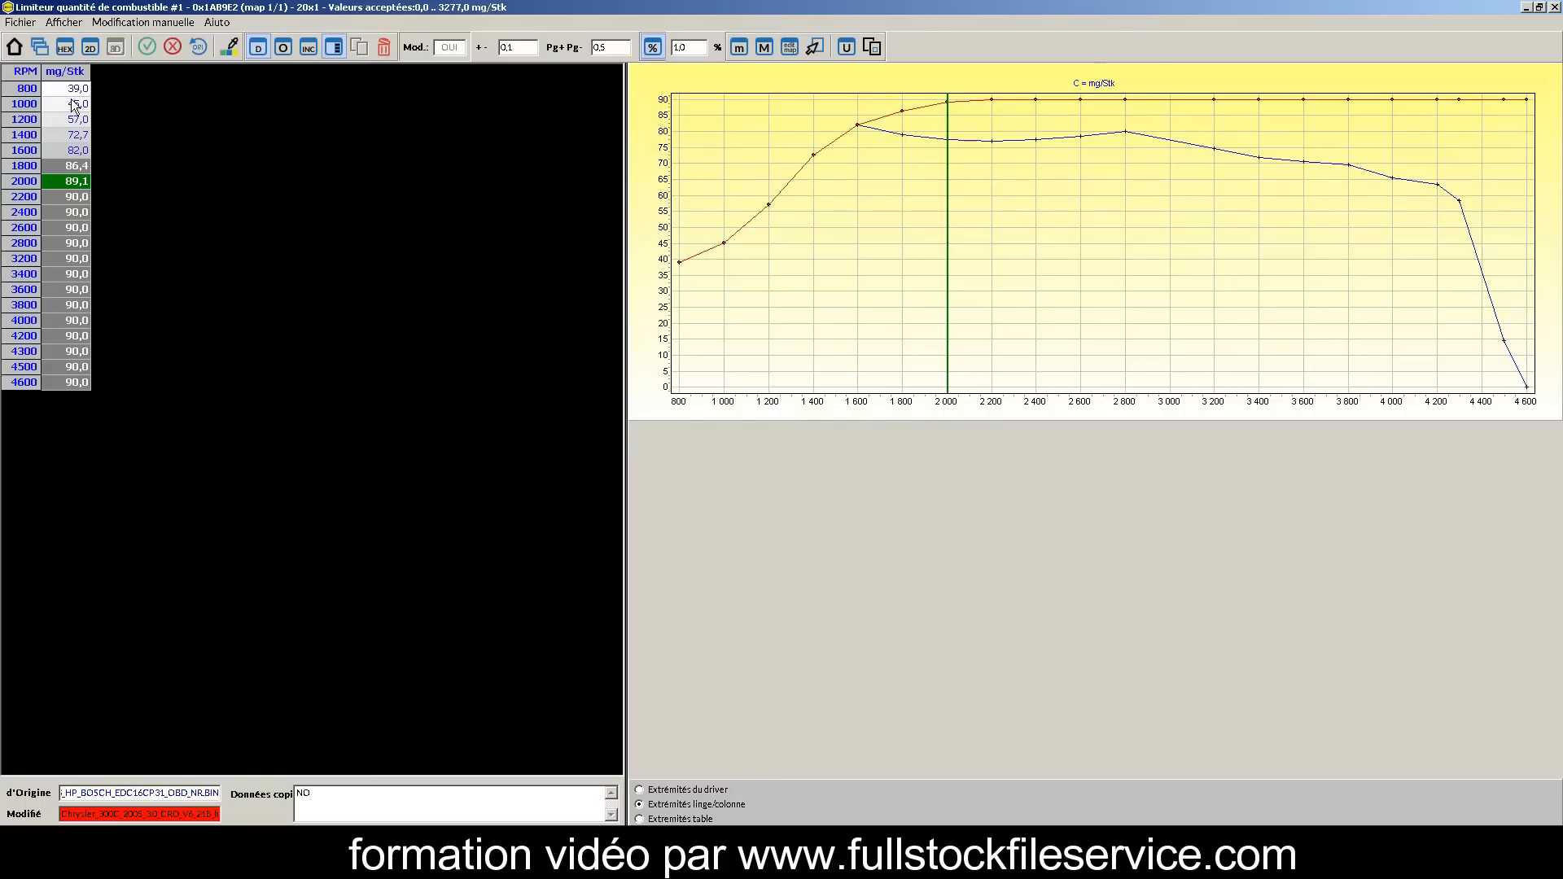
{"action": "left_click", "coordinate": [1554, 7]}
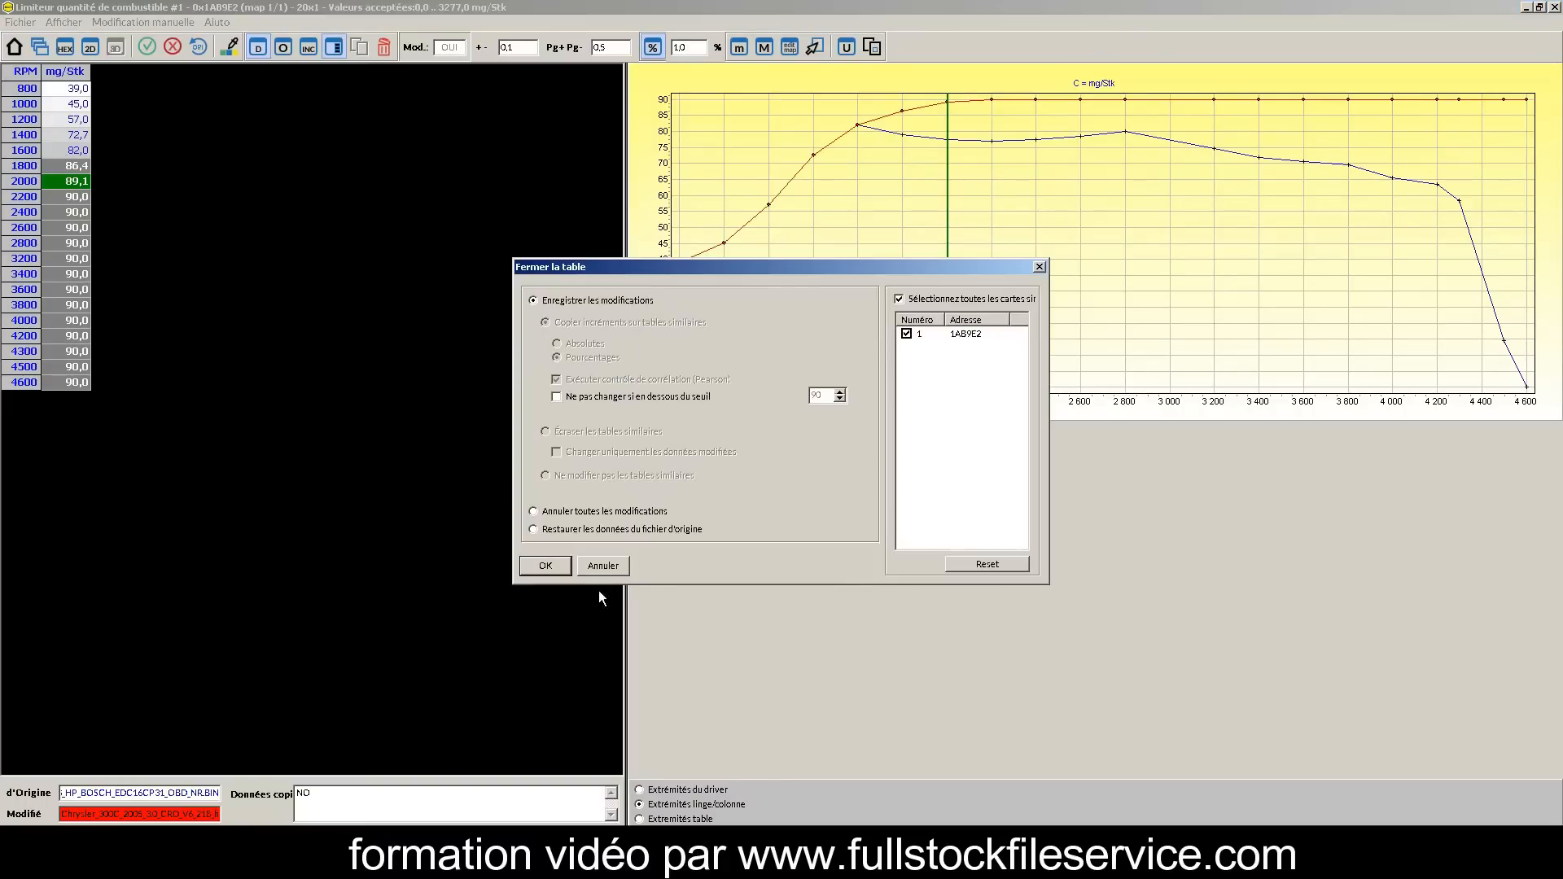
{"action": "left_click", "coordinate": [546, 565]}
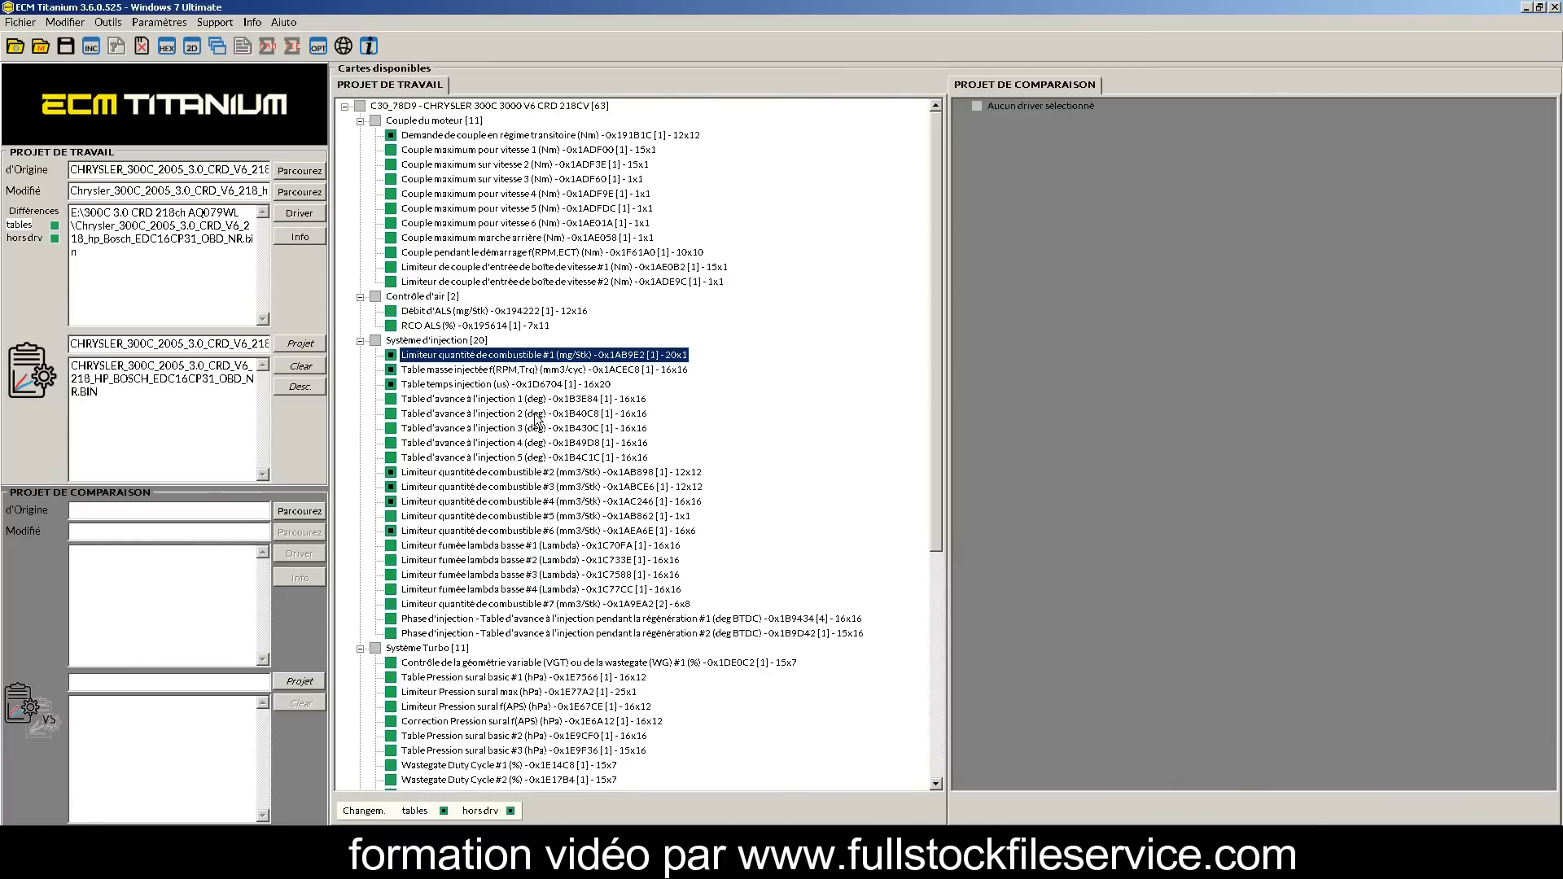
Examine the values of low lambda smoke limiters #1 to #4, including the high-RPM, high-airflow cells of #3 and #4.
{"action": "double_click", "coordinate": [471, 545]}
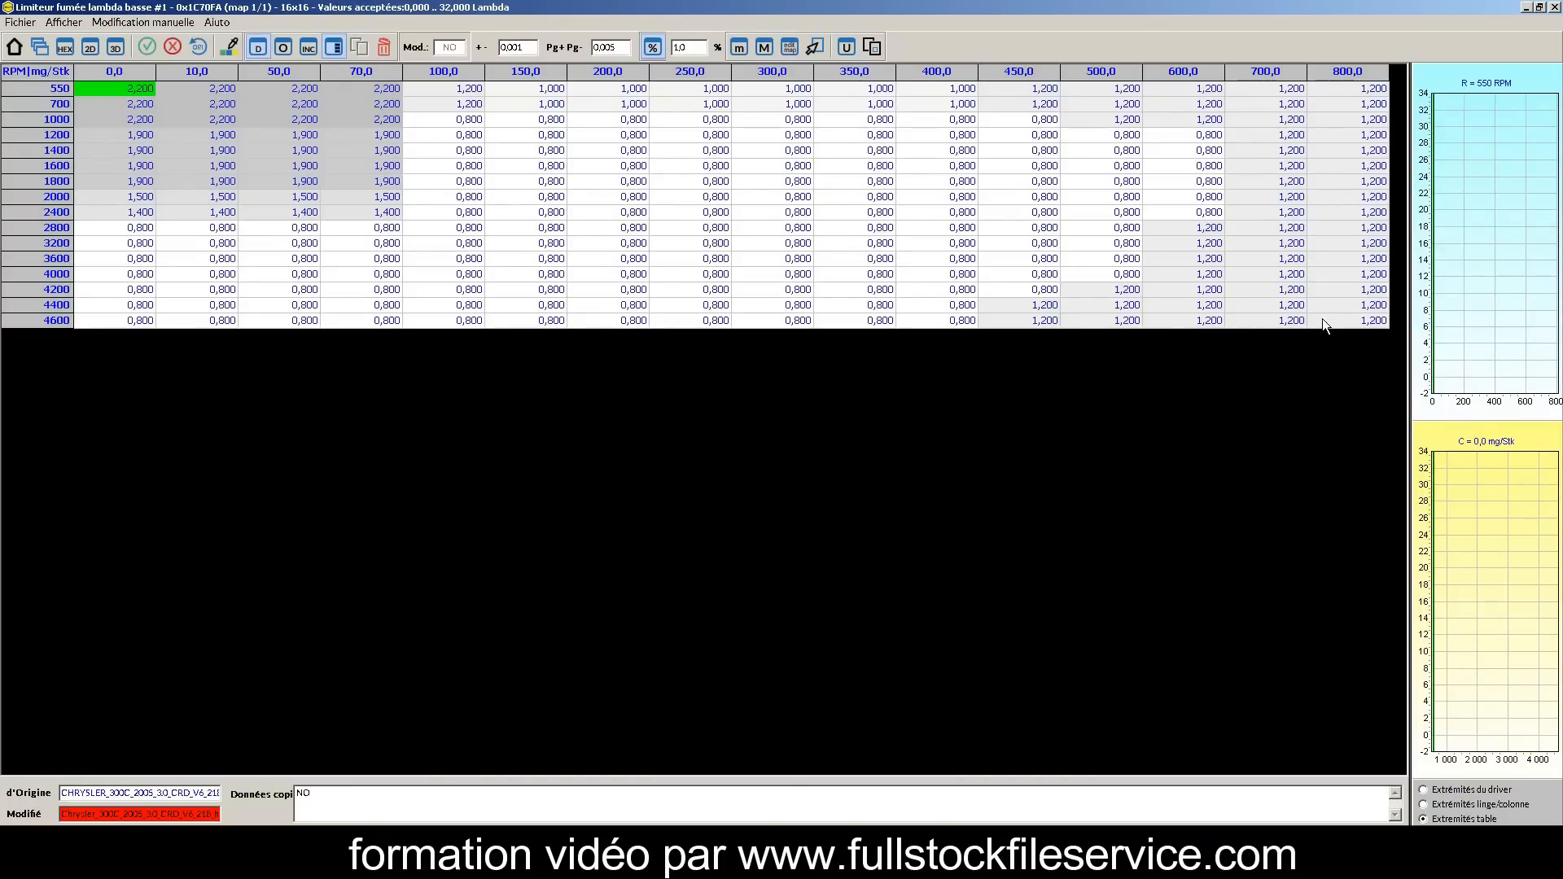
{"action": "left_click", "coordinate": [1555, 8]}
{"action": "double_click", "coordinate": [515, 557]}
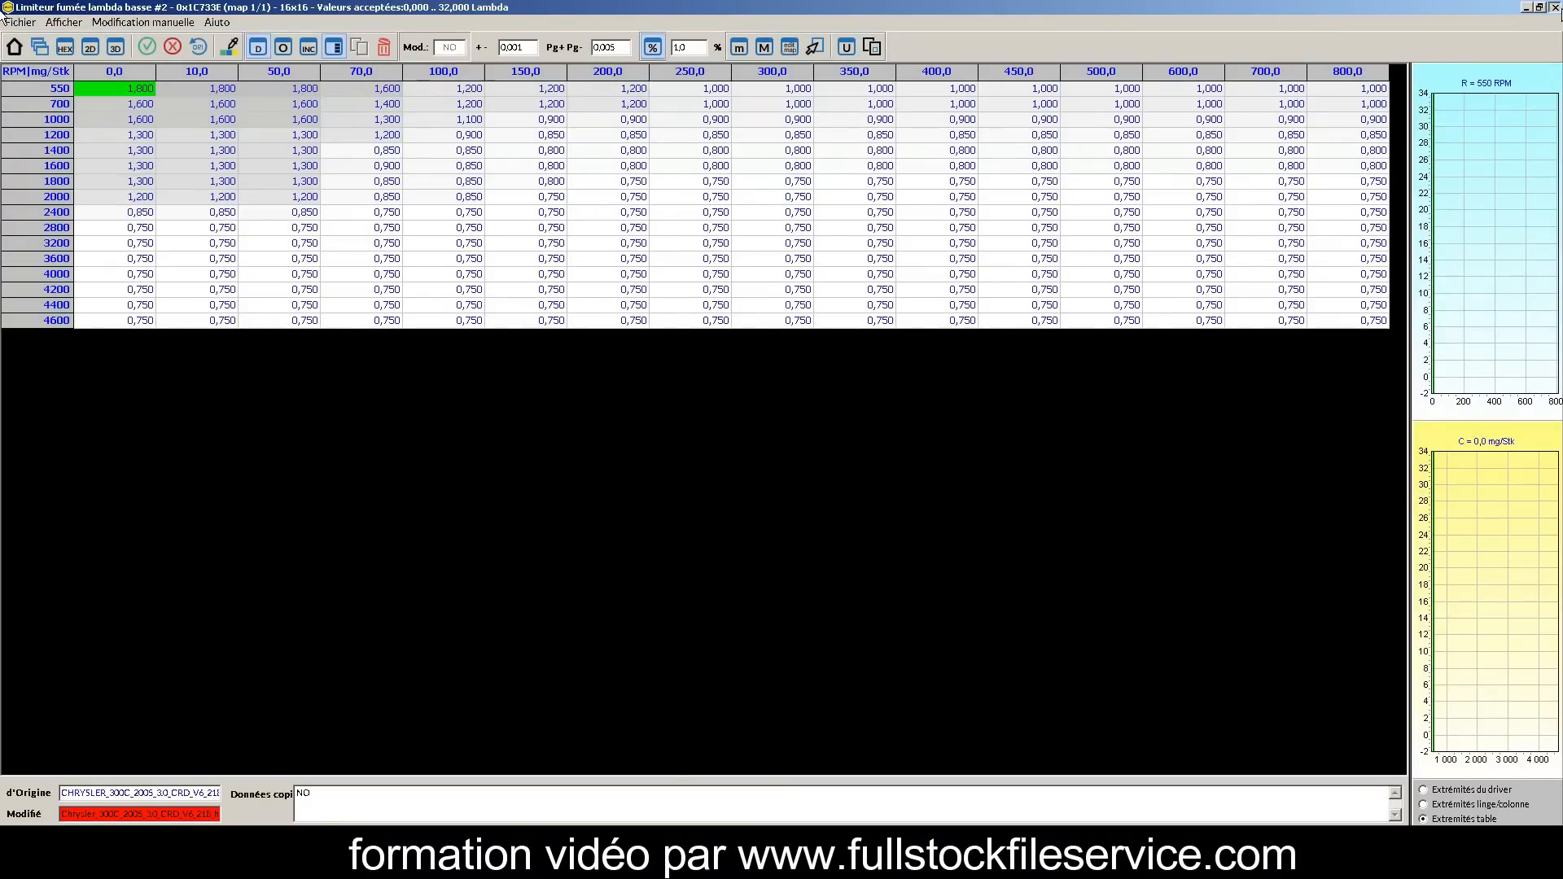
{"action": "left_click", "coordinate": [1555, 8]}
{"action": "double_click", "coordinate": [480, 576]}
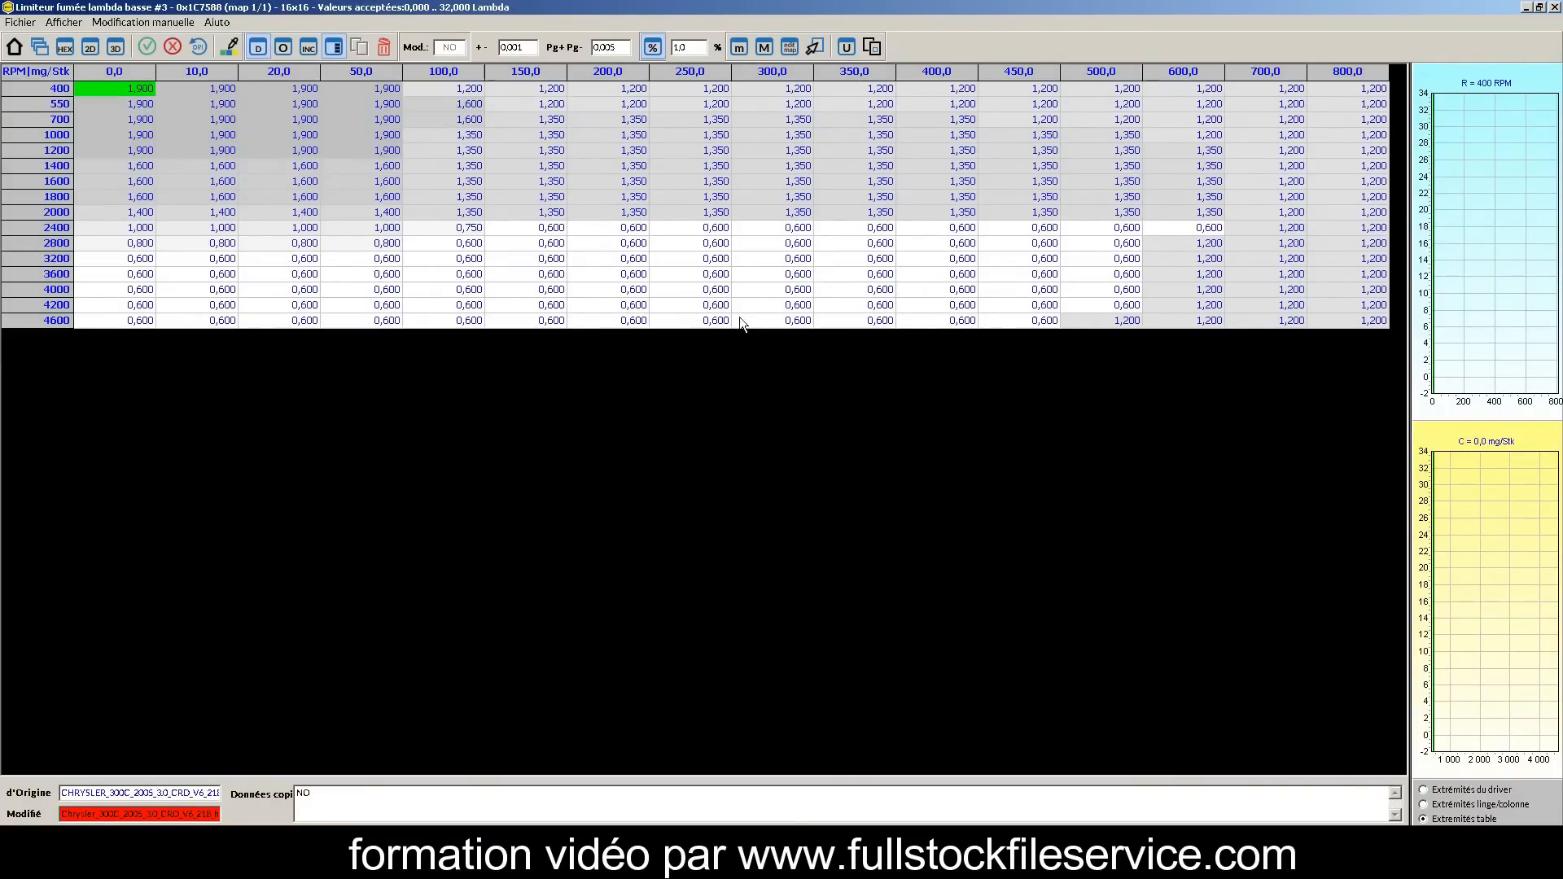
{"action": "left_click_drag", "start_coordinate": [1219, 242], "coordinate": [1400, 421]}
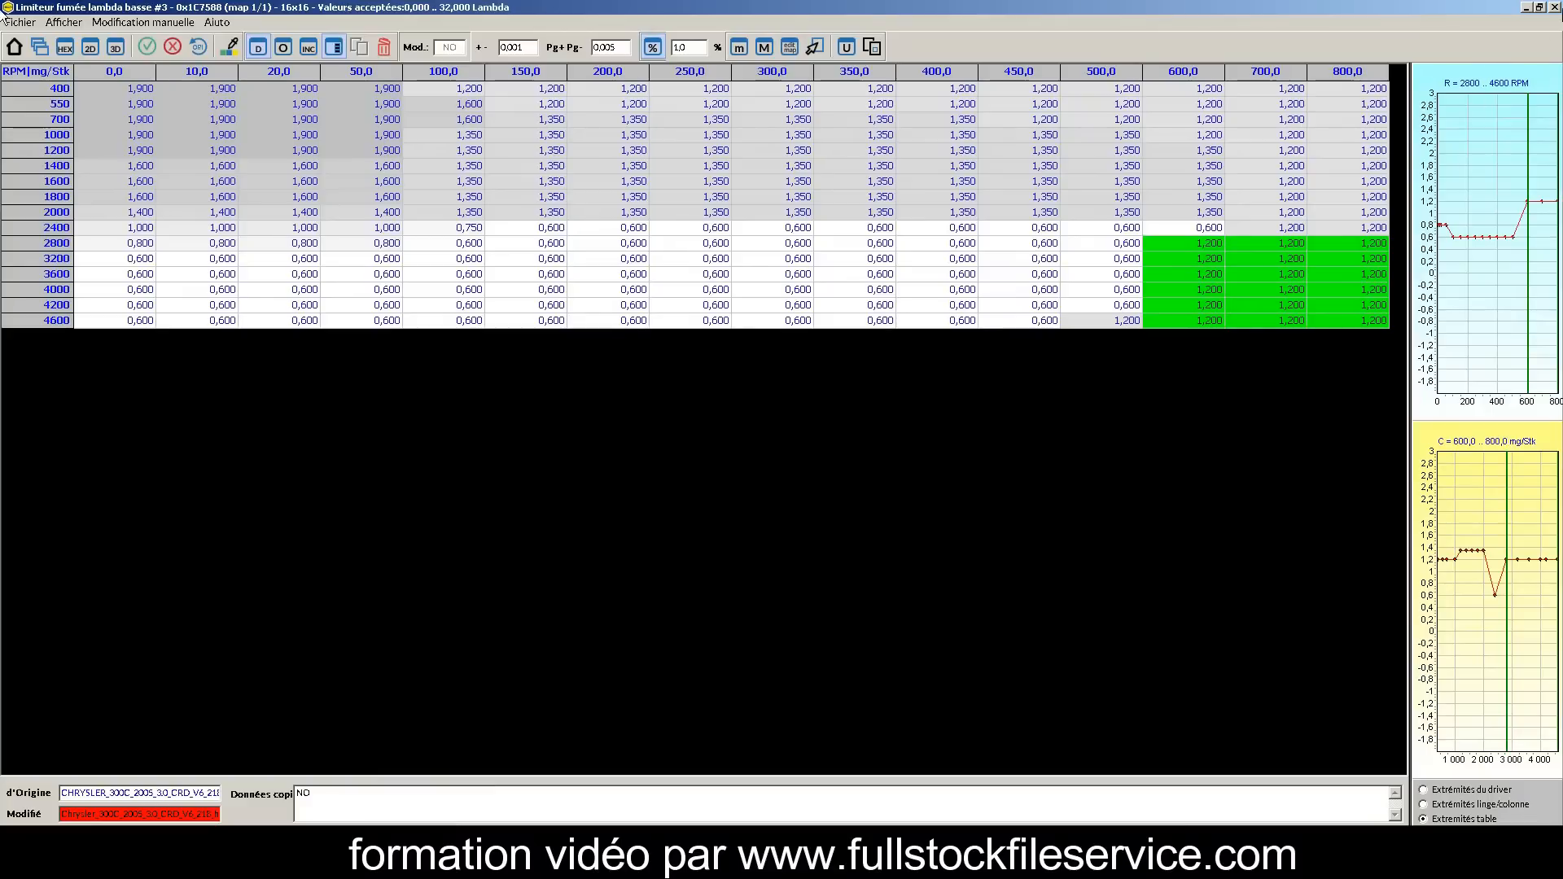
{"action": "left_click", "coordinate": [1554, 7]}
{"action": "double_click", "coordinate": [544, 589]}
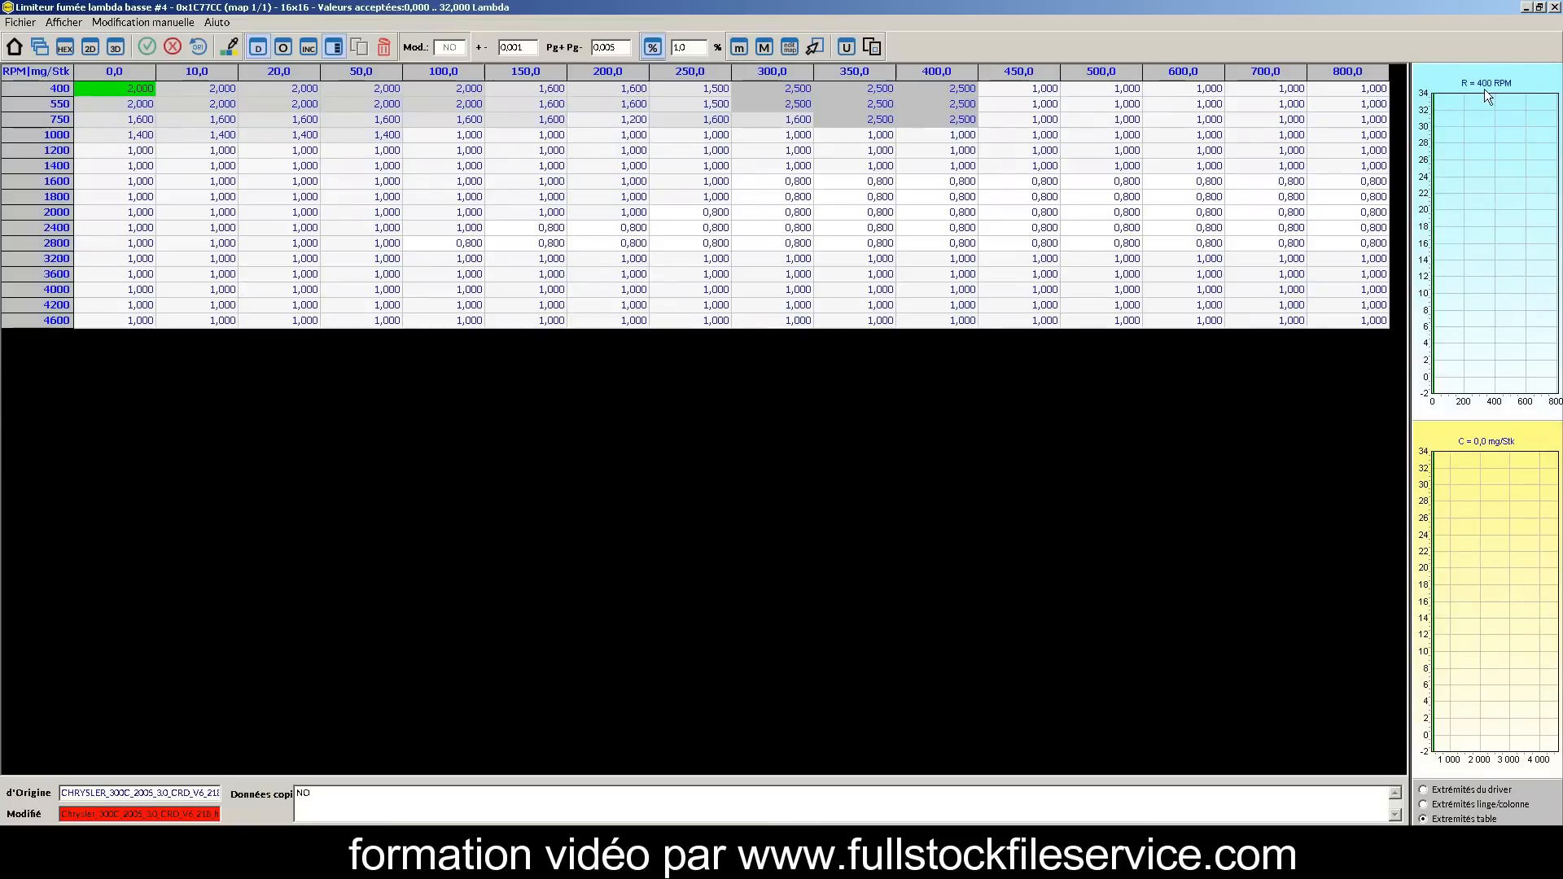
{"action": "left_click_drag", "start_coordinate": [1352, 257], "coordinate": [761, 330]}
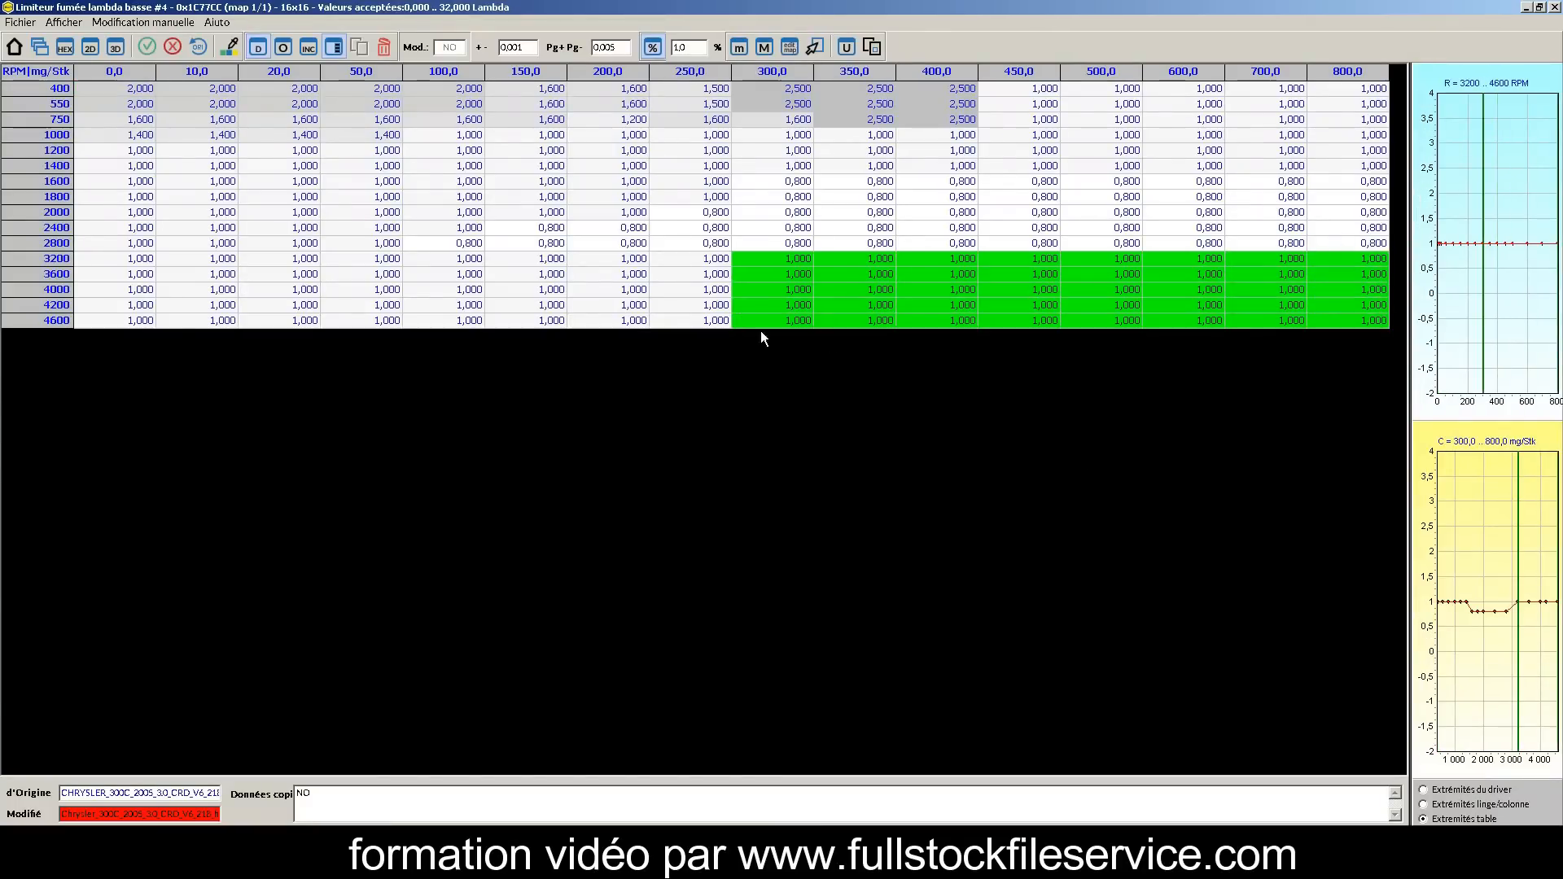
{"action": "left_click", "coordinate": [1554, 6]}
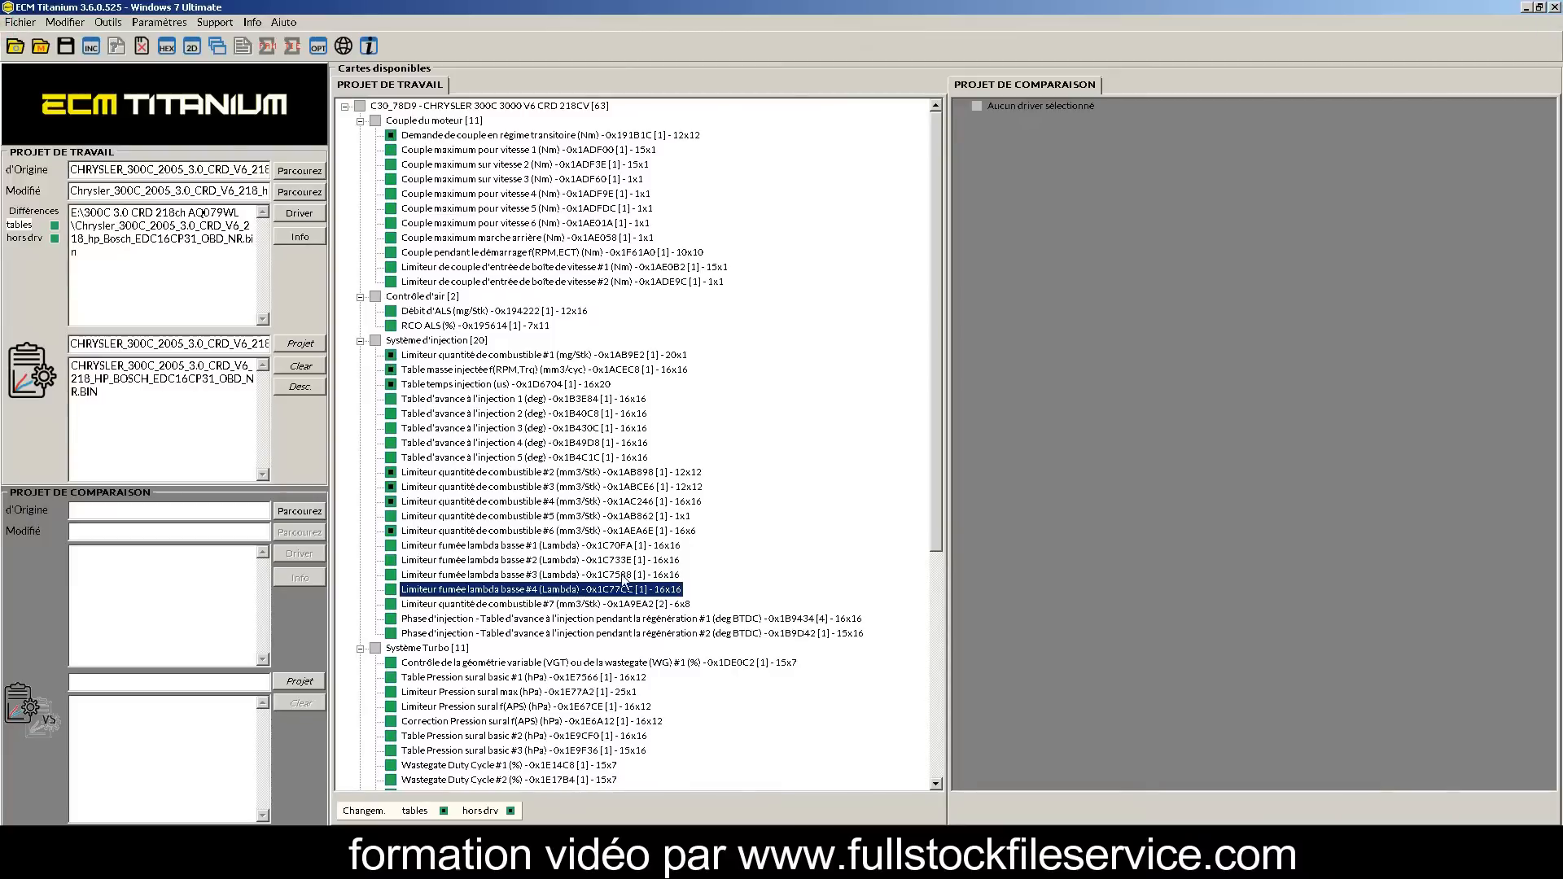
Compare both maps of fuel quantity limiter #7 and set the 124.5 °C and 129.2 °C rows of the second map to 100 mm3/Stk.
{"action": "double_click", "coordinate": [478, 606]}
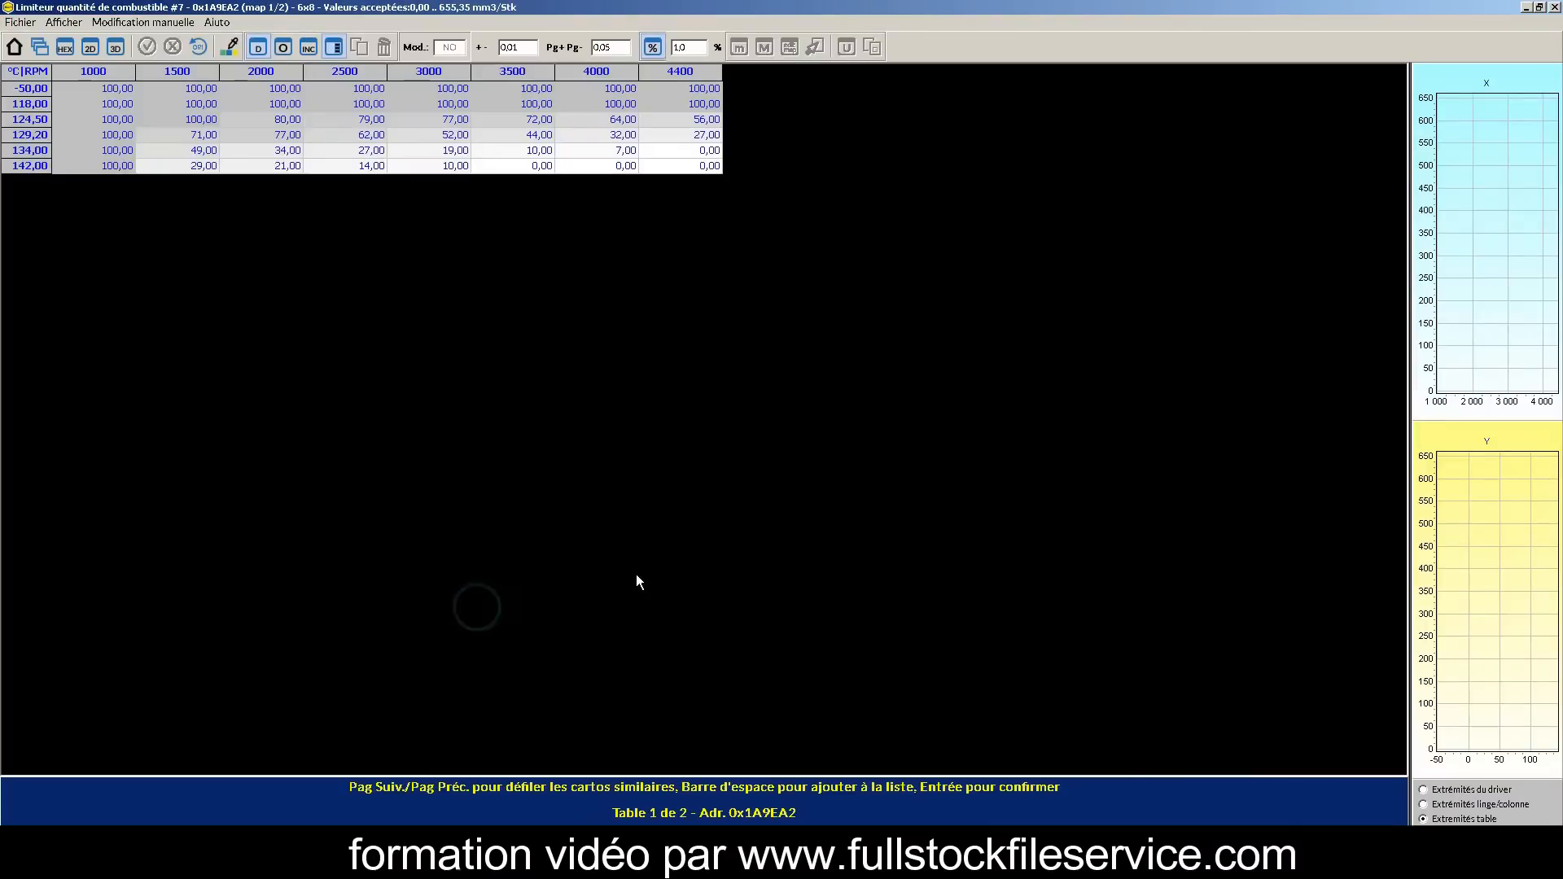
{"action": "key", "text": "Page_Down"}
{"action": "key", "text": "Page_Up"}
{"action": "key", "text": "Page_Down"}
{"action": "key", "text": "Return"}
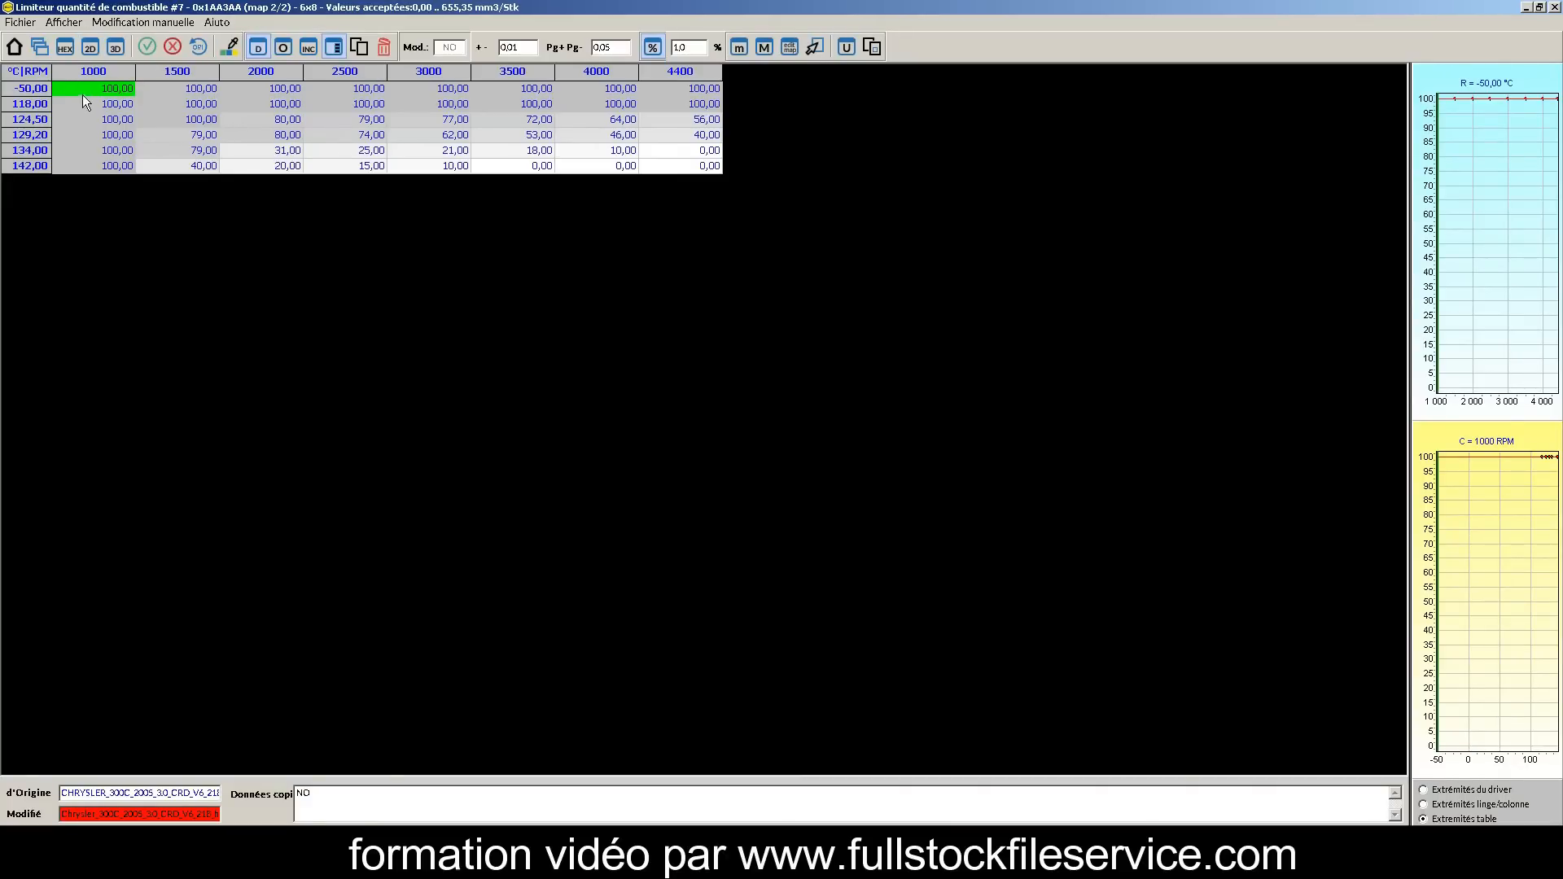
{"action": "left_click_drag", "start_coordinate": [707, 106], "coordinate": [695, 139]}
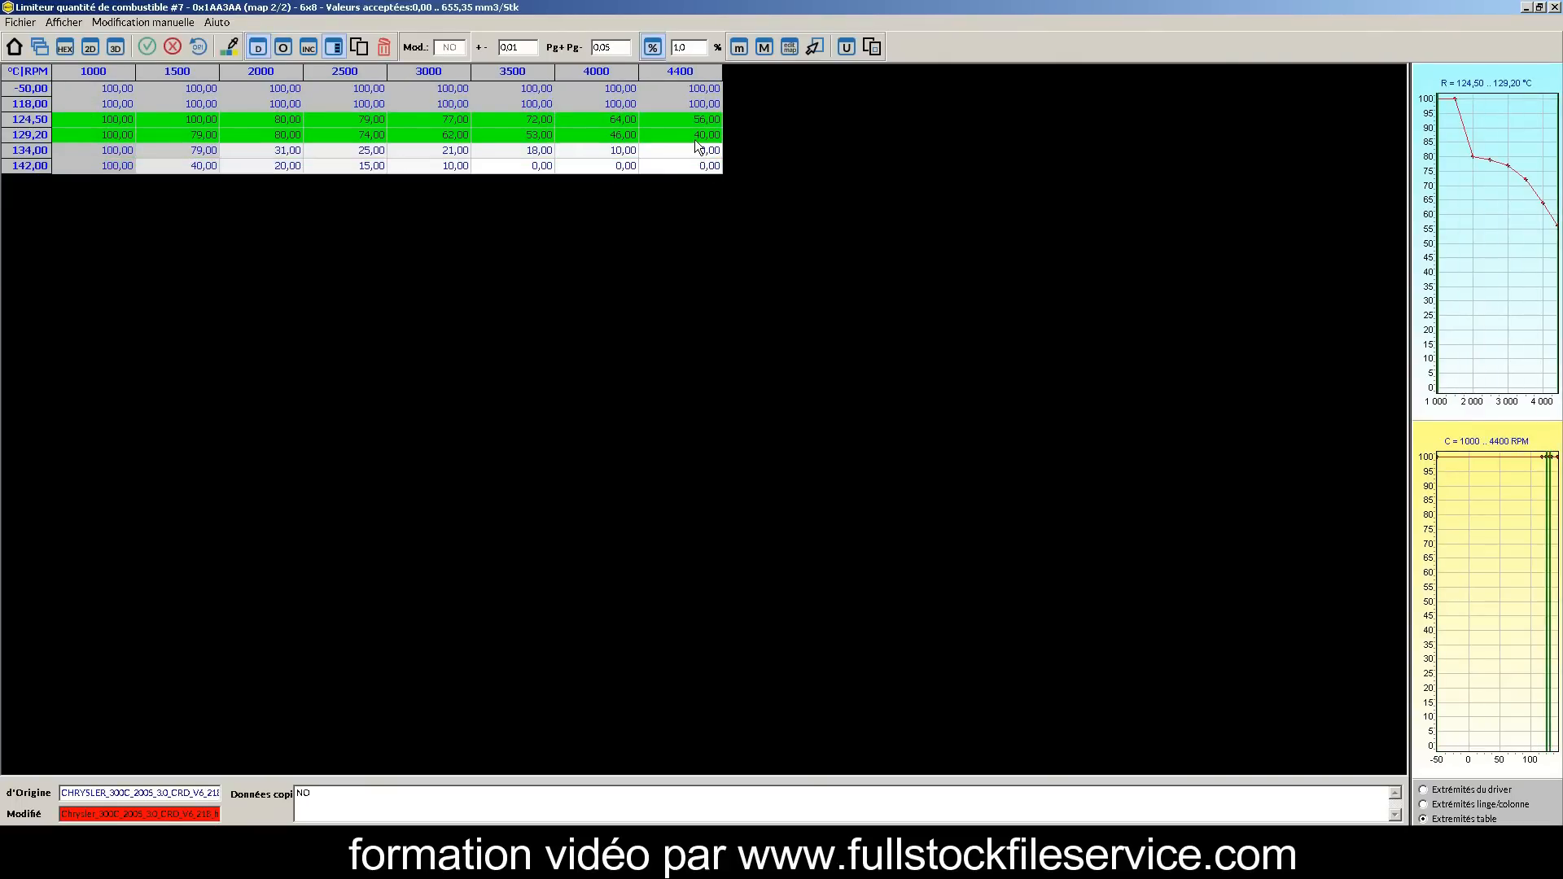
{"action": "left_click", "coordinate": [793, 51]}
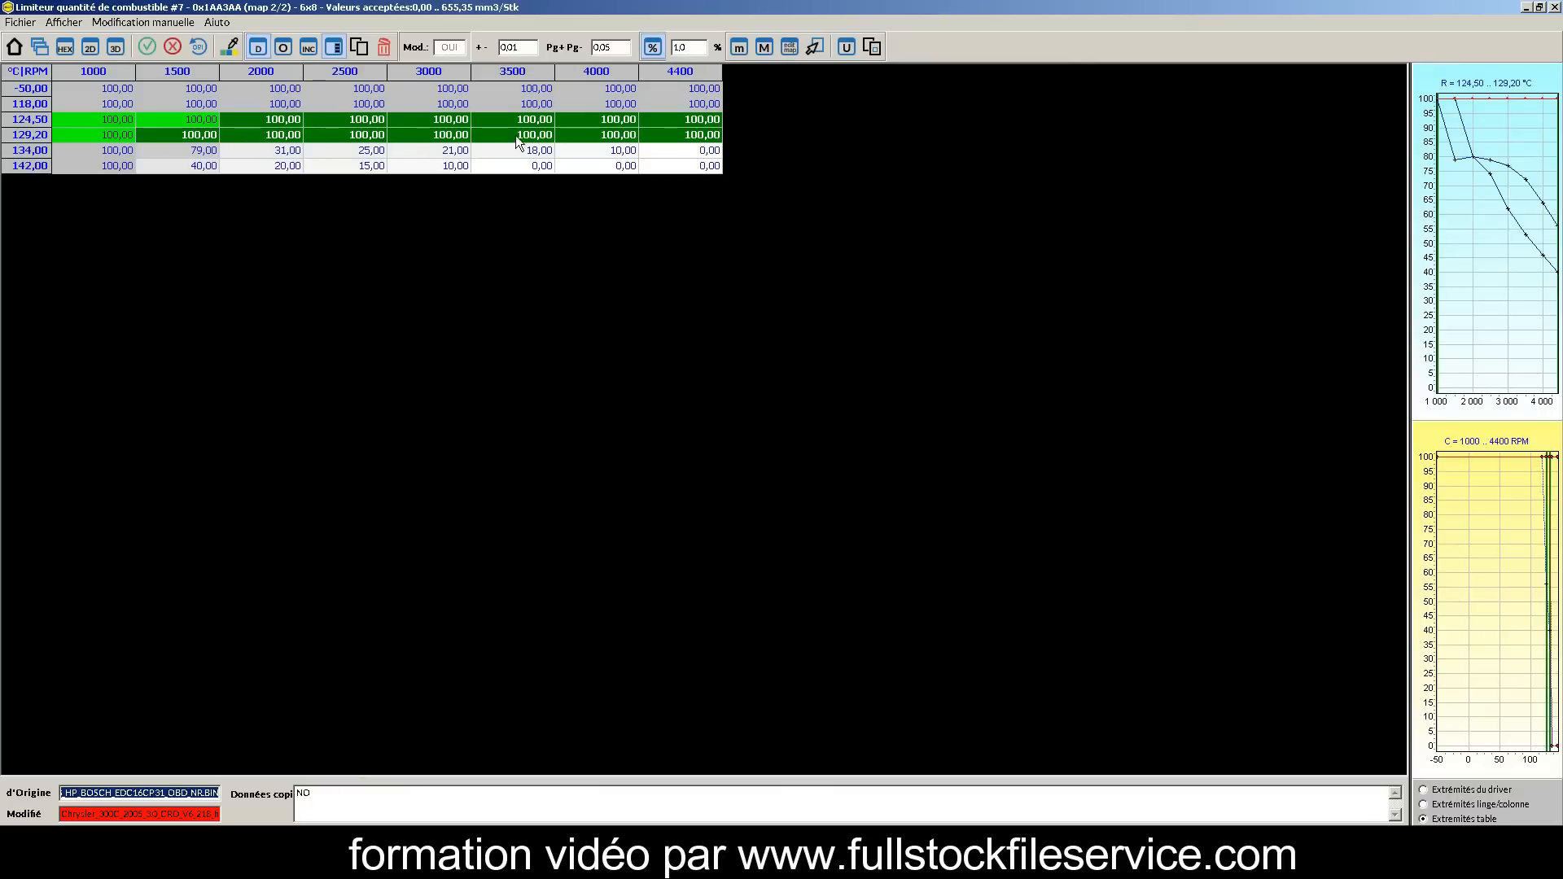
Save fuel quantity limiter #7 by overwriting the similar tables with only the modified data, and check the first map.
{"action": "left_click_drag", "start_coordinate": [177, 145], "coordinate": [678, 153]}
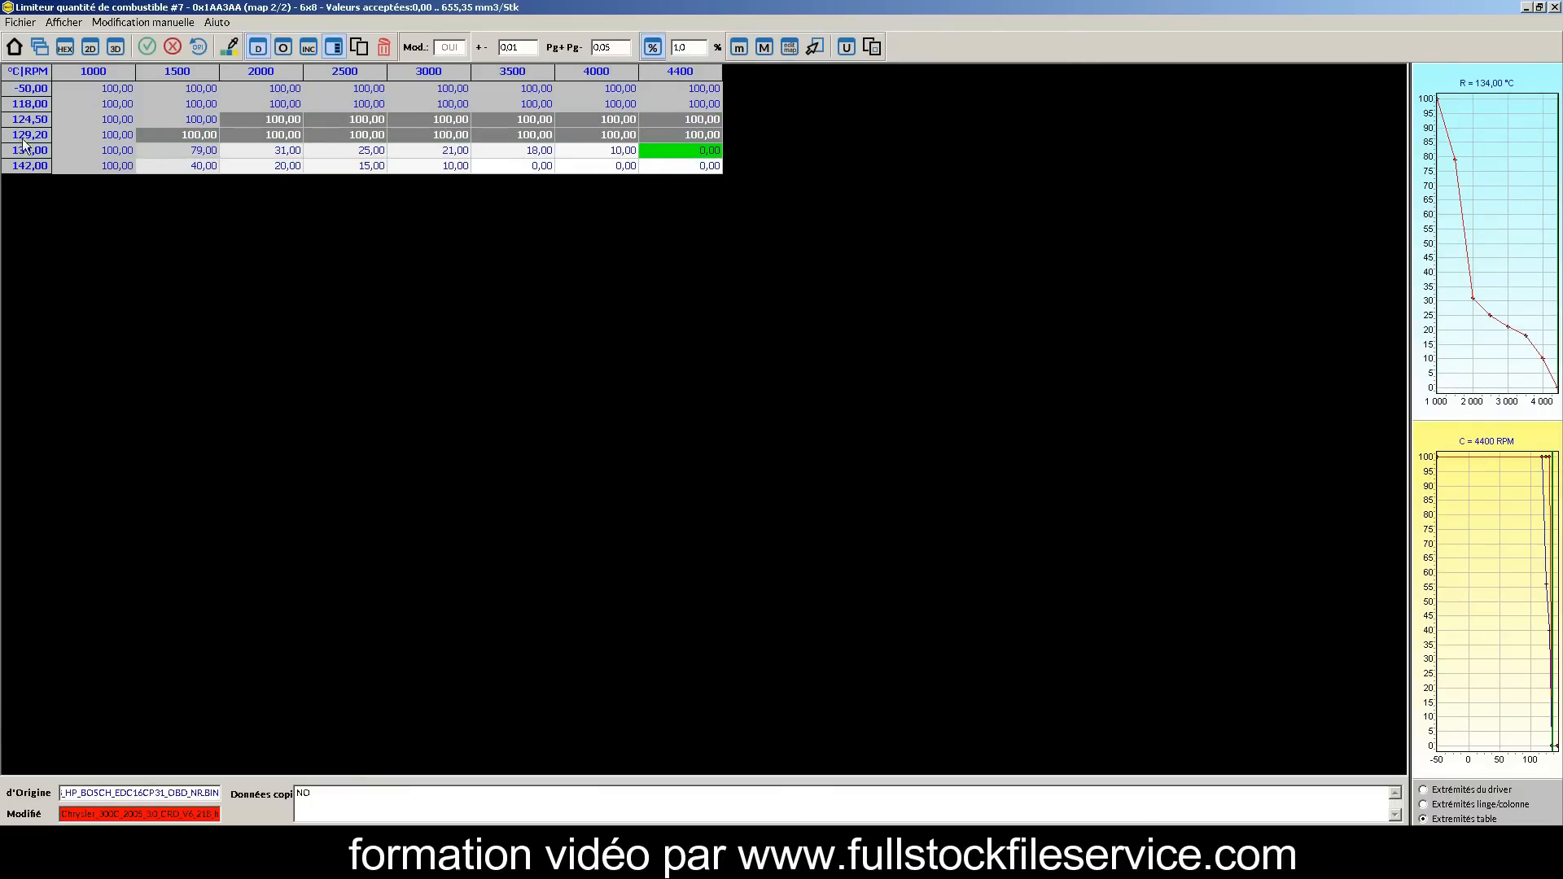
{"action": "left_click", "coordinate": [1554, 7]}
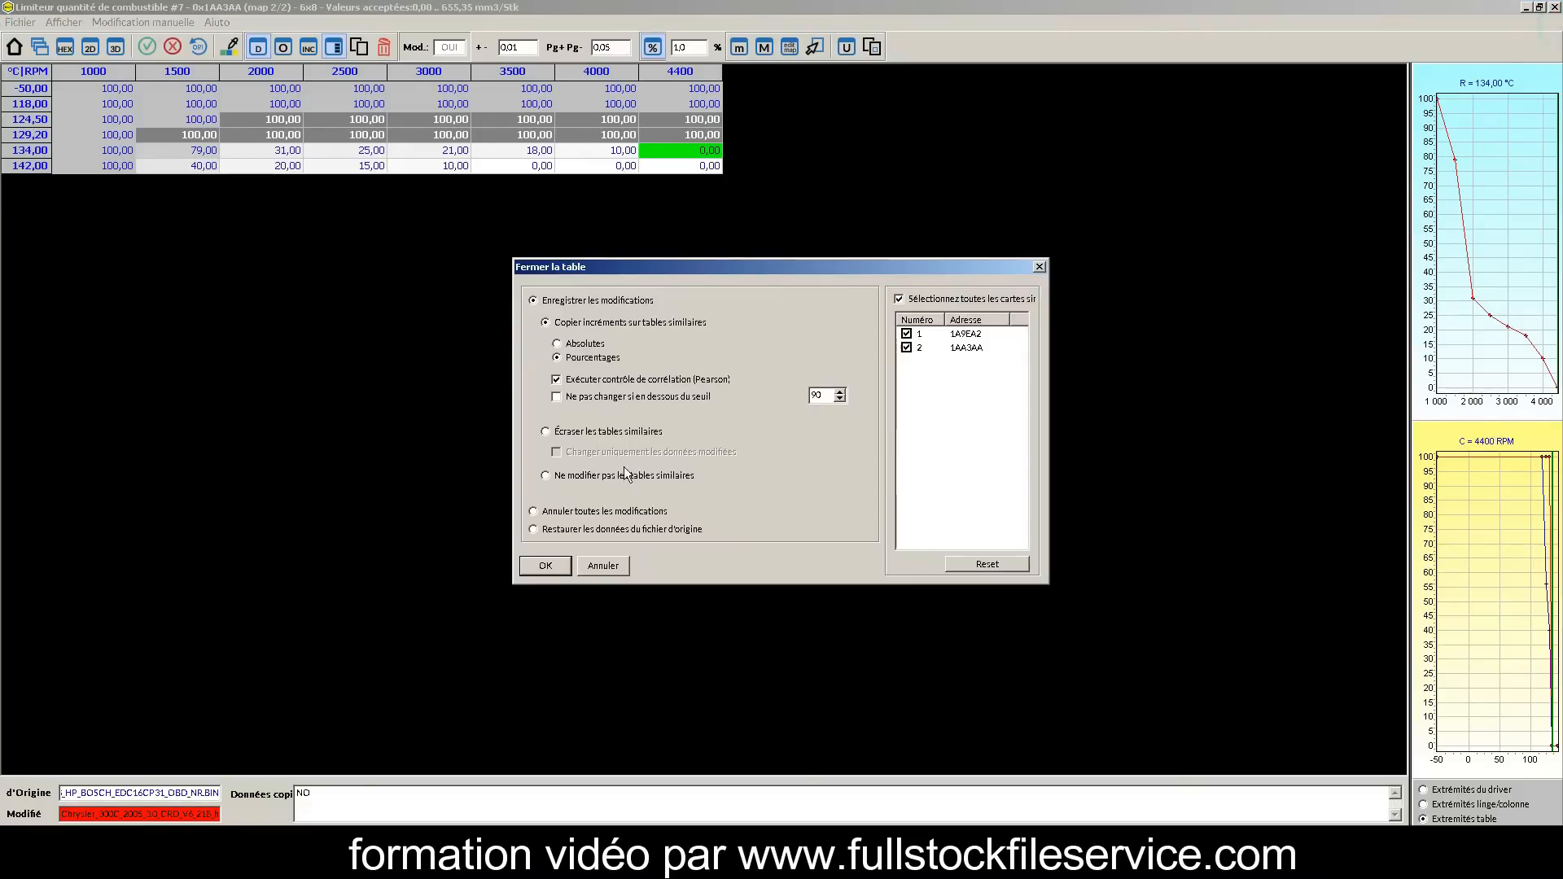
{"action": "left_click", "coordinate": [594, 429]}
{"action": "left_click", "coordinate": [597, 455]}
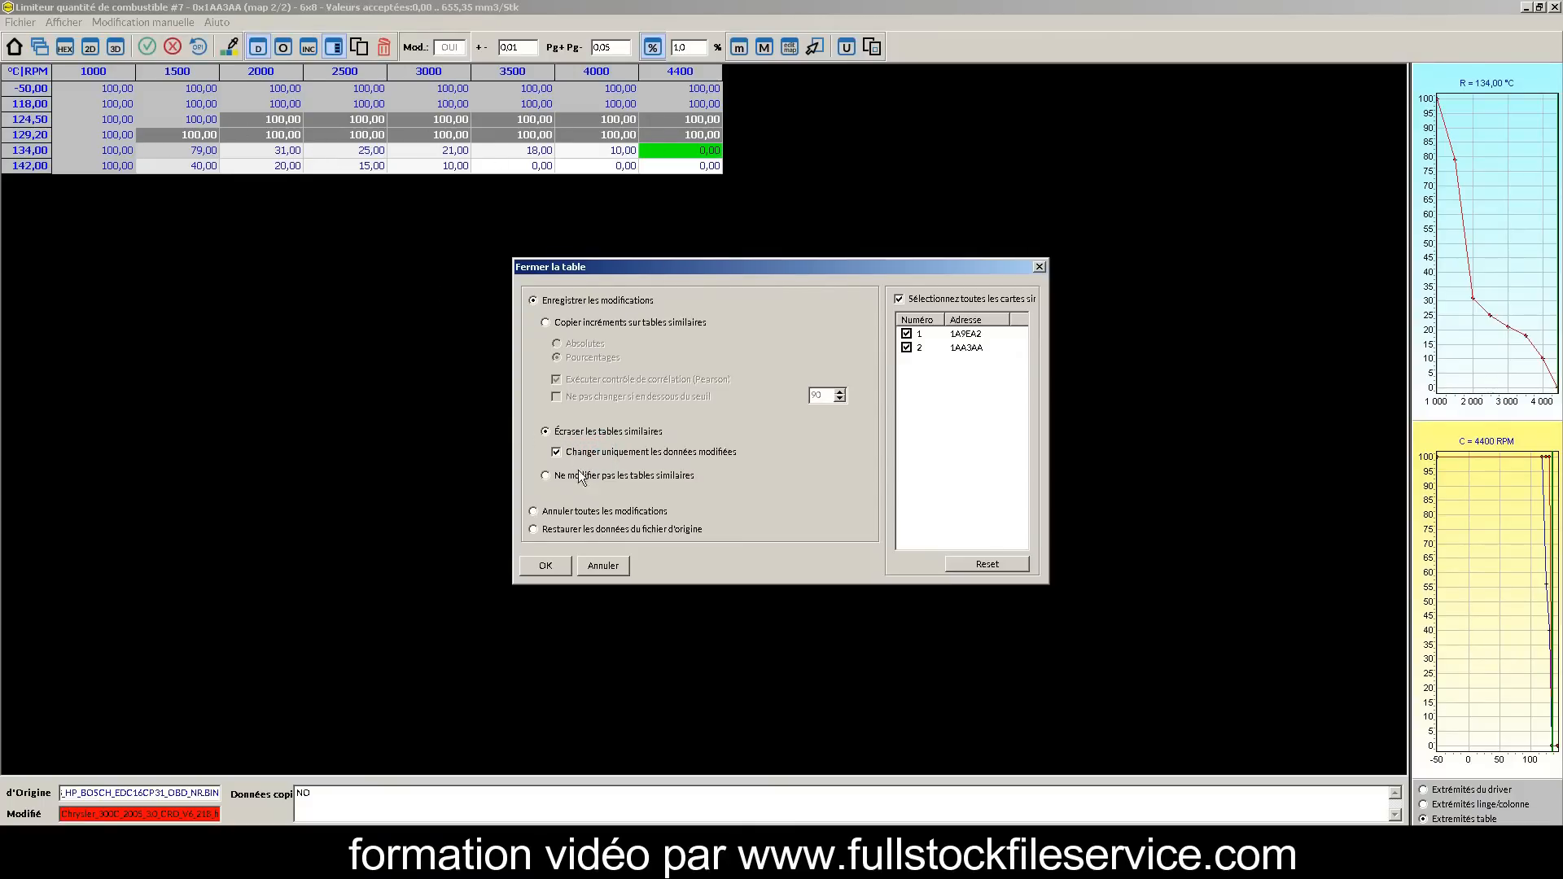
{"action": "left_click", "coordinate": [546, 563]}
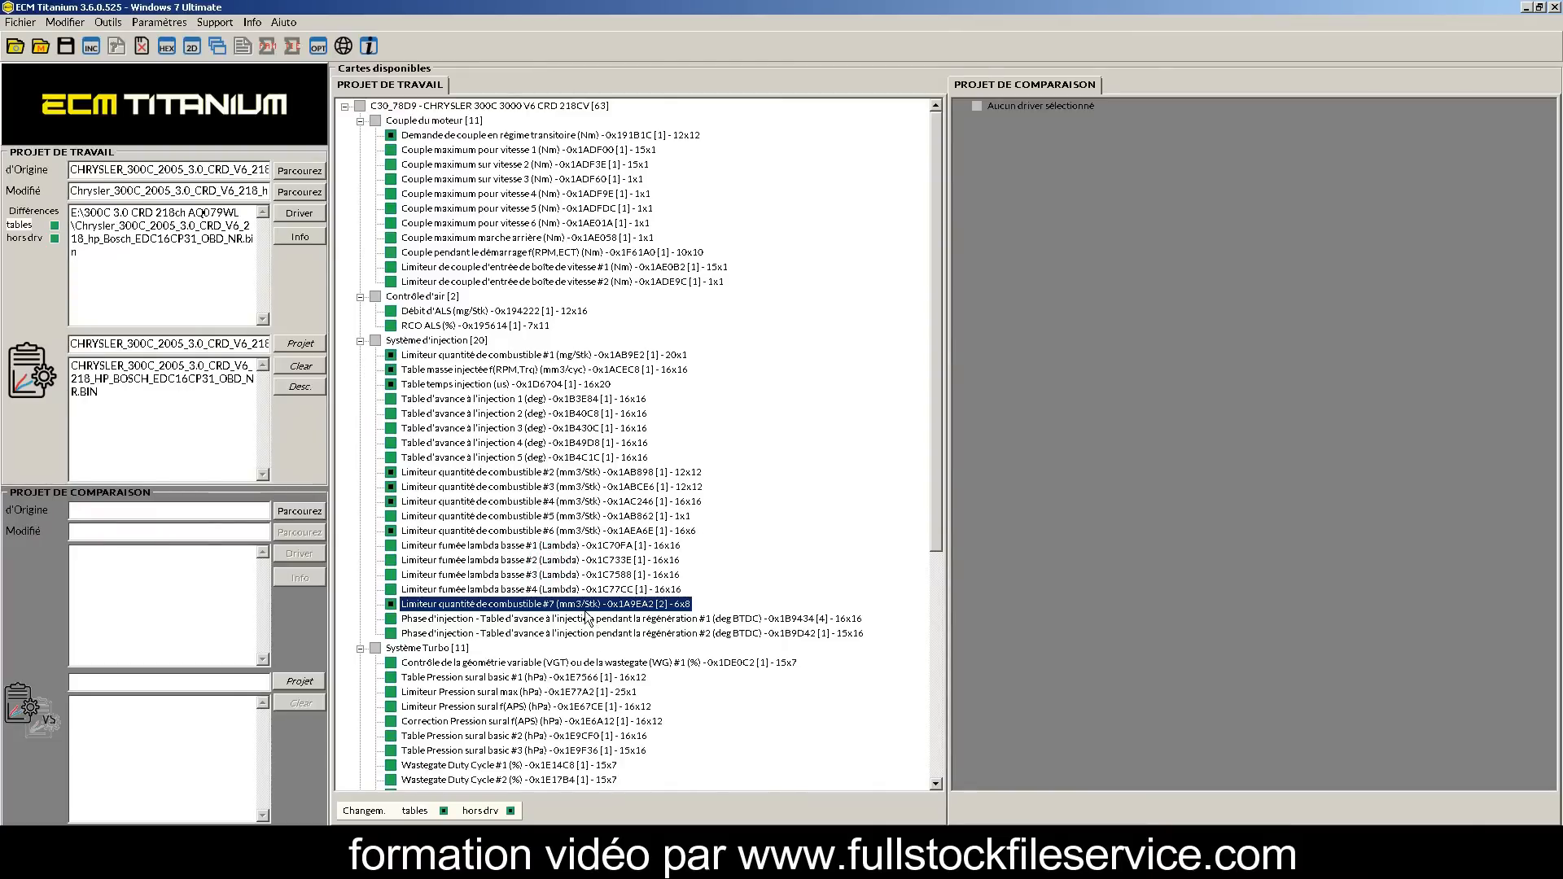
{"action": "double_click", "coordinate": [586, 607]}
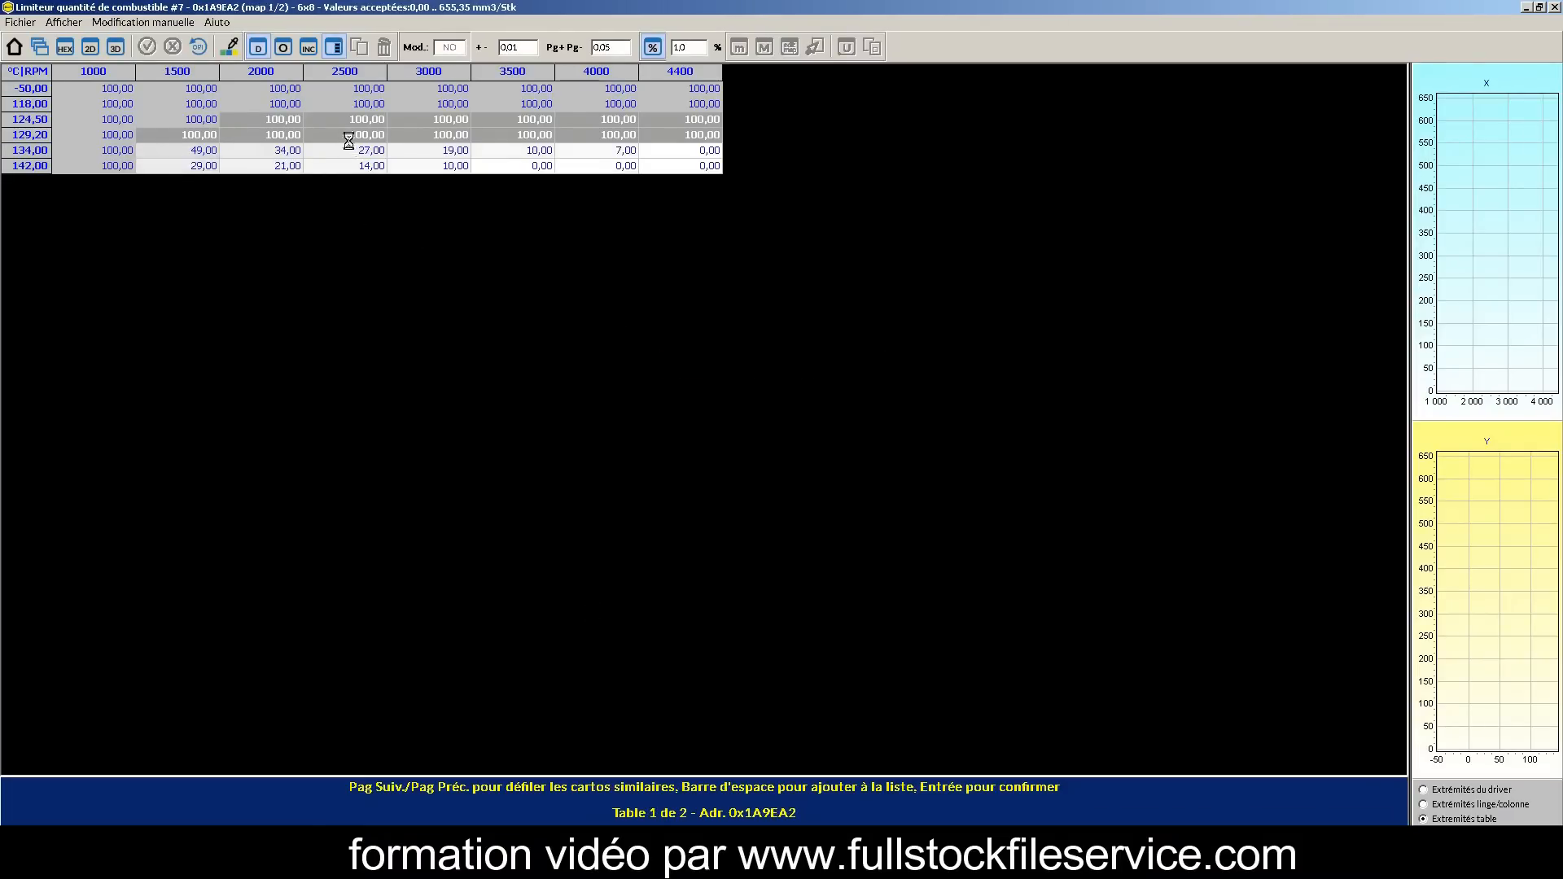
{"action": "left_click", "coordinate": [1554, 7]}
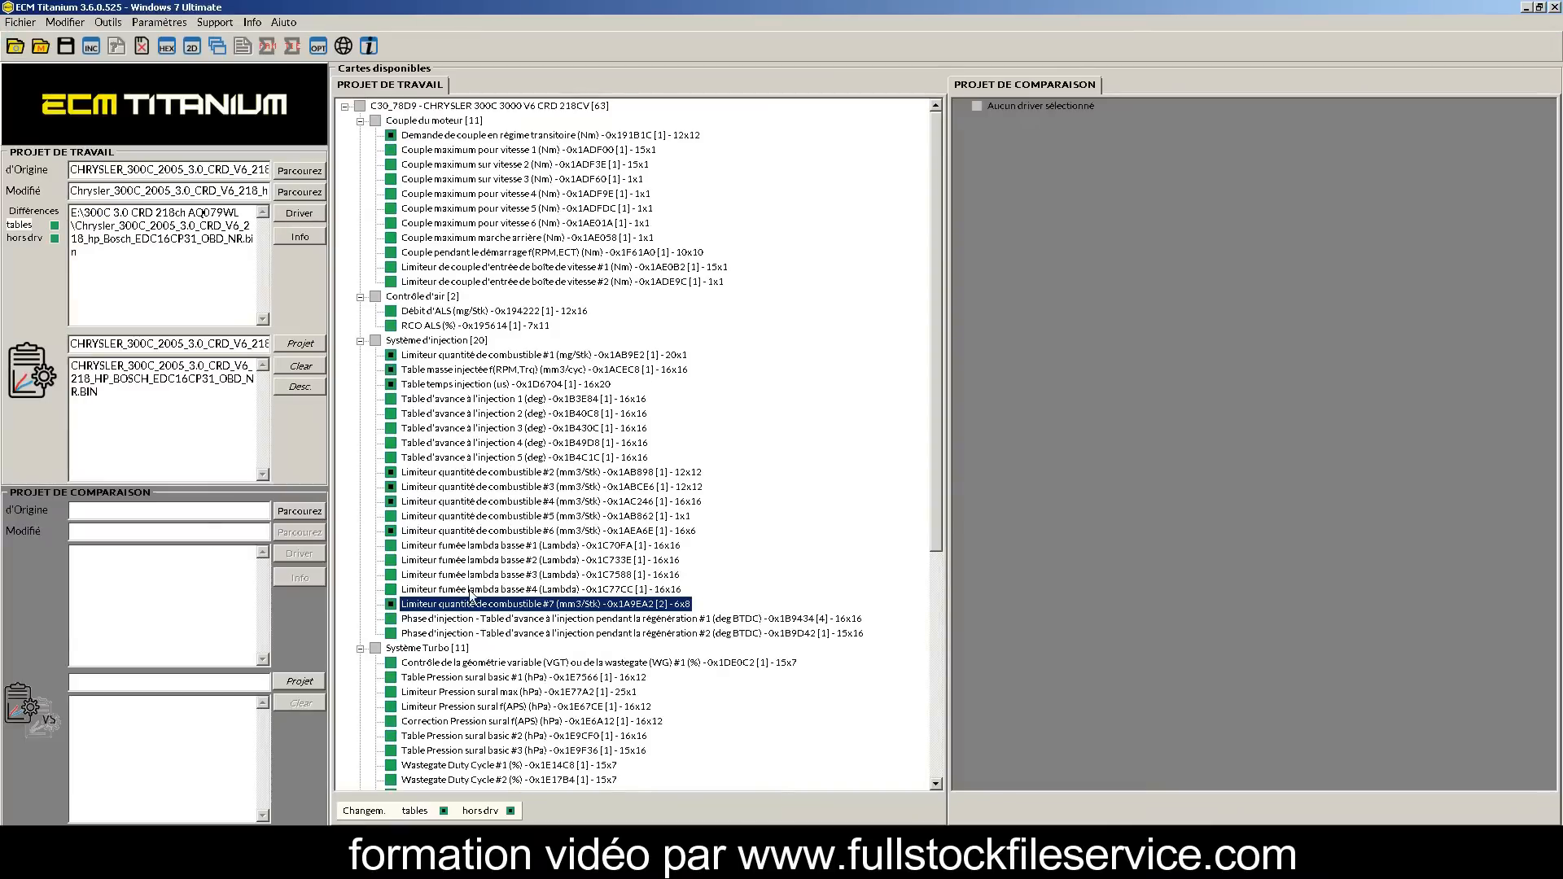
Interpolate injection advance table 1 over 2000–4400 RPM and 35–80 mm3/cyc with absolute increments of 1 at 2000 RPM/35 mm3 and 2 at the other corners.
{"action": "double_click", "coordinate": [501, 400]}
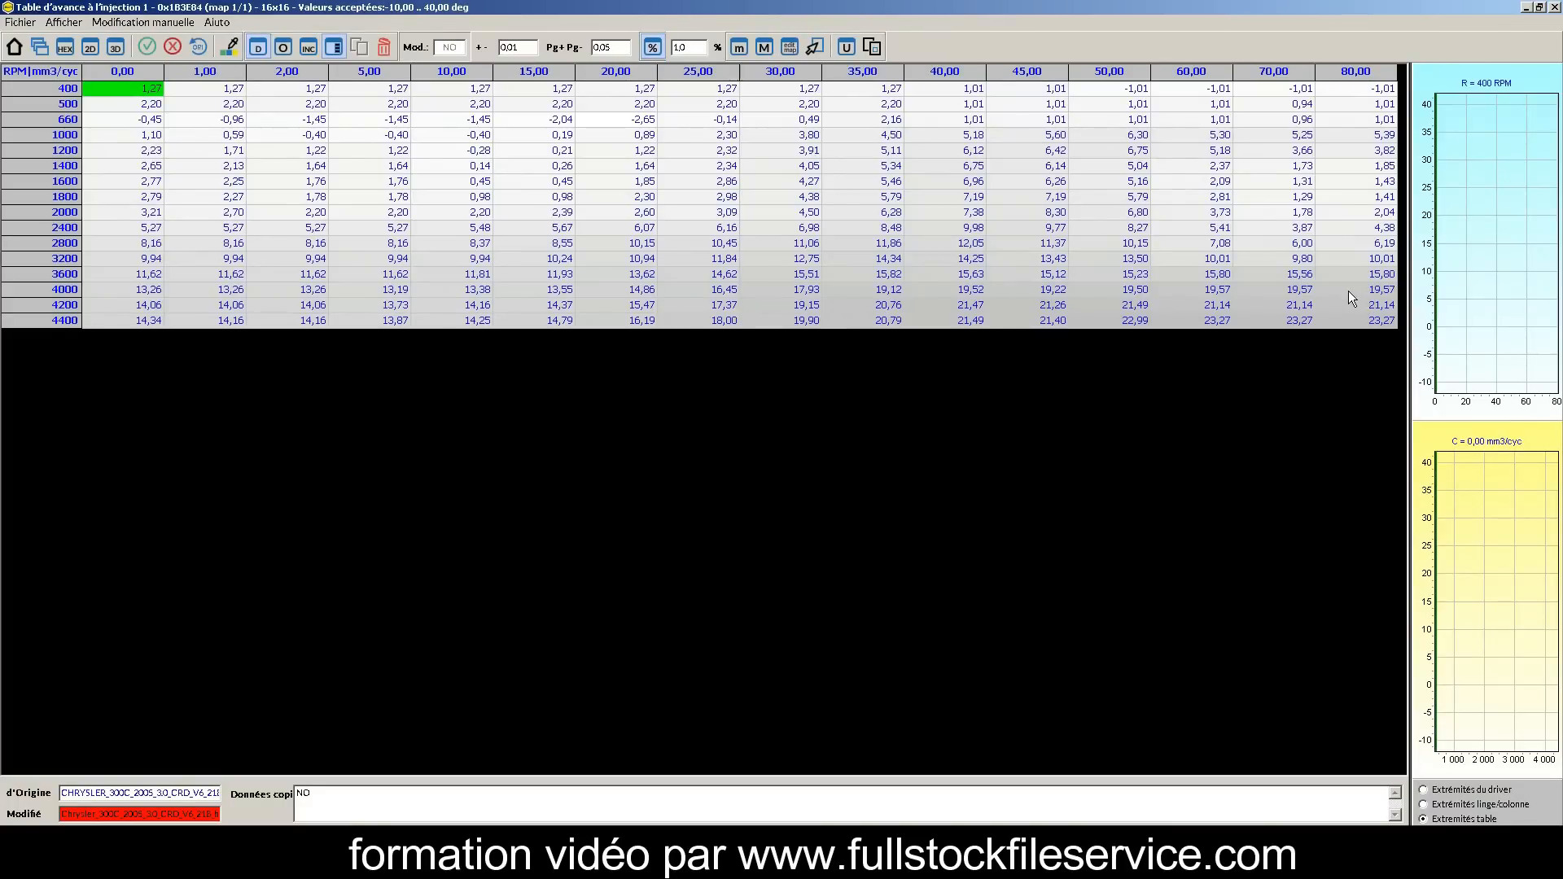
{"action": "left_click_drag", "start_coordinate": [1389, 323], "coordinate": [901, 218]}
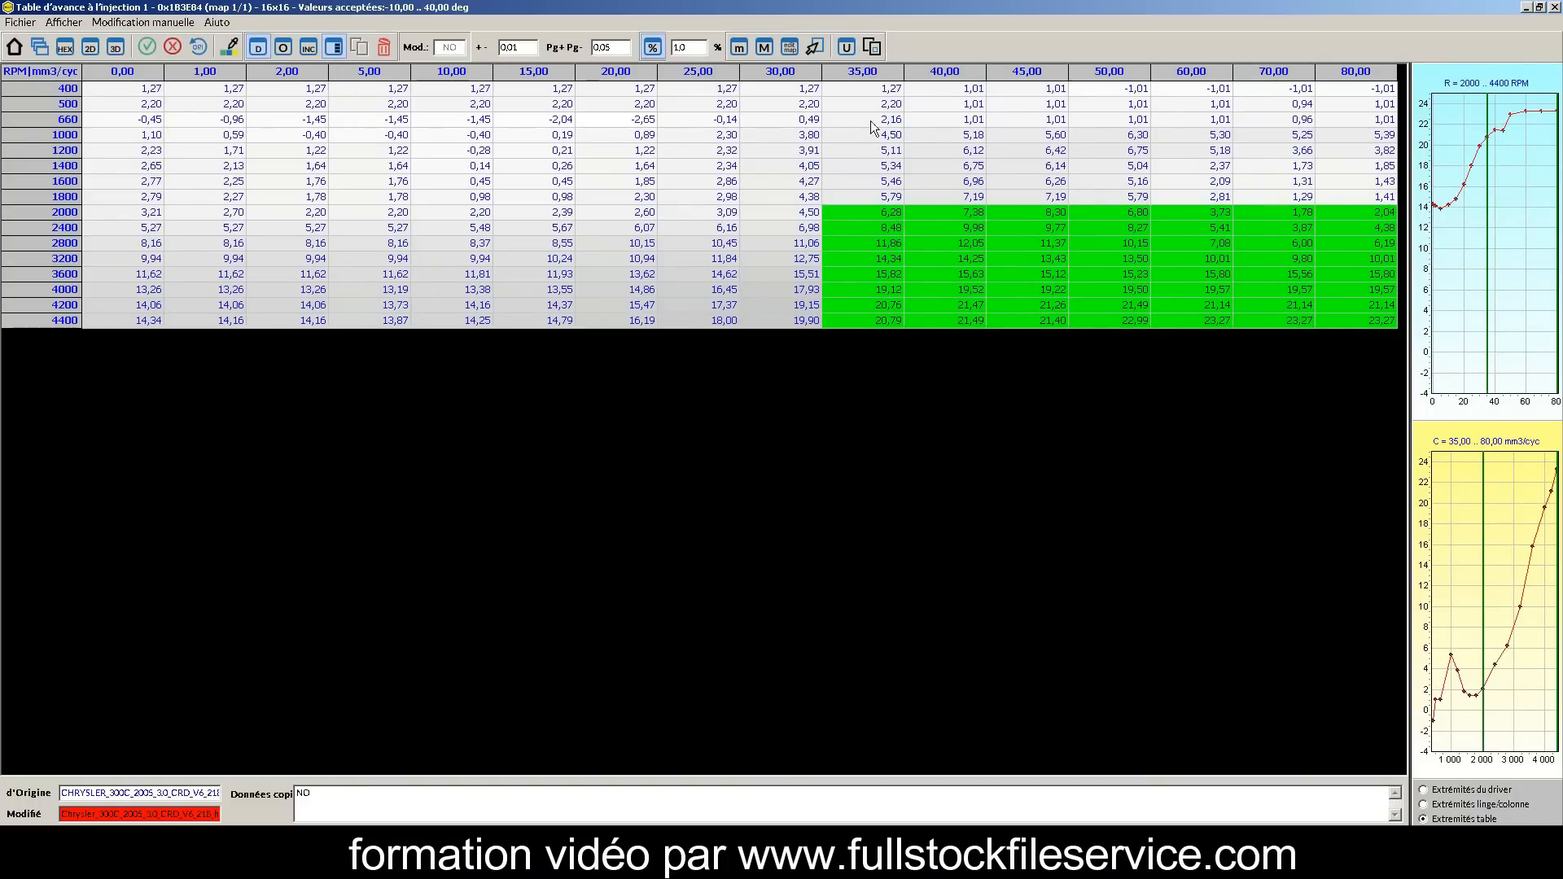
{"action": "left_click", "coordinate": [816, 47]}
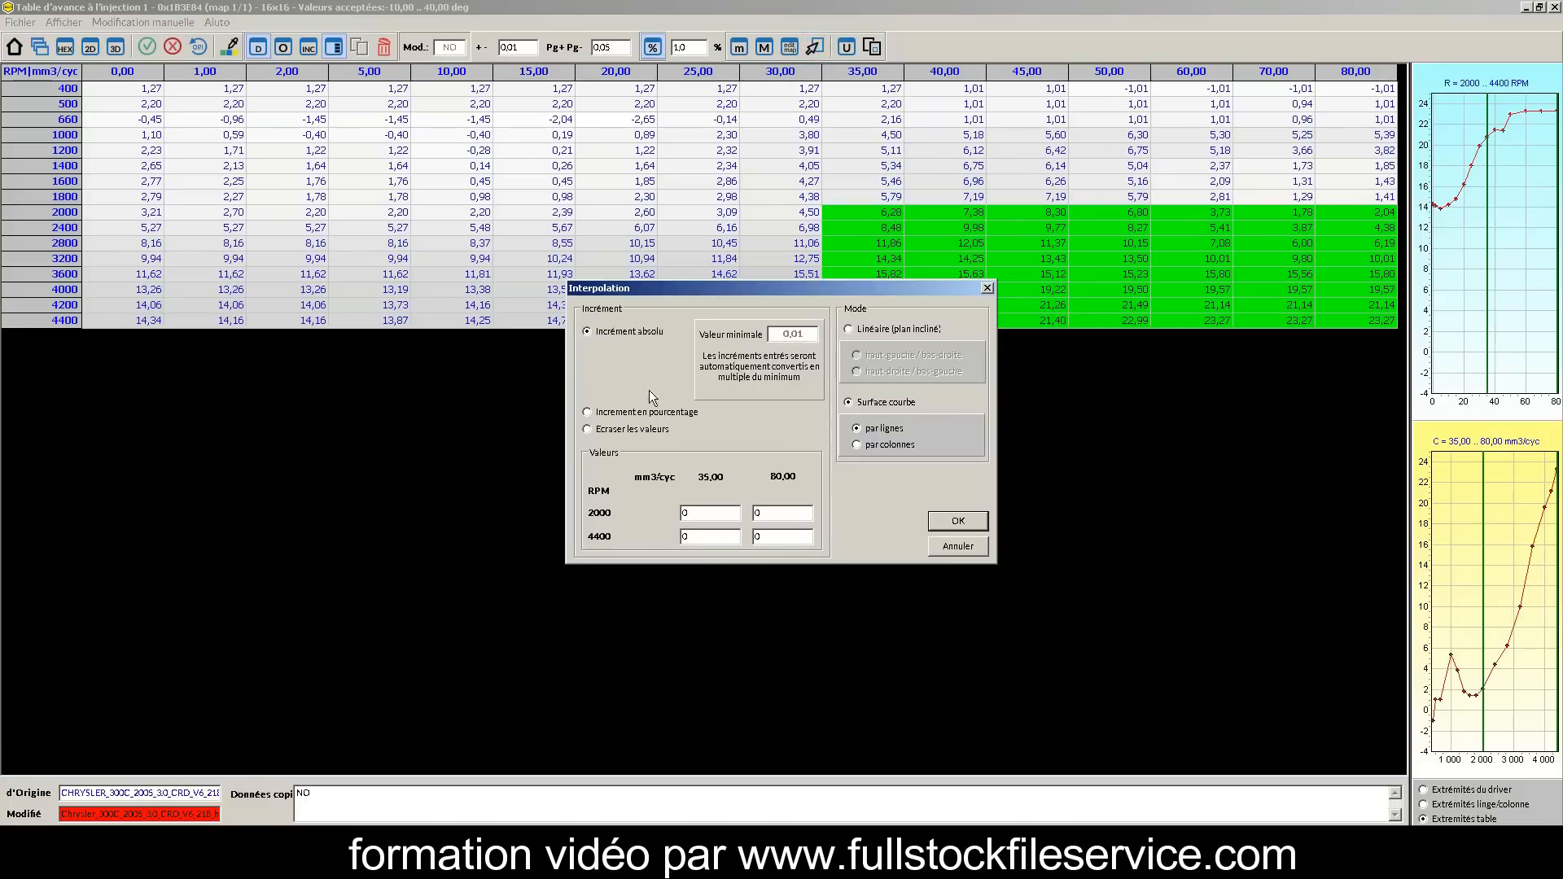
{"action": "double_click", "coordinate": [704, 516]}
{"action": "type", "text": "2"}
{"action": "left_click_drag", "start_coordinate": [779, 537], "coordinate": [753, 535]}
{"action": "double_click", "coordinate": [780, 515]}
{"action": "type", "text": "2"}
{"action": "left_click", "coordinate": [964, 524]}
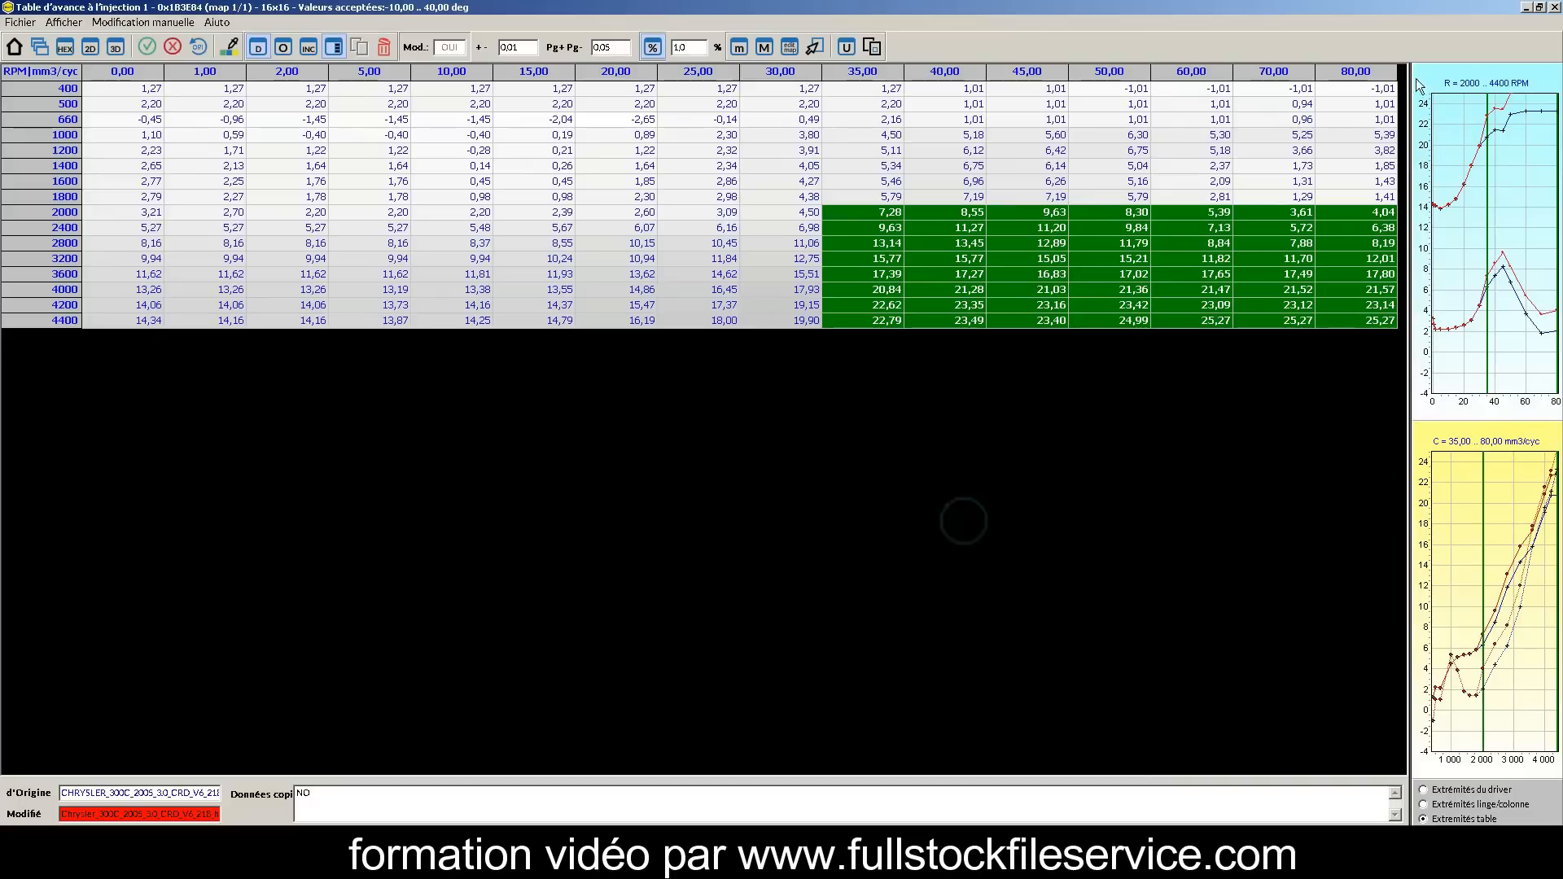
Save the changes to injection advance table 1 and open injection advance table 2.
{"action": "left_click", "coordinate": [1555, 8]}
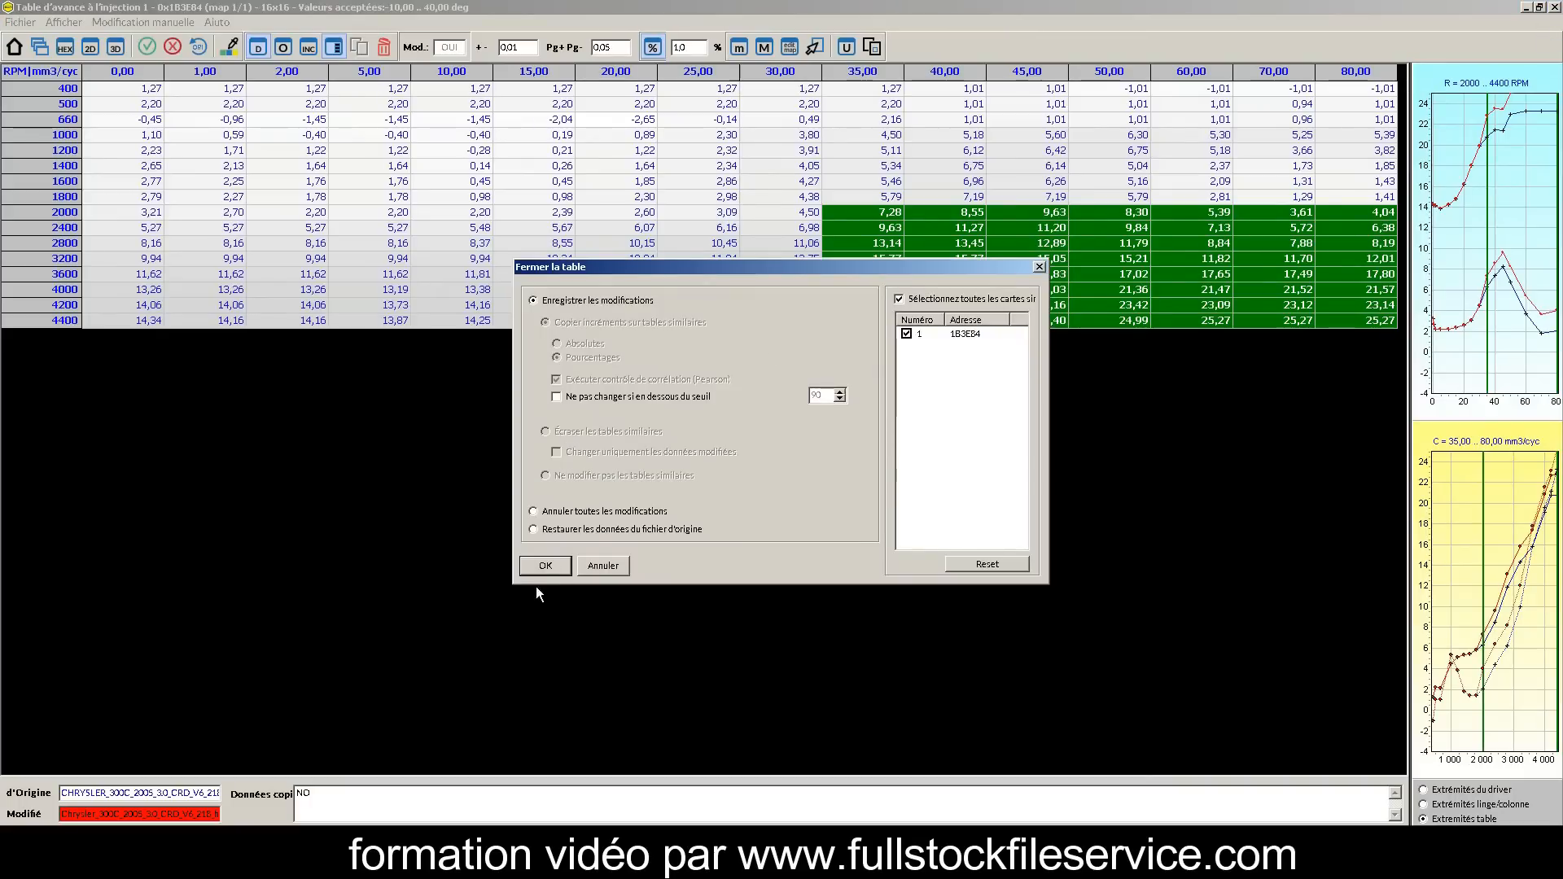
{"action": "left_click", "coordinate": [545, 565]}
{"action": "double_click", "coordinate": [470, 413]}
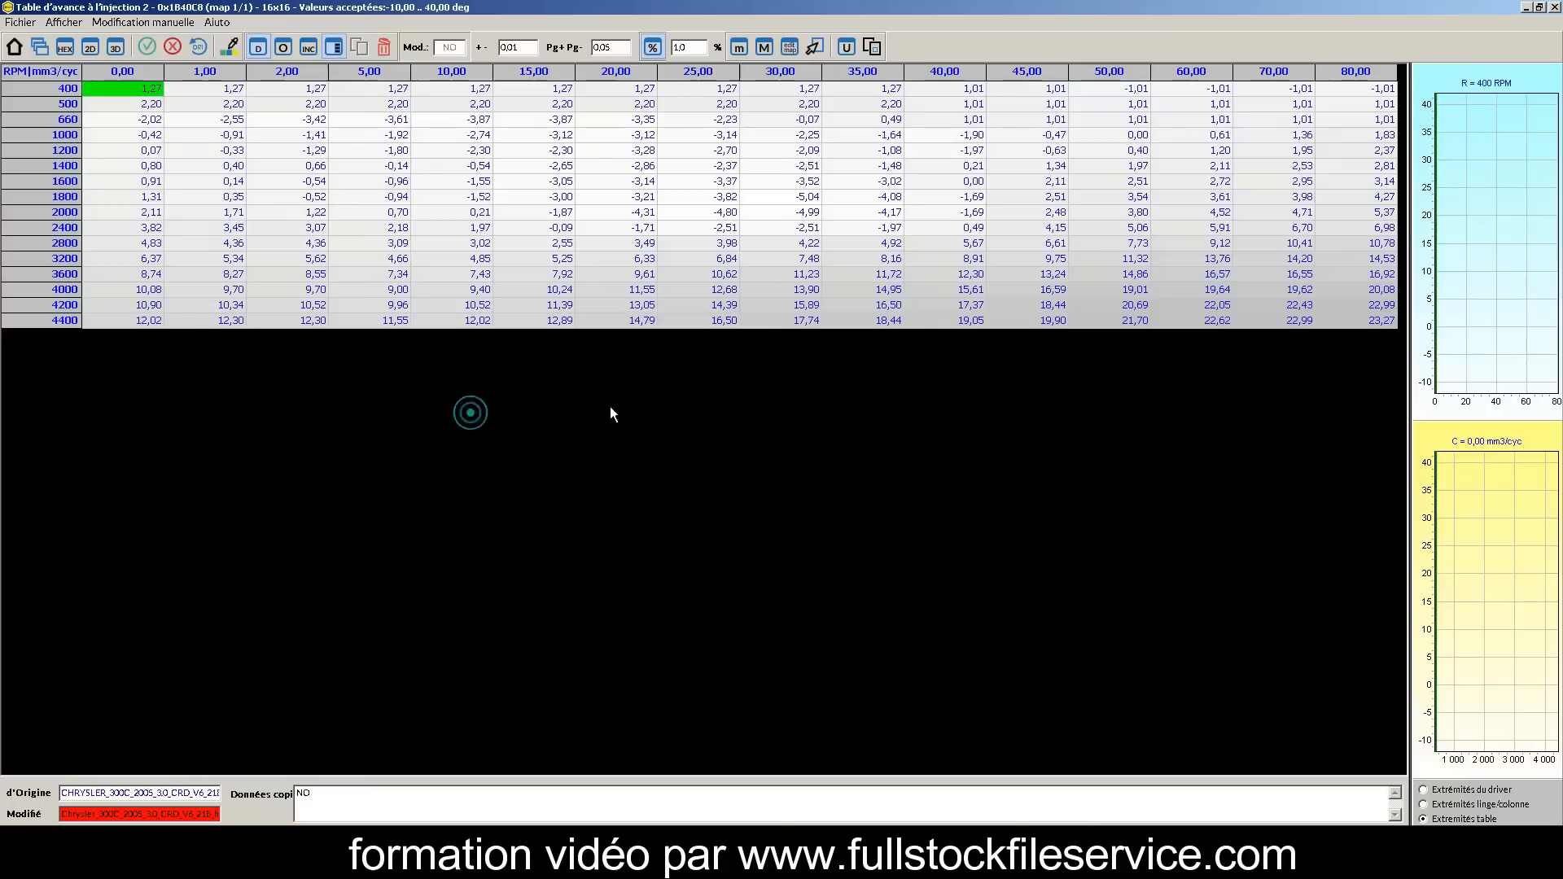
Interpolate injection advance table 2 over 2000–4400 RPM and 45–80 mm3/cyc with absolute increments of 1 at 2000 RPM/45 mm3 and 2 at the other corners.
{"action": "left_click_drag", "start_coordinate": [1376, 320], "coordinate": [1029, 213]}
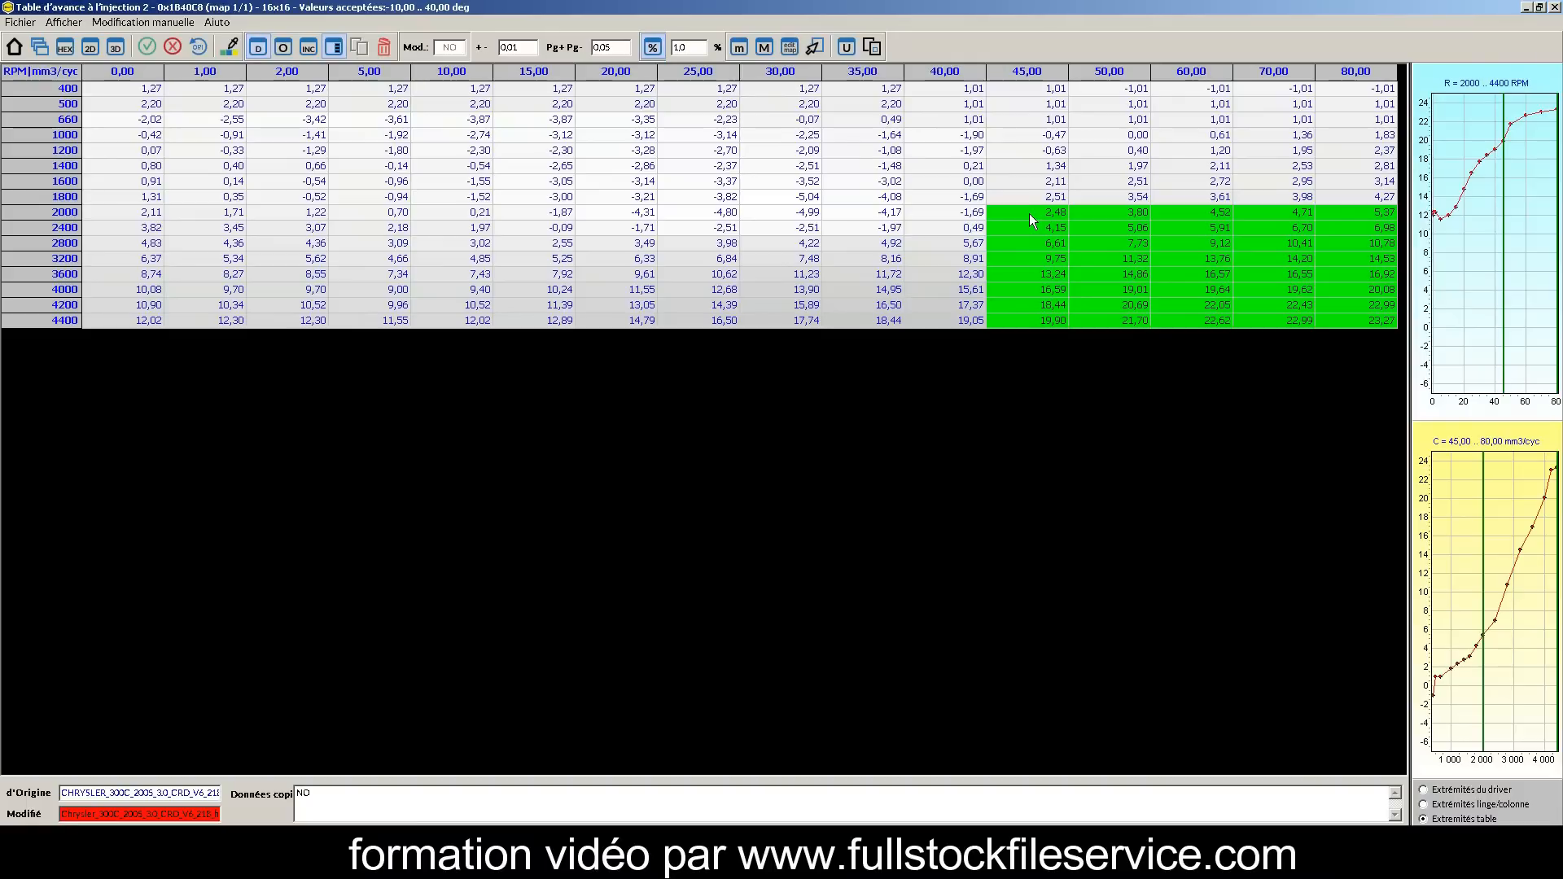
{"action": "left_click", "coordinate": [816, 49]}
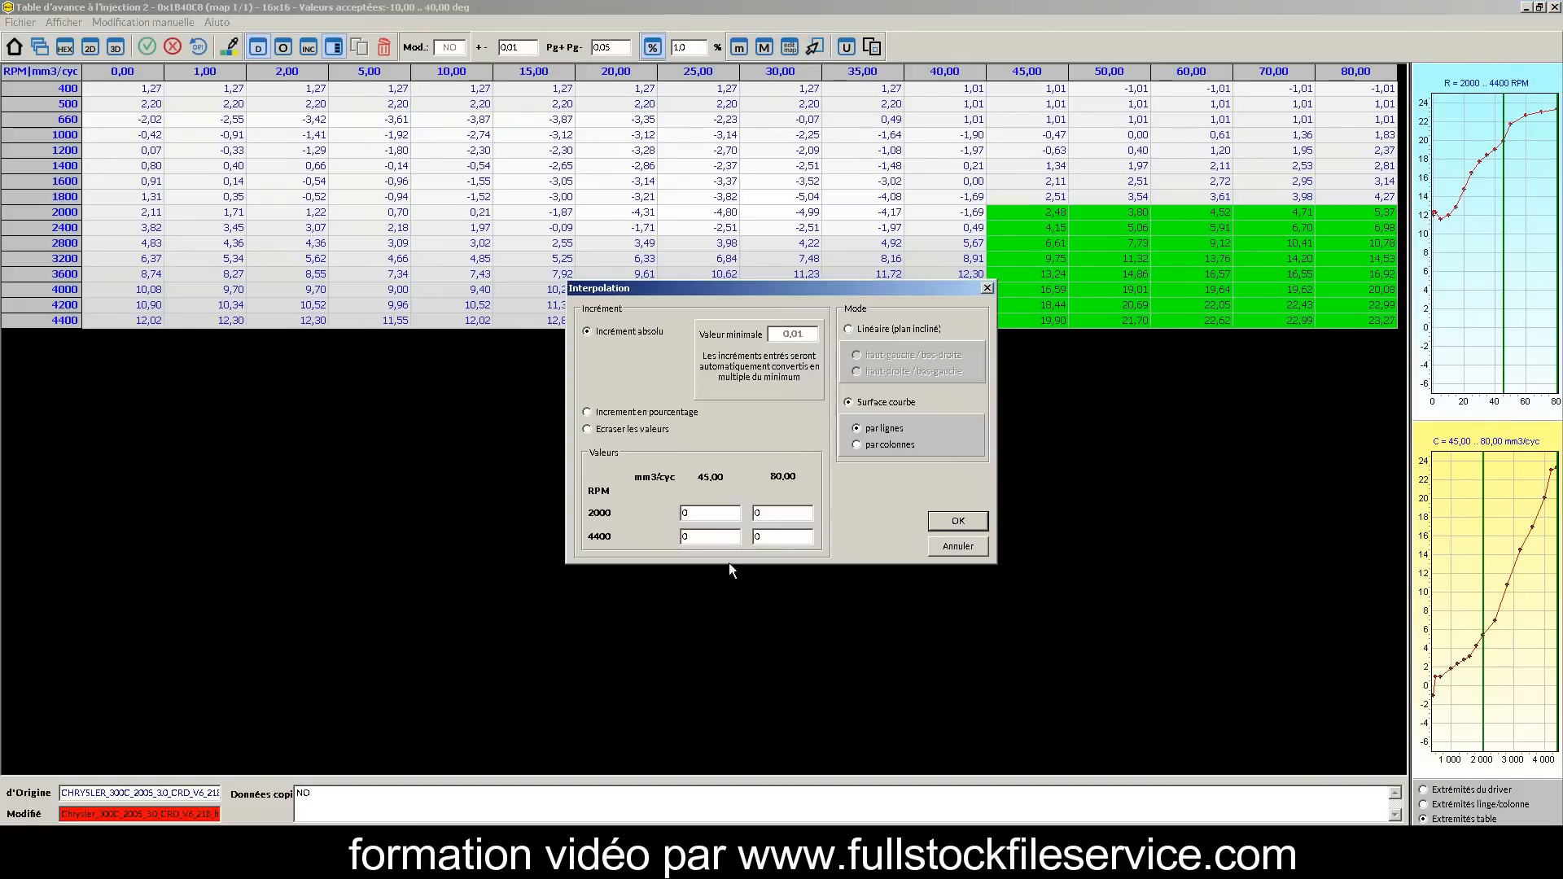
{"action": "type", "text": "2"}
{"action": "double_click", "coordinate": [785, 537]}
{"action": "type", "text": "2"}
{"action": "double_click", "coordinate": [708, 538]}
{"action": "type", "text": "2"}
{"action": "double_click", "coordinate": [696, 514]}
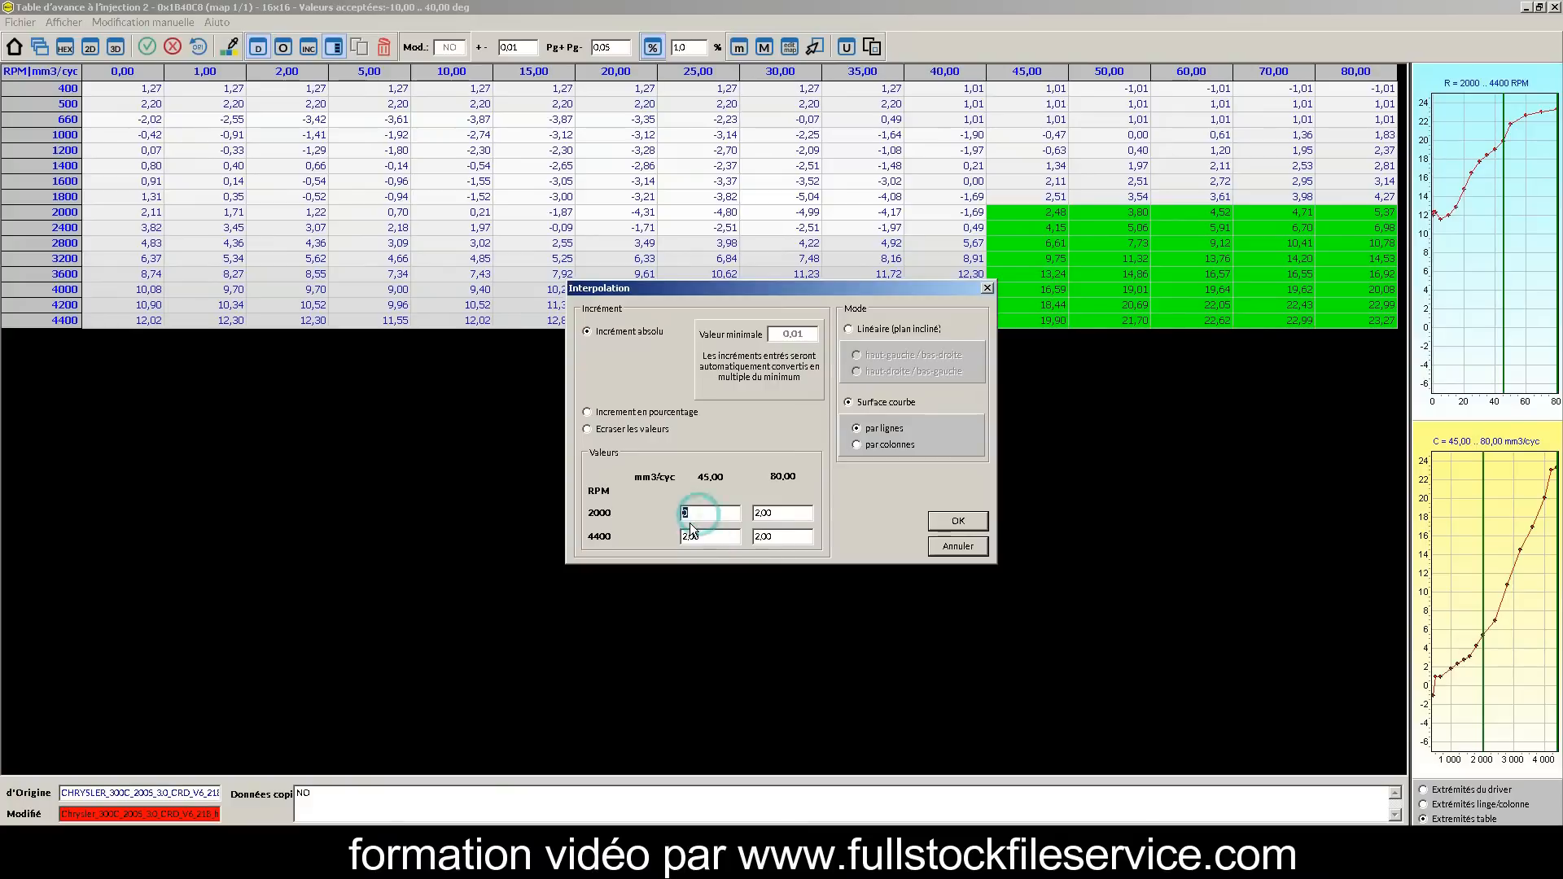
{"action": "left_click", "coordinate": [958, 525]}
Save the changes to injection advance table 2 and open injection advance table 3.
{"action": "left_click", "coordinate": [1554, 8]}
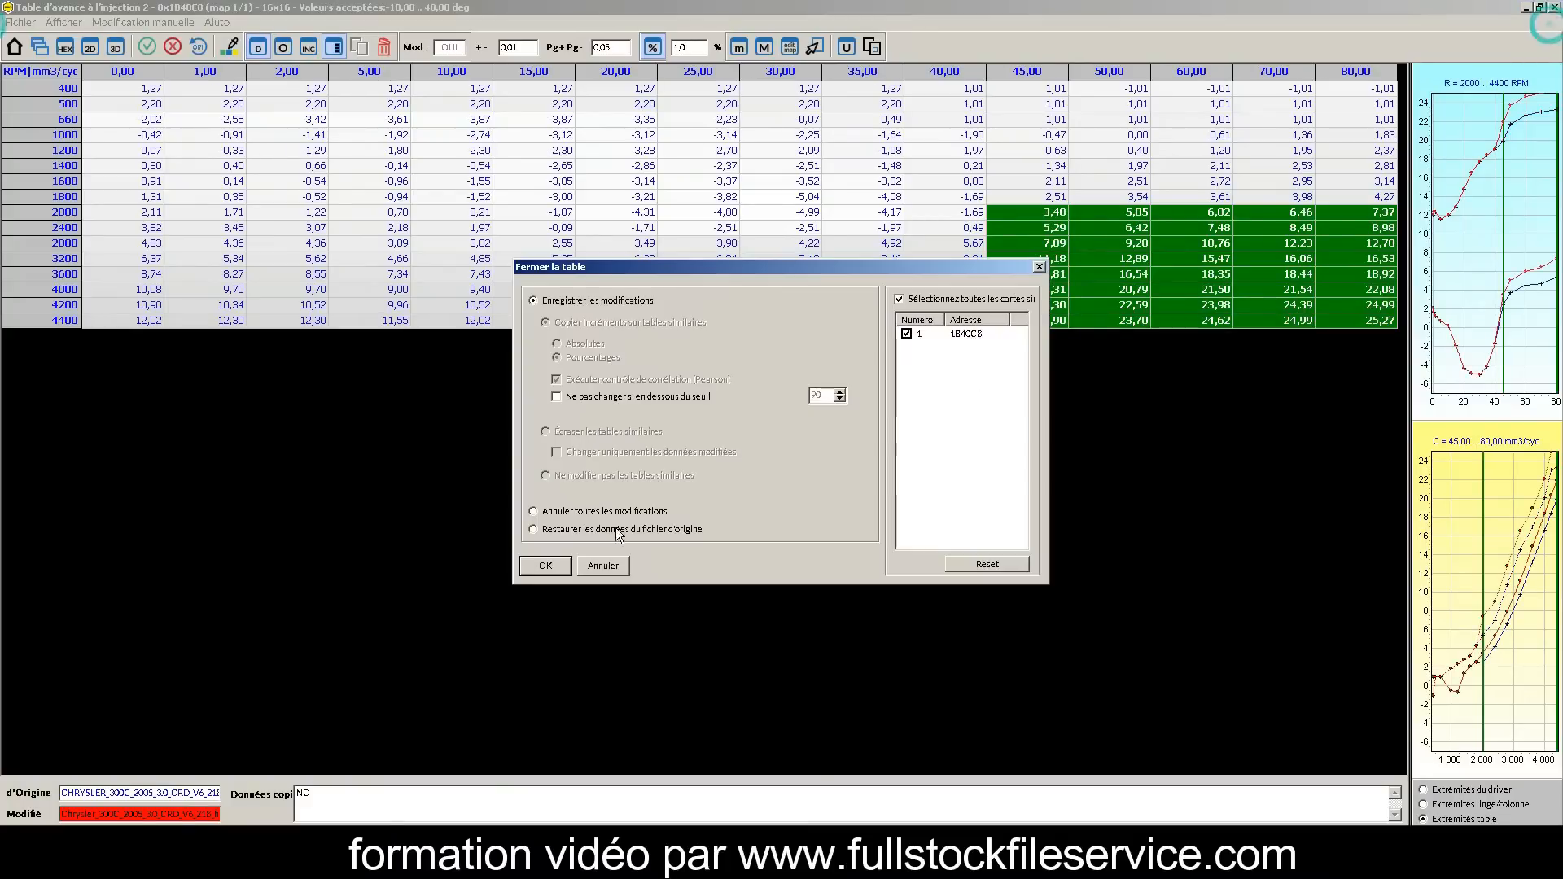
{"action": "left_click", "coordinate": [534, 561]}
{"action": "double_click", "coordinate": [488, 430]}
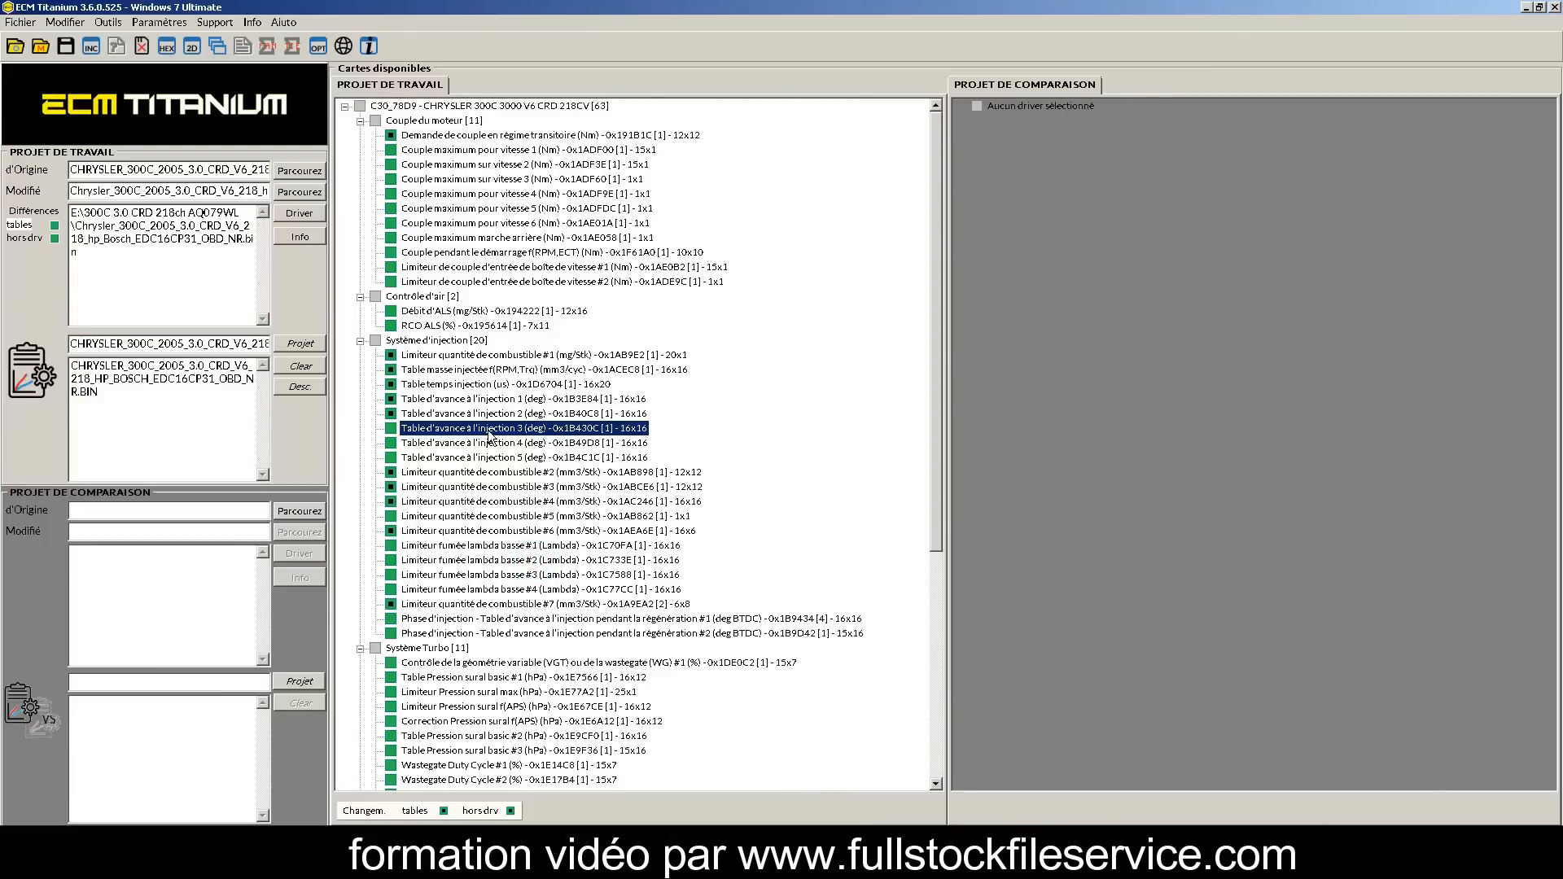
Interpolate table 3 over 2000–4400 RPM and 50–80 mm3/cyc, adding 1 at 2000 RPM/80 mm3 and 4400 RPM/50 mm3 and 2 at 4400 RPM/80 mm3.
{"action": "left_click_drag", "start_coordinate": [1380, 321], "coordinate": [1101, 233]}
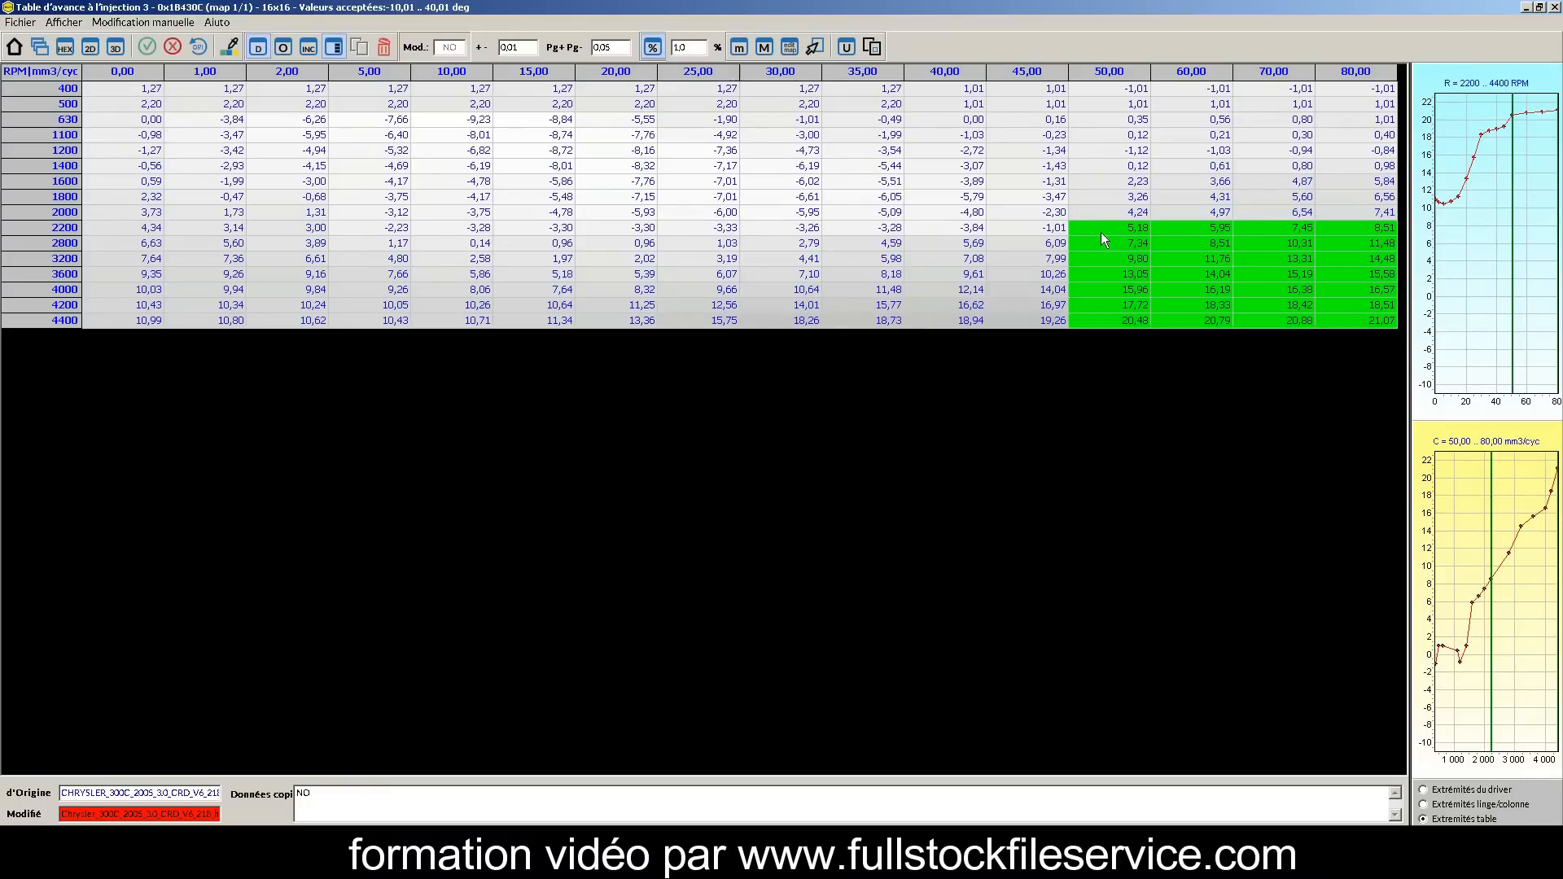
{"action": "key", "text": "shift+Up"}
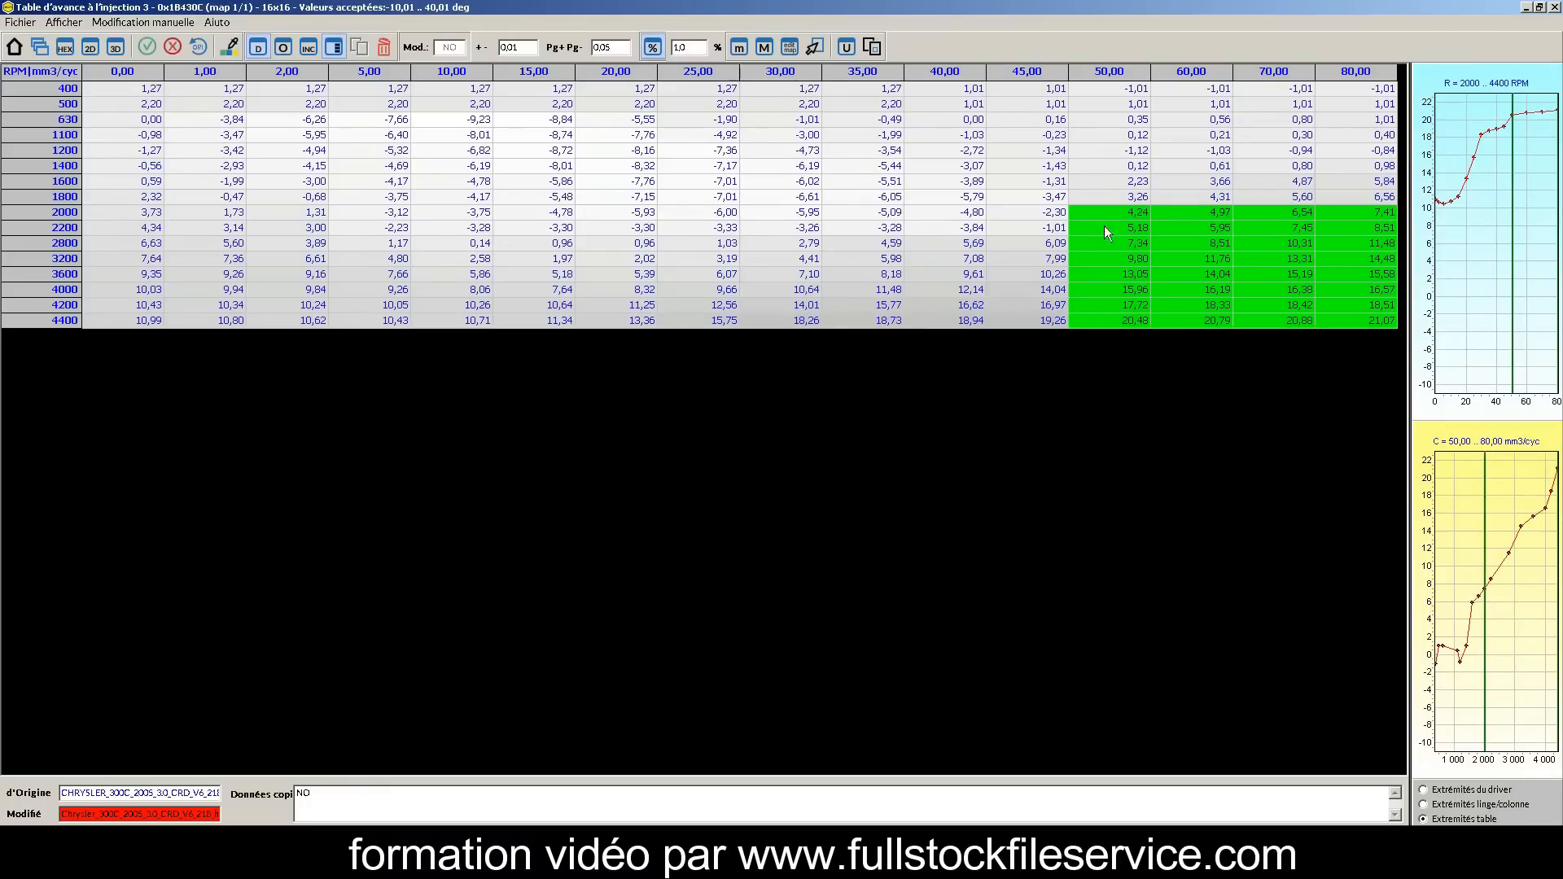
{"action": "left_click", "coordinate": [817, 48]}
{"action": "double_click", "coordinate": [765, 513]}
{"action": "type", "text": "1"}
{"action": "double_click", "coordinate": [722, 536]}
{"action": "type", "text": "1"}
{"action": "double_click", "coordinate": [780, 536]}
{"action": "type", "text": "2"}
{"action": "left_click", "coordinate": [946, 528]}
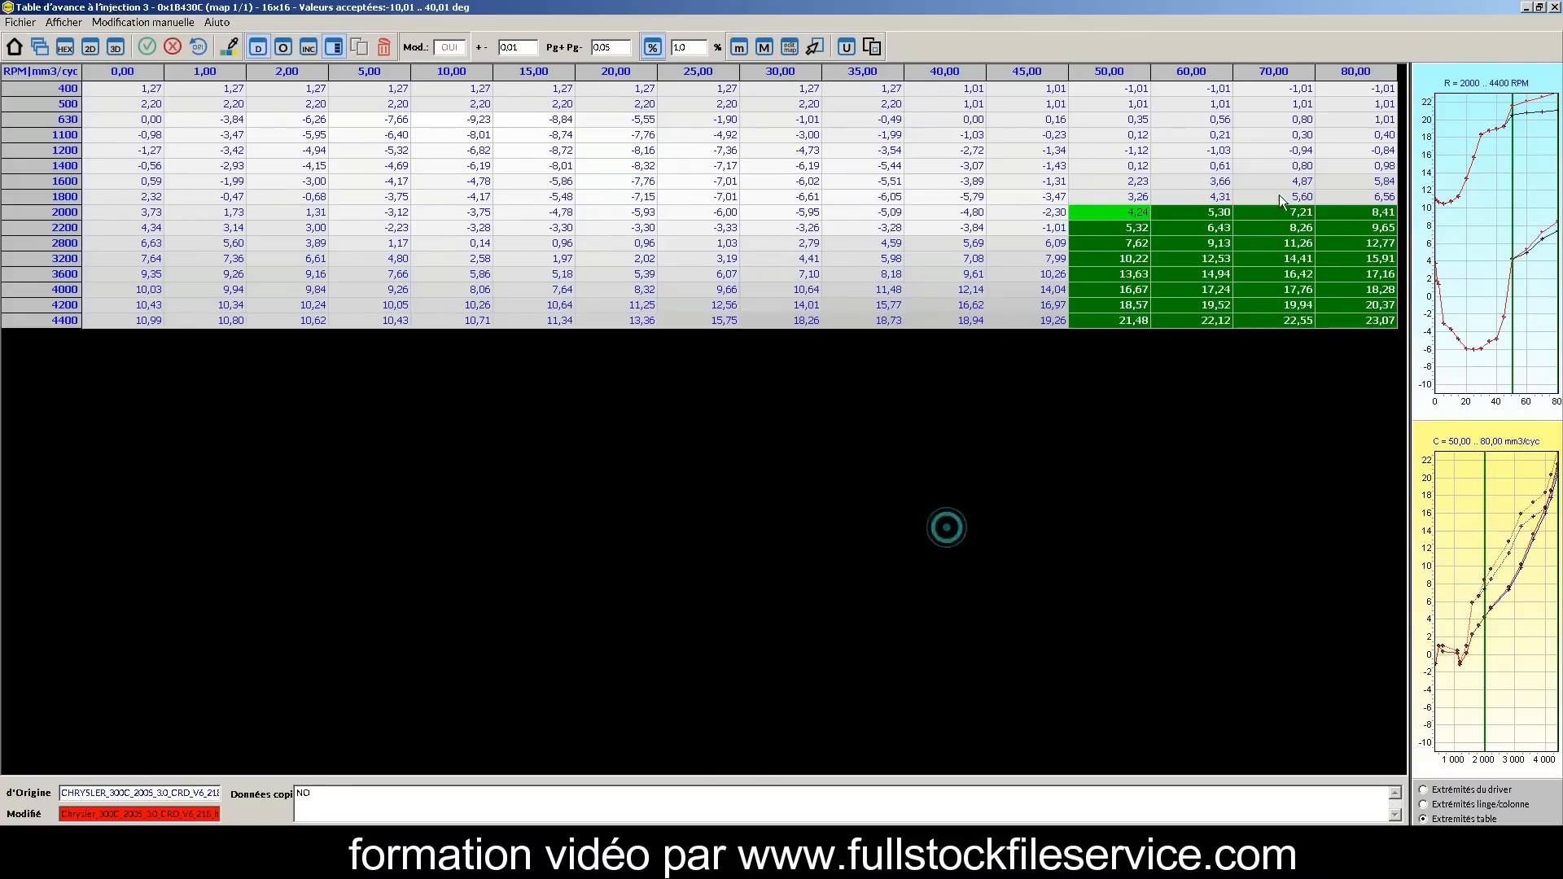
Save the changes to injection advance table 3 and open injection advance table 4.
{"action": "left_click", "coordinate": [1553, 7]}
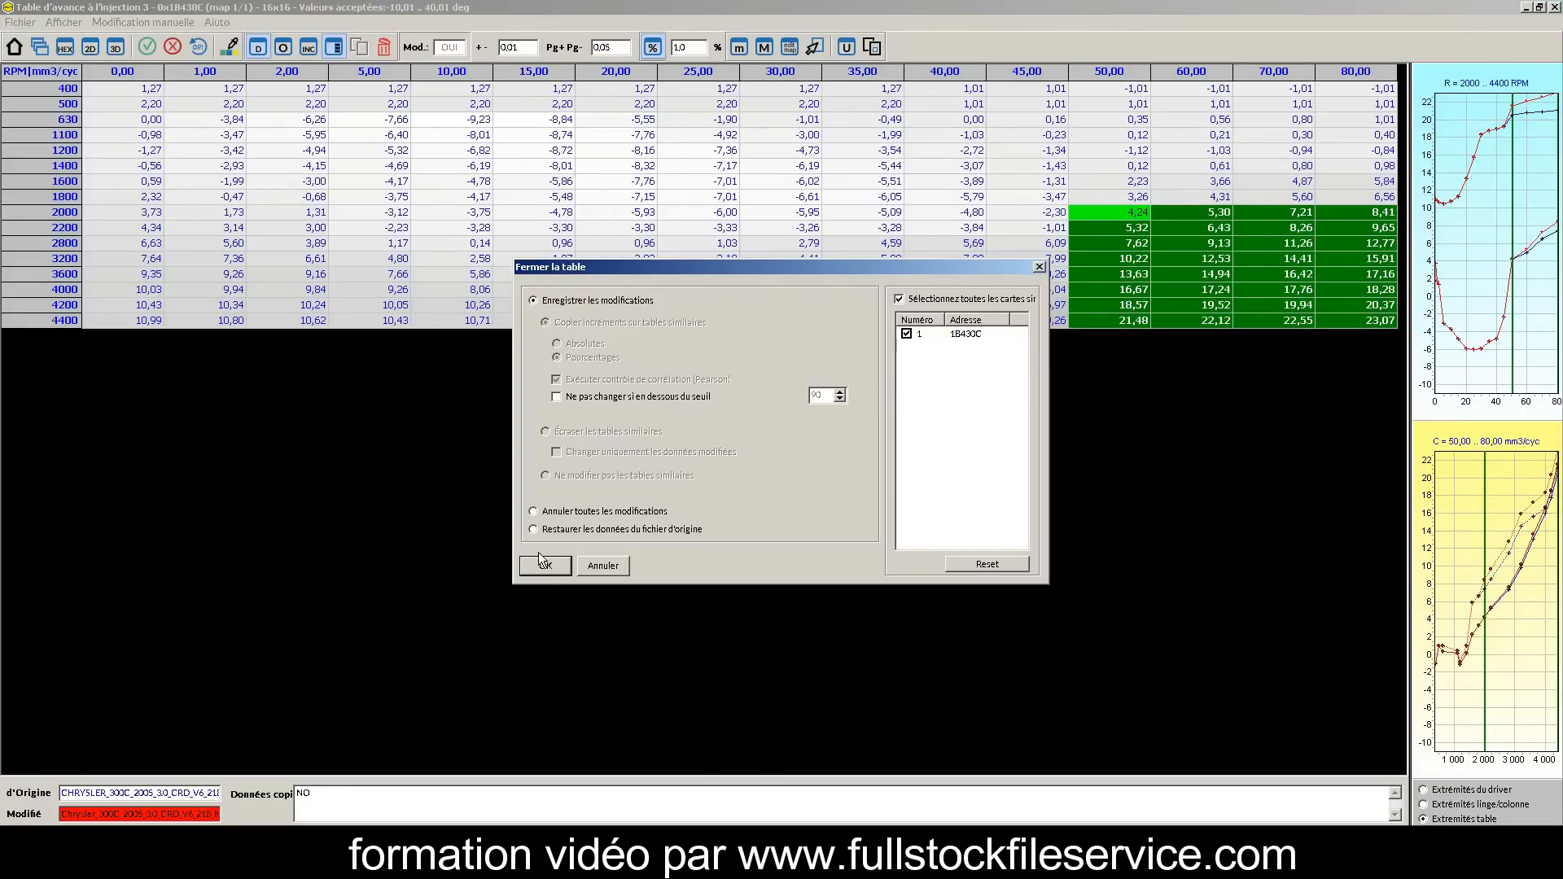
{"action": "left_click", "coordinate": [544, 564]}
{"action": "double_click", "coordinate": [479, 446]}
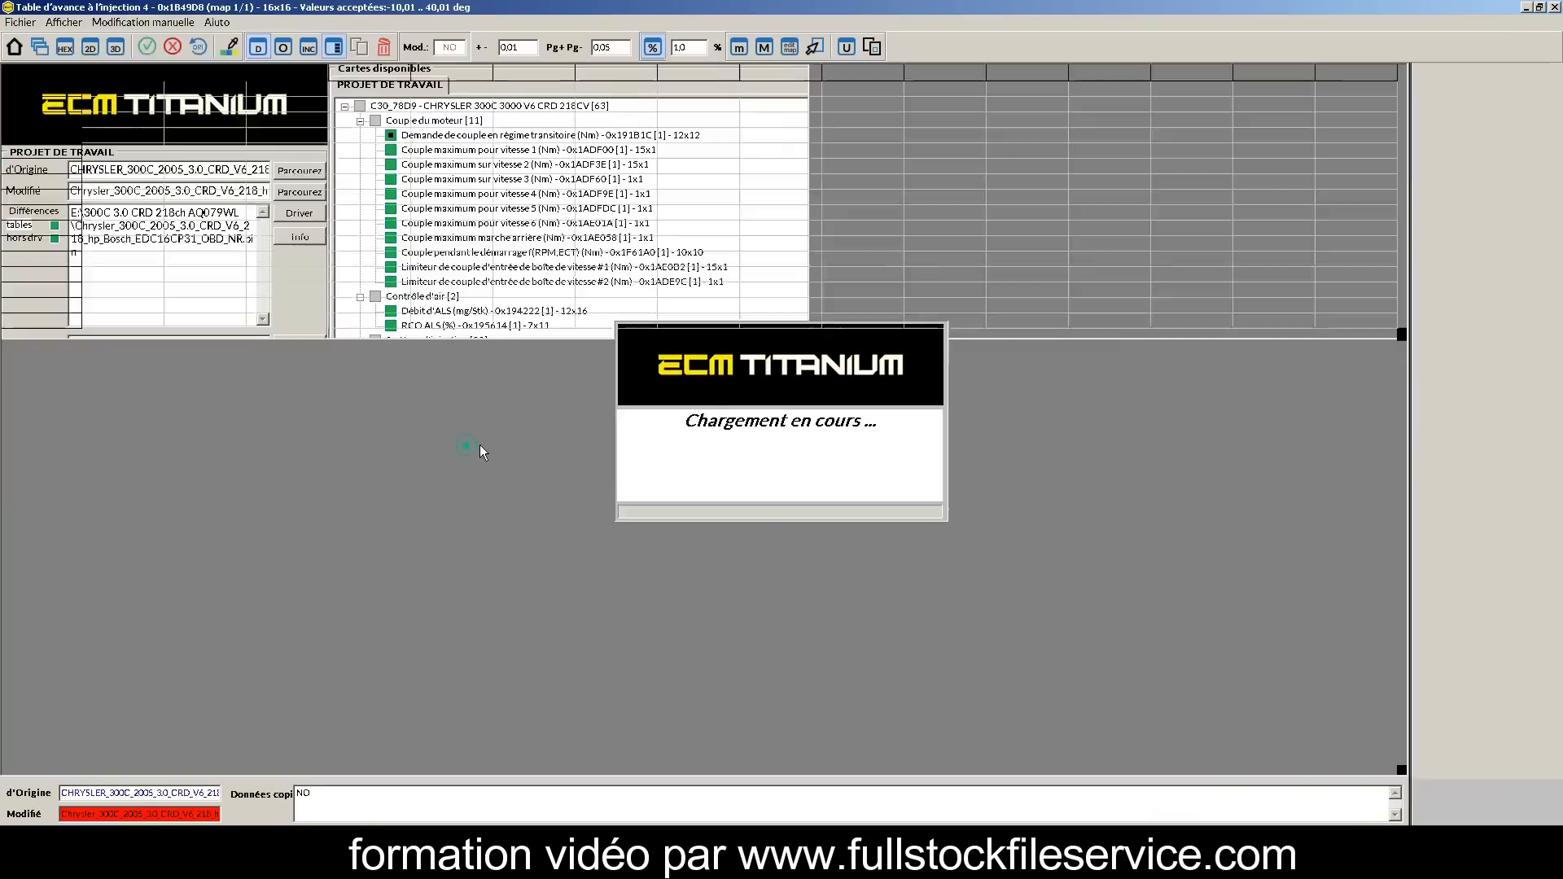
Interpolate injection advance table 4 over 2000–4400 RPM and 35–80 mm3/cyc with absolute increments of 1 at 2000 RPM/35 mm3 and 2 at the other corners.
{"action": "left_click_drag", "start_coordinate": [1384, 320], "coordinate": [866, 210]}
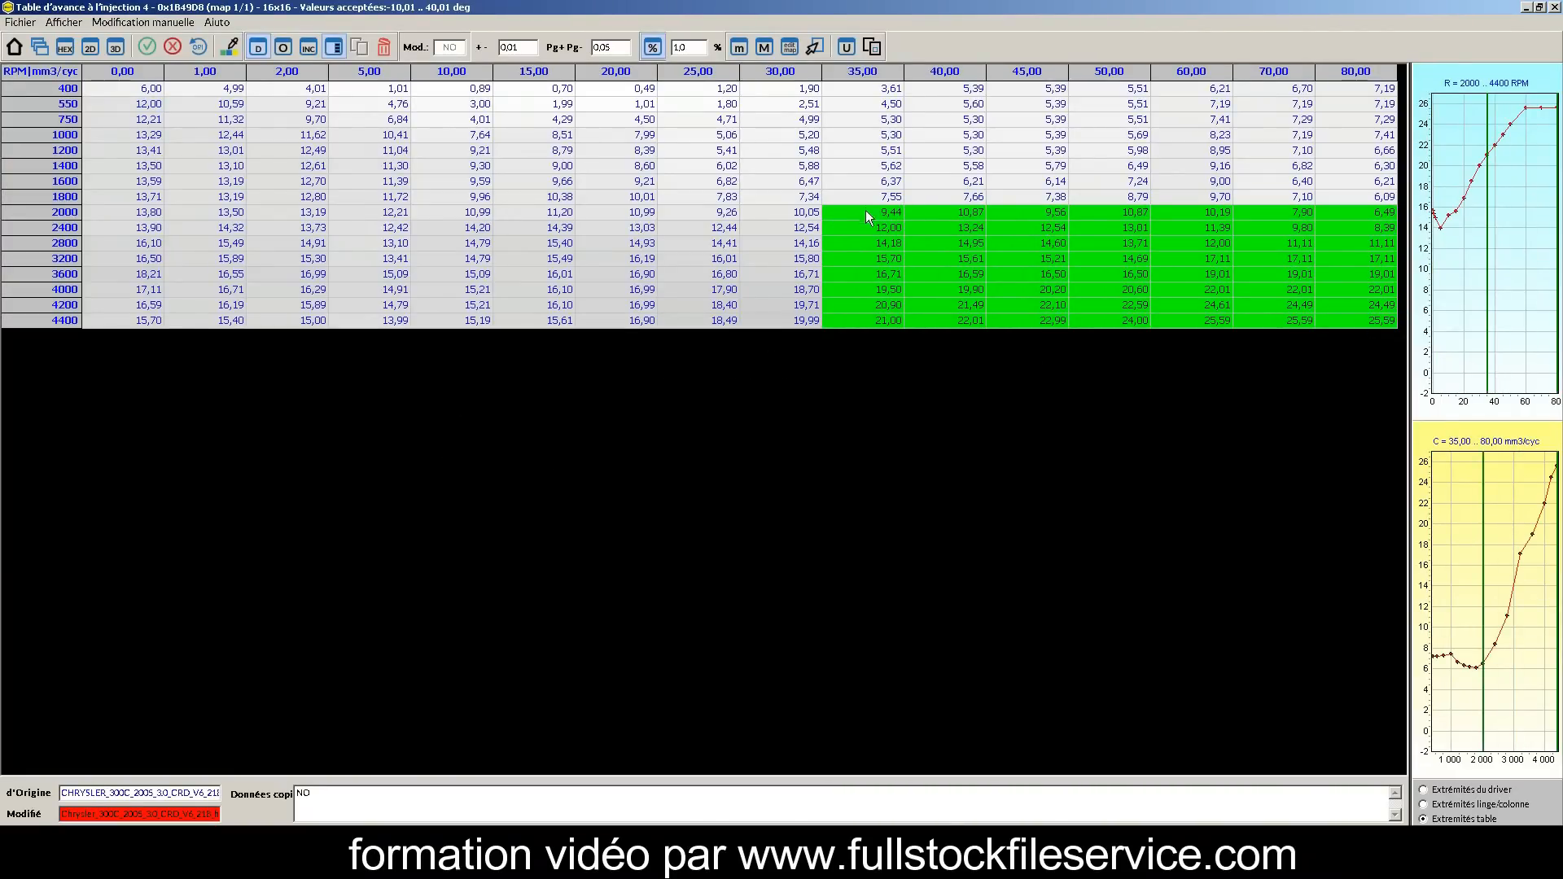
{"action": "left_click", "coordinate": [788, 47]}
{"action": "type", "text": "1"}
{"action": "double_click", "coordinate": [690, 537]}
{"action": "type", "text": "2"}
{"action": "double_click", "coordinate": [771, 537]}
{"action": "type", "text": "2"}
{"action": "double_click", "coordinate": [768, 514]}
{"action": "type", "text": "2"}
{"action": "left_click", "coordinate": [958, 521]}
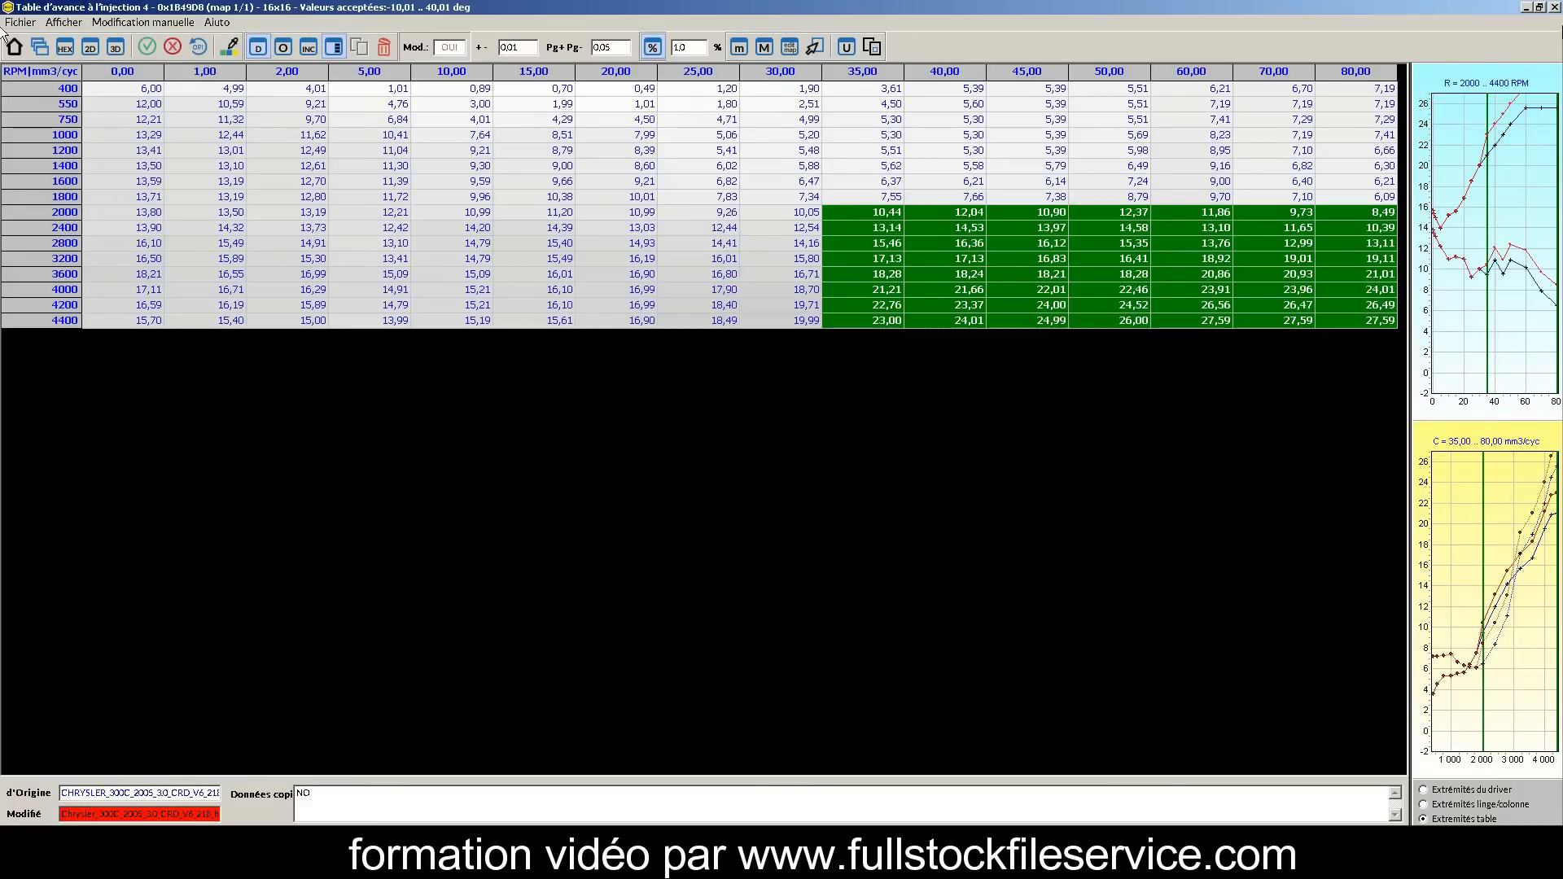
Save the changes to injection advance table 4 and open injection advance table 5.
{"action": "key", "text": "Escape"}
{"action": "left_click", "coordinate": [546, 565]}
{"action": "double_click", "coordinate": [456, 452]}
Interpolate injection advance table 5 over 2000–4400 RPM and 35–80 mm3/cyc with absolute increments of 1 at 2000 RPM/35 mm3 and 2 at the other corners.
{"action": "left_click_drag", "start_coordinate": [1380, 319], "coordinate": [896, 212]}
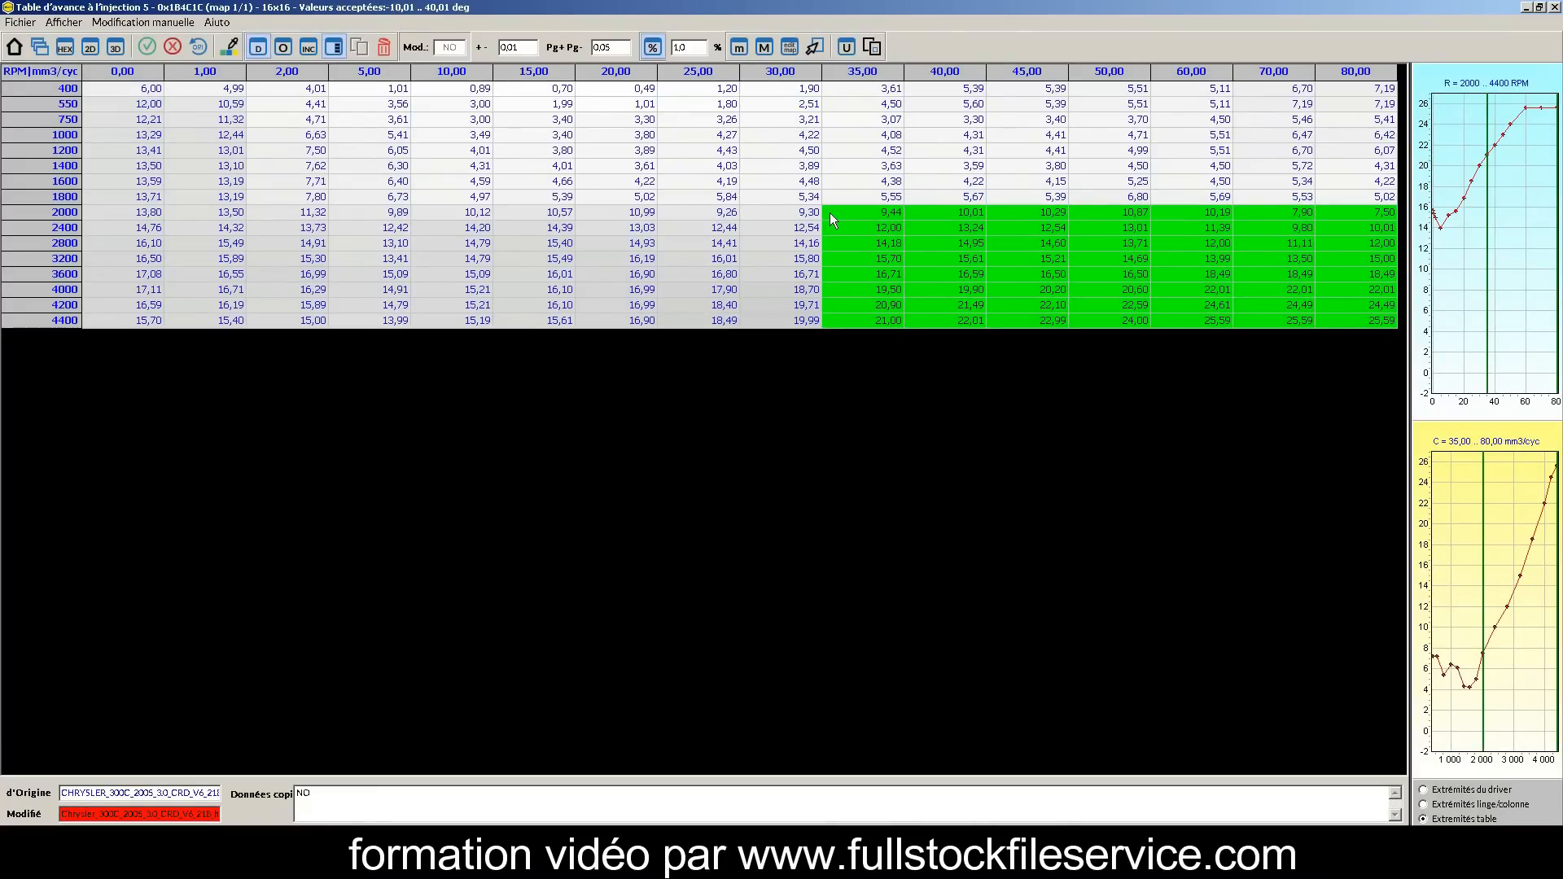
{"action": "left_click", "coordinate": [814, 47]}
{"action": "double_click", "coordinate": [708, 515]}
{"action": "type", "text": "1"}
{"action": "double_click", "coordinate": [698, 536]}
{"action": "type", "text": "2"}
{"action": "double_click", "coordinate": [772, 537]}
{"action": "type", "text": "2"}
{"action": "double_click", "coordinate": [785, 514]}
{"action": "type", "text": "2"}
{"action": "left_click", "coordinate": [790, 537]}
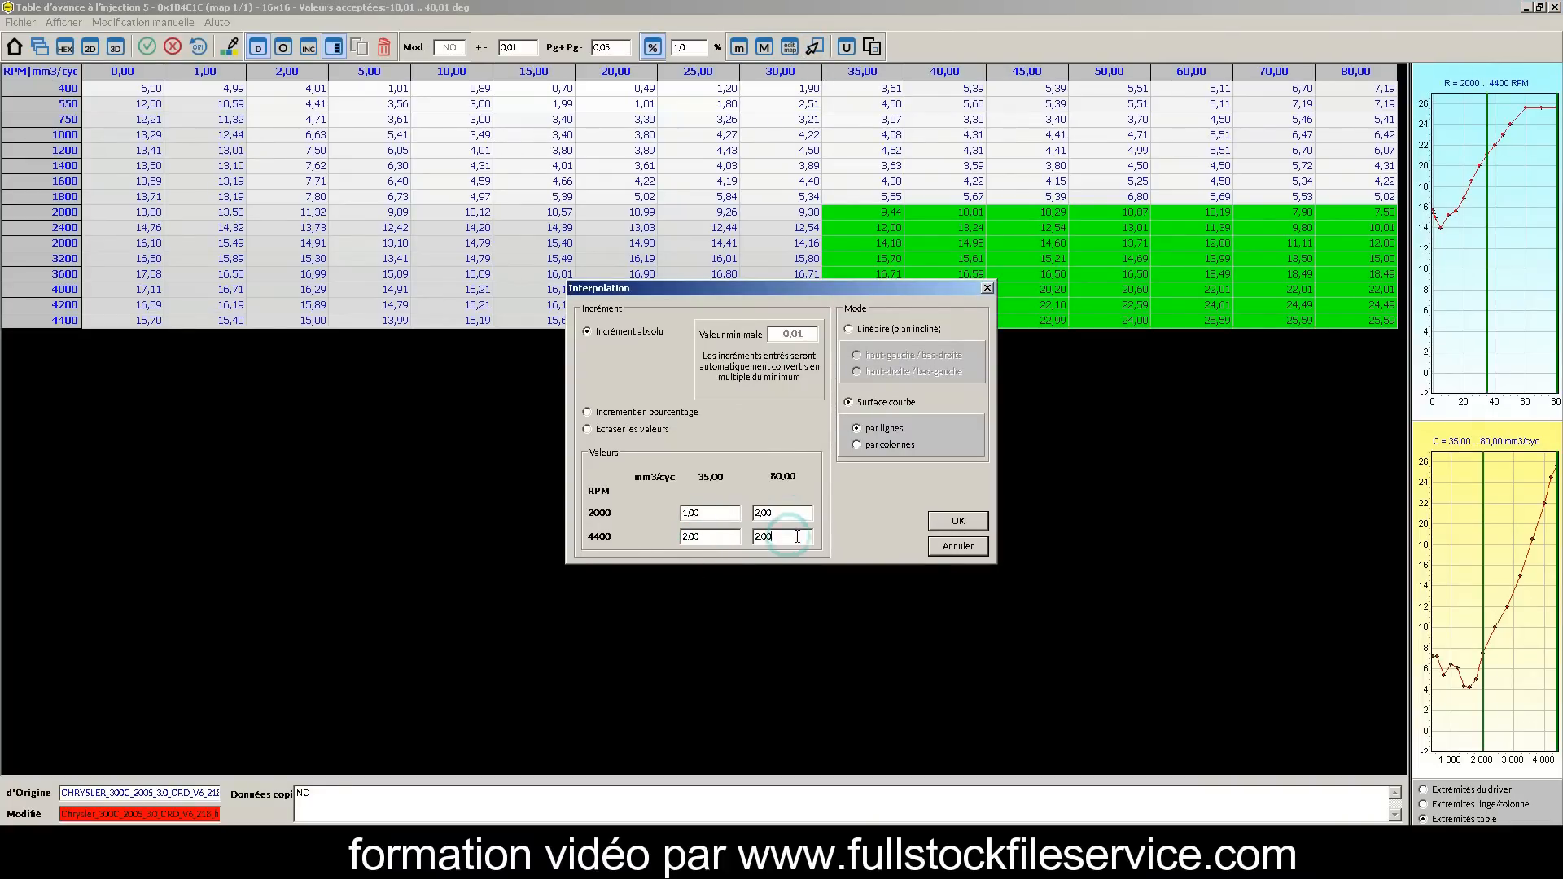
{"action": "left_click", "coordinate": [960, 521]}
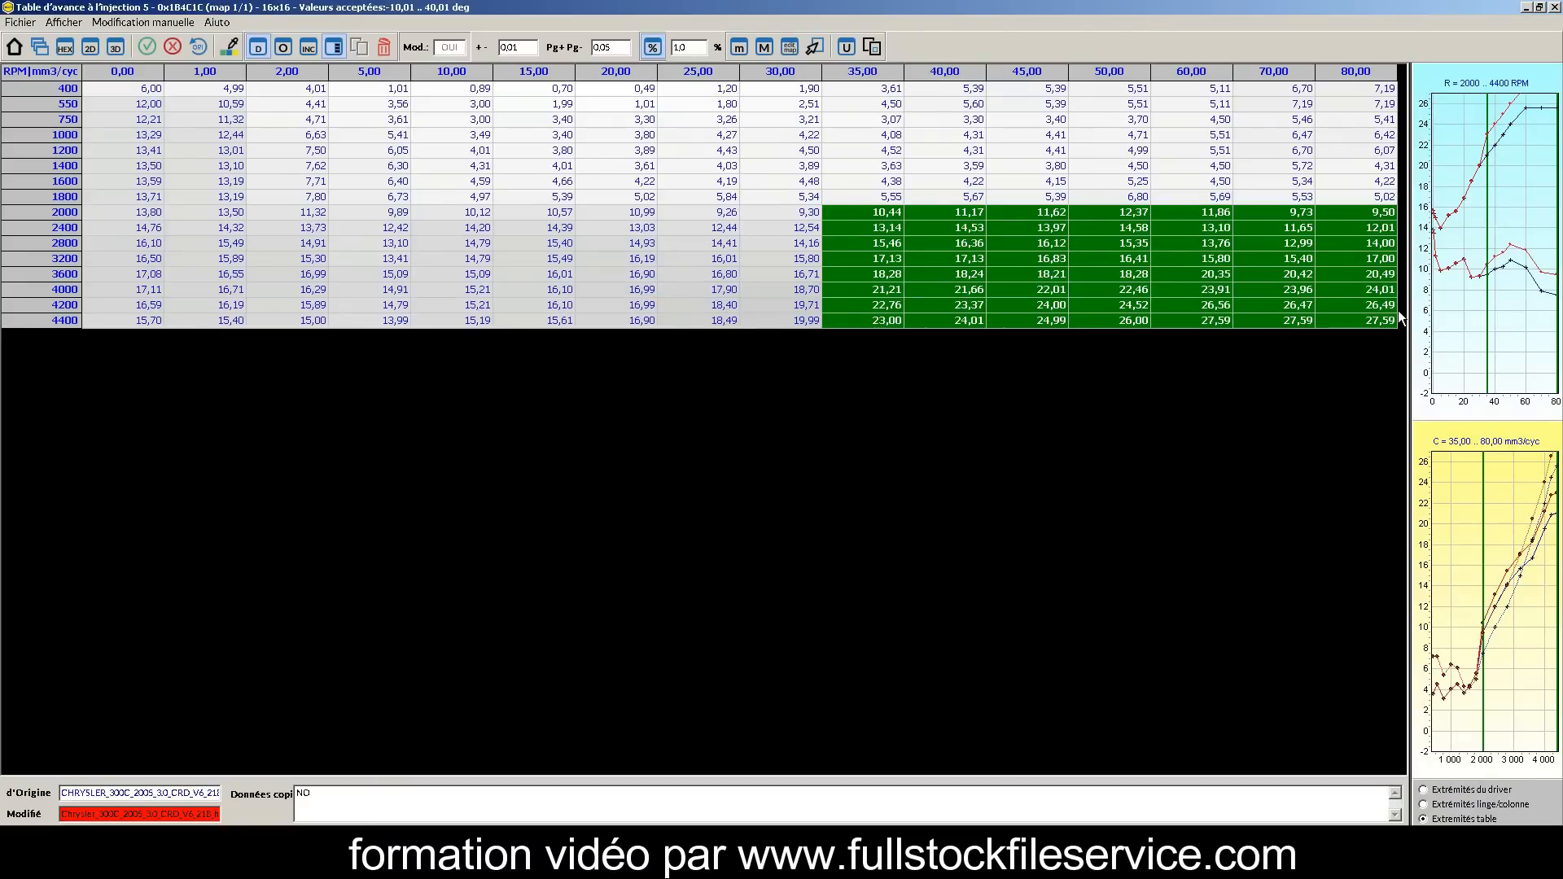
Save the changes to injection advance table 5 and open the boost pressure map Table Pression sural basic #1 in the turbo system group.
{"action": "left_click", "coordinate": [1555, 7]}
{"action": "left_click", "coordinate": [542, 567]}
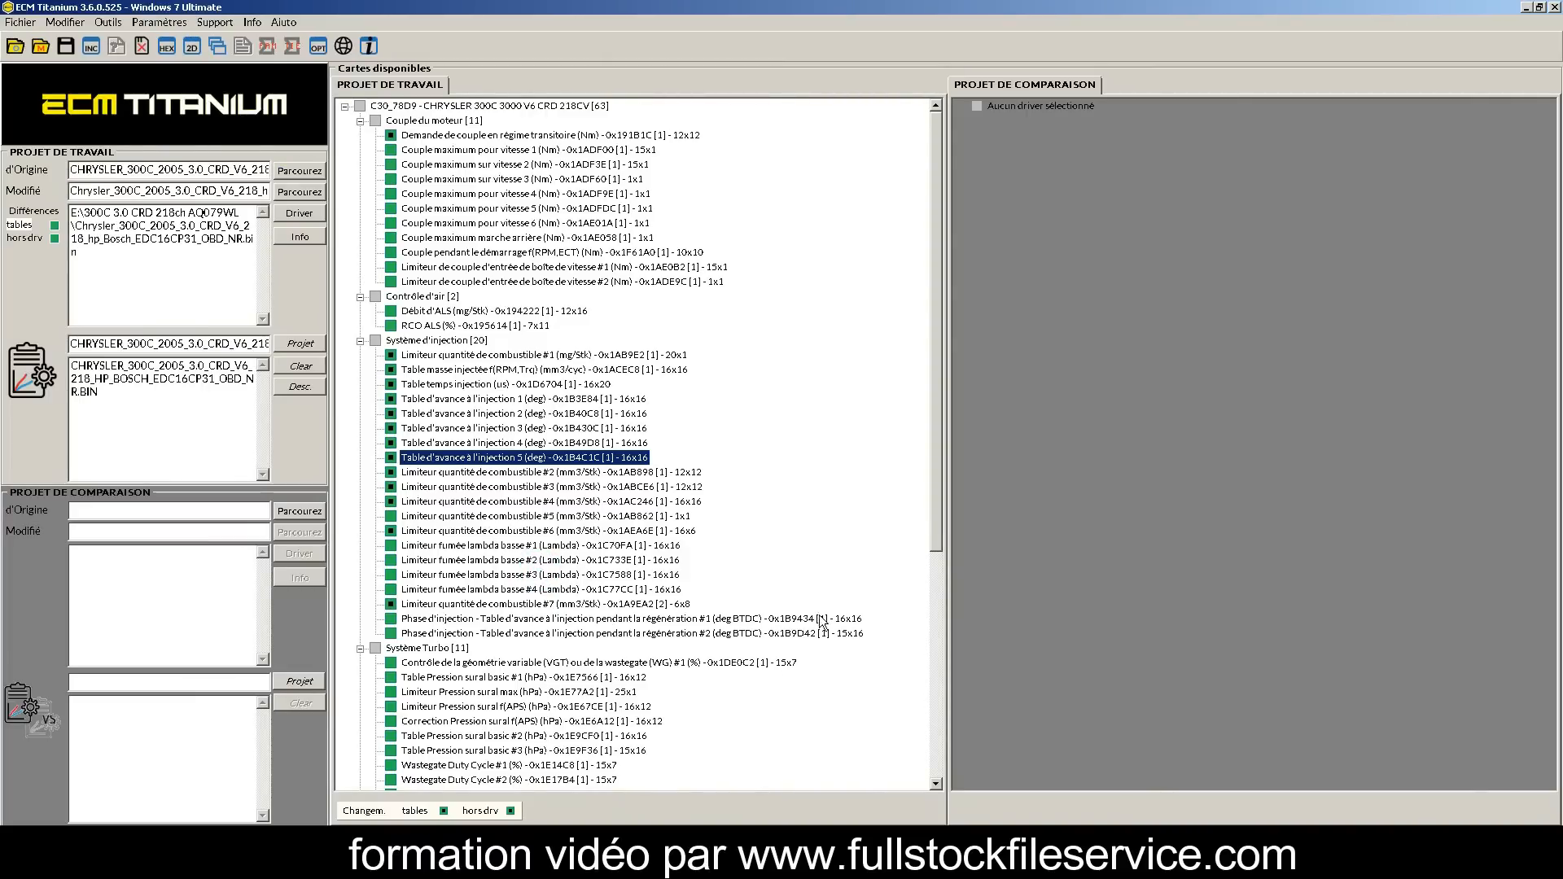
{"action": "left_click_drag", "start_coordinate": [935, 492], "coordinate": [933, 691]}
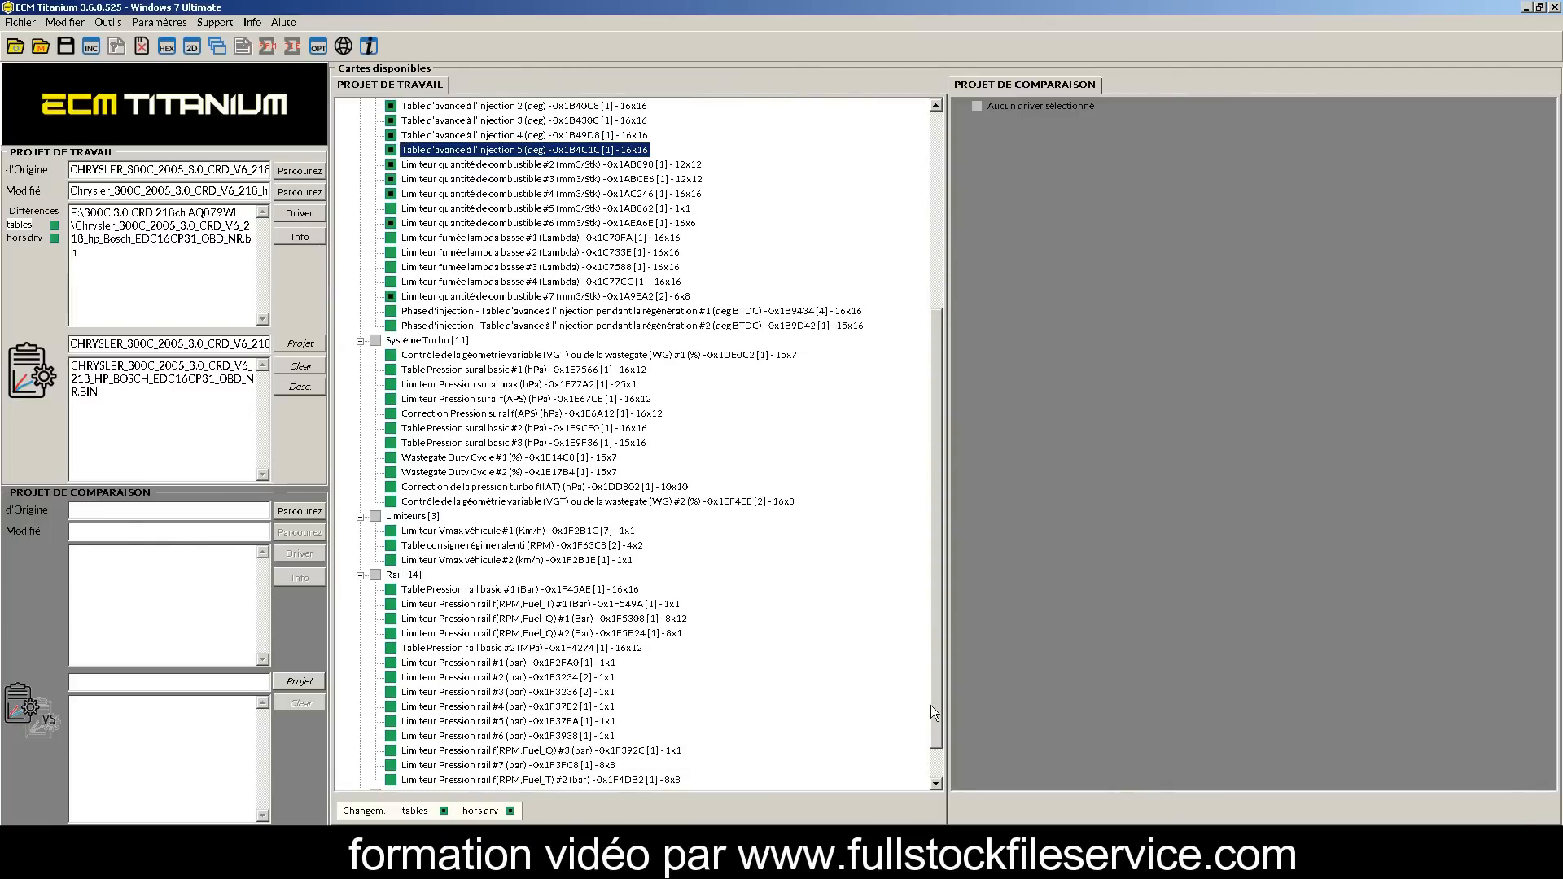
{"action": "double_click", "coordinate": [466, 374]}
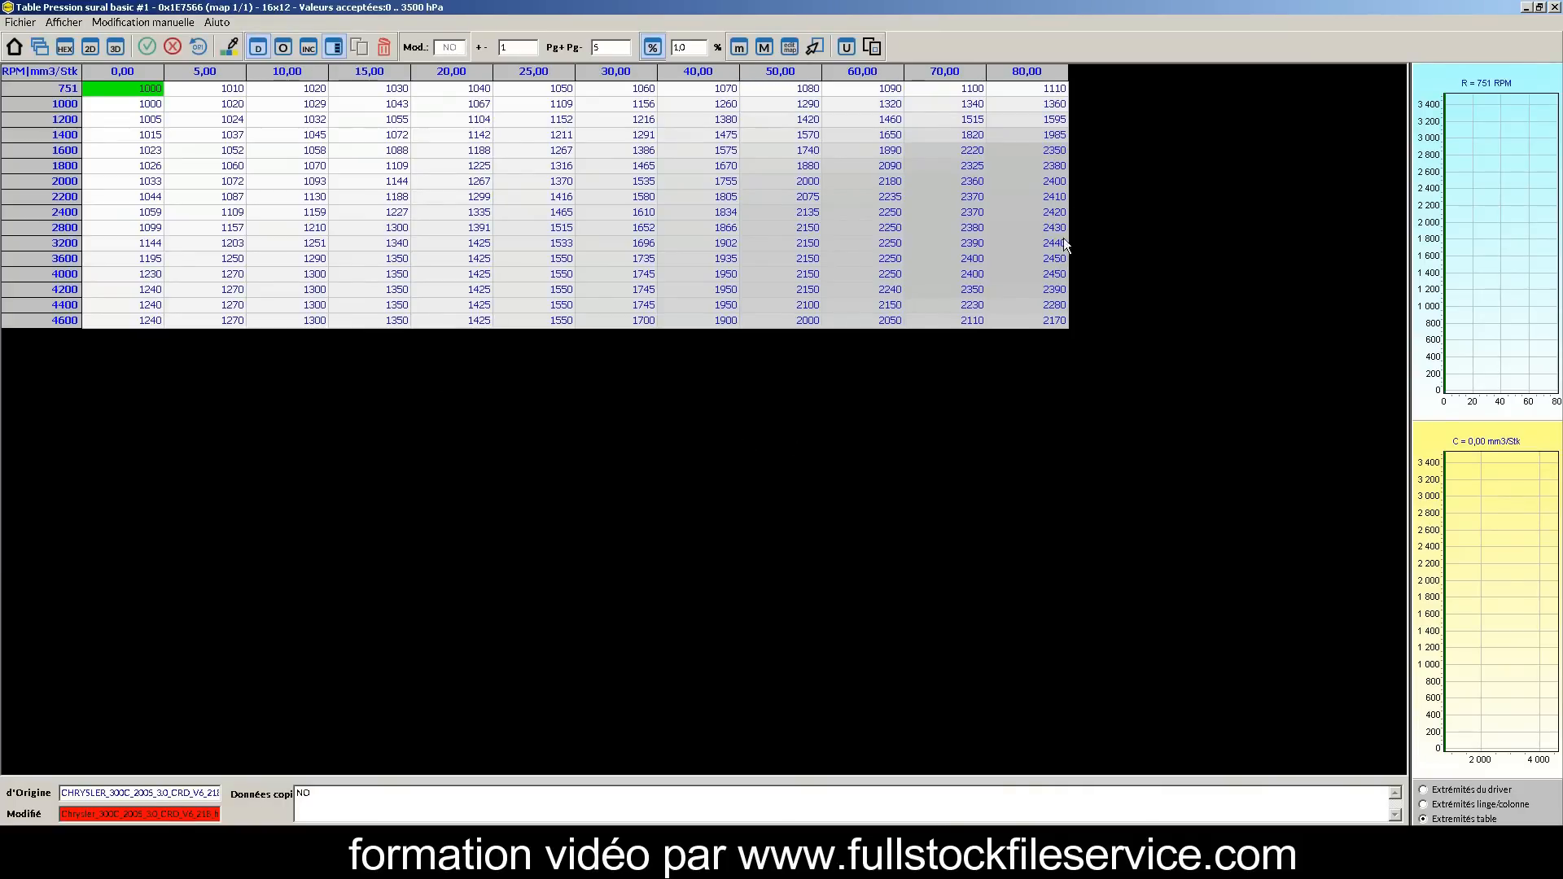
Examine the boost pressure values at 80 mm3/Stk in the 3600–4600 RPM rows.
{"action": "left_click_drag", "start_coordinate": [1055, 260], "coordinate": [1047, 275]}
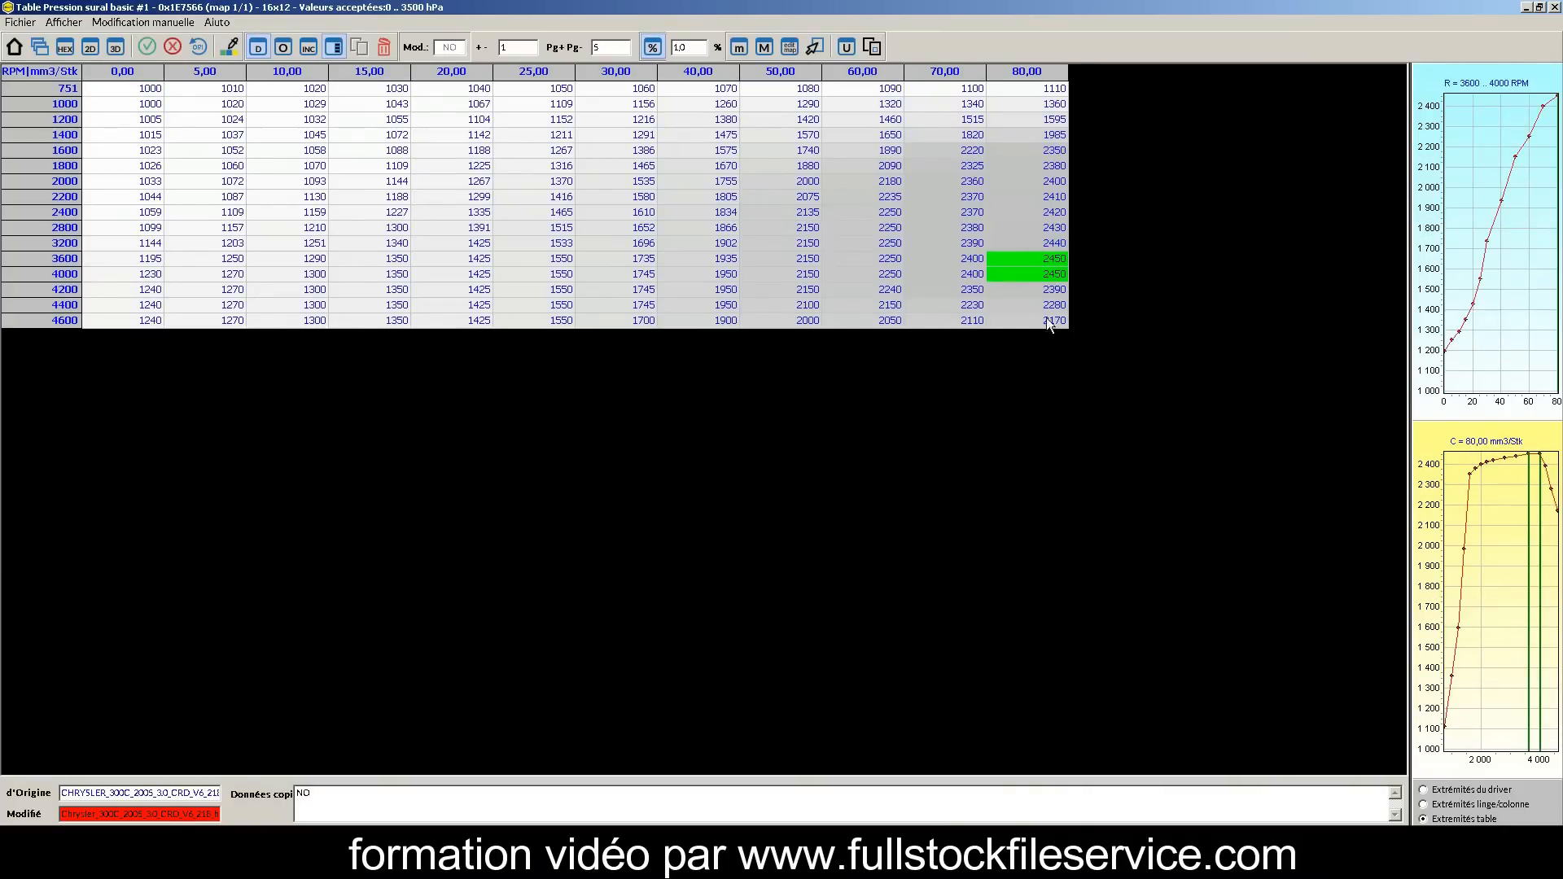
{"action": "left_click", "coordinate": [1051, 290]}
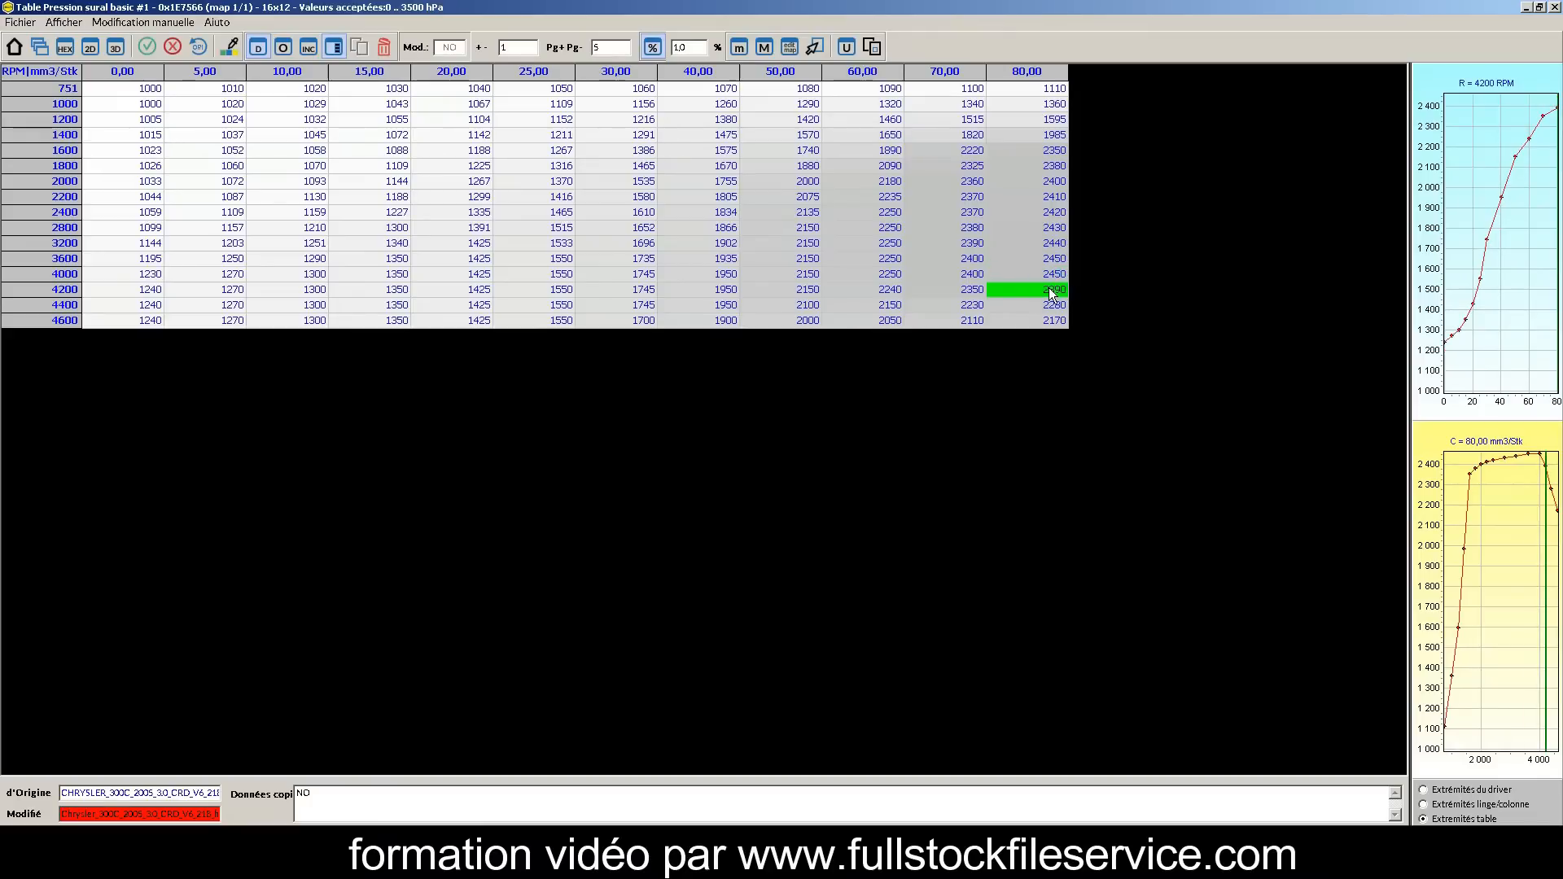
{"action": "key", "text": "Down"}
{"action": "key", "text": "Down"}
{"action": "key", "text": "Up"}
{"action": "key", "text": "Up"}
Select the 1400–4600 RPM, 25–80 mm3/Stk area of boost pressure map #1 and show the table as increments.
{"action": "left_click_drag", "start_coordinate": [487, 136], "coordinate": [1182, 407]}
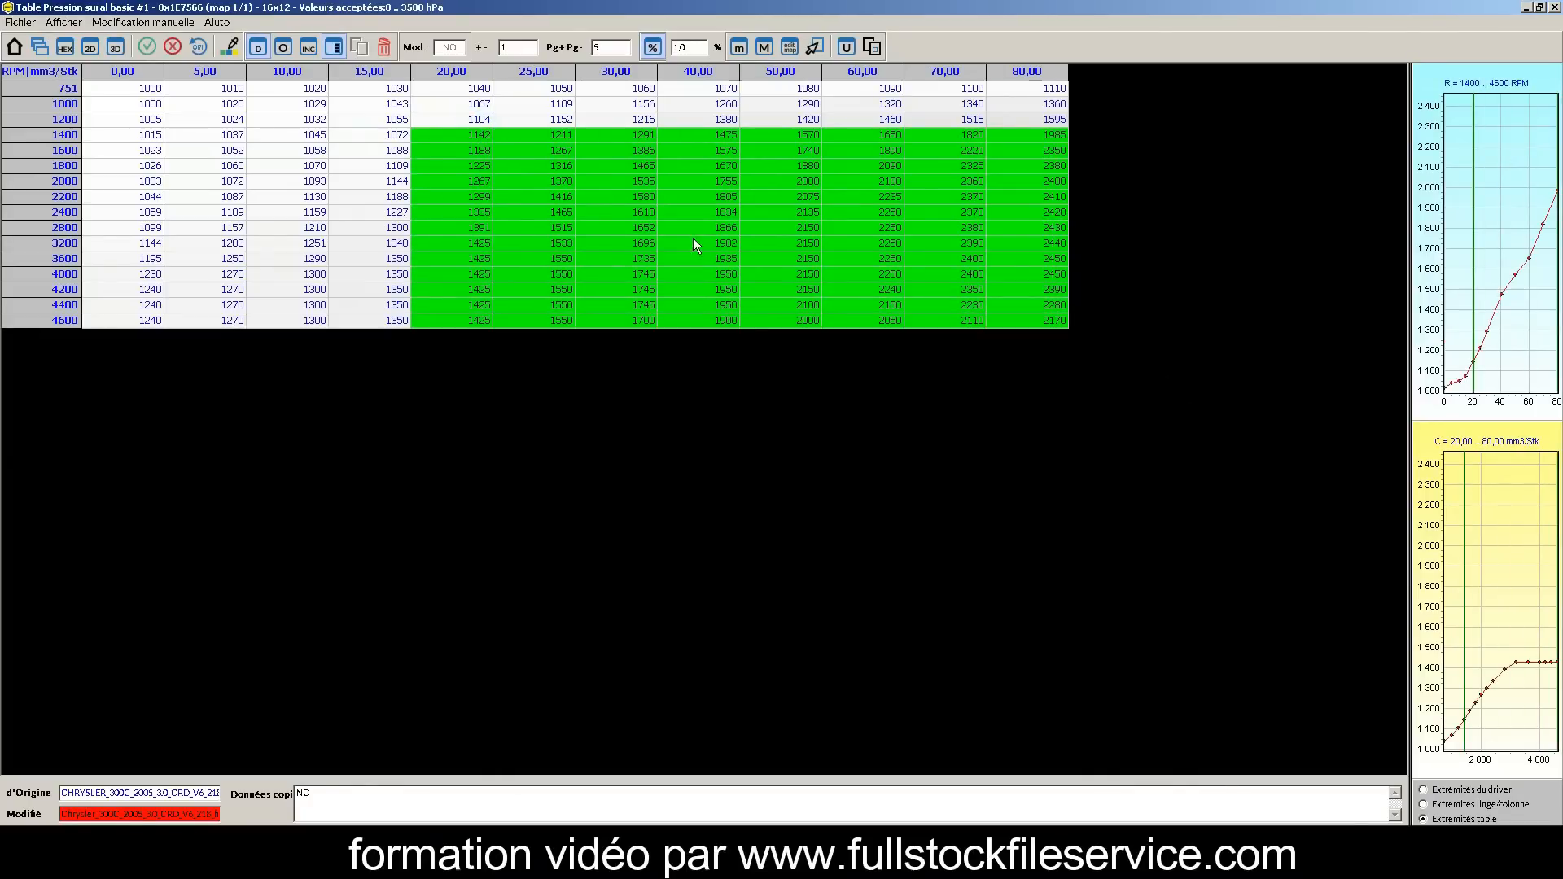
{"action": "left_click", "coordinate": [615, 196]}
{"action": "left_click_drag", "start_coordinate": [516, 132], "coordinate": [1076, 330]}
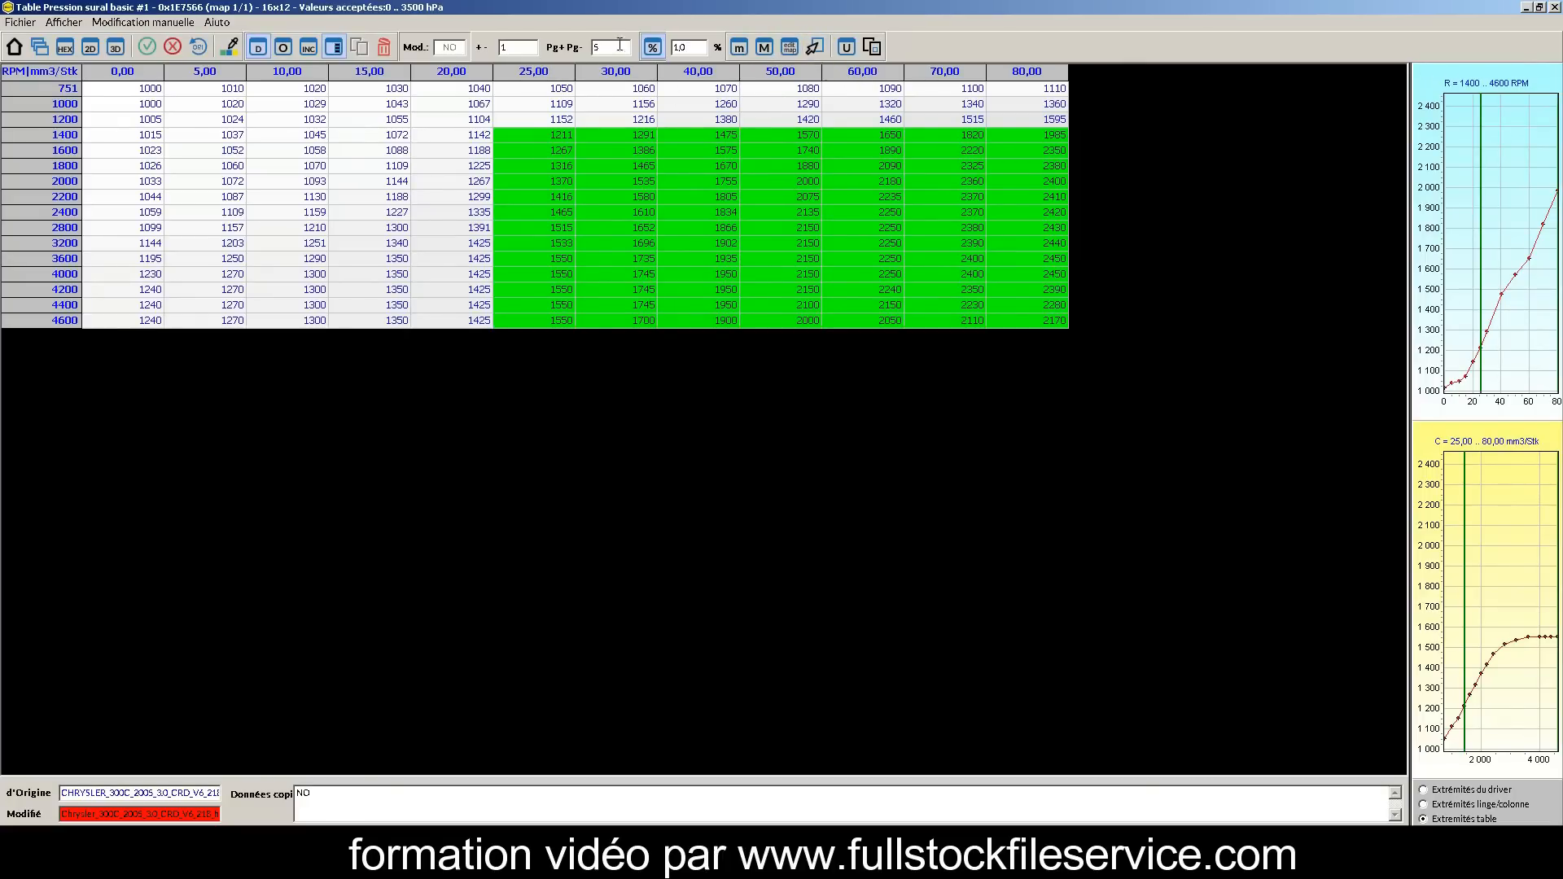
{"action": "left_click", "coordinate": [328, 48]}
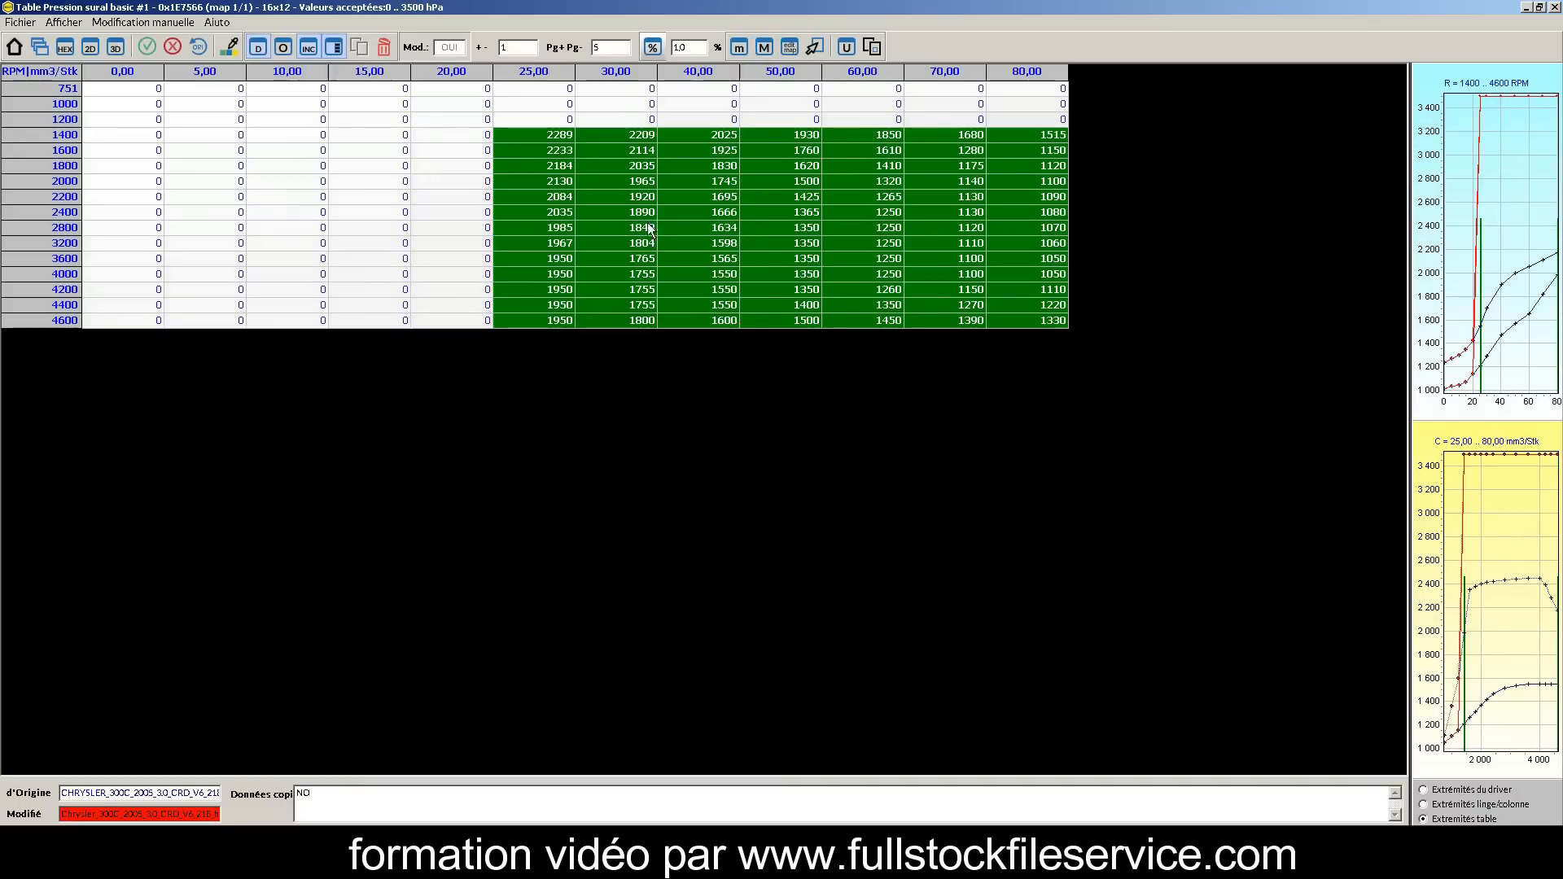
{"action": "left_click", "coordinate": [845, 48]}
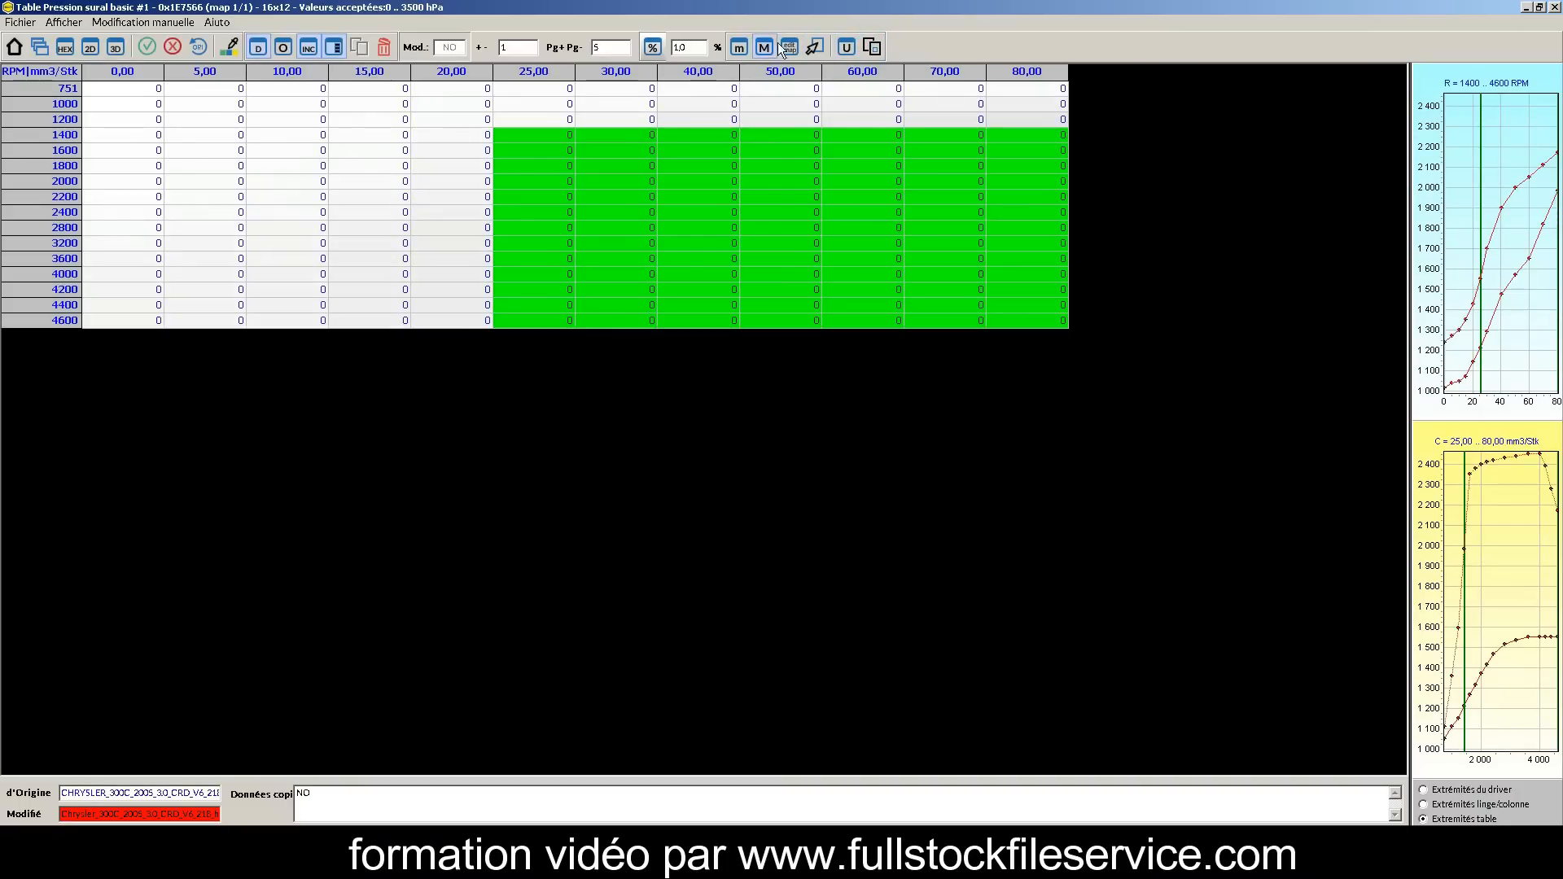
{"action": "left_click", "coordinate": [743, 49]}
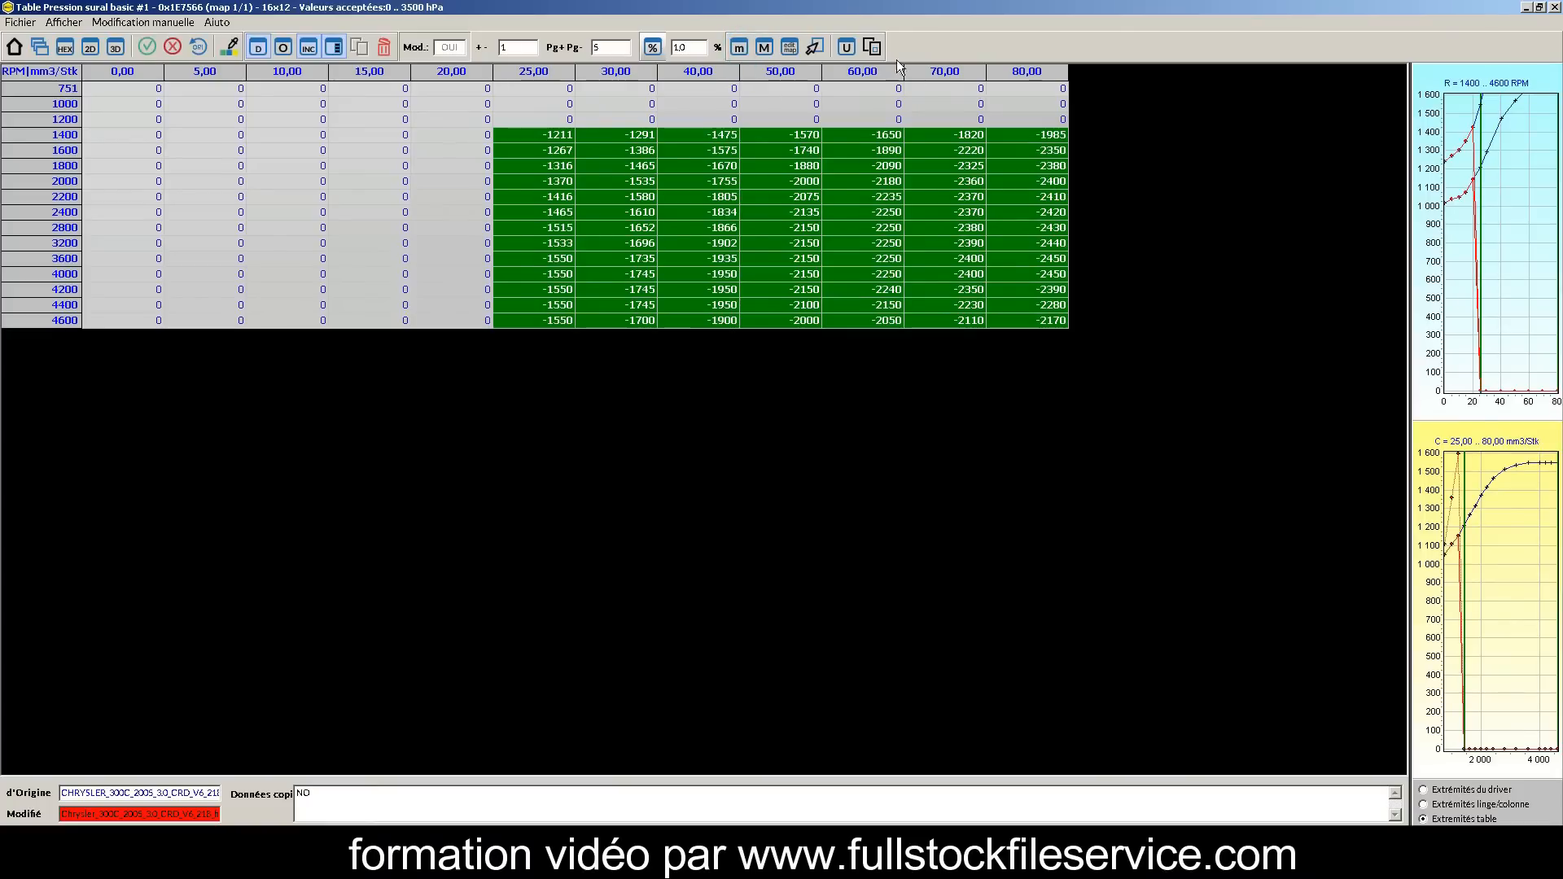
{"action": "left_click", "coordinate": [873, 47]}
Raise the selected area of boost pressure map #1 by 100 hPa and return to the absolute values.
{"action": "type", "text": "100"}
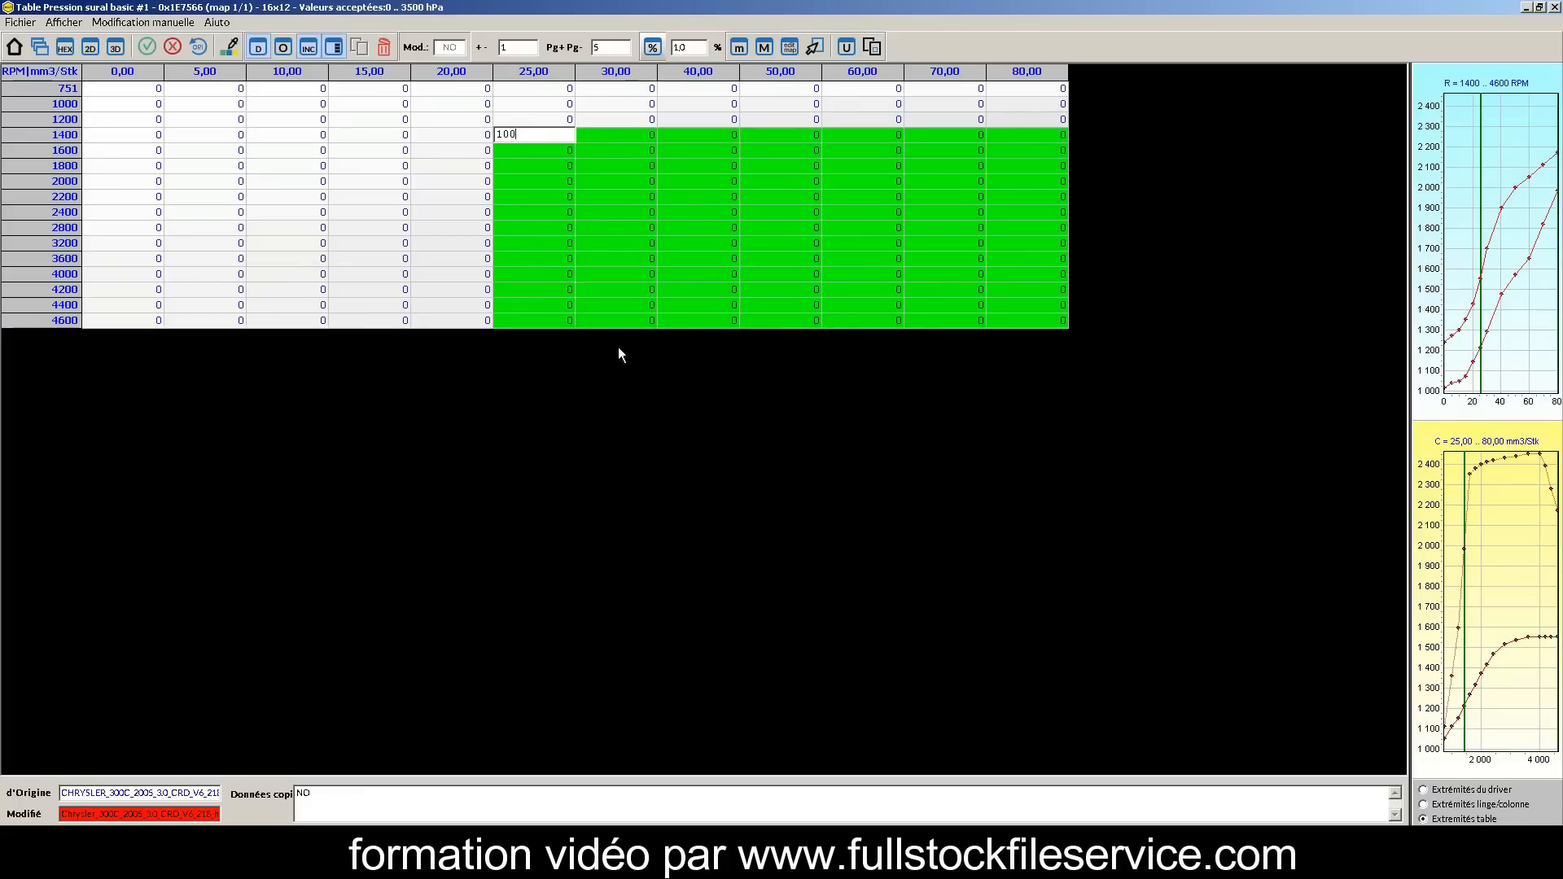
{"action": "key", "text": "Return"}
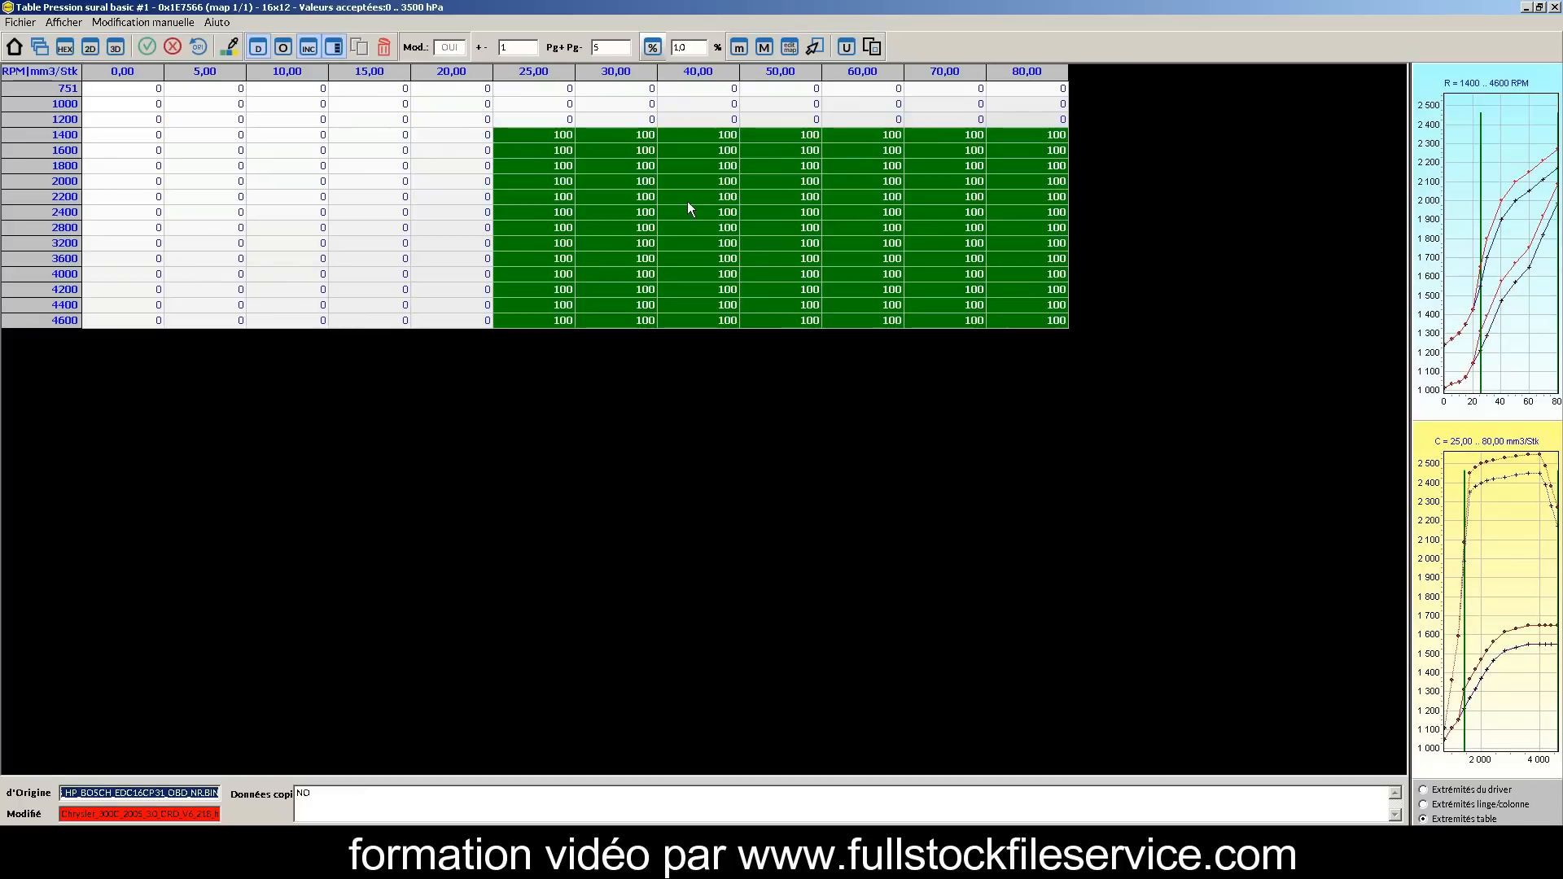
{"action": "left_click", "coordinate": [307, 47]}
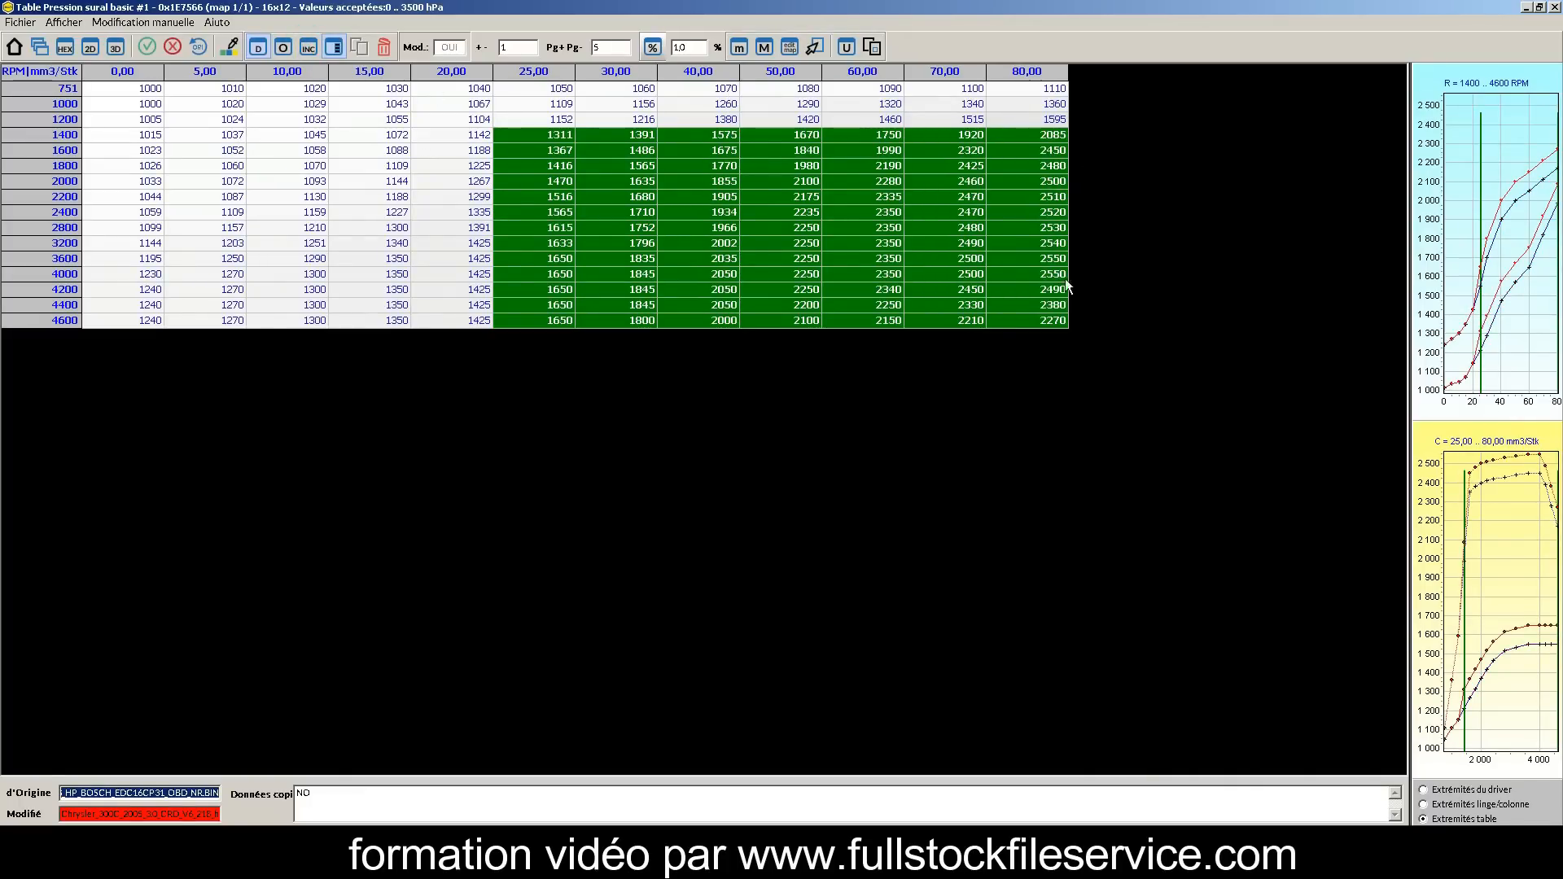
Save the changes to boost pressure map #1 and open Table Pression sural basic #2.
{"action": "left_click", "coordinate": [1554, 7]}
{"action": "left_click", "coordinate": [546, 565]}
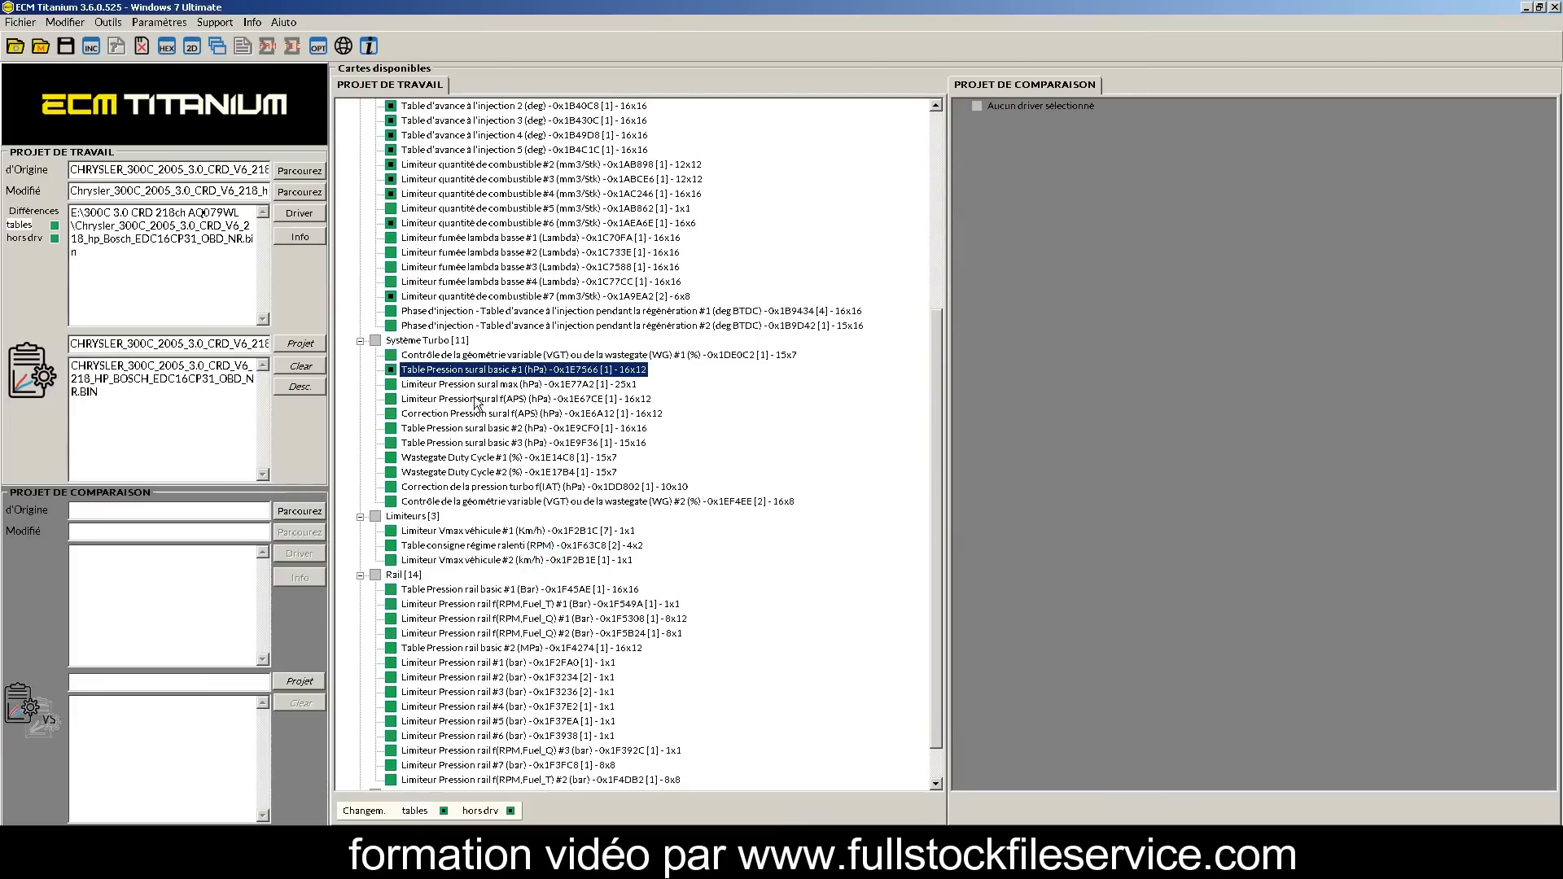
{"action": "double_click", "coordinate": [440, 428]}
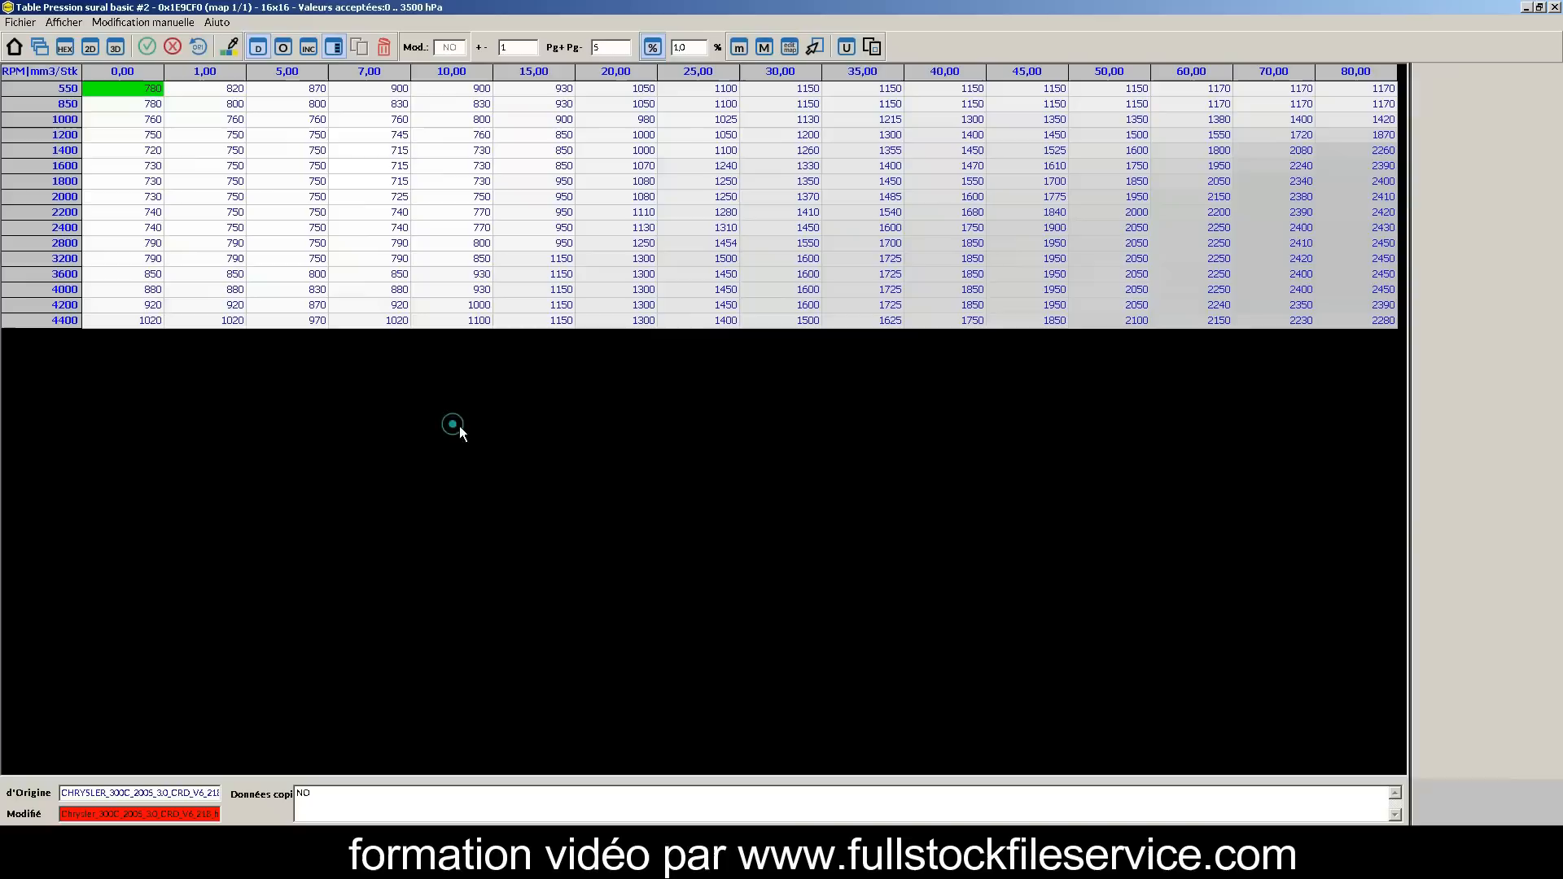
Raise boost pressure map #2 by 100 hPa over 1400–4400 RPM and 25–80 mm3/Stk using the increment view, and return to the absolute values.
{"action": "left_click_drag", "start_coordinate": [1384, 327], "coordinate": [731, 155]}
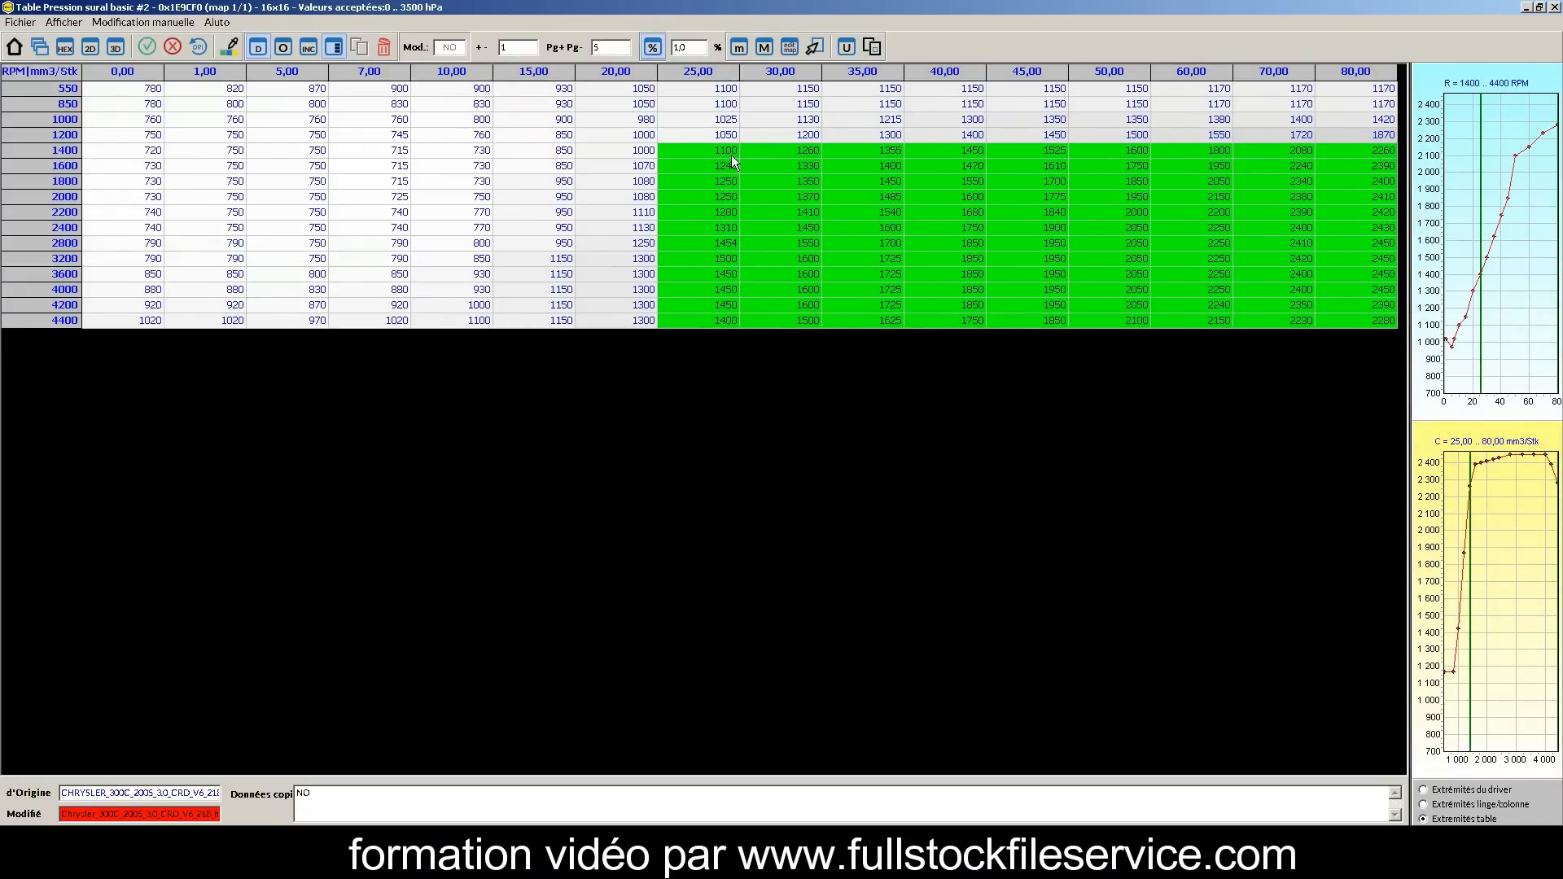
{"action": "left_click", "coordinate": [785, 48]}
{"action": "left_click", "coordinate": [308, 47]}
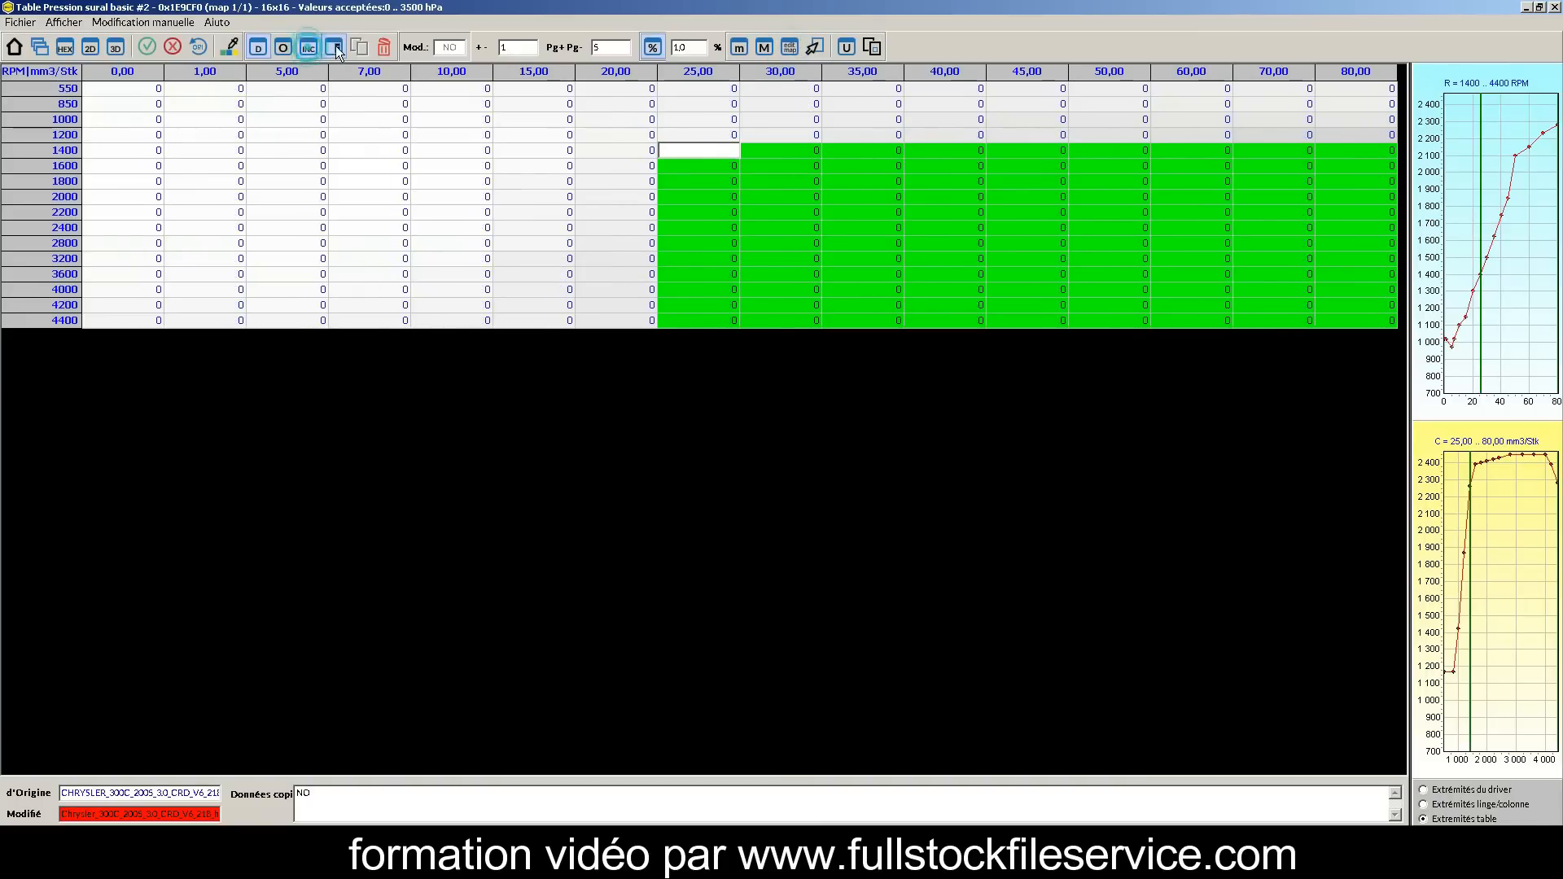
{"action": "type", "text": "10"}
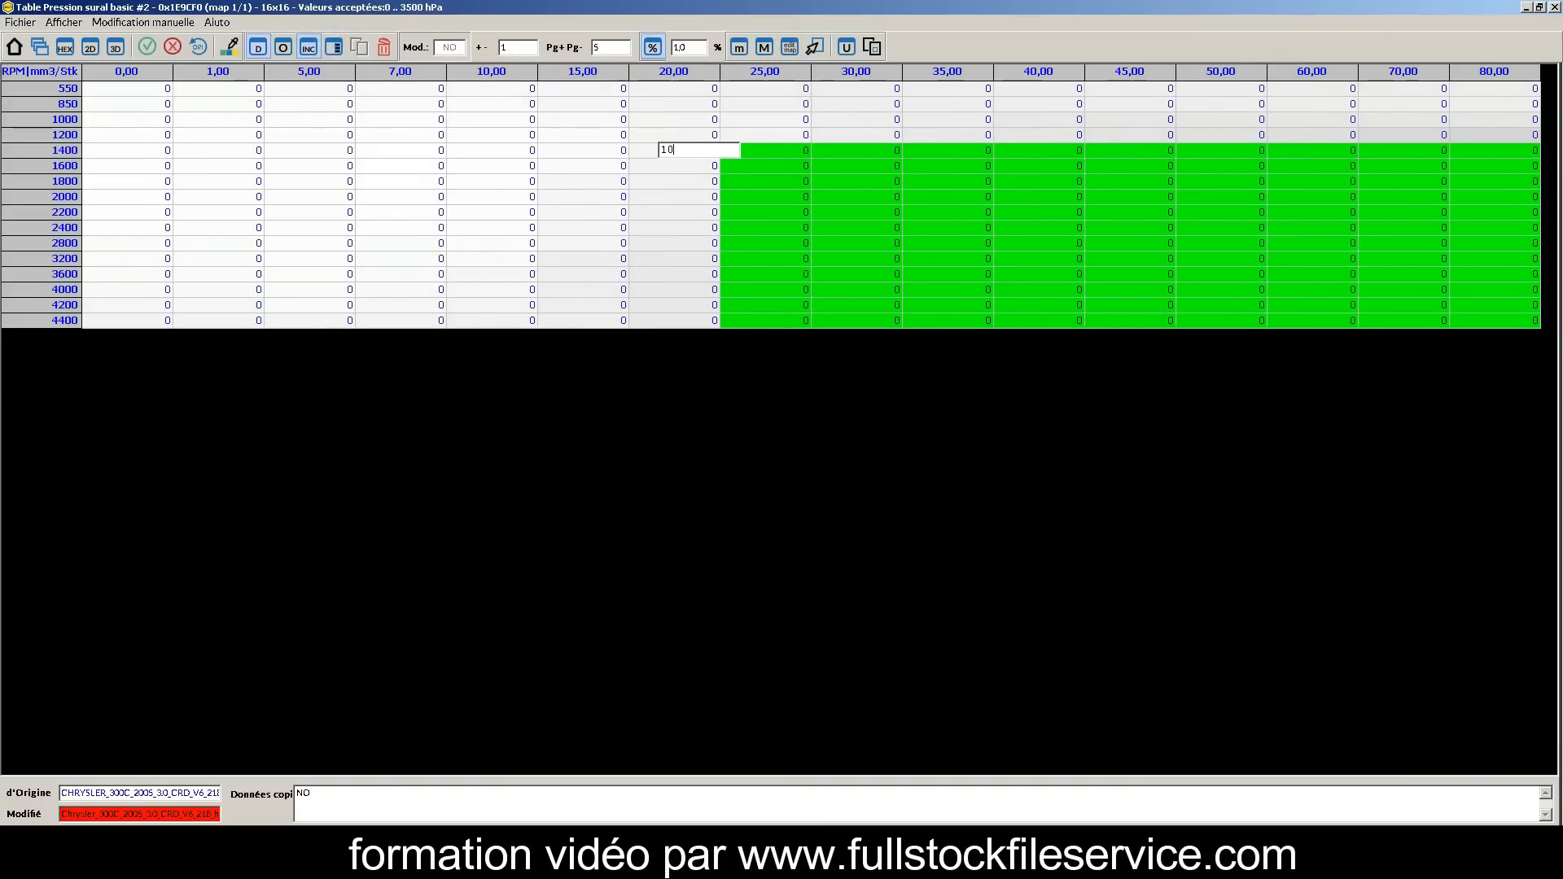
{"action": "key", "text": "Return"}
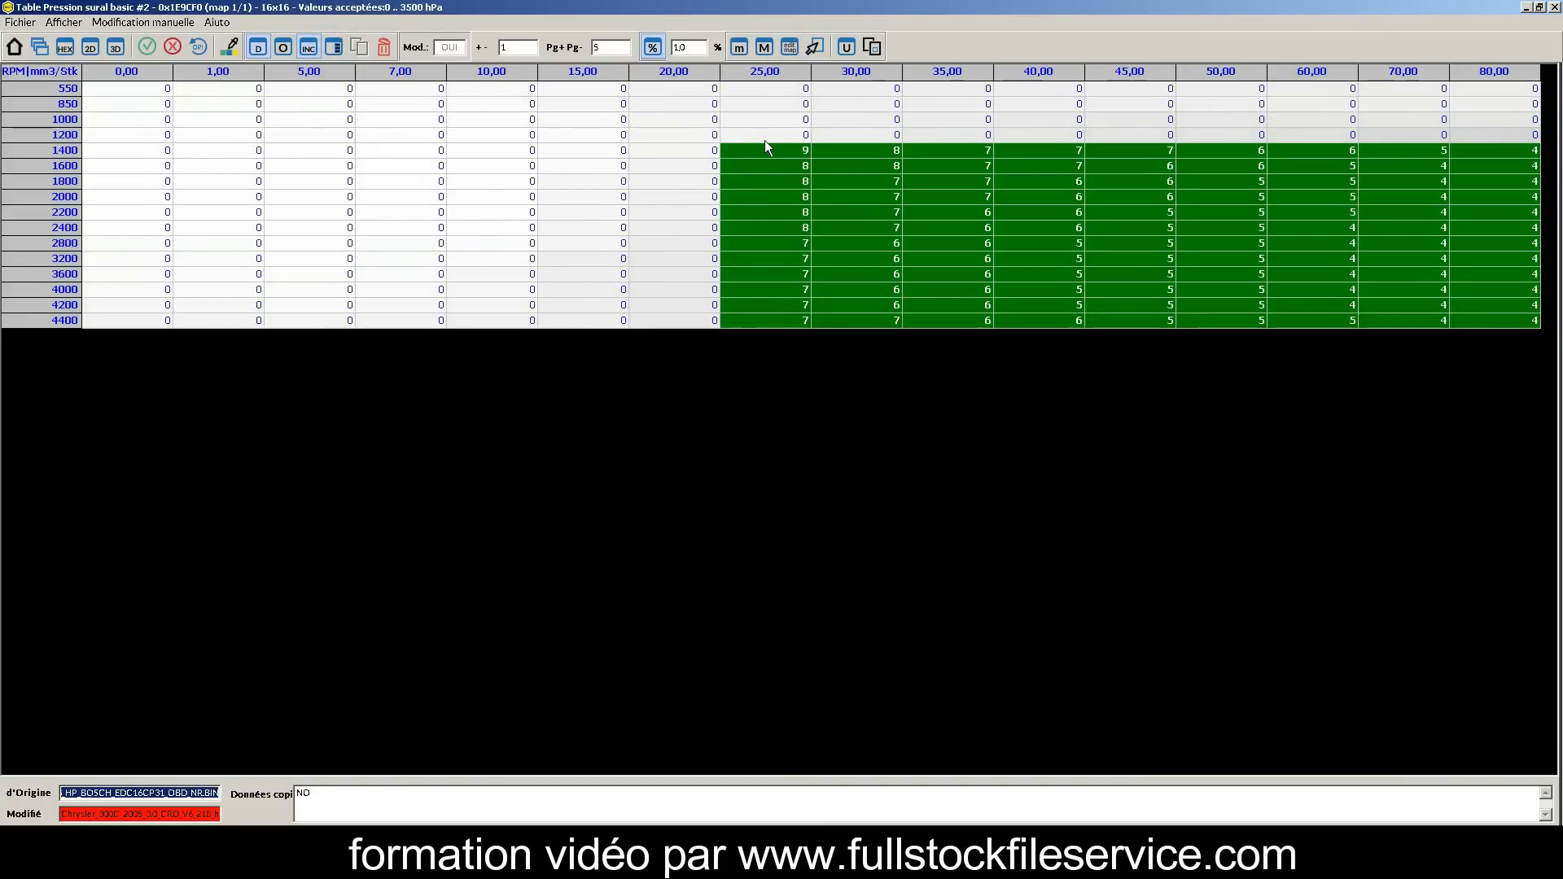
{"action": "left_click", "coordinate": [308, 47]}
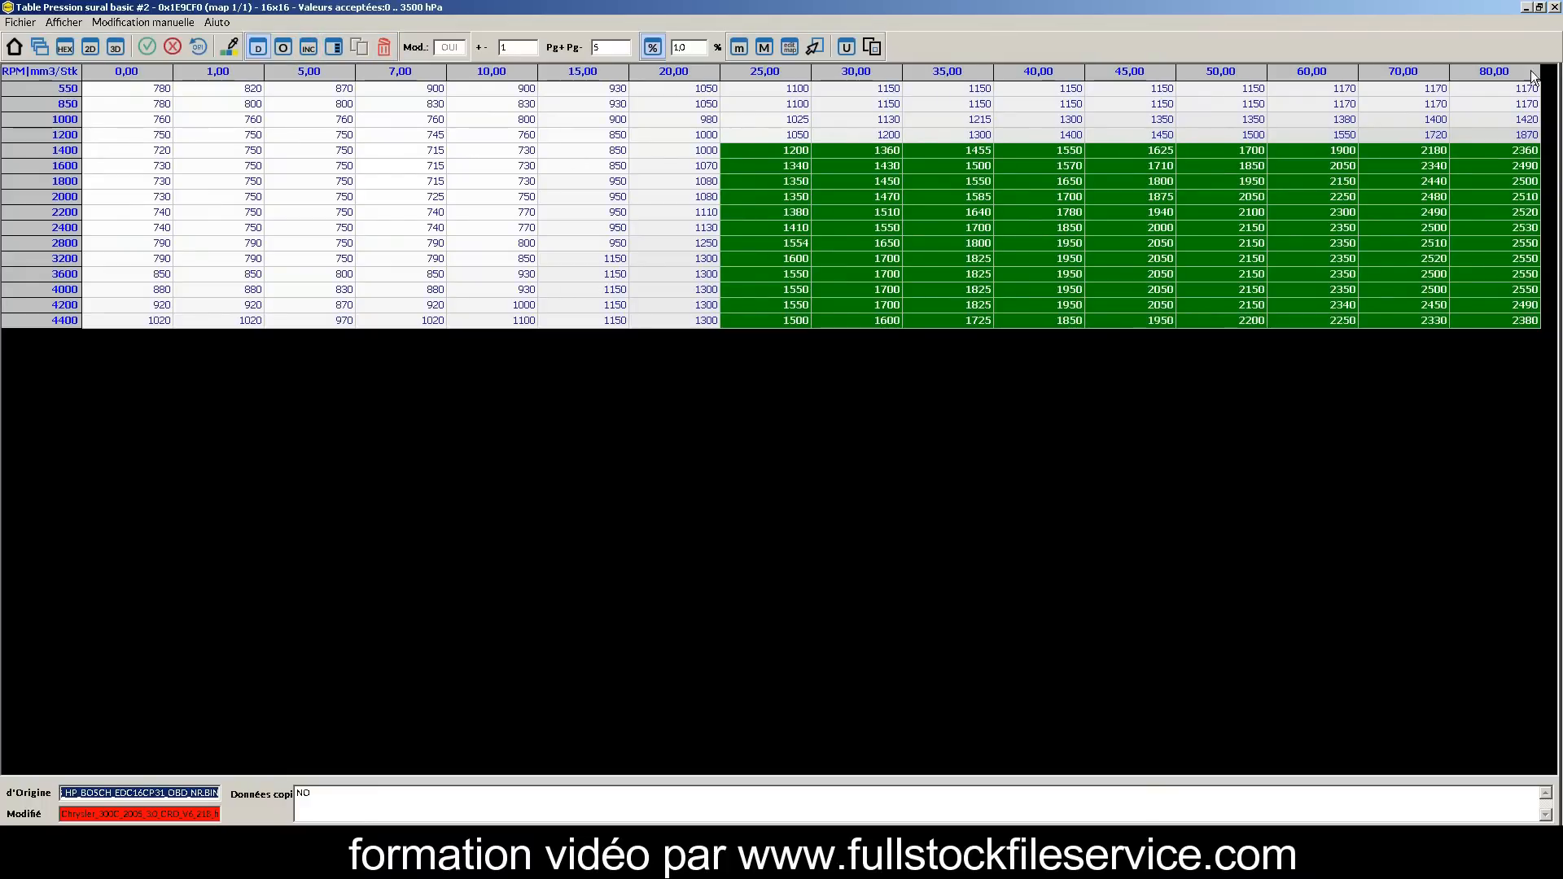
Save the changes to boost pressure map #2 and open Table Pression sural basic #3.
{"action": "left_click", "coordinate": [1551, 8]}
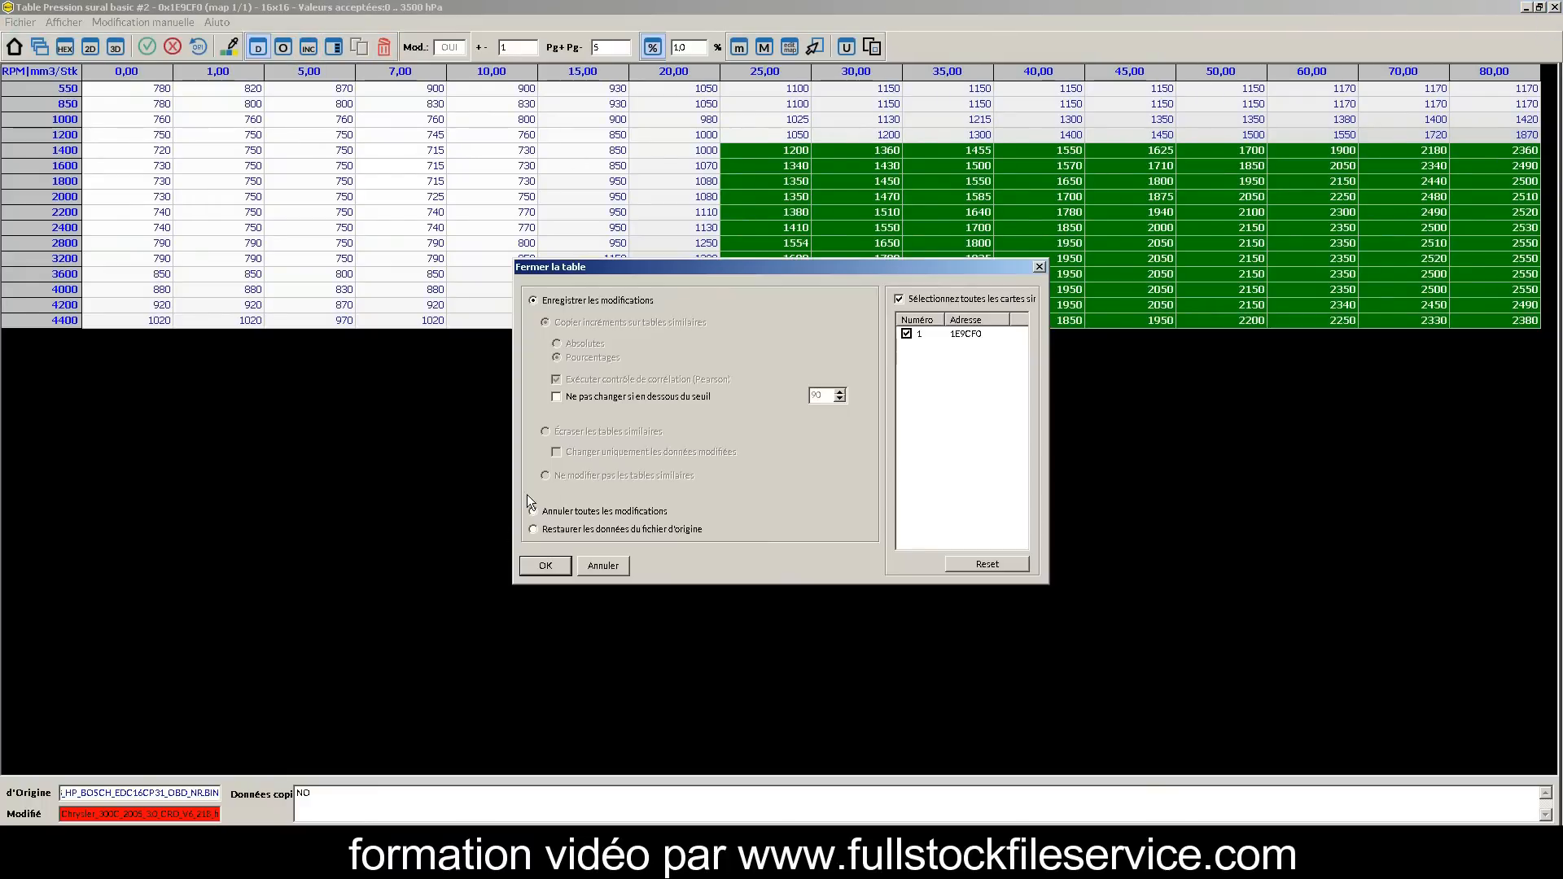
{"action": "left_click", "coordinate": [523, 564]}
{"action": "double_click", "coordinate": [455, 443]}
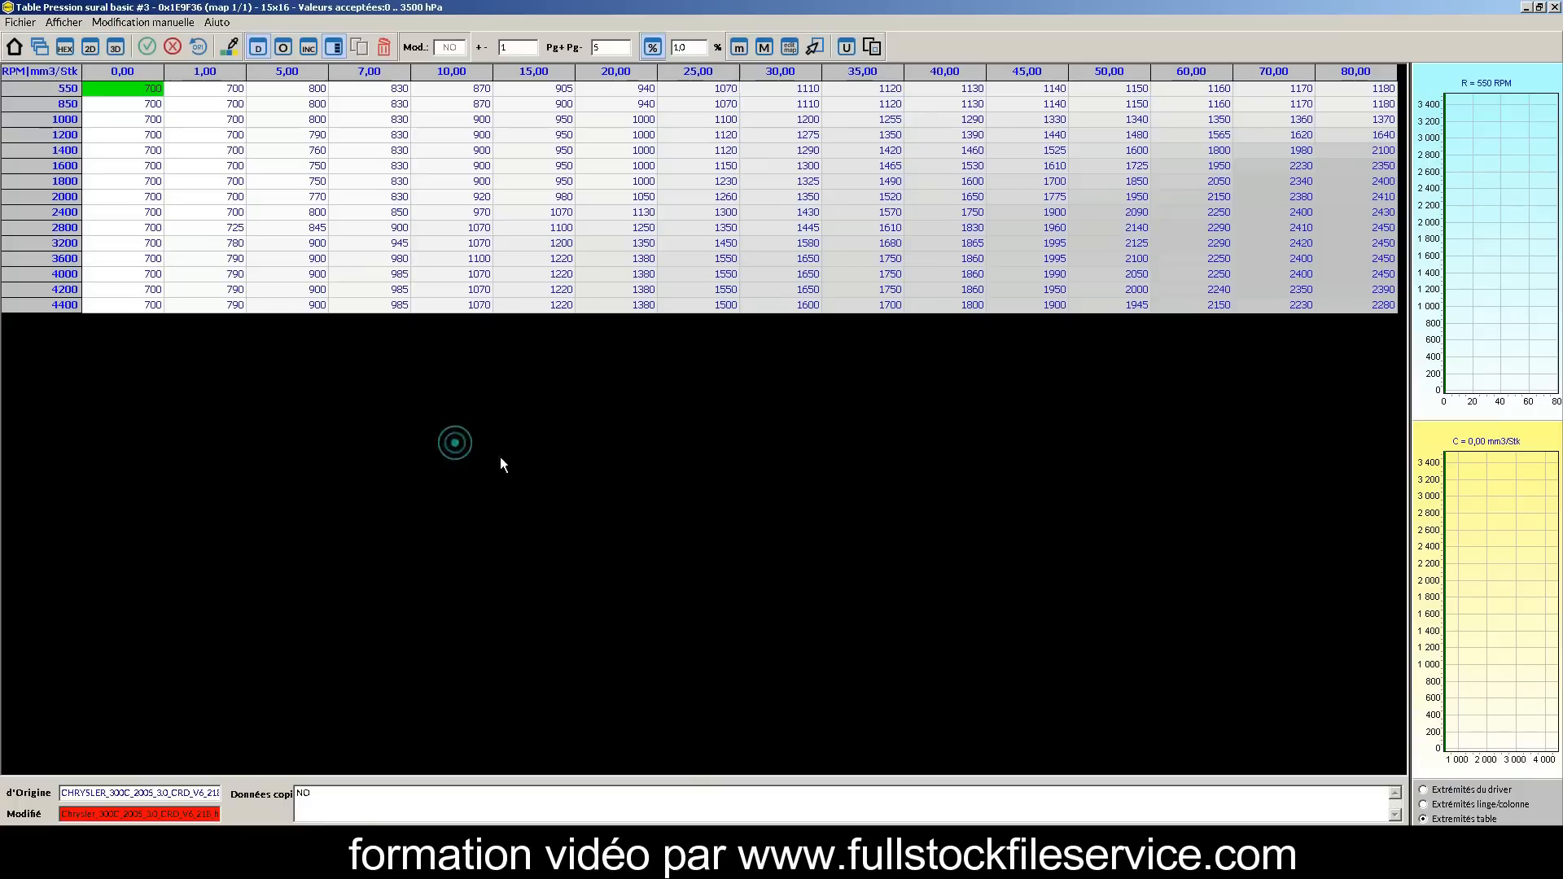
Raise boost pressure map #3 by 100 hPa over 1400–4400 RPM and 25–80 mm3/Stk using the increment view, and return to the absolute values.
{"action": "left_click_drag", "start_coordinate": [1385, 309], "coordinate": [721, 154]}
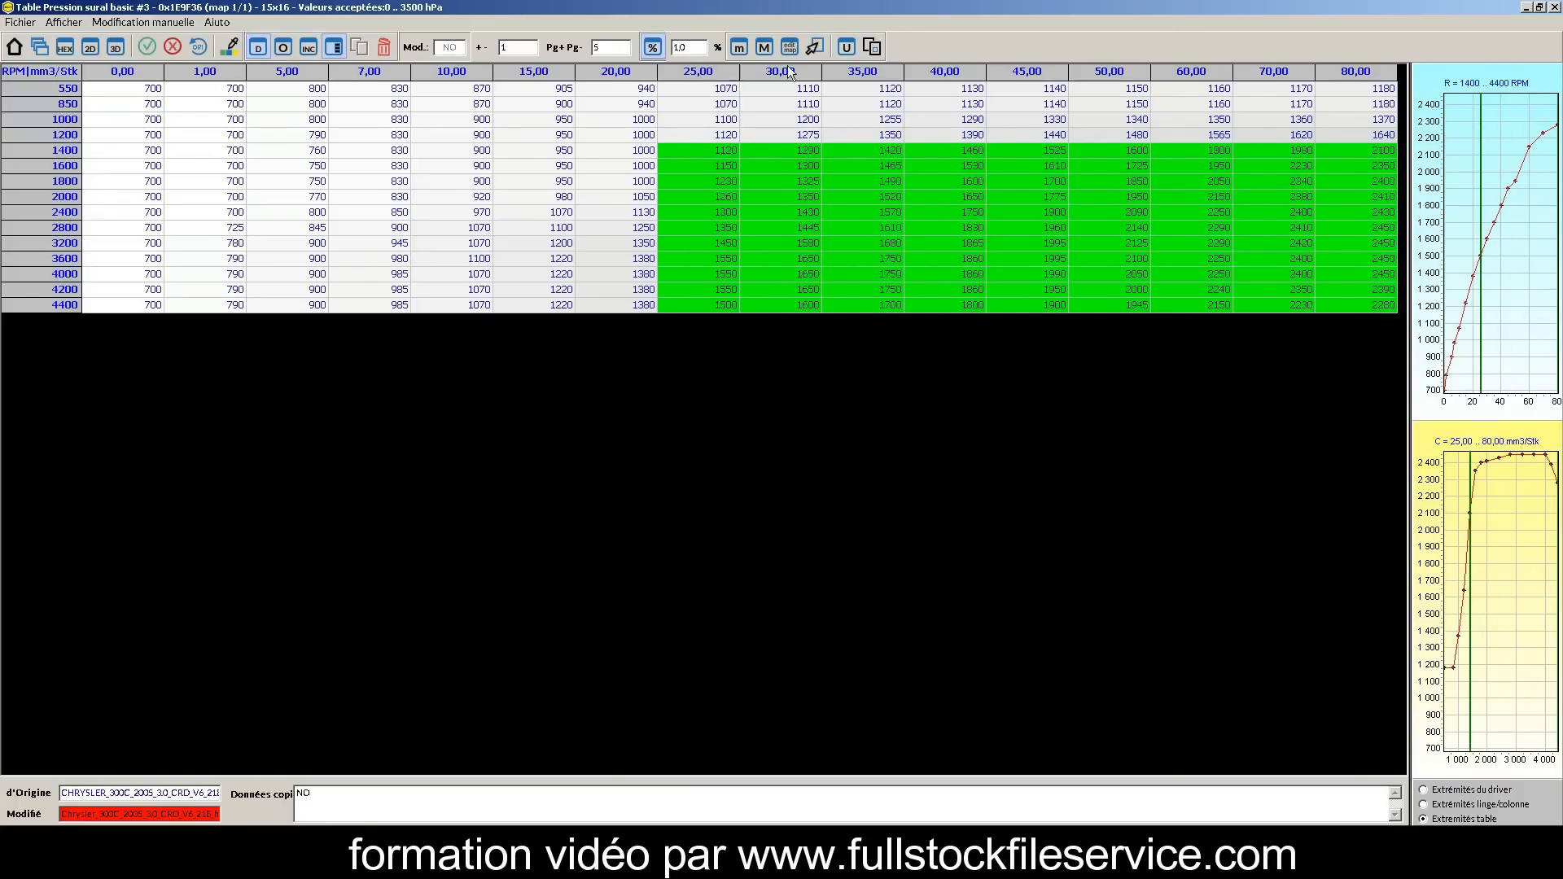
{"action": "left_click", "coordinate": [310, 44]}
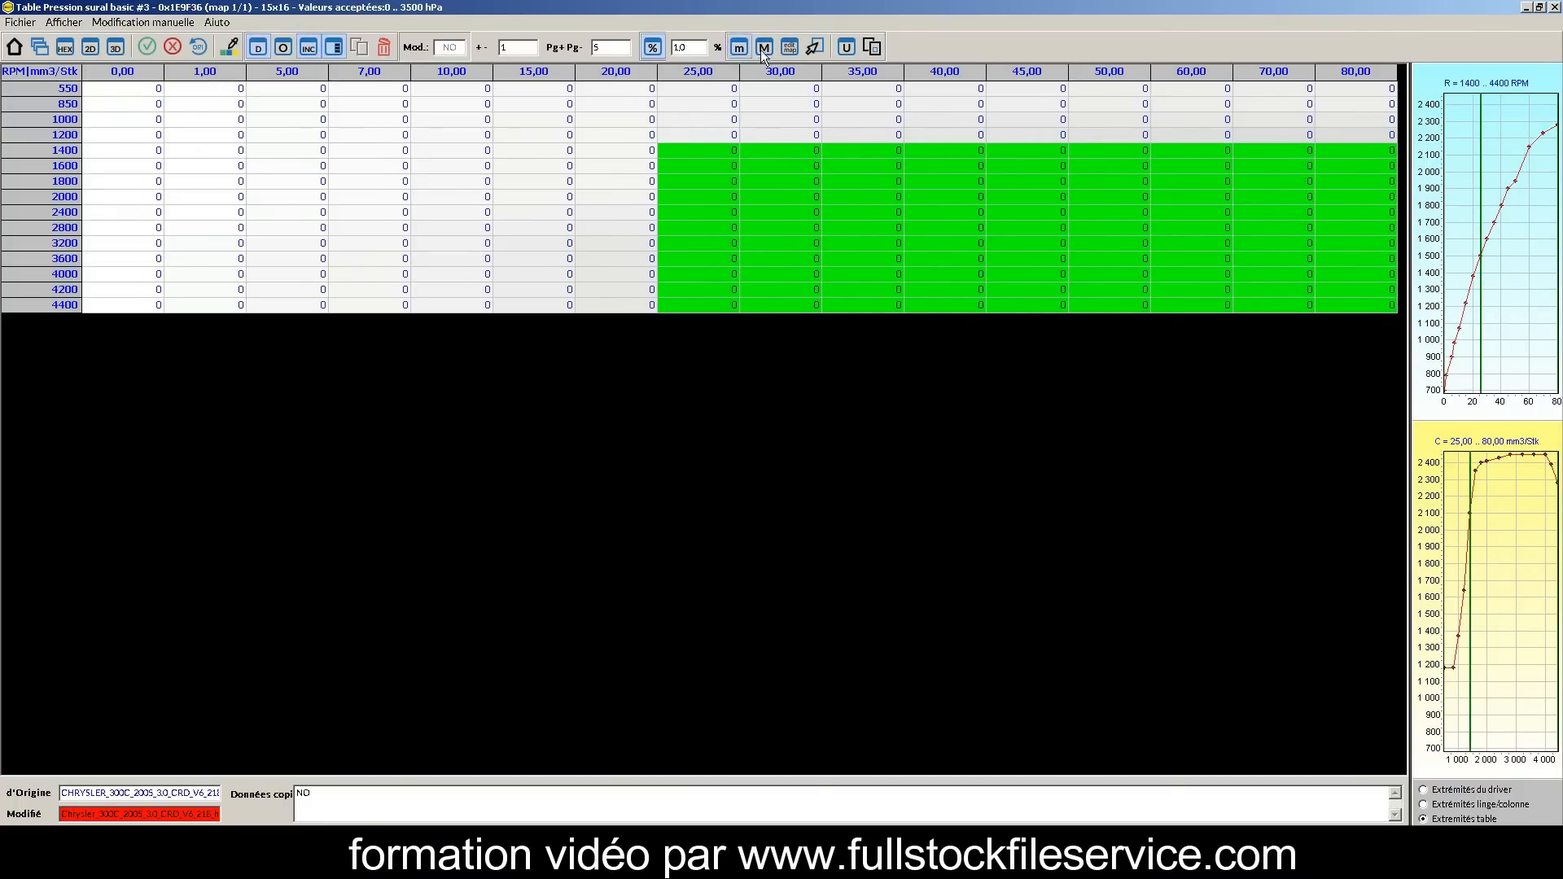
{"action": "left_click", "coordinate": [870, 48]}
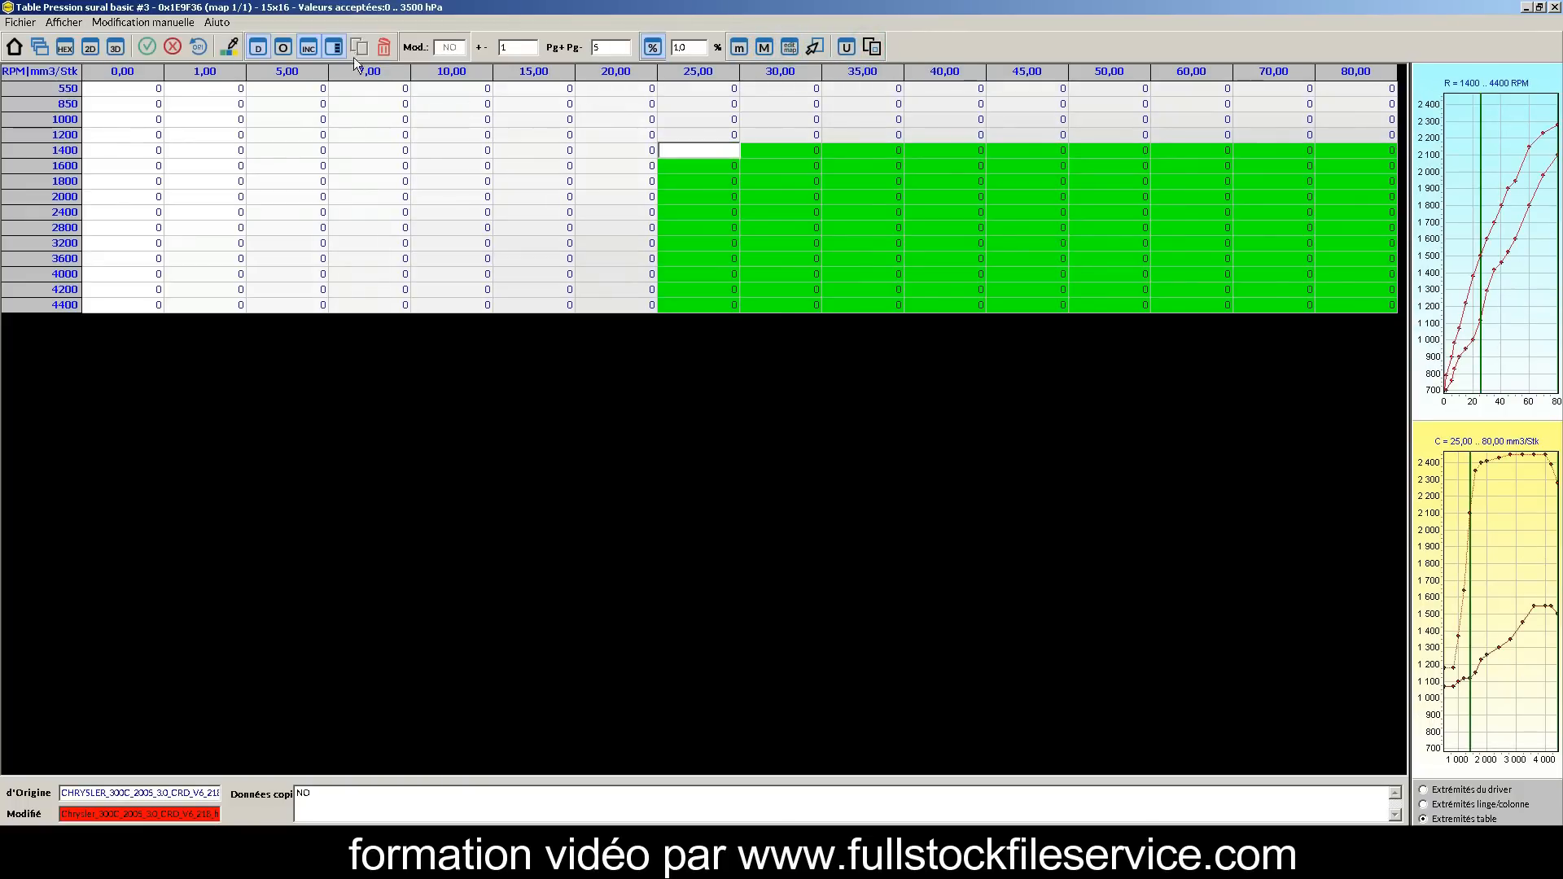
{"action": "type", "text": "100"}
{"action": "key", "text": "Return"}
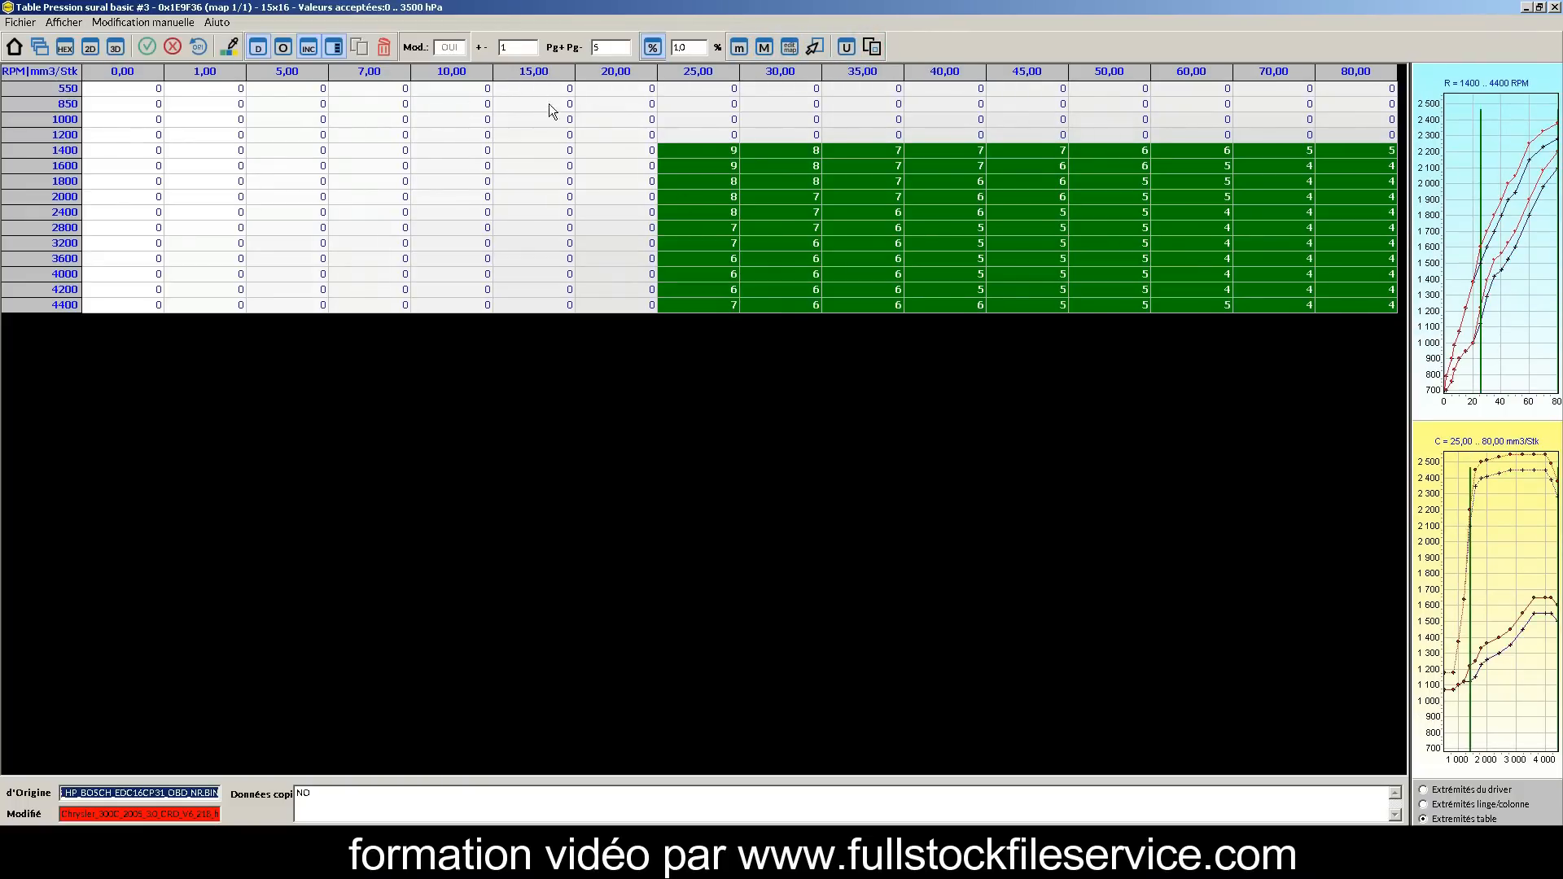
{"action": "left_click", "coordinate": [312, 45]}
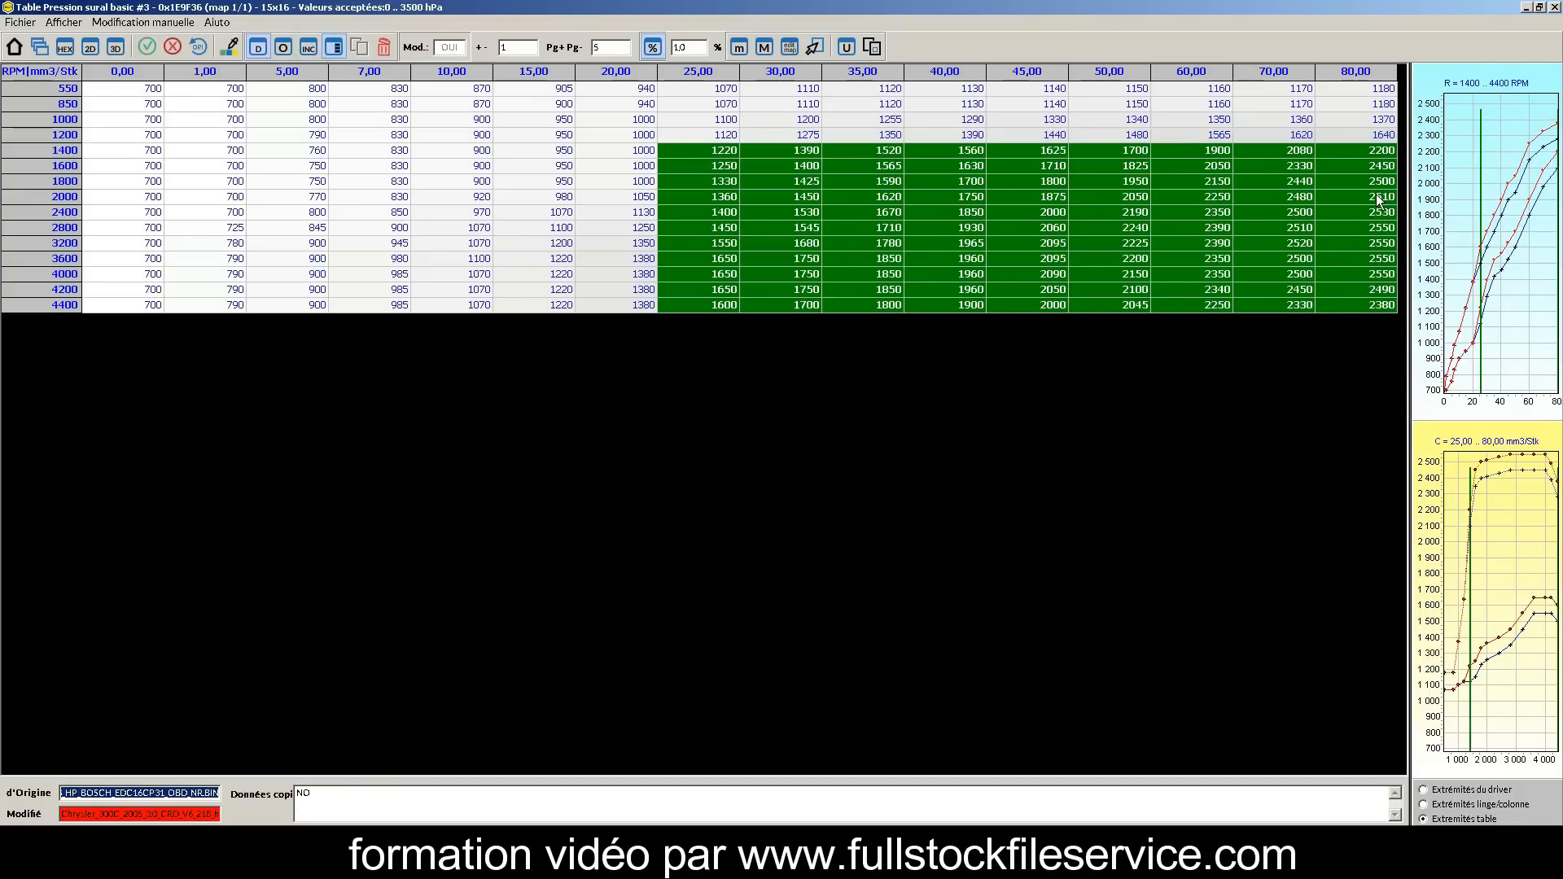
Save the changes to boost pressure map #3 and open Limiteur Pression sural max.
{"action": "left_click", "coordinate": [1555, 7]}
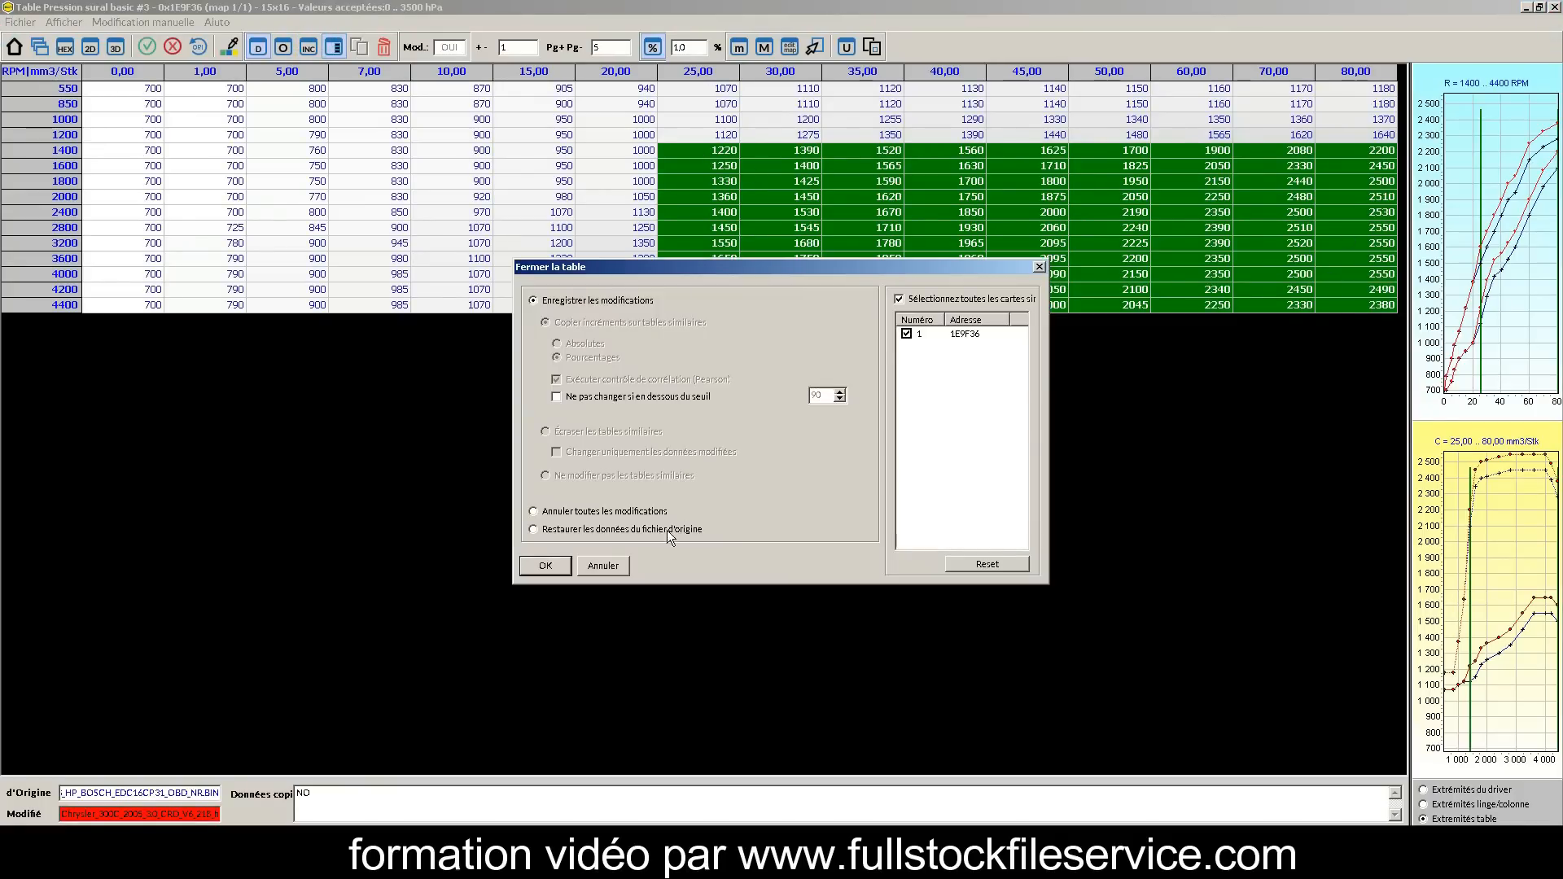
{"action": "left_click", "coordinate": [545, 568]}
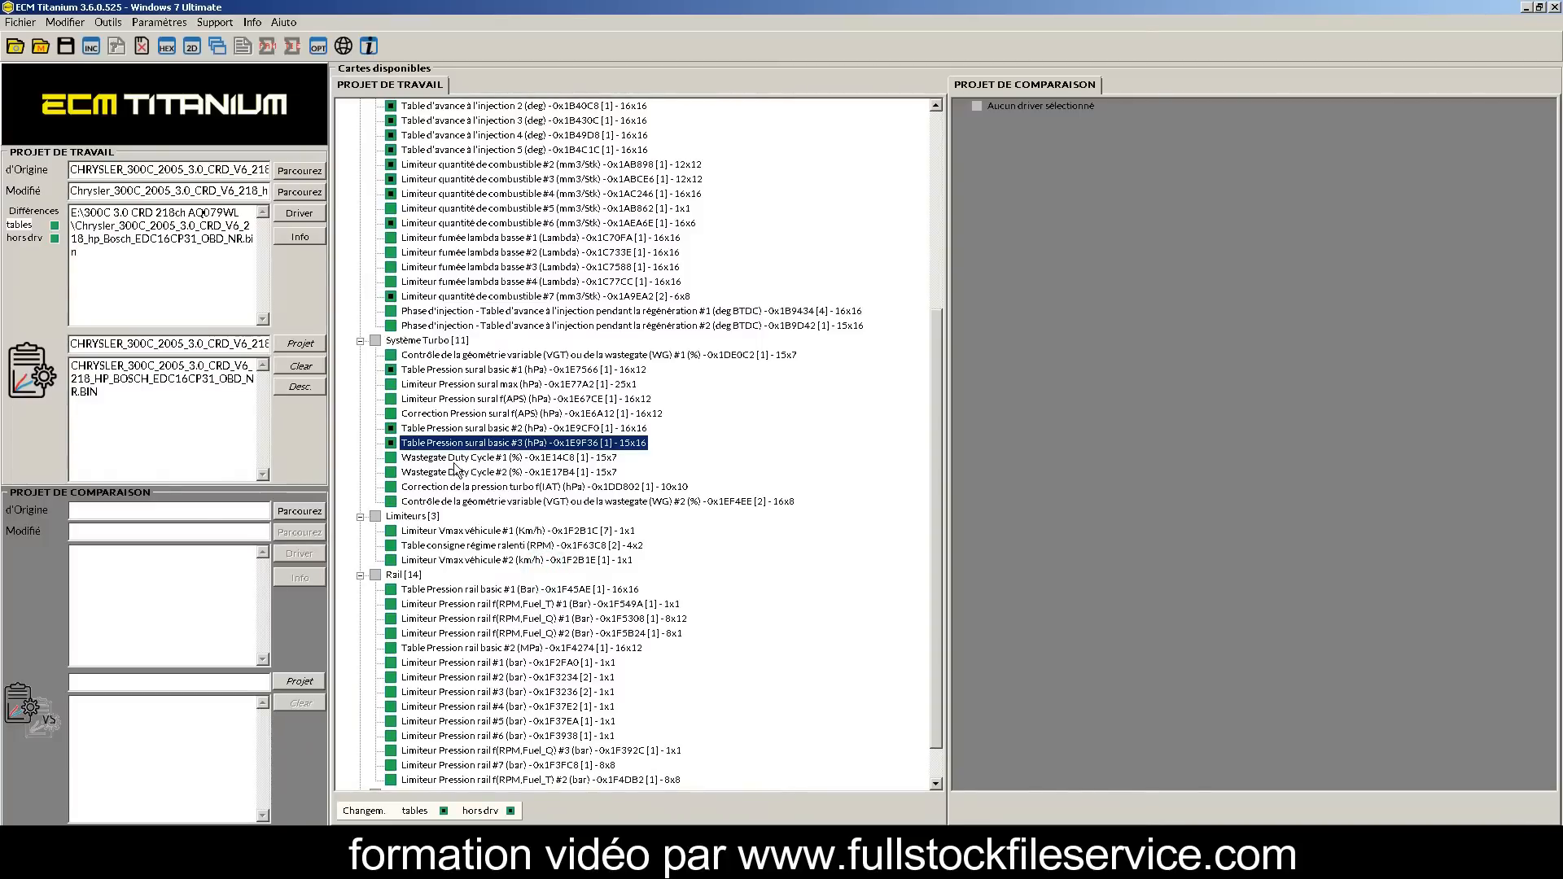
{"action": "double_click", "coordinate": [485, 385]}
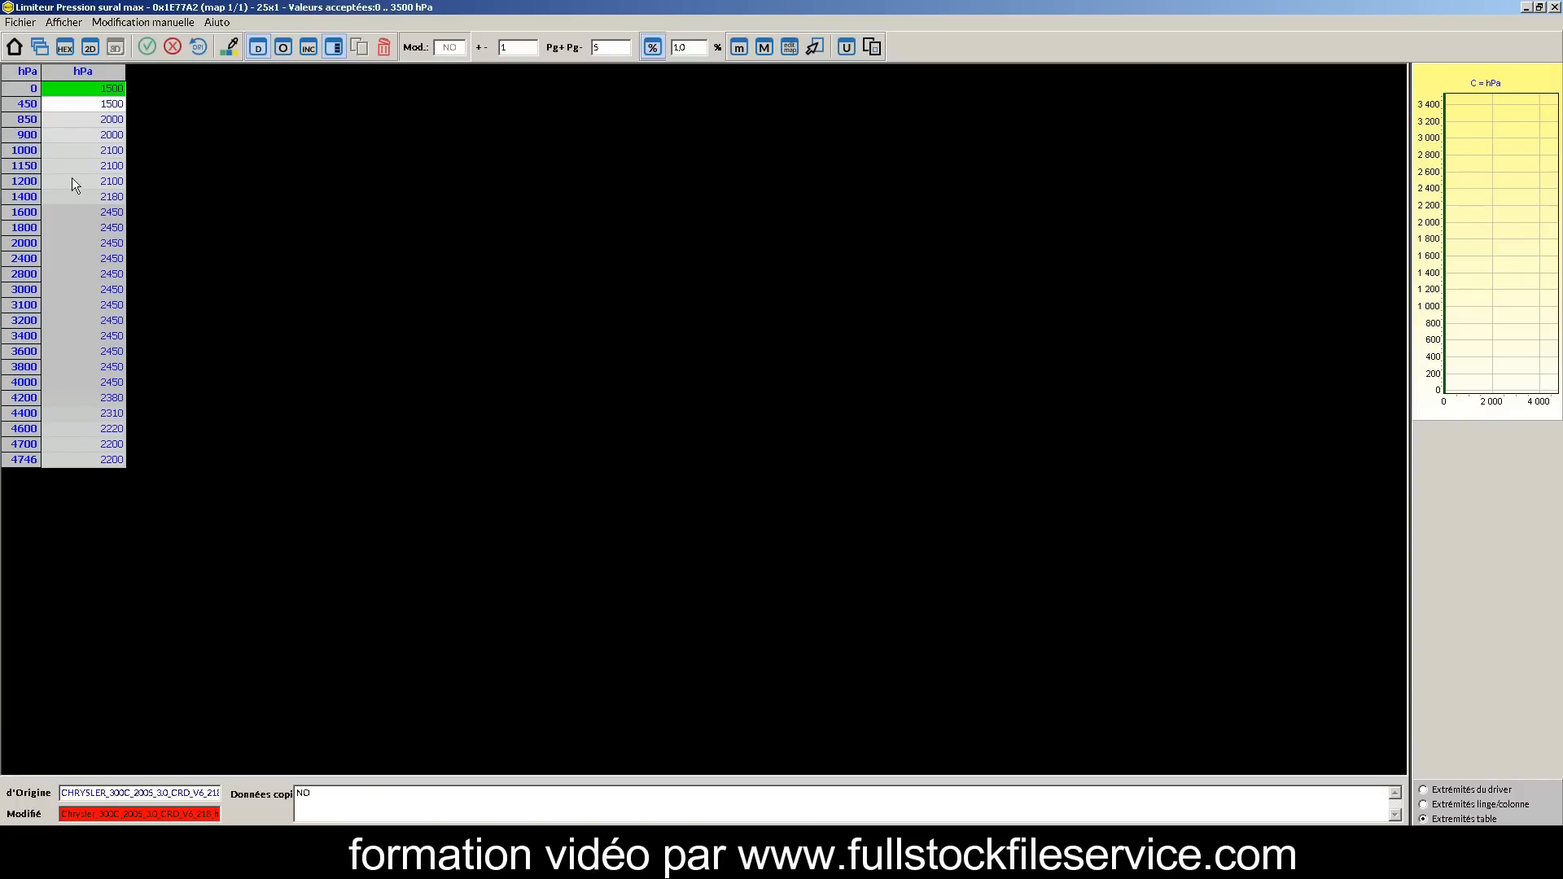
Set the maximum boost pressure limiter to 2600 hPa for all rows from 1400 to 4746.
{"action": "left_click_drag", "start_coordinate": [77, 193], "coordinate": [62, 508]}
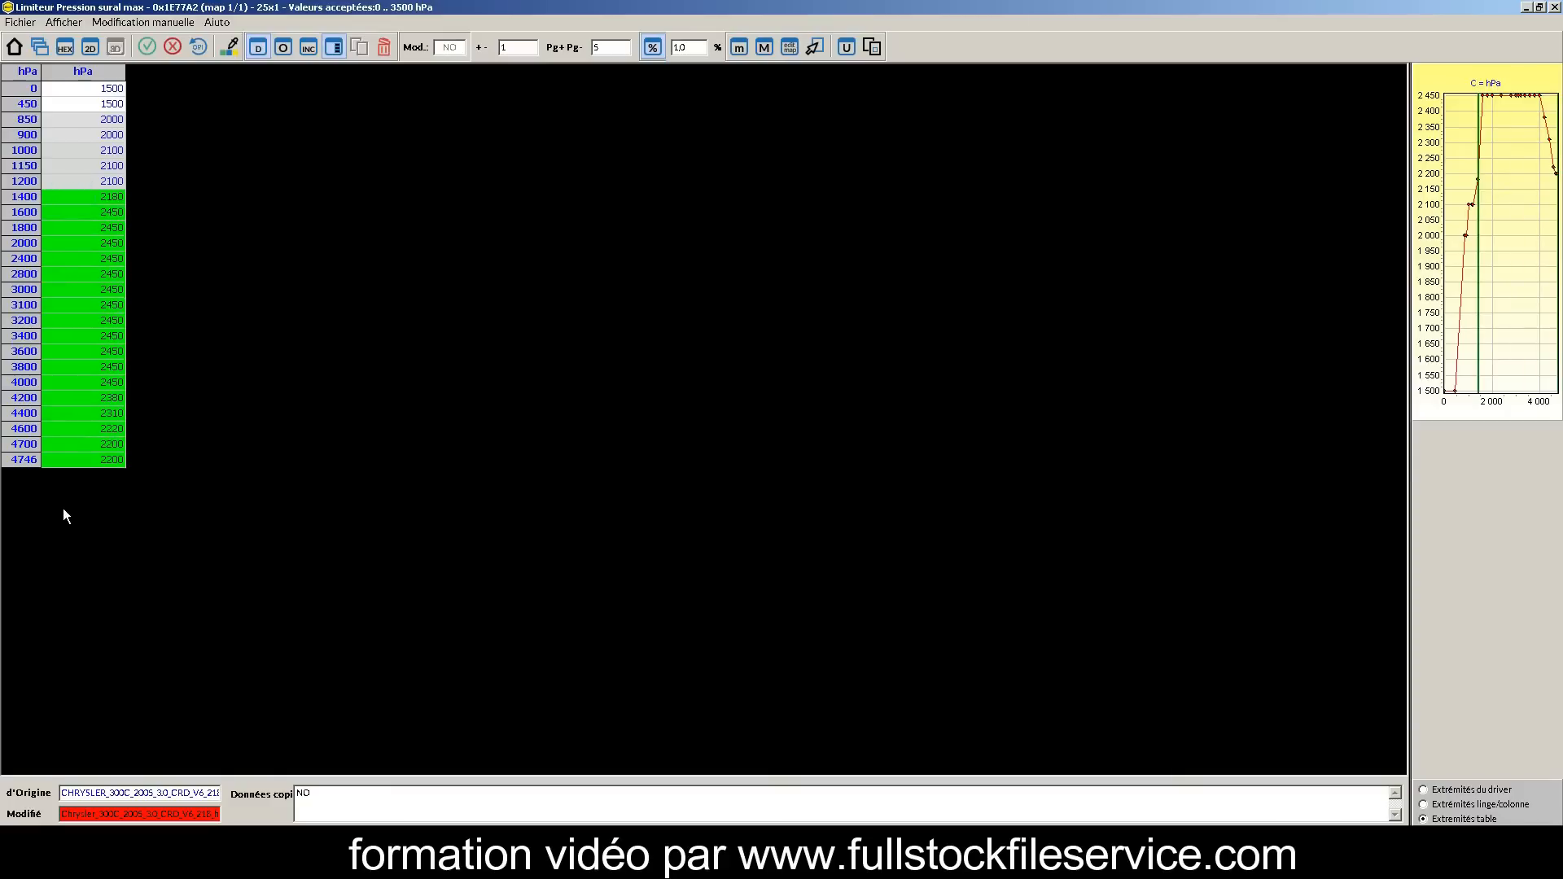
{"action": "left_click", "coordinate": [790, 47]}
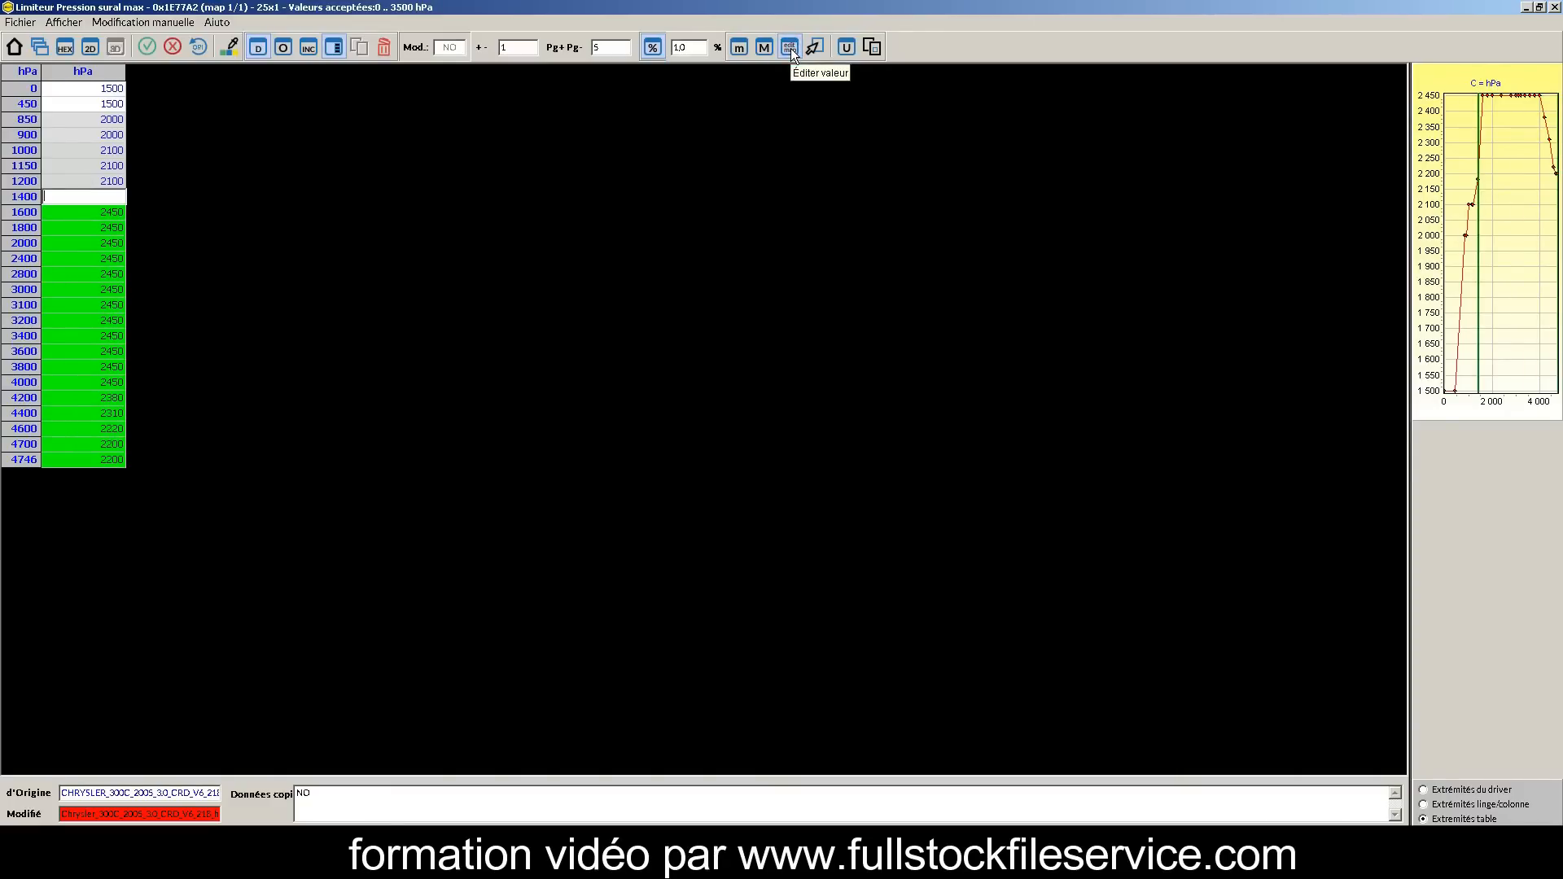
{"action": "type", "text": "2600"}
{"action": "key", "text": "Return"}
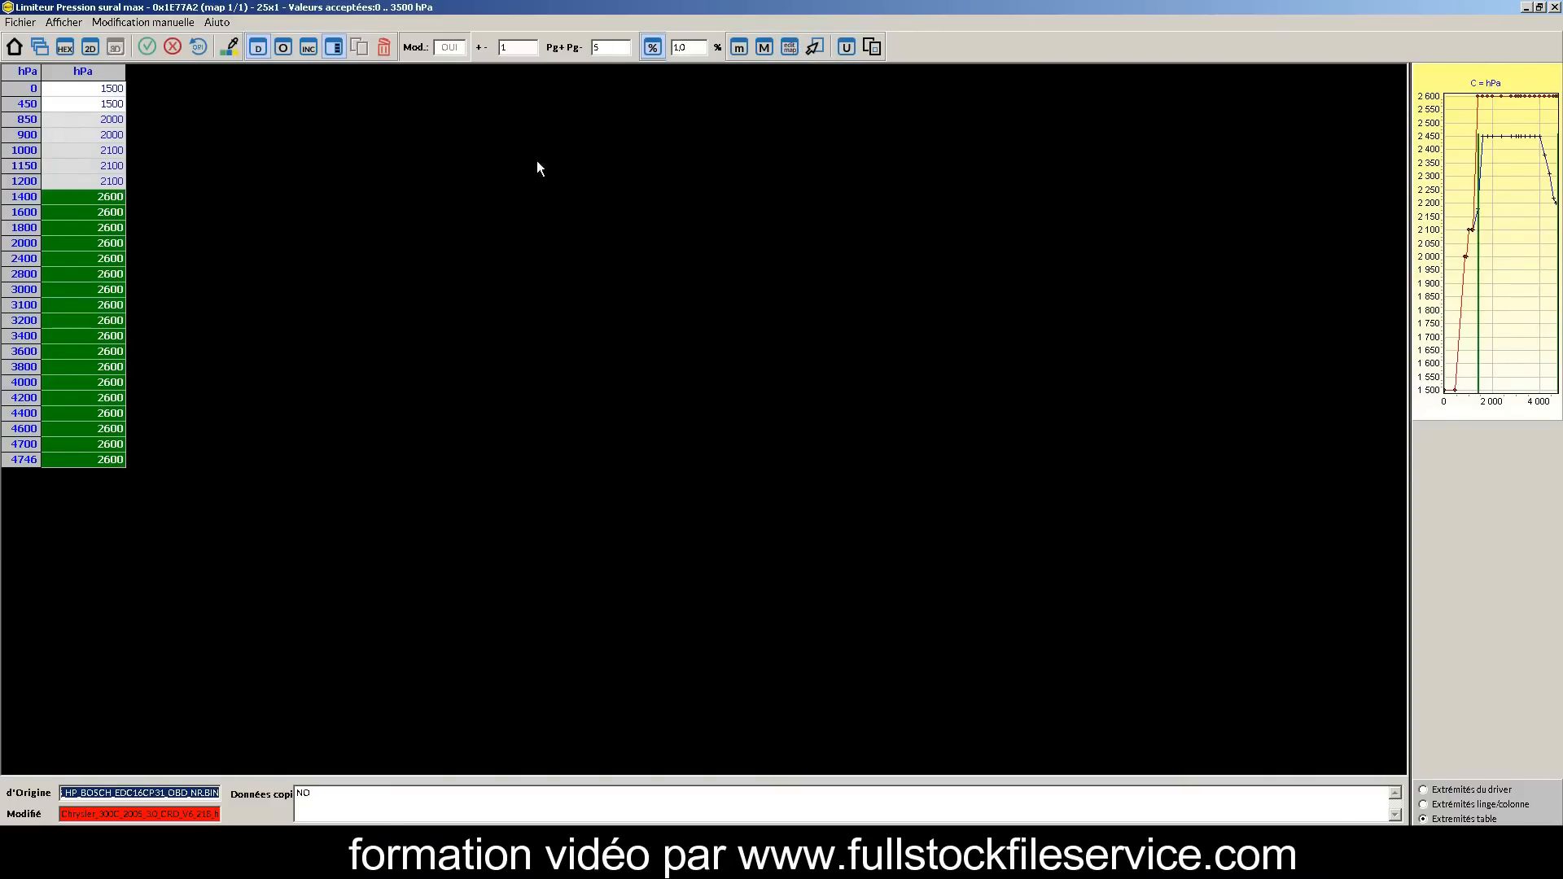
Scale the graph to the row/column extremes, enlarge it, and raise the limiter's 1200 row to 2343 hPa in 1% increments.
{"action": "left_click", "coordinate": [1466, 802]}
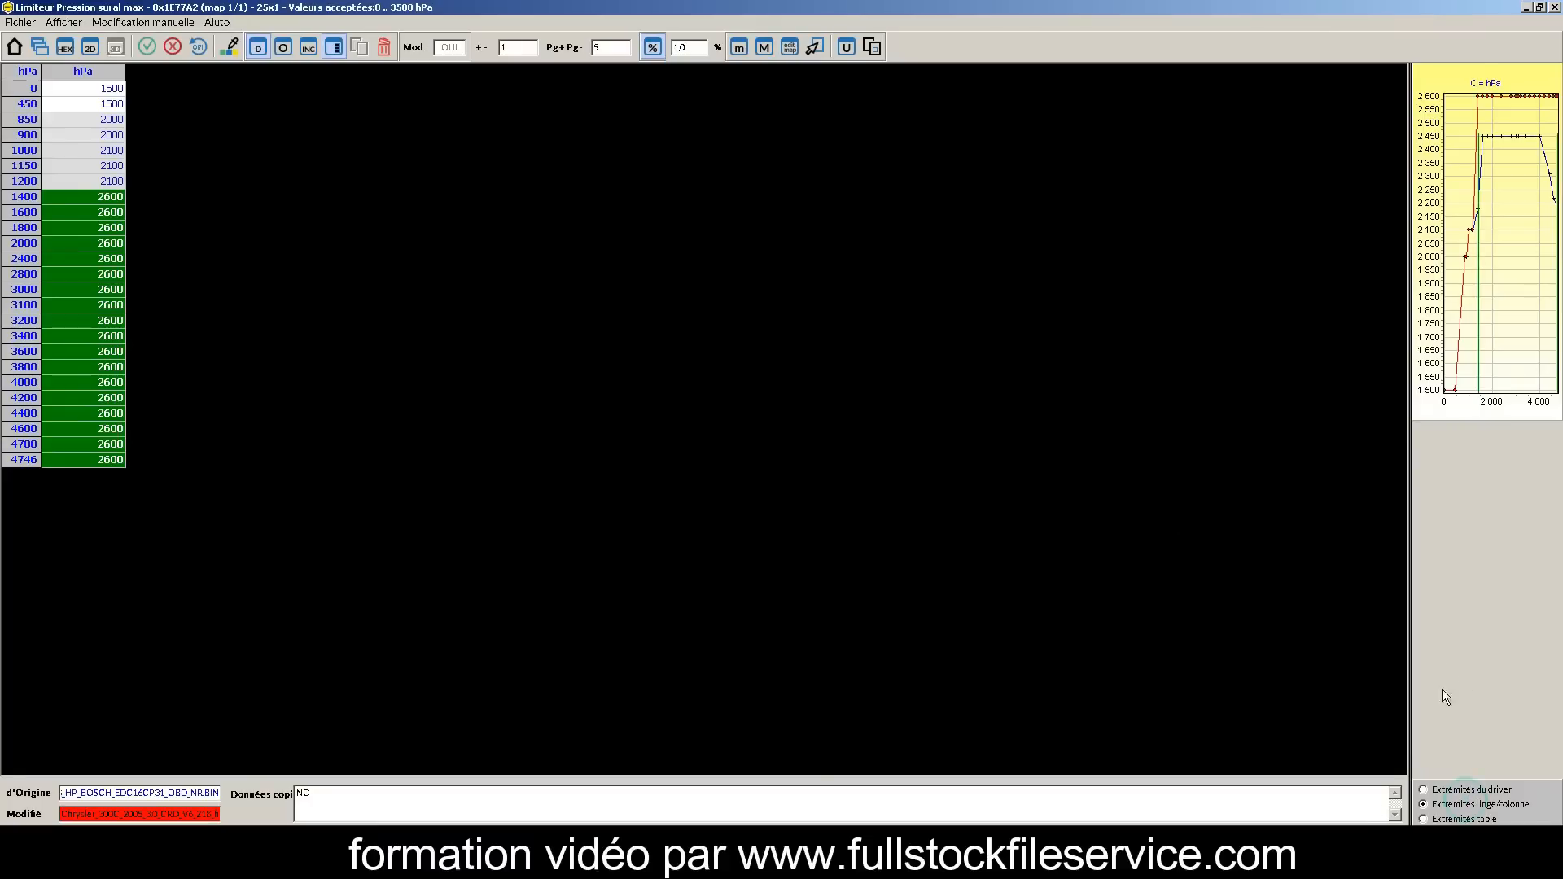
{"action": "left_click_drag", "start_coordinate": [1414, 639], "coordinate": [761, 541]}
{"action": "left_click", "coordinate": [69, 182]}
{"action": "key", "text": "plus"}
{"action": "key", "text": "plus"}
{"action": "key", "text": "plus"}
{"action": "key", "text": "plus"}
{"action": "key", "text": "plus"}
{"action": "key", "text": "plus"}
{"action": "key", "text": "plus"}
{"action": "key", "text": "plus"}
{"action": "key", "text": "plus"}
{"action": "key", "text": "plus"}
{"action": "key", "text": "plus"}
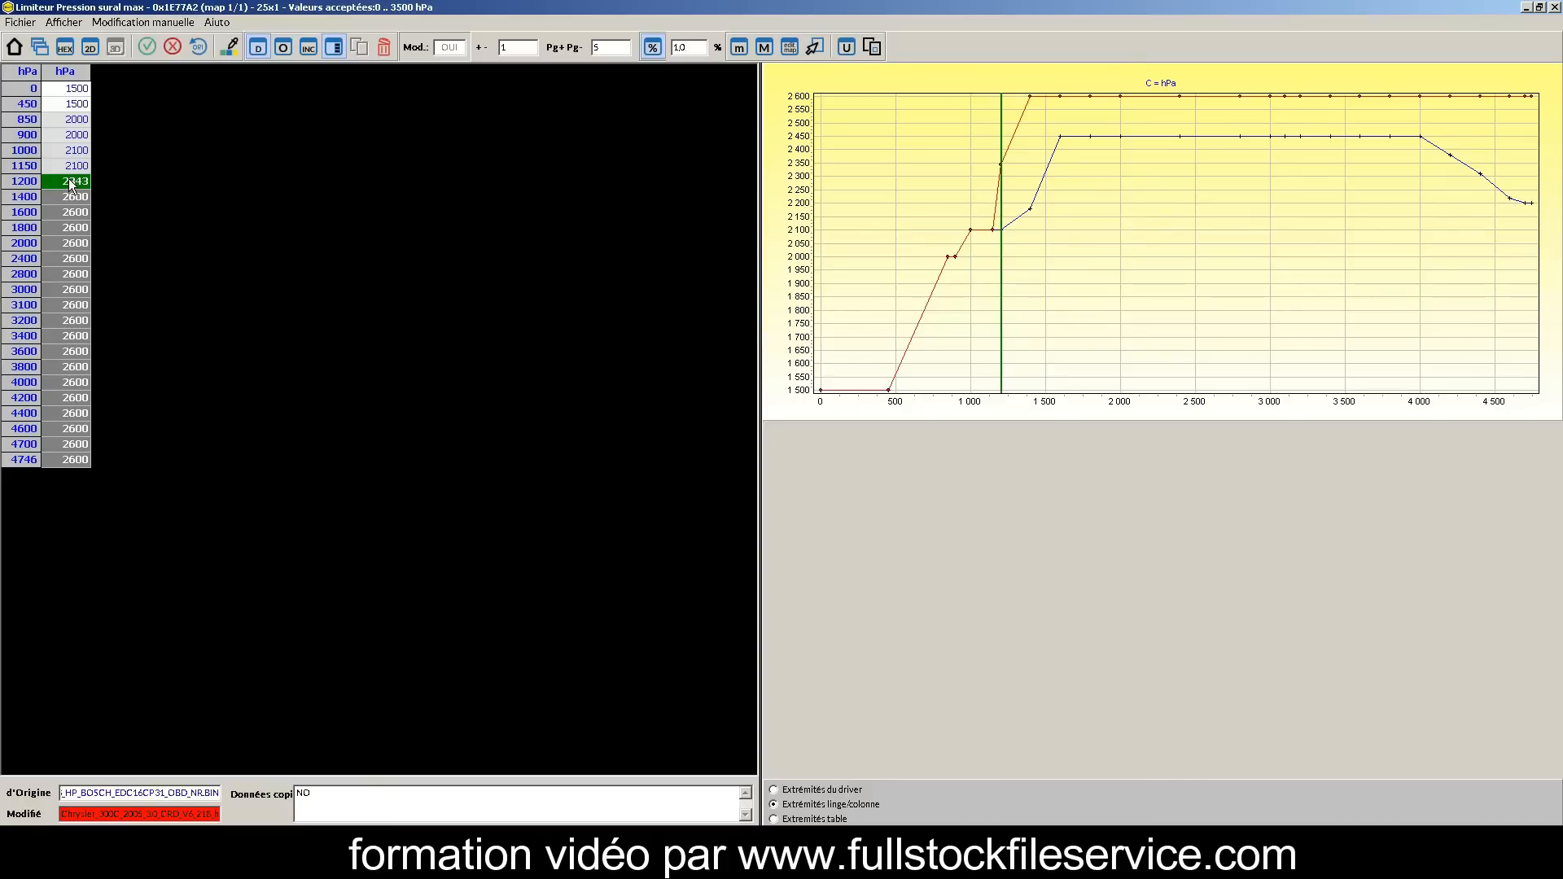
Raise the limiter's 1150 row to 2274 hPa and its 900 row to 2040 hPa in 1% increments.
{"action": "key", "text": "Up"}
{"action": "key", "text": "plus"}
{"action": "key", "text": "plus"}
{"action": "key", "text": "plus"}
{"action": "key", "text": "plus"}
{"action": "key", "text": "plus"}
{"action": "key", "text": "plus"}
{"action": "key", "text": "plus"}
{"action": "key", "text": "plus"}
{"action": "key", "text": "Up"}
{"action": "key", "text": "Up"}
{"action": "key", "text": "plus"}
{"action": "key", "text": "plus"}
Smooth the limiter's rising curve by raising the 1000, 1150 and 1200 rows to 2142, 2297 and 2366 hPa.
{"action": "key", "text": "Down"}
{"action": "key", "text": "Down"}
{"action": "key", "text": "Up"}
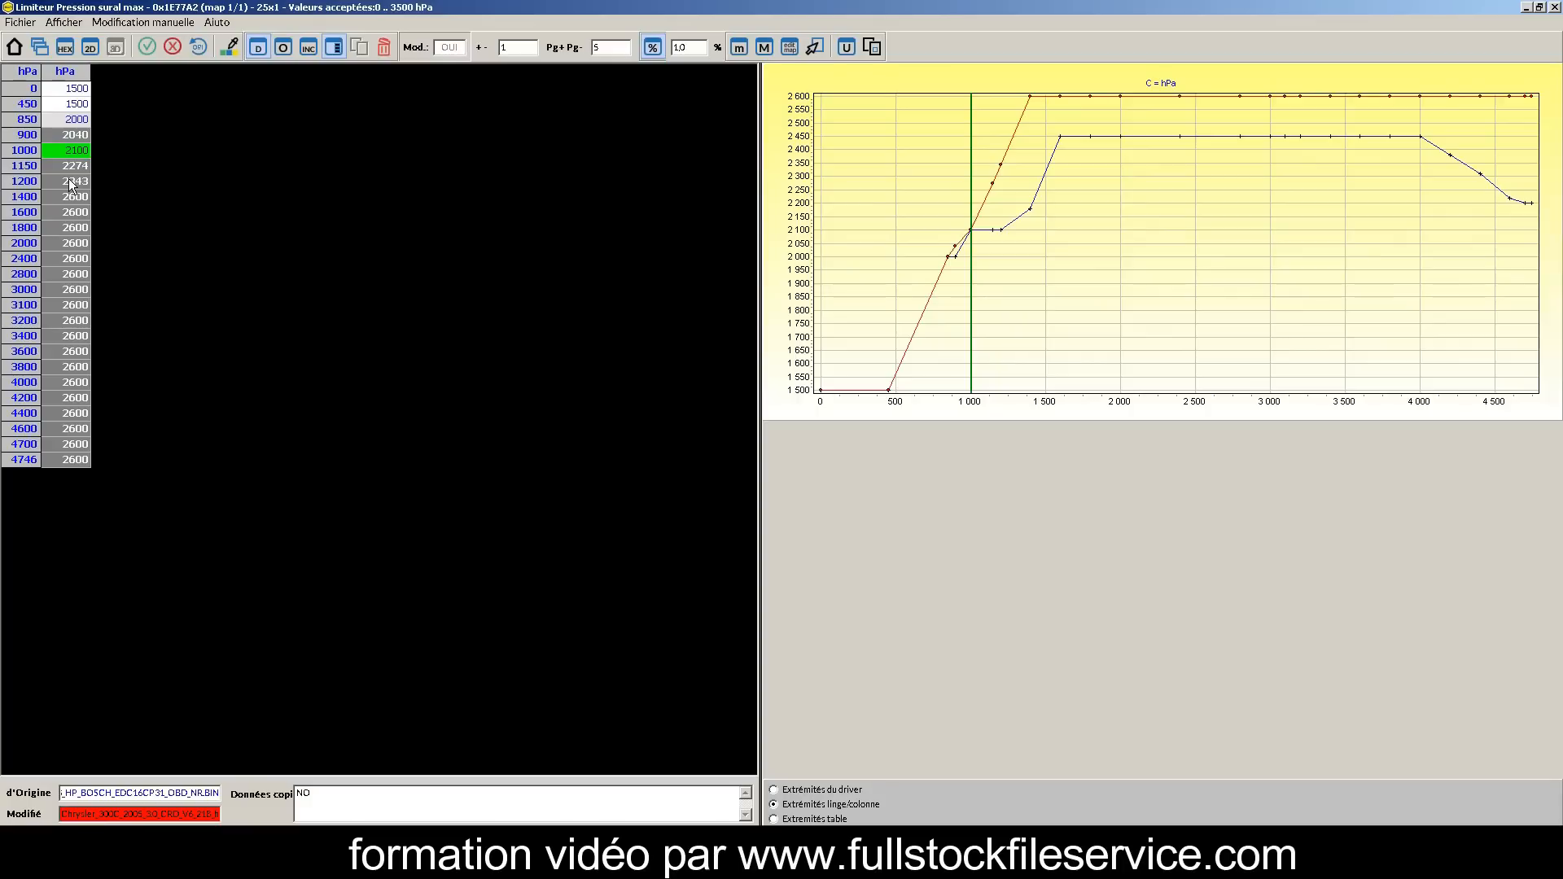
{"action": "key", "text": "plus"}
{"action": "key", "text": "plus"}
{"action": "key", "text": "Down"}
{"action": "key", "text": "plus"}
{"action": "key", "text": "Down"}
{"action": "key", "text": "plus"}
{"action": "key", "text": "plus"}
{"action": "key", "text": "plus"}
{"action": "key", "text": "plus"}
{"action": "key", "text": "plus"}
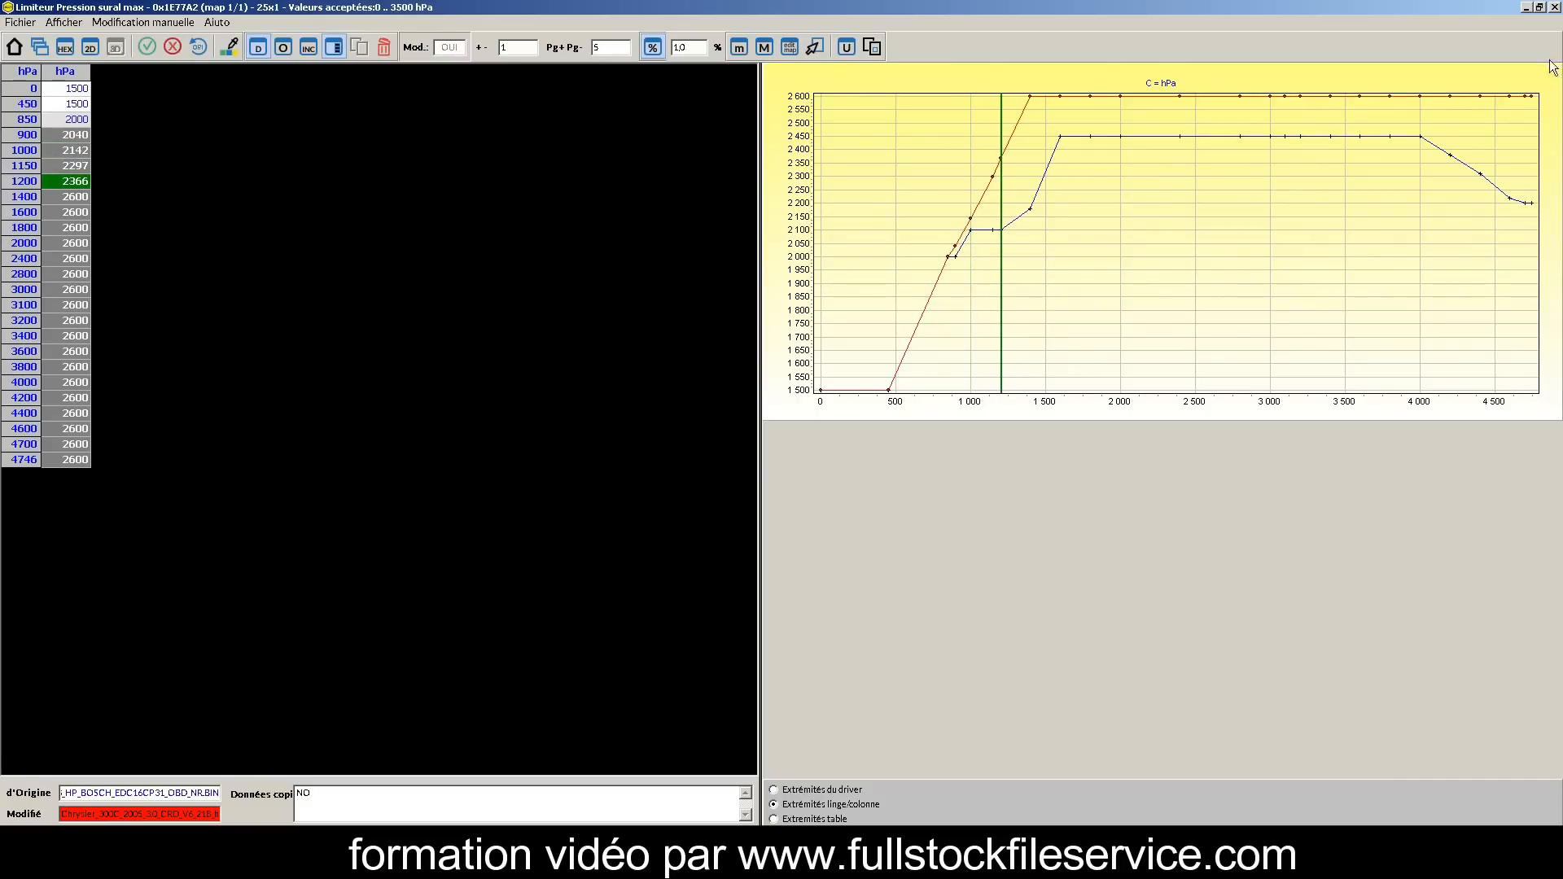
Save the changes to the maximum boost pressure limiter and open Limiteur Pression sural f(APS).
{"action": "left_click", "coordinate": [1555, 8]}
{"action": "left_click", "coordinate": [546, 565]}
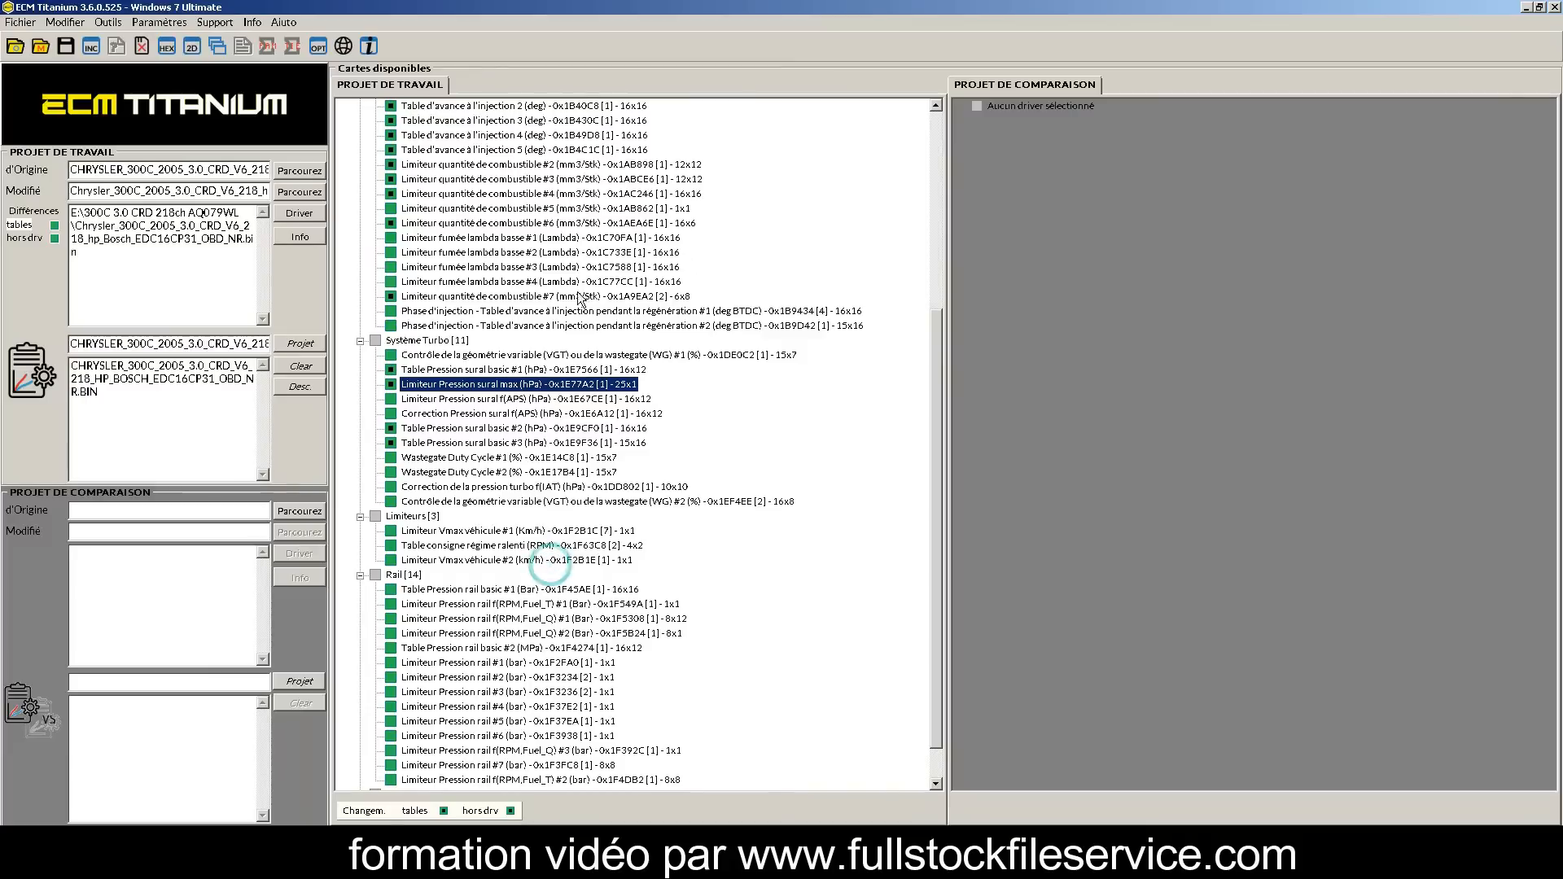
{"action": "double_click", "coordinate": [436, 397]}
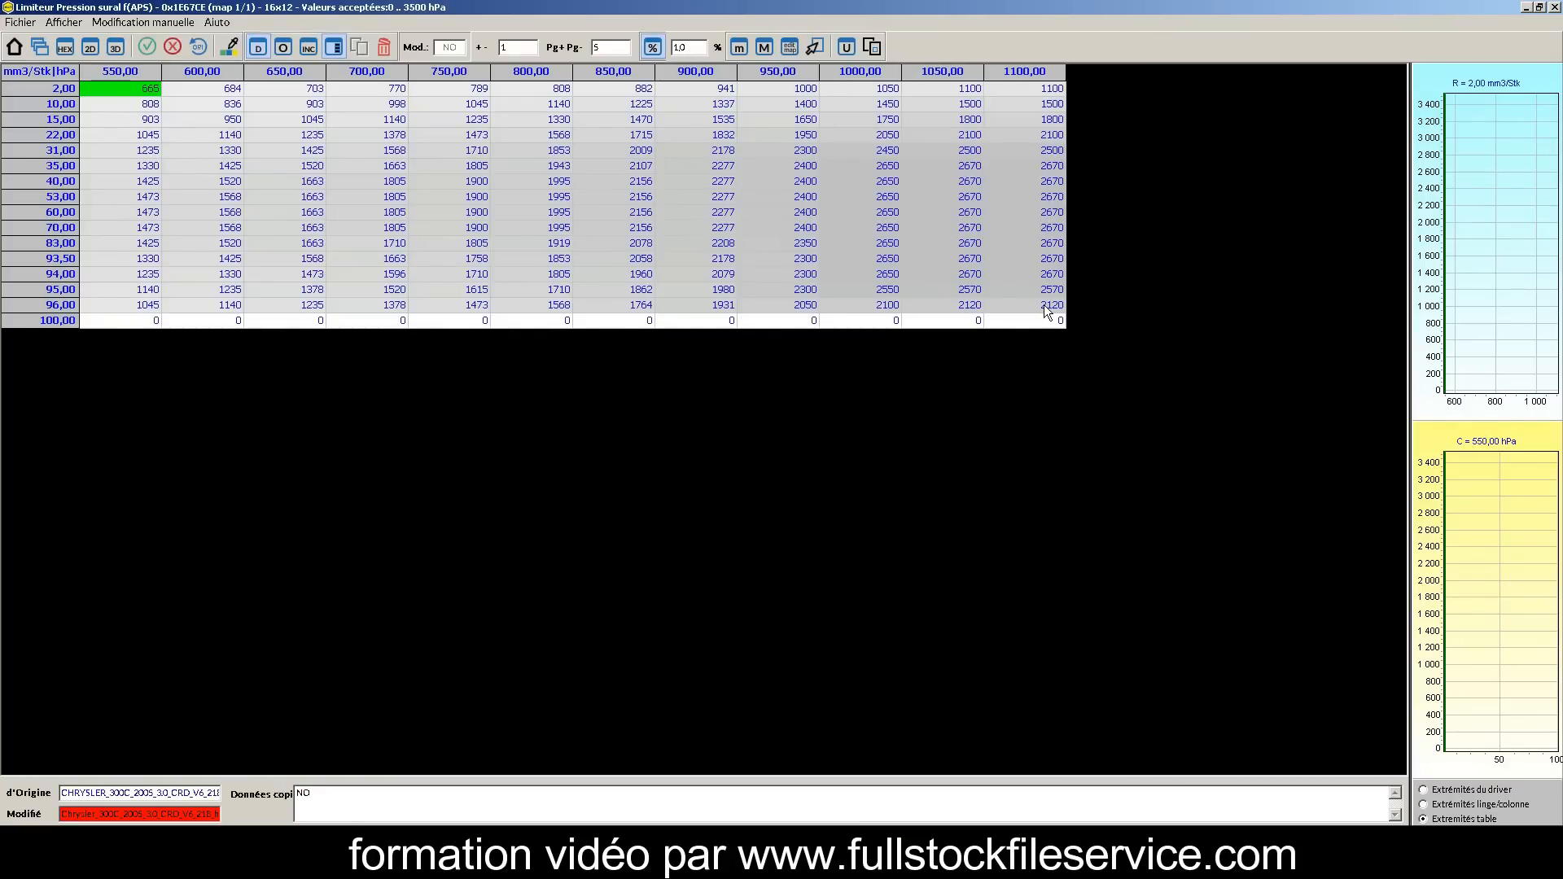
Raise the f(APS) boost pressure limiter by 100 hPa over the 2–96 mm3/Stk rows in all columns, and return to the absolute values.
{"action": "left_click_drag", "start_coordinate": [116, 88], "coordinate": [1054, 310]}
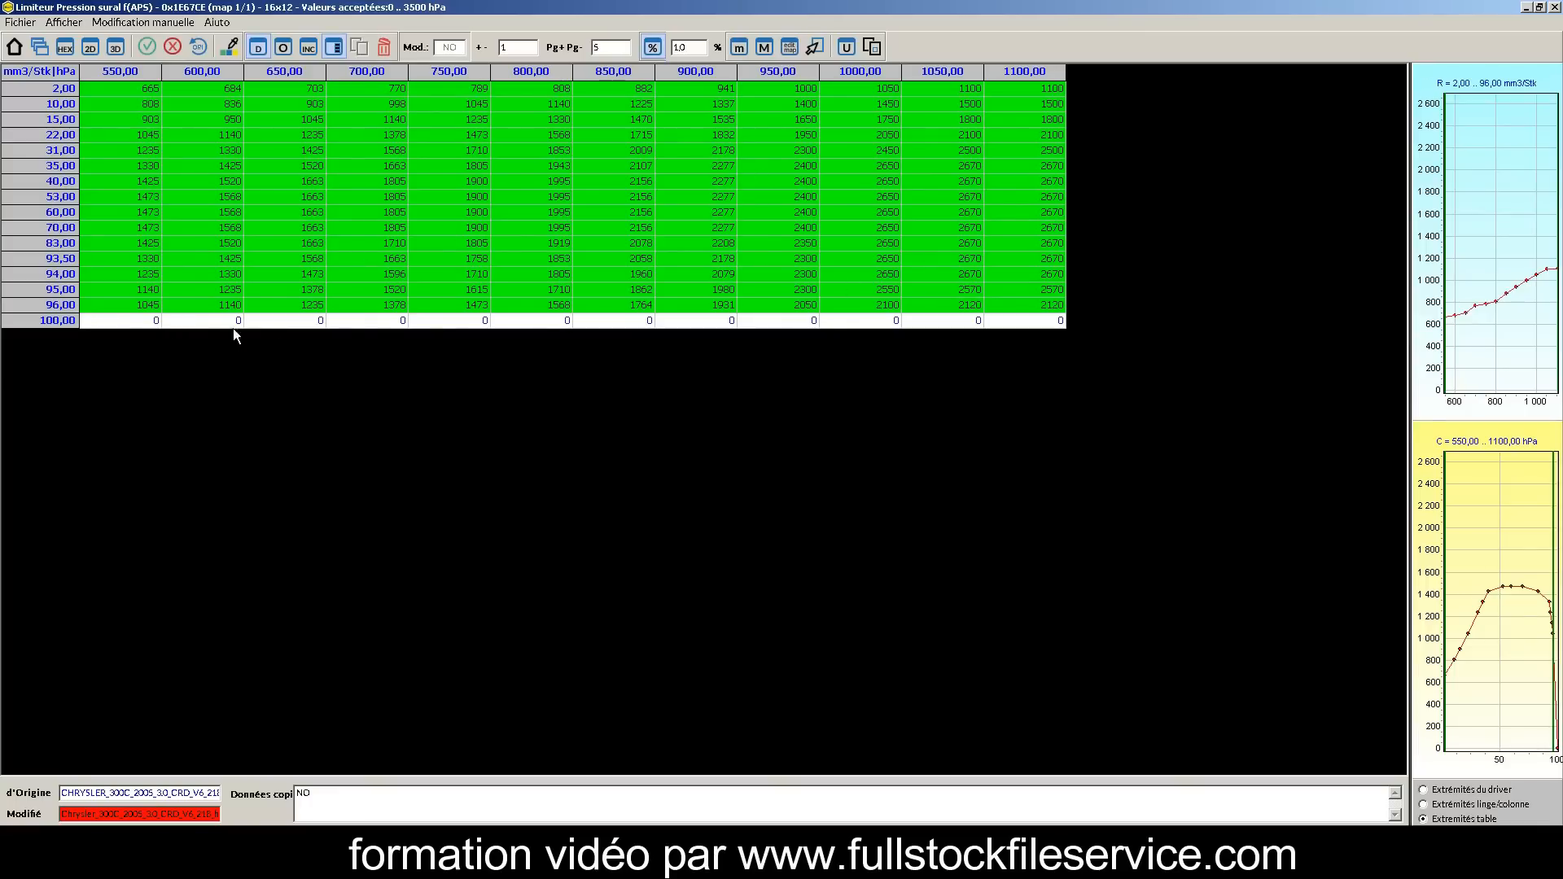
{"action": "left_click_drag", "start_coordinate": [154, 323], "coordinate": [920, 248]}
{"action": "left_click", "coordinate": [1000, 316]}
{"action": "left_click_drag", "start_coordinate": [1048, 305], "coordinate": [115, 98]}
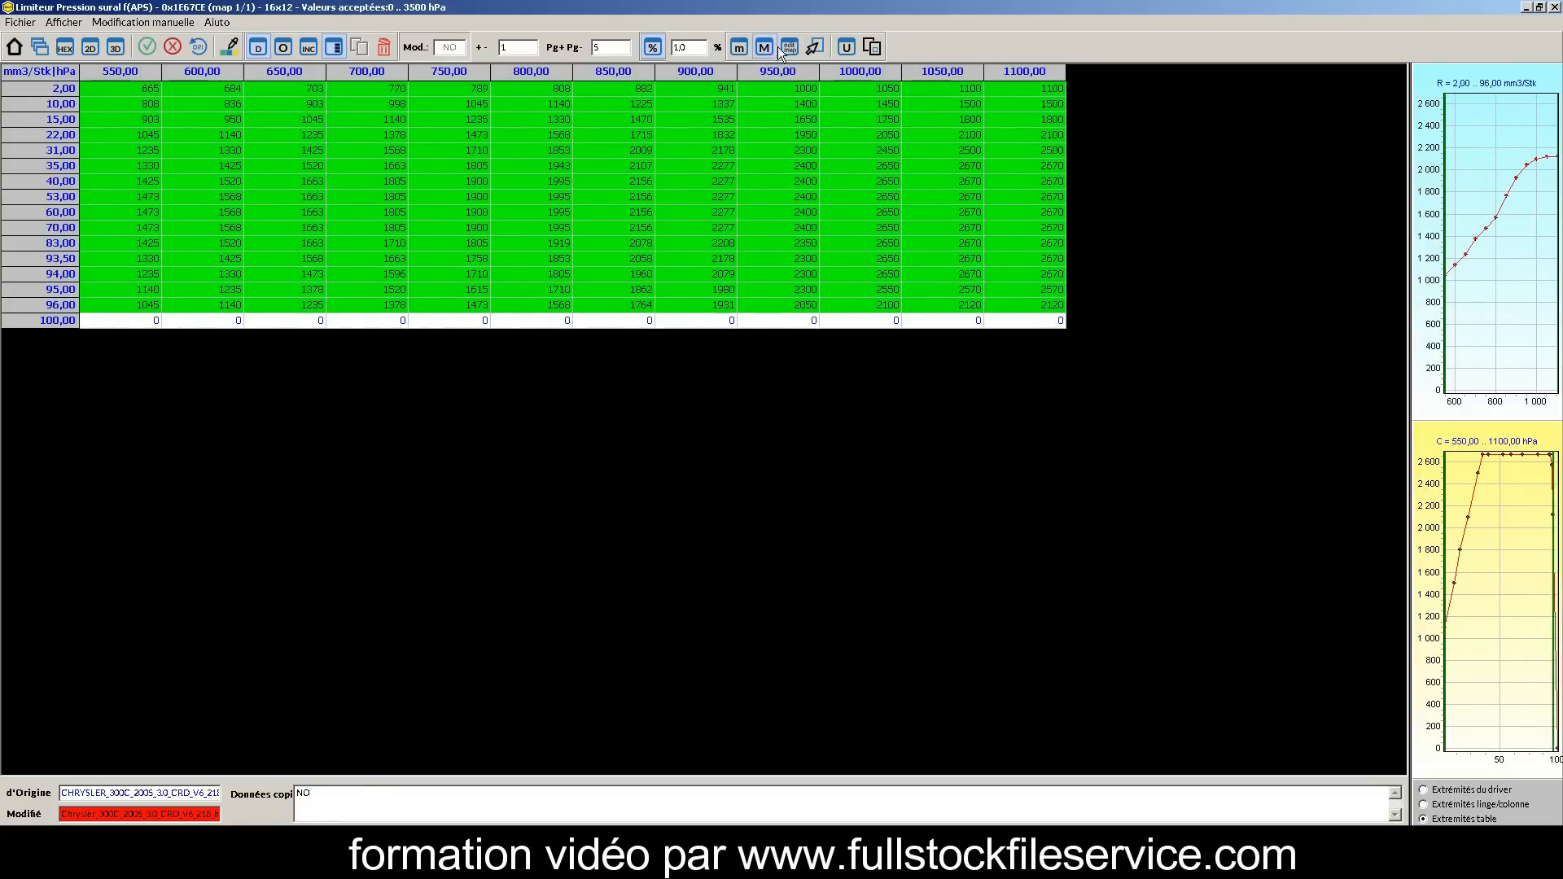
{"action": "left_click", "coordinate": [308, 47]}
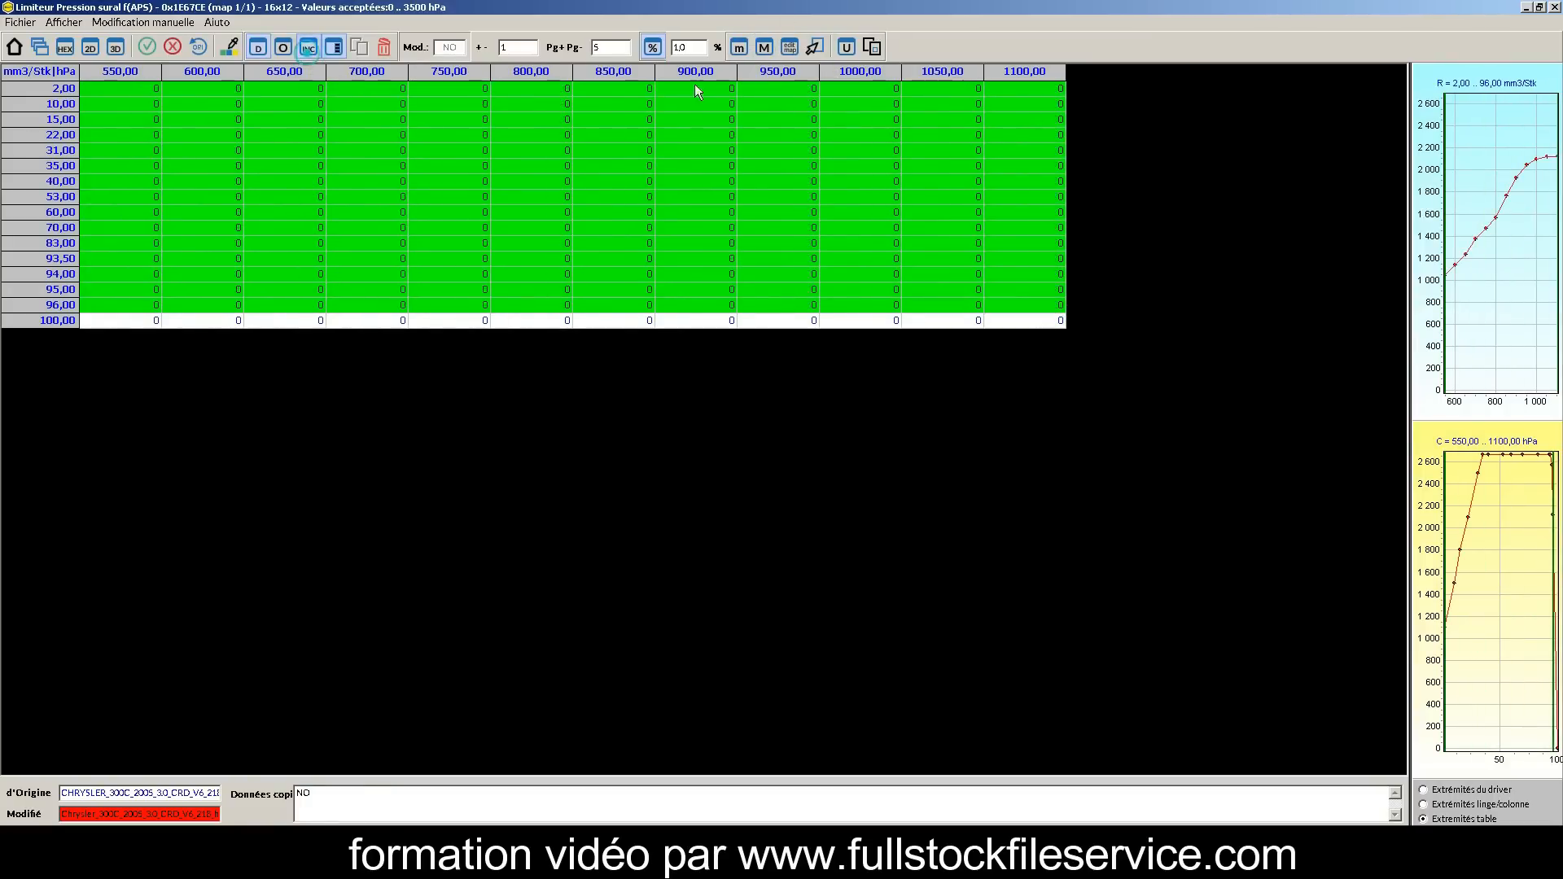
{"action": "left_click", "coordinate": [762, 47]}
{"action": "left_click", "coordinate": [872, 47]}
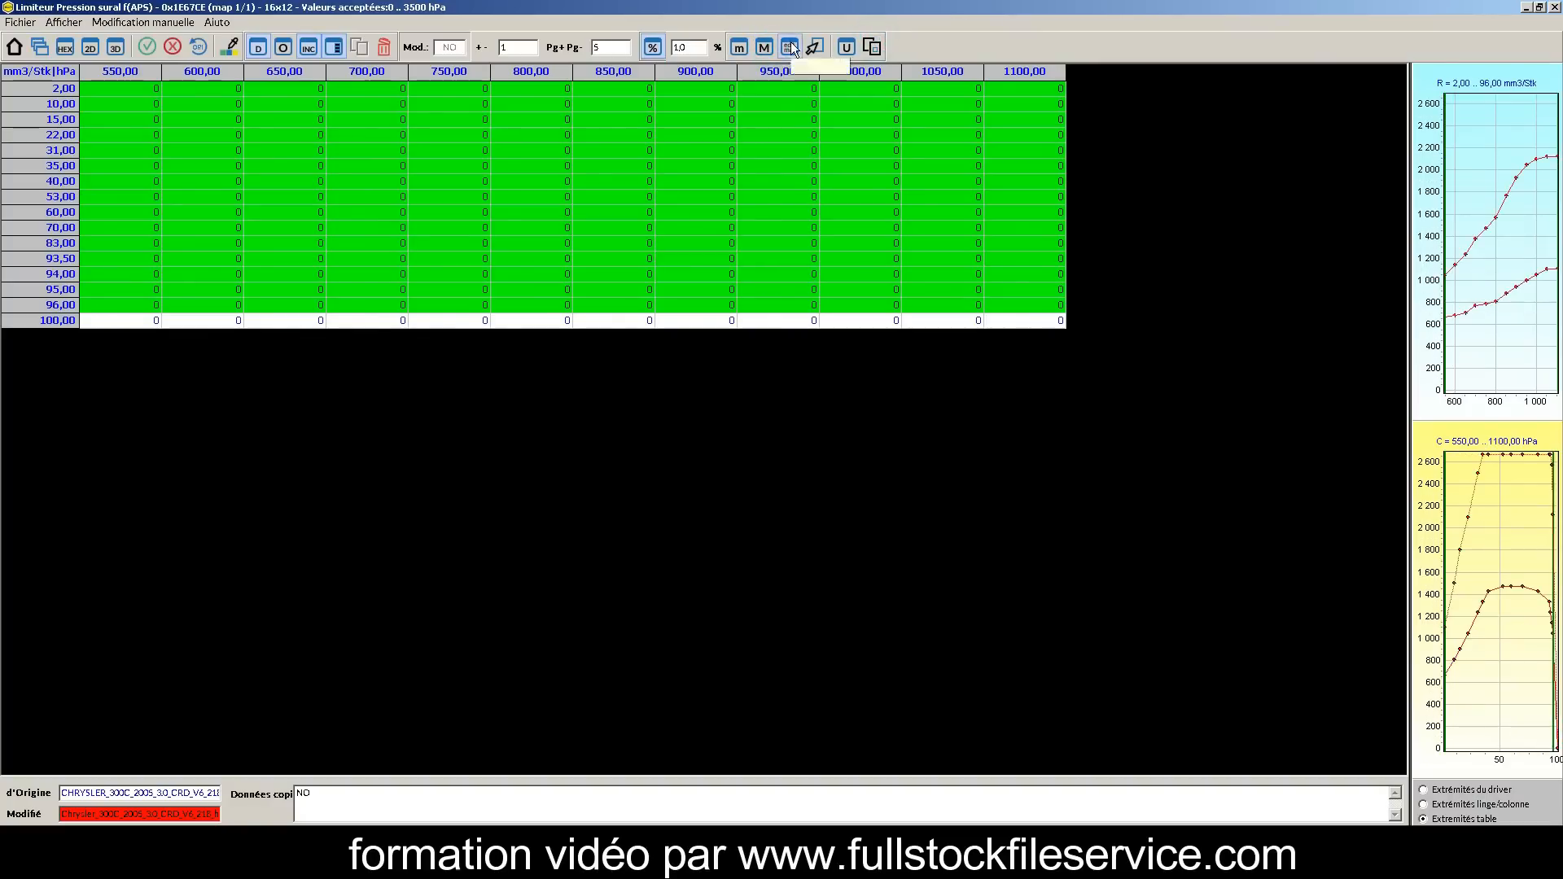
{"action": "key", "text": "Return"}
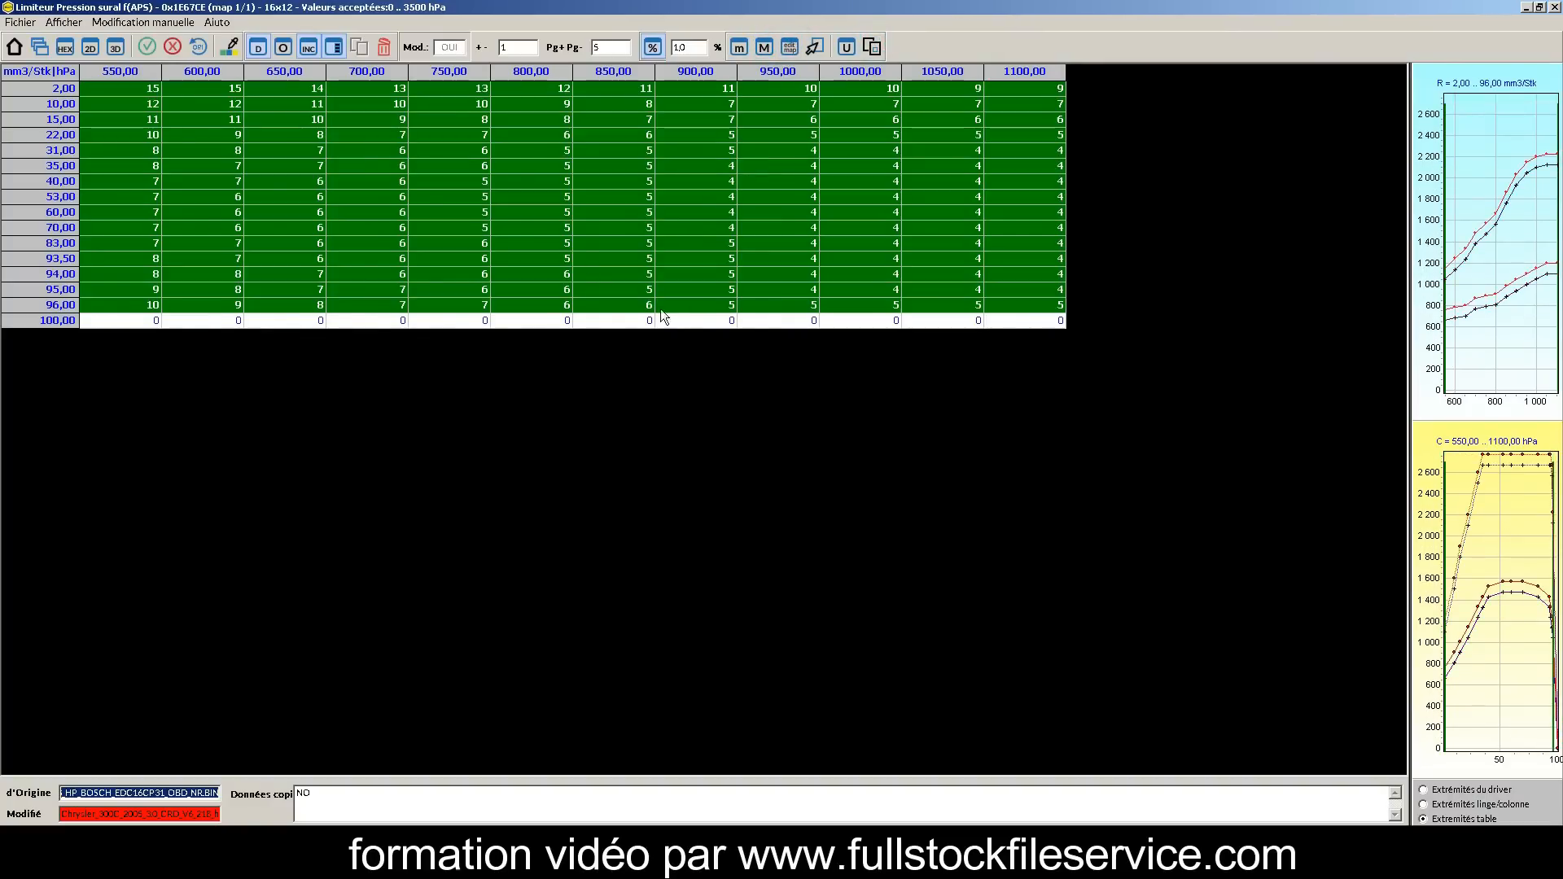
{"action": "left_click", "coordinate": [309, 46]}
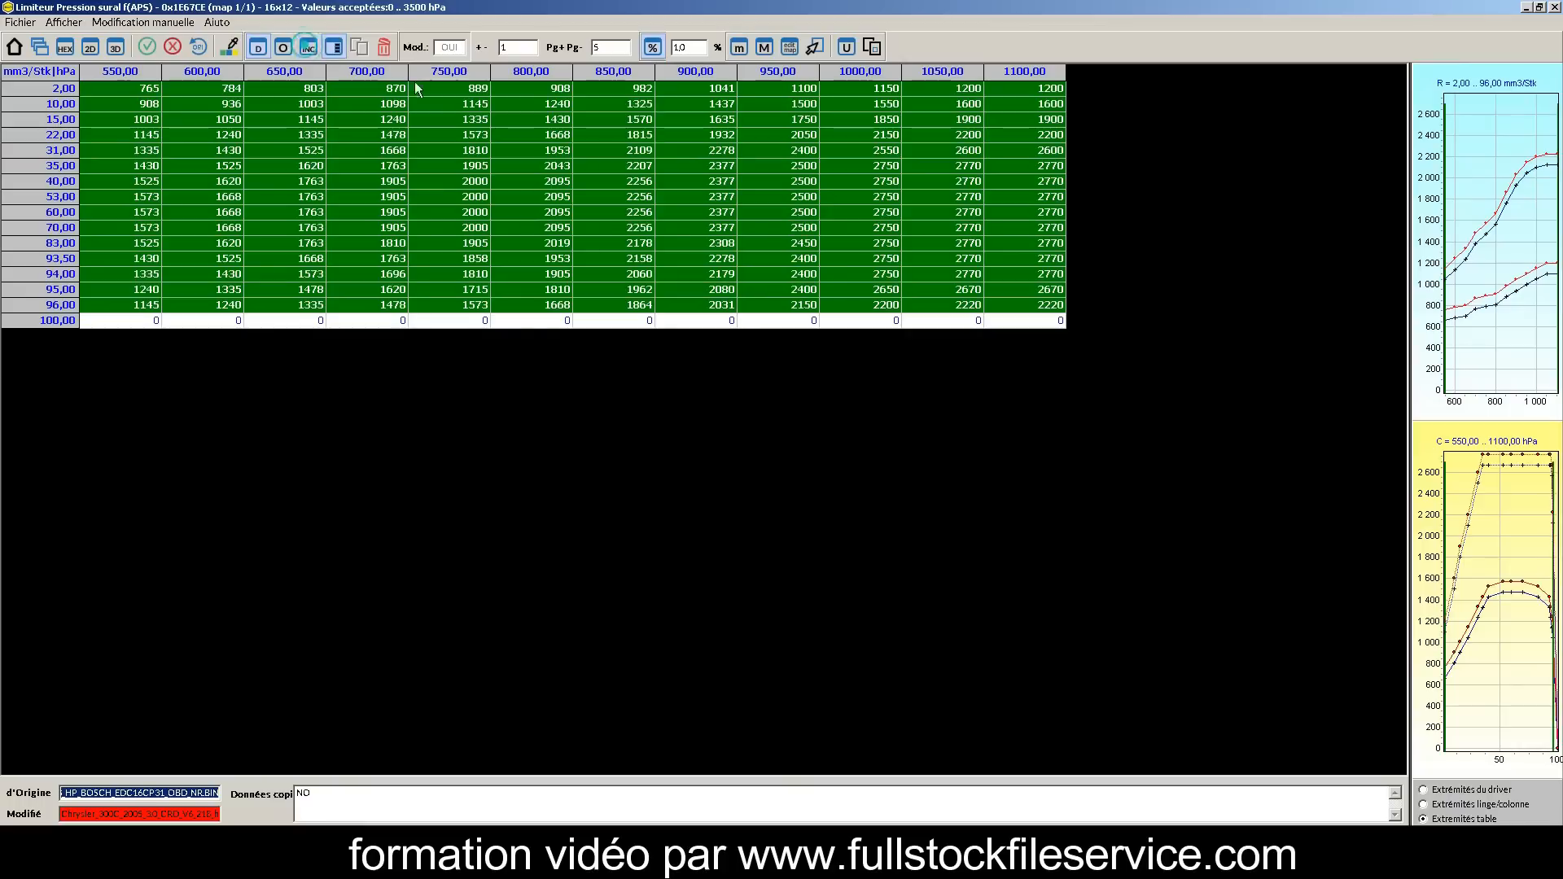
Save the changes to the f(APS) boost pressure limiter and open Correction Pression sural f(APS).
{"action": "left_click", "coordinate": [1554, 7]}
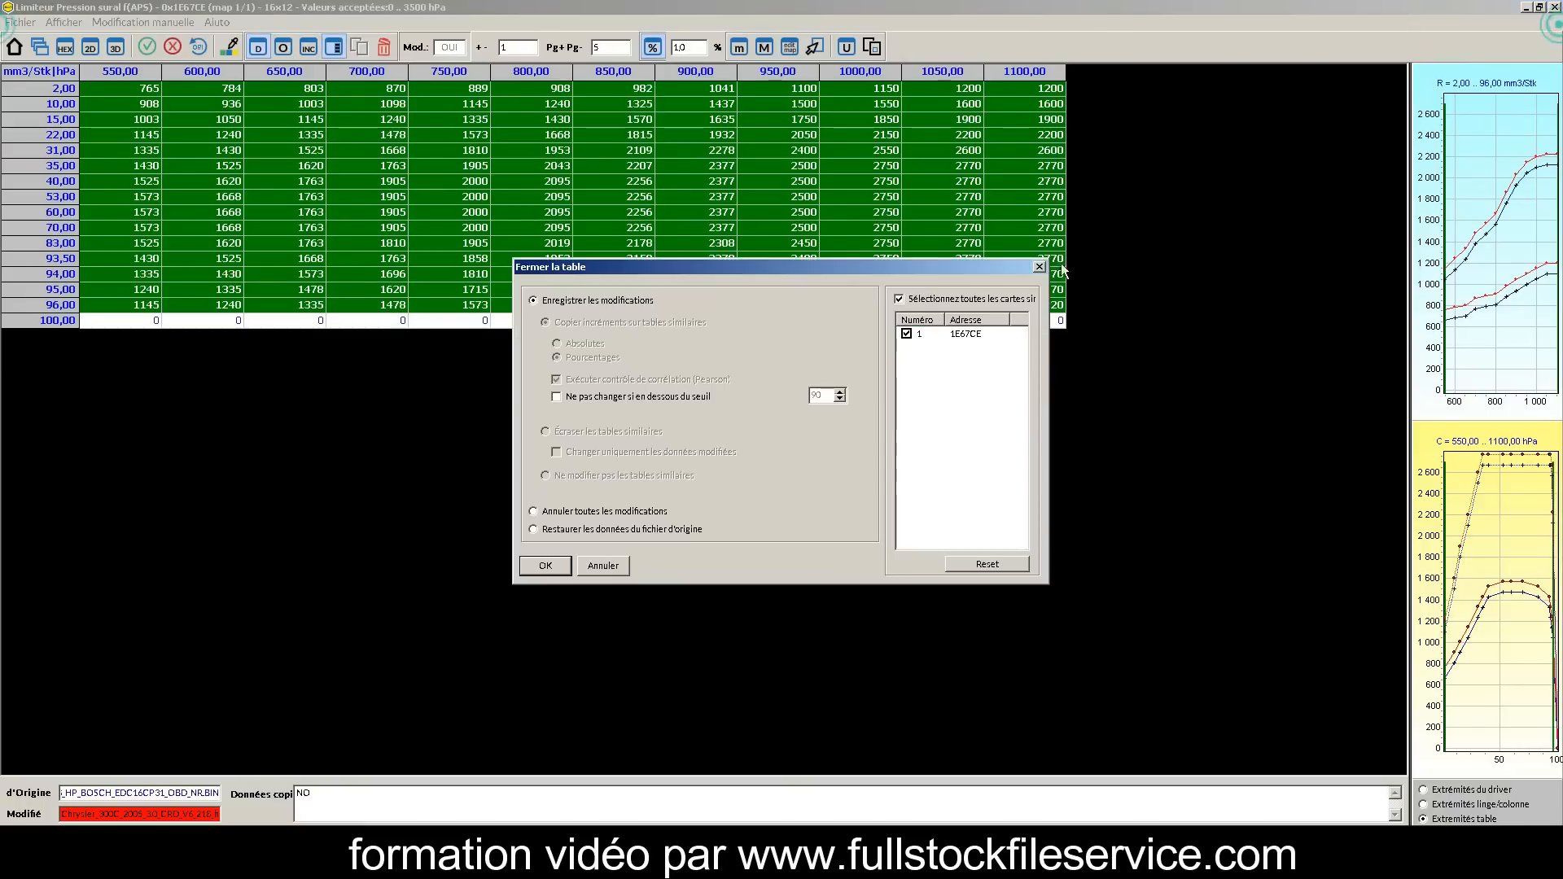
{"action": "left_click", "coordinate": [544, 565]}
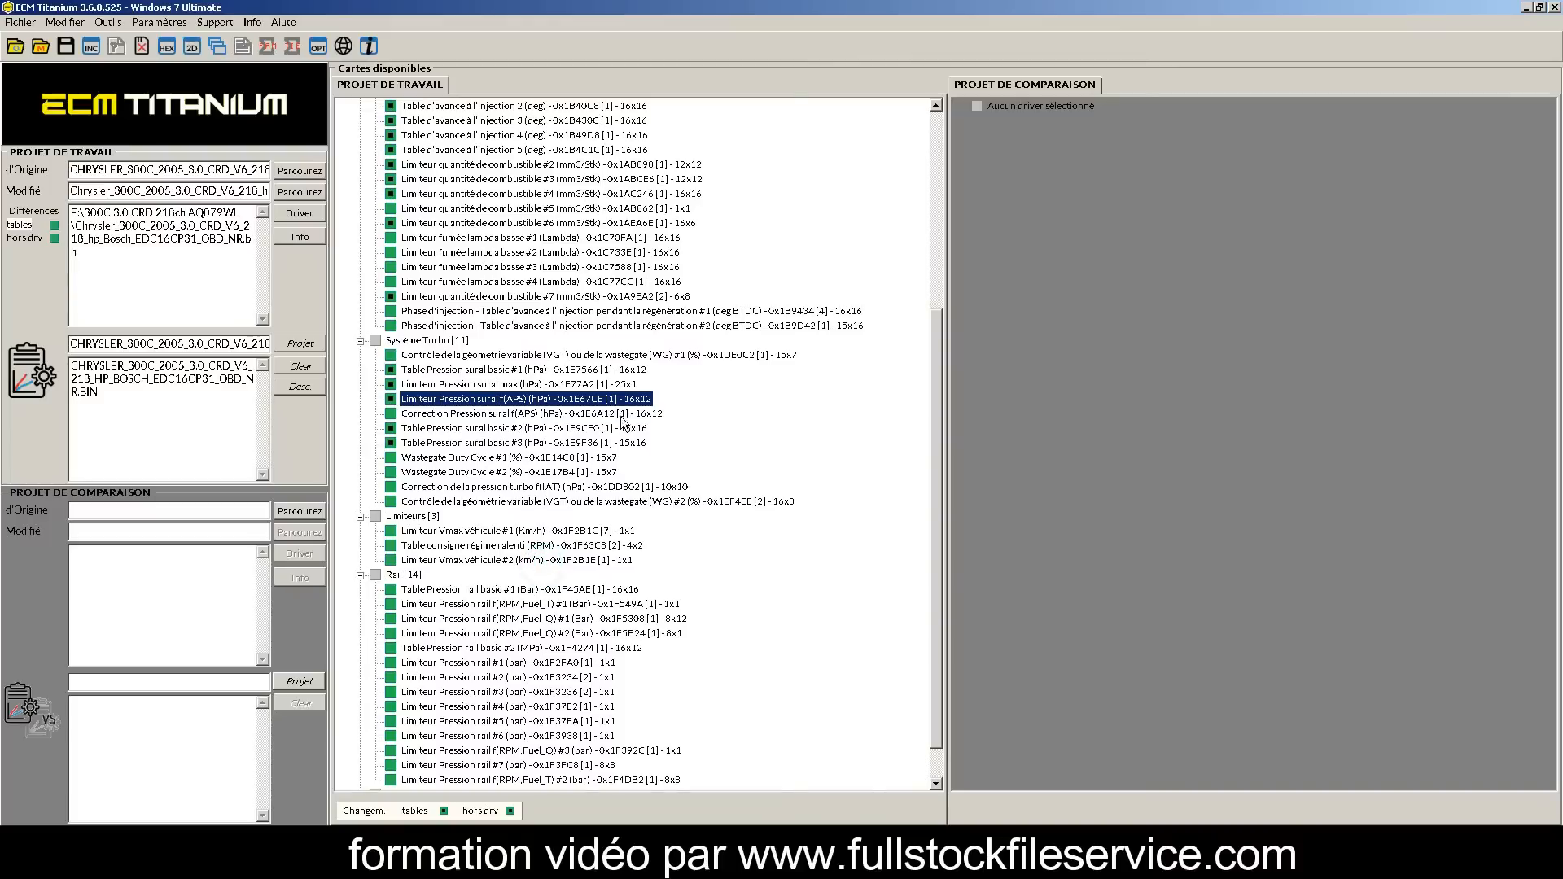
{"action": "double_click", "coordinate": [454, 411]}
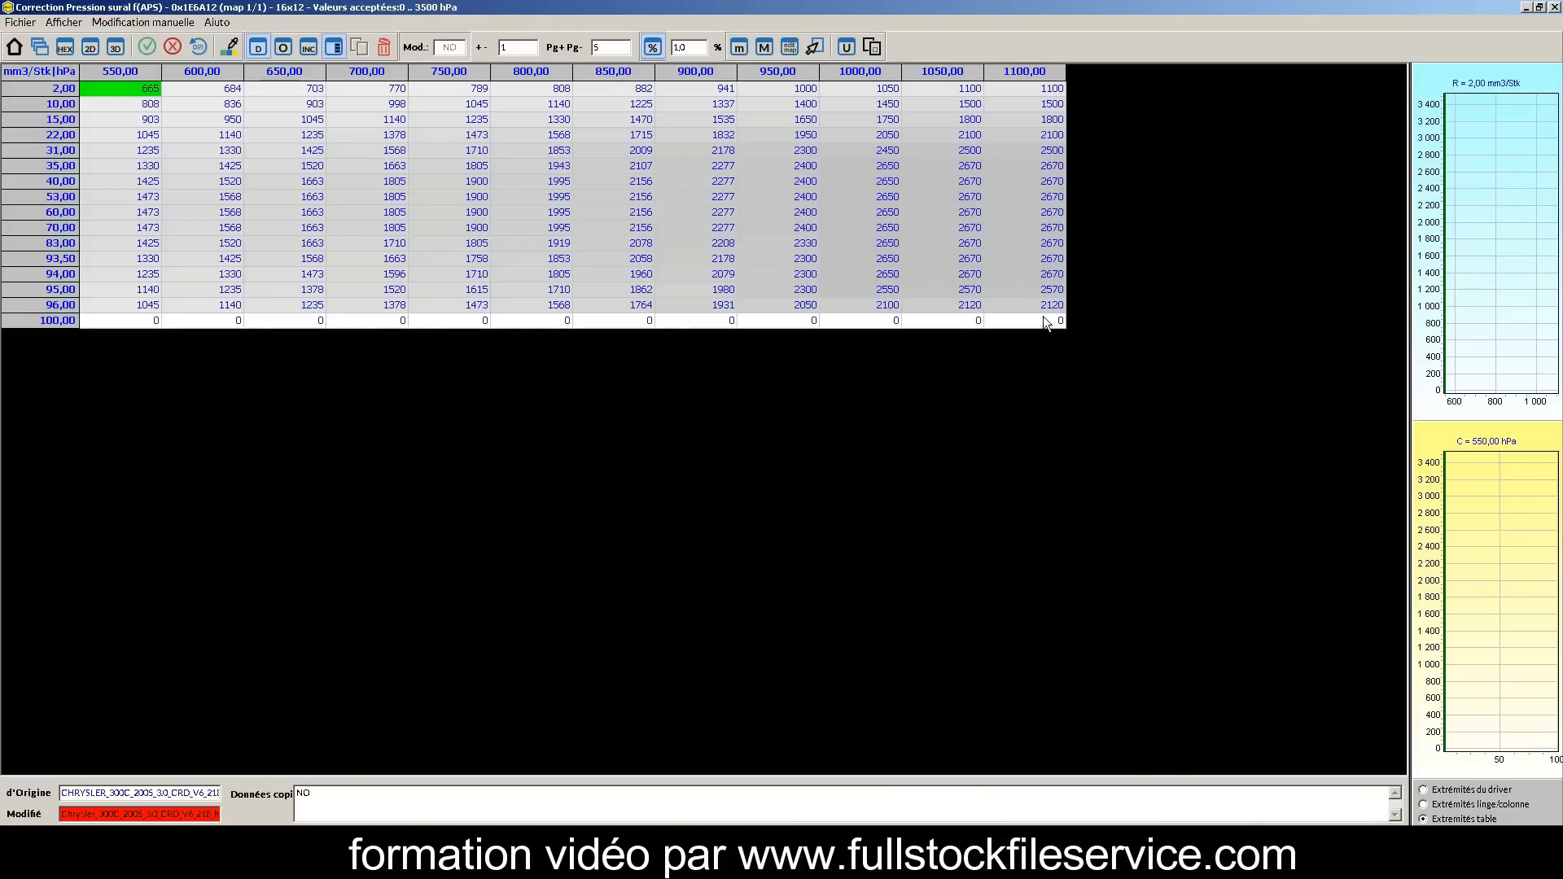
Raise the f(APS) boost pressure correction by 100 hPa over the 2–96 mm3/Stk rows in all columns using the increment view.
{"action": "left_click_drag", "start_coordinate": [1049, 311], "coordinate": [136, 91]}
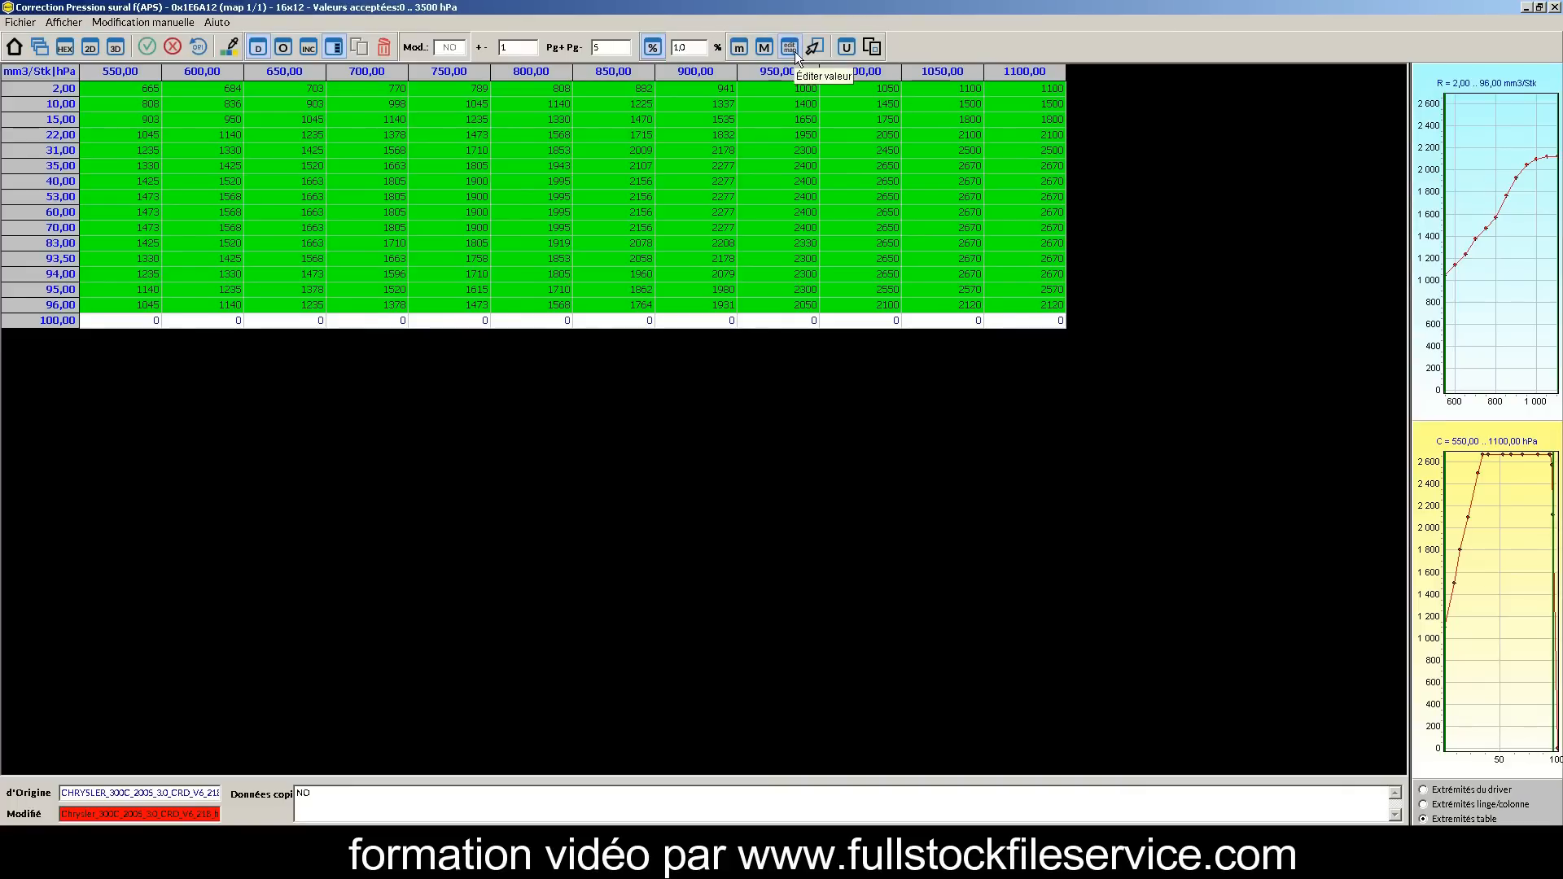
{"action": "left_click", "coordinate": [287, 48]}
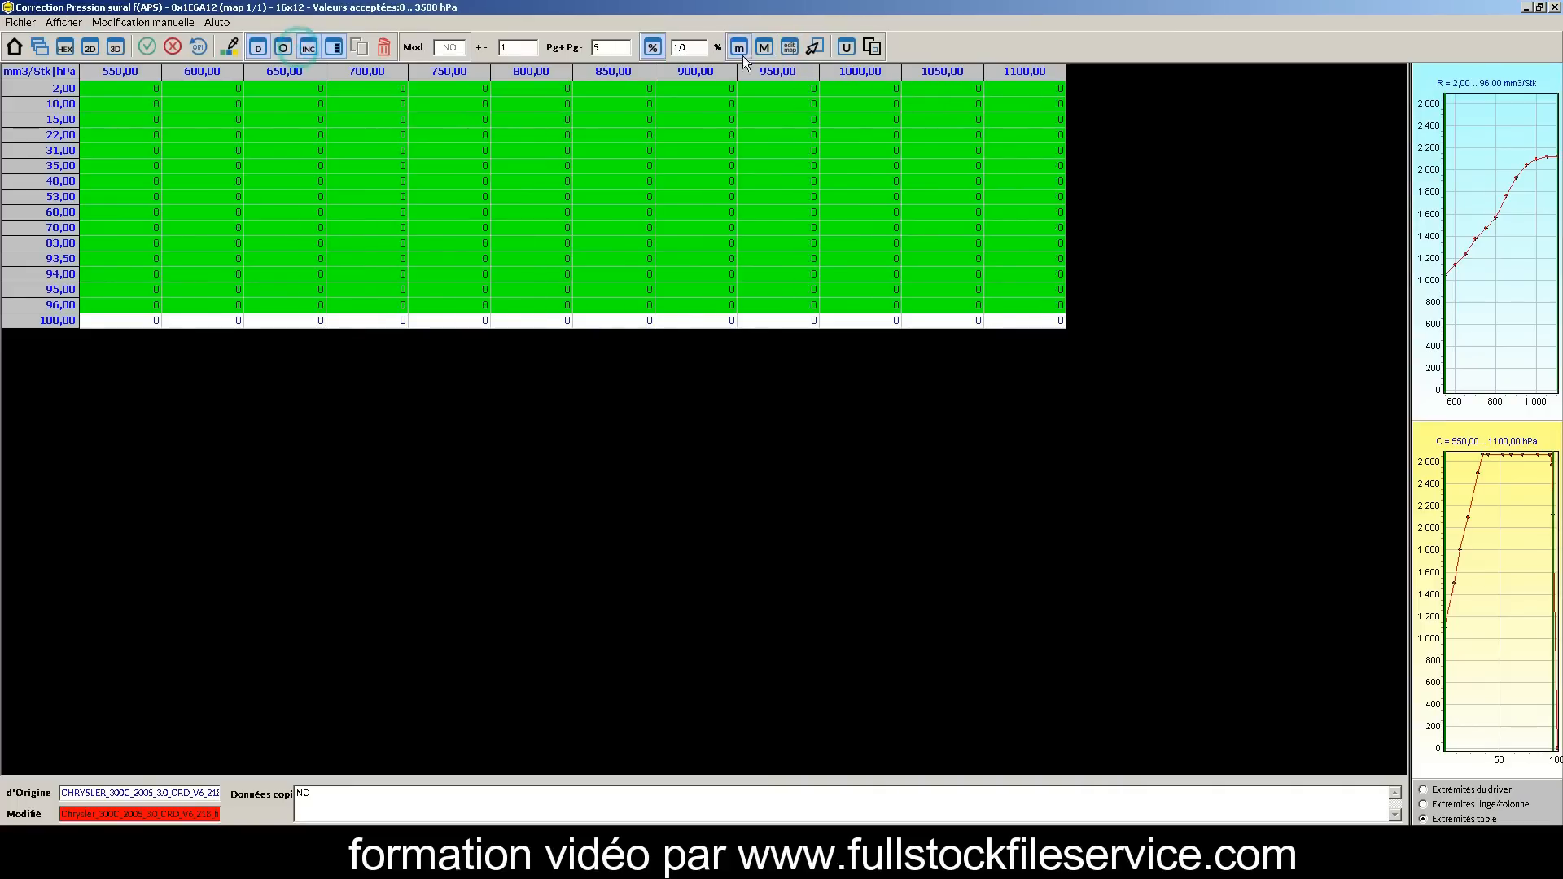
{"action": "left_click", "coordinate": [741, 52]}
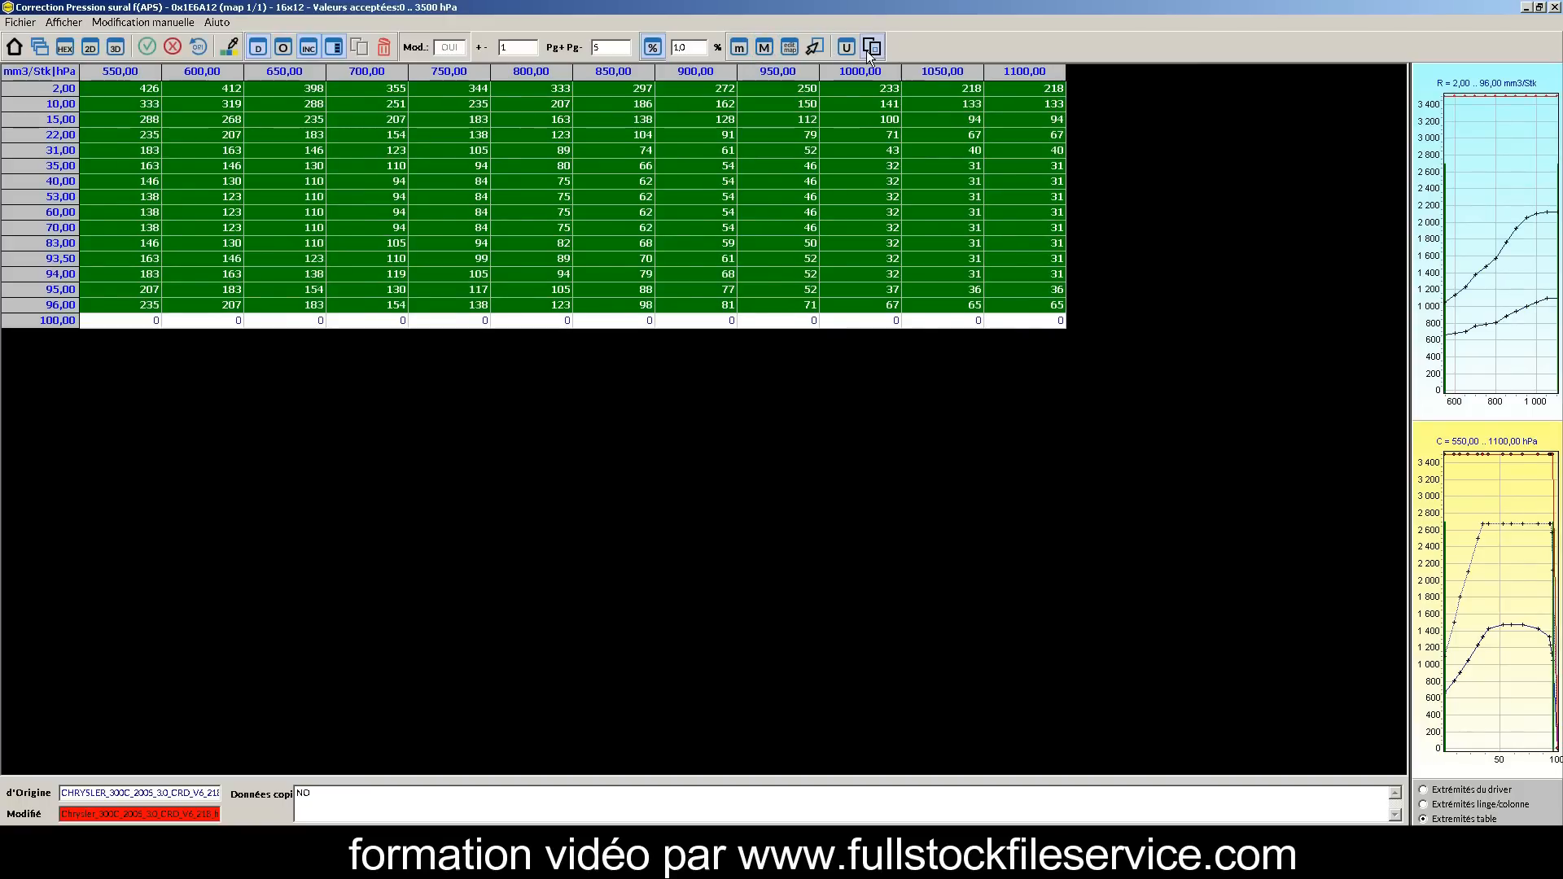
{"action": "left_click", "coordinate": [870, 49]}
{"action": "type", "text": "+100"}
{"action": "key", "text": "Return"}
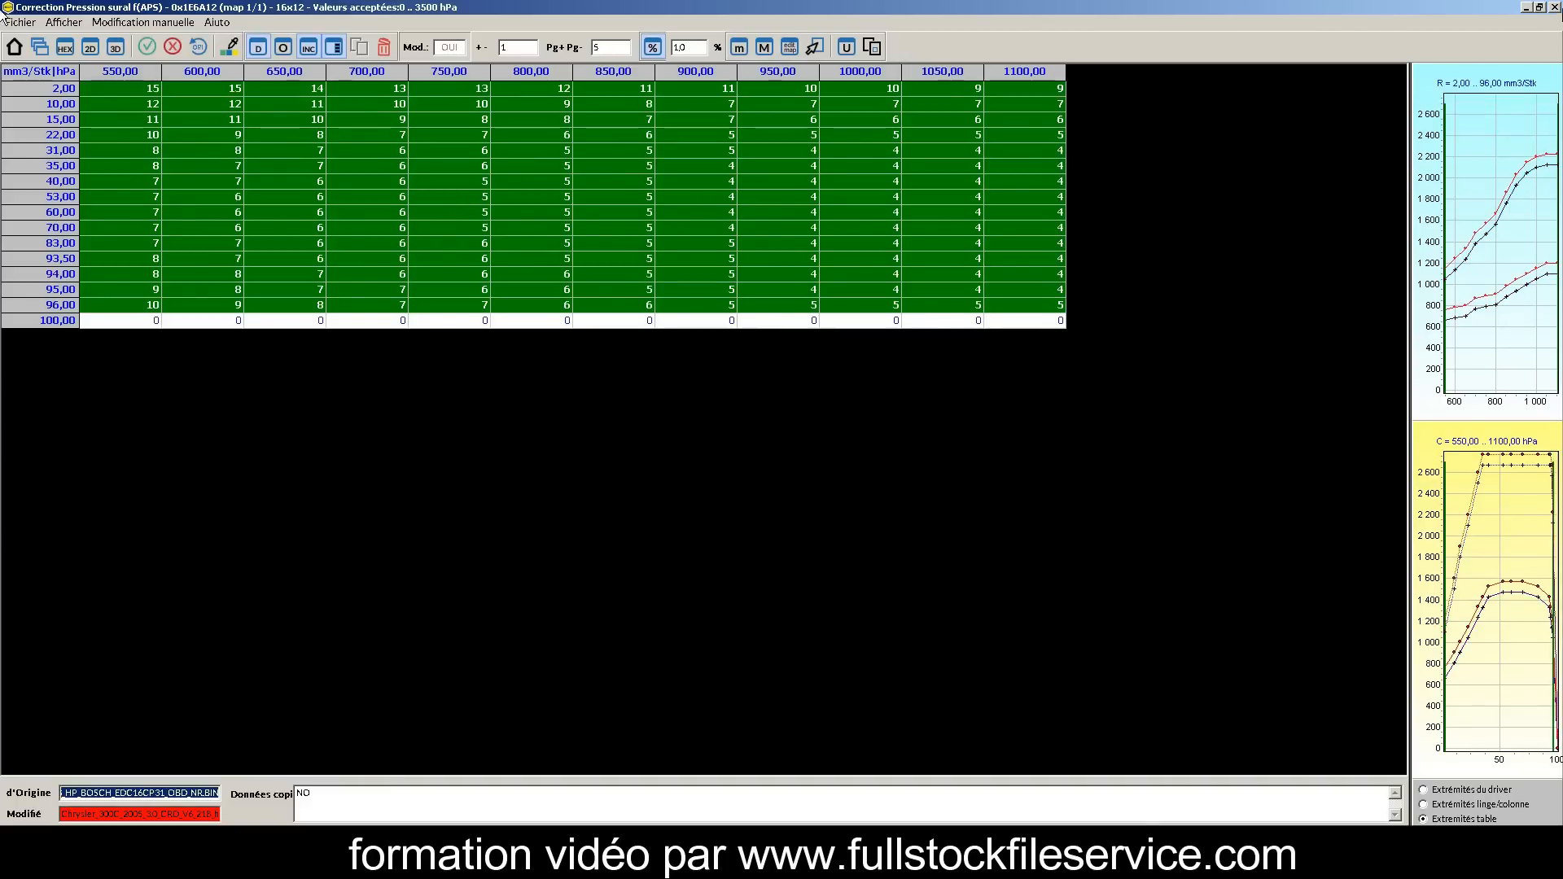
Save the changes to the f(APS) boost pressure correction, and inspect Correction de la pression turbo f(IAT) without editing it.
{"action": "key", "text": "Escape"}
{"action": "left_click", "coordinate": [542, 568]}
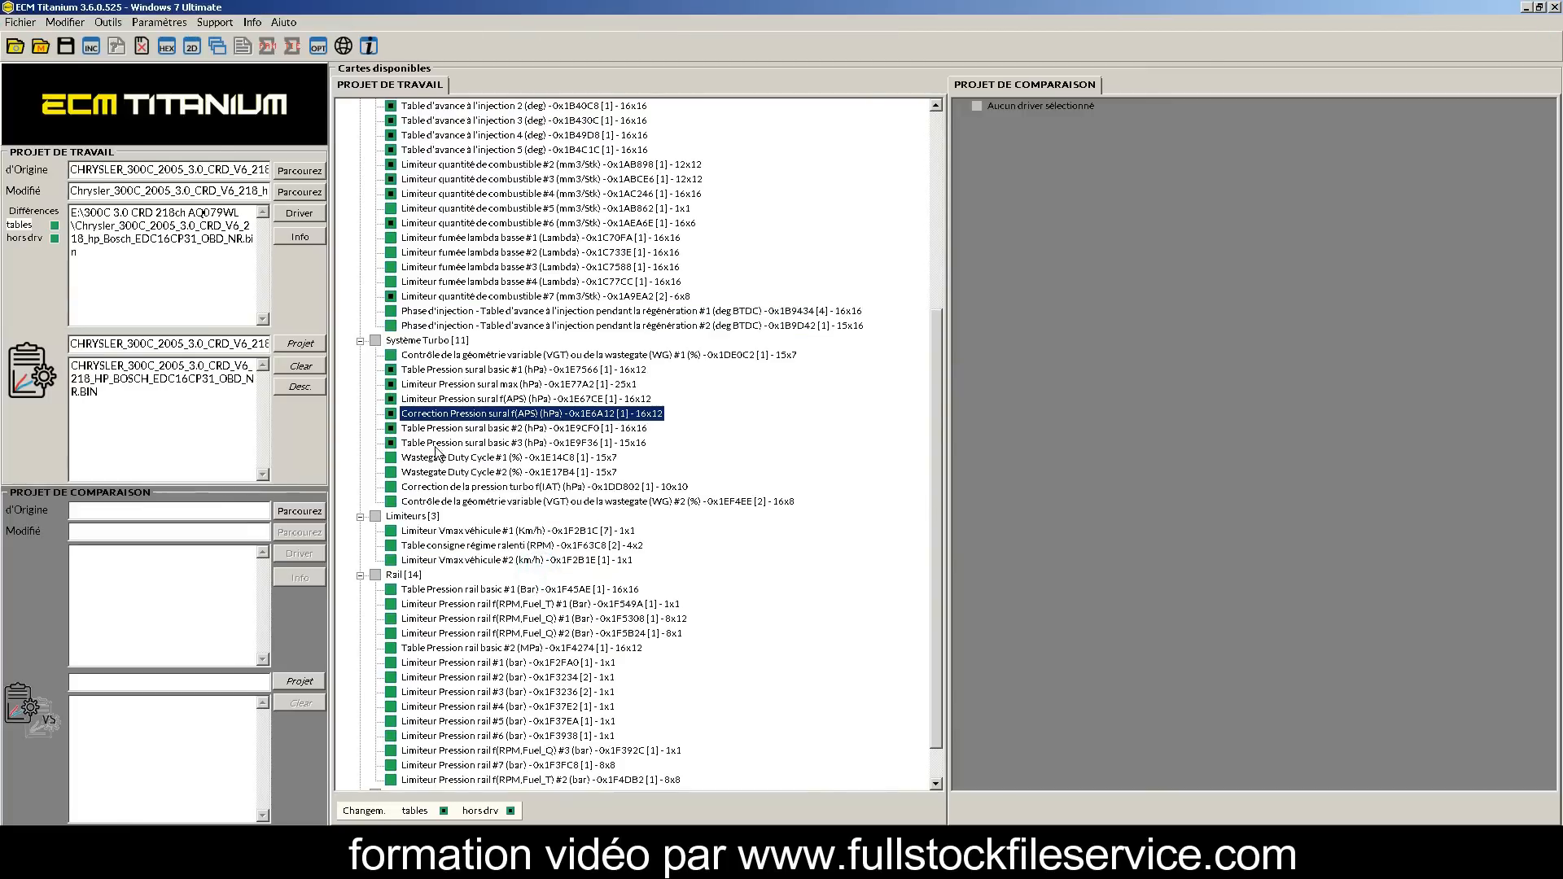
{"action": "double_click", "coordinate": [453, 486]}
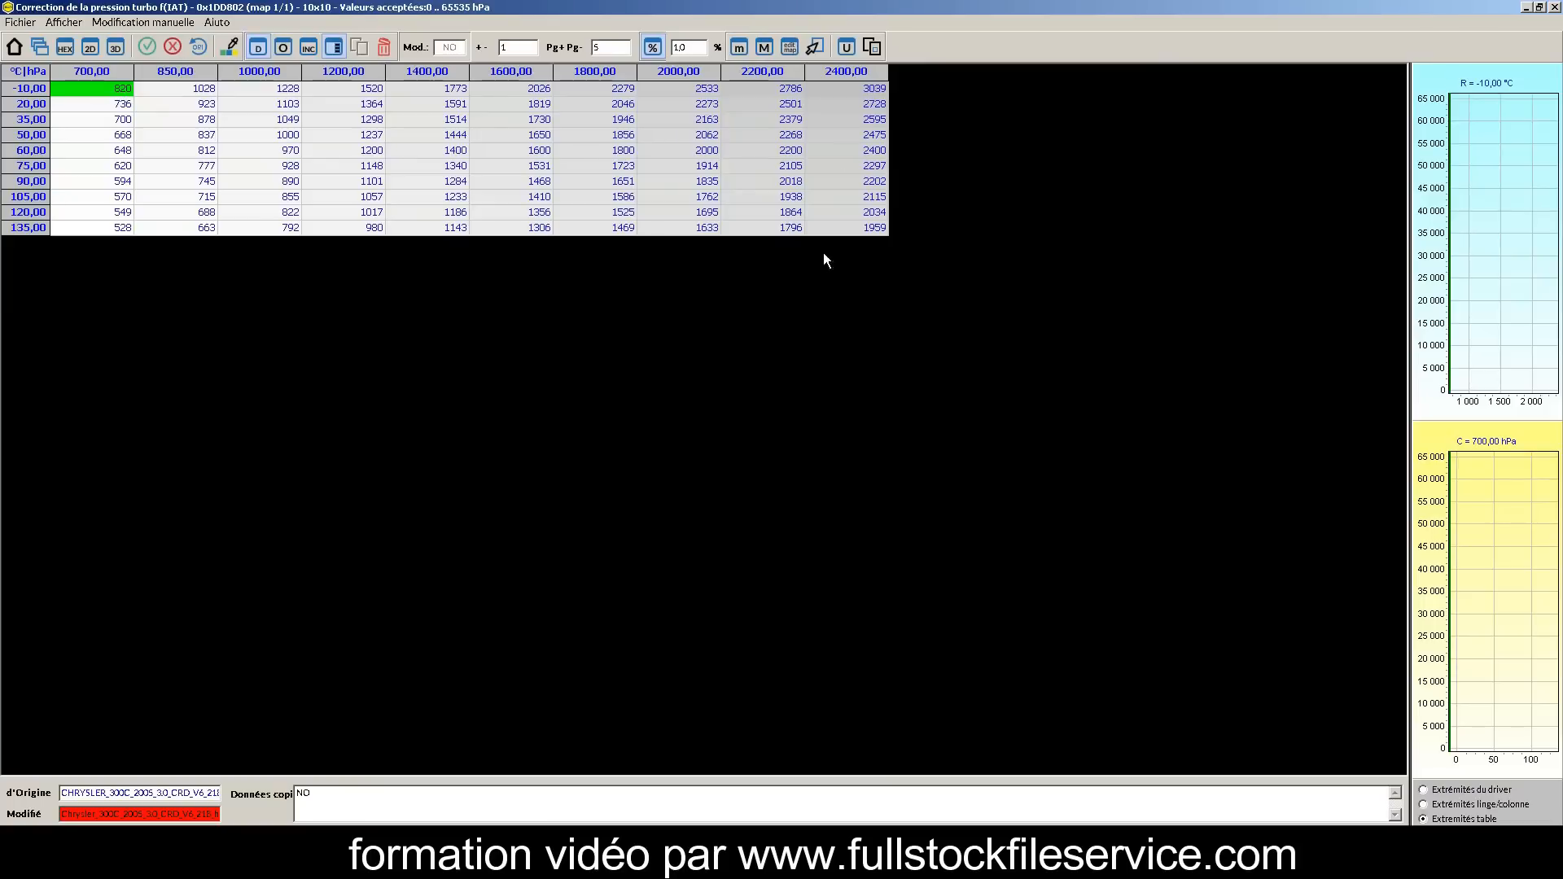
{"action": "left_click", "coordinate": [1555, 7]}
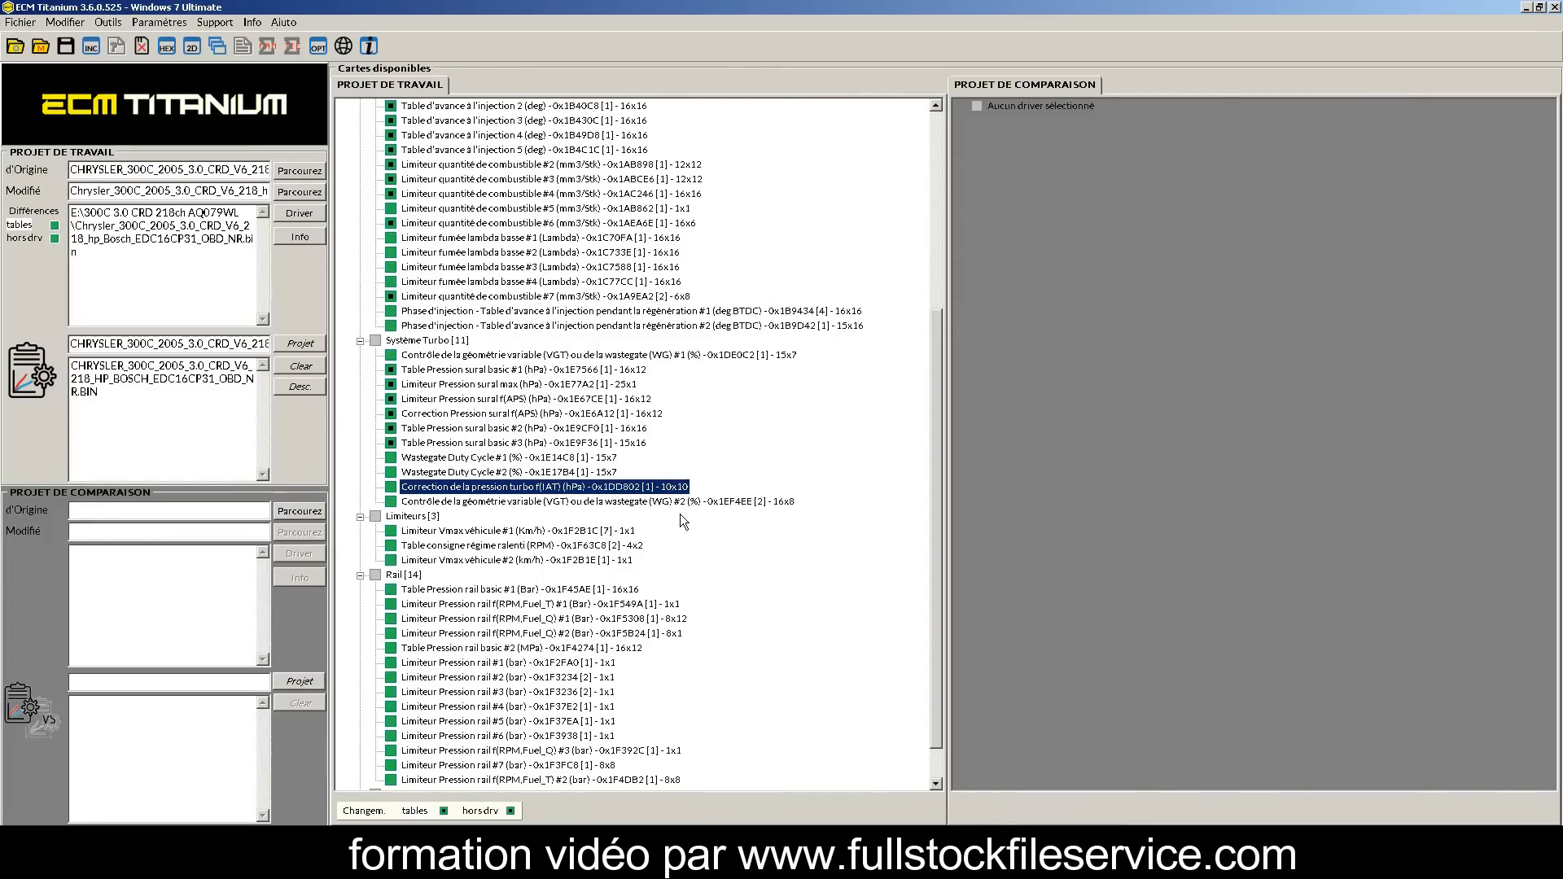
Review the seven similar maps of Limiteur Vmax véhicule #1 and open the first one for editing.
{"action": "double_click", "coordinate": [477, 531]}
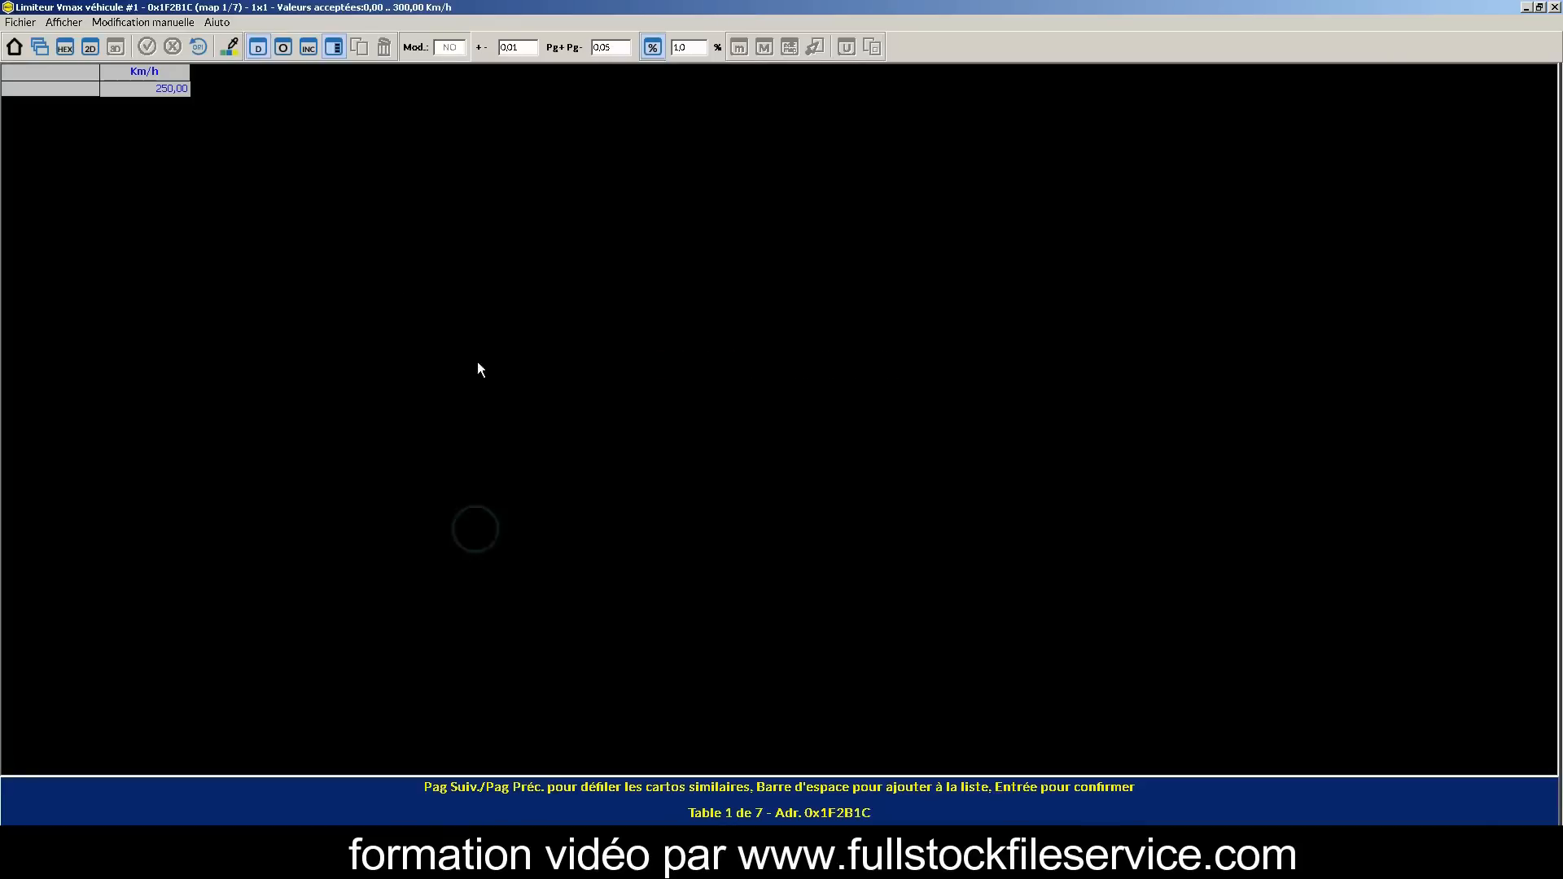
{"action": "key", "text": "Page_Down"}
{"action": "key", "text": "Page_Down"}
{"action": "key", "text": "Page_Down"}
{"action": "key", "text": "Page_Down"}
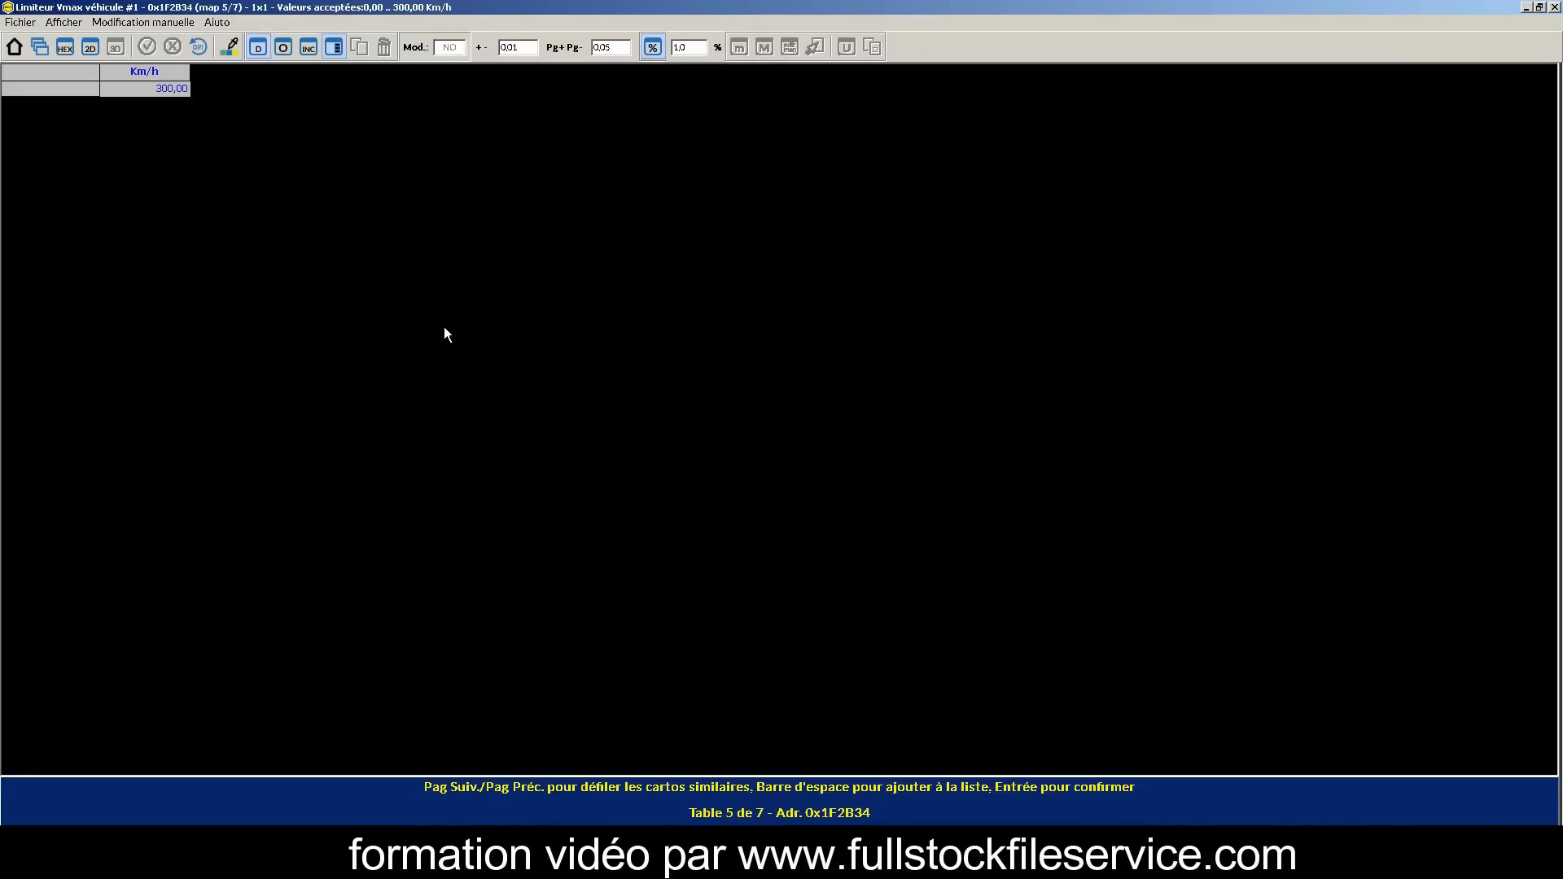
{"action": "key", "text": "Page_Down"}
{"action": "key", "text": "Return"}
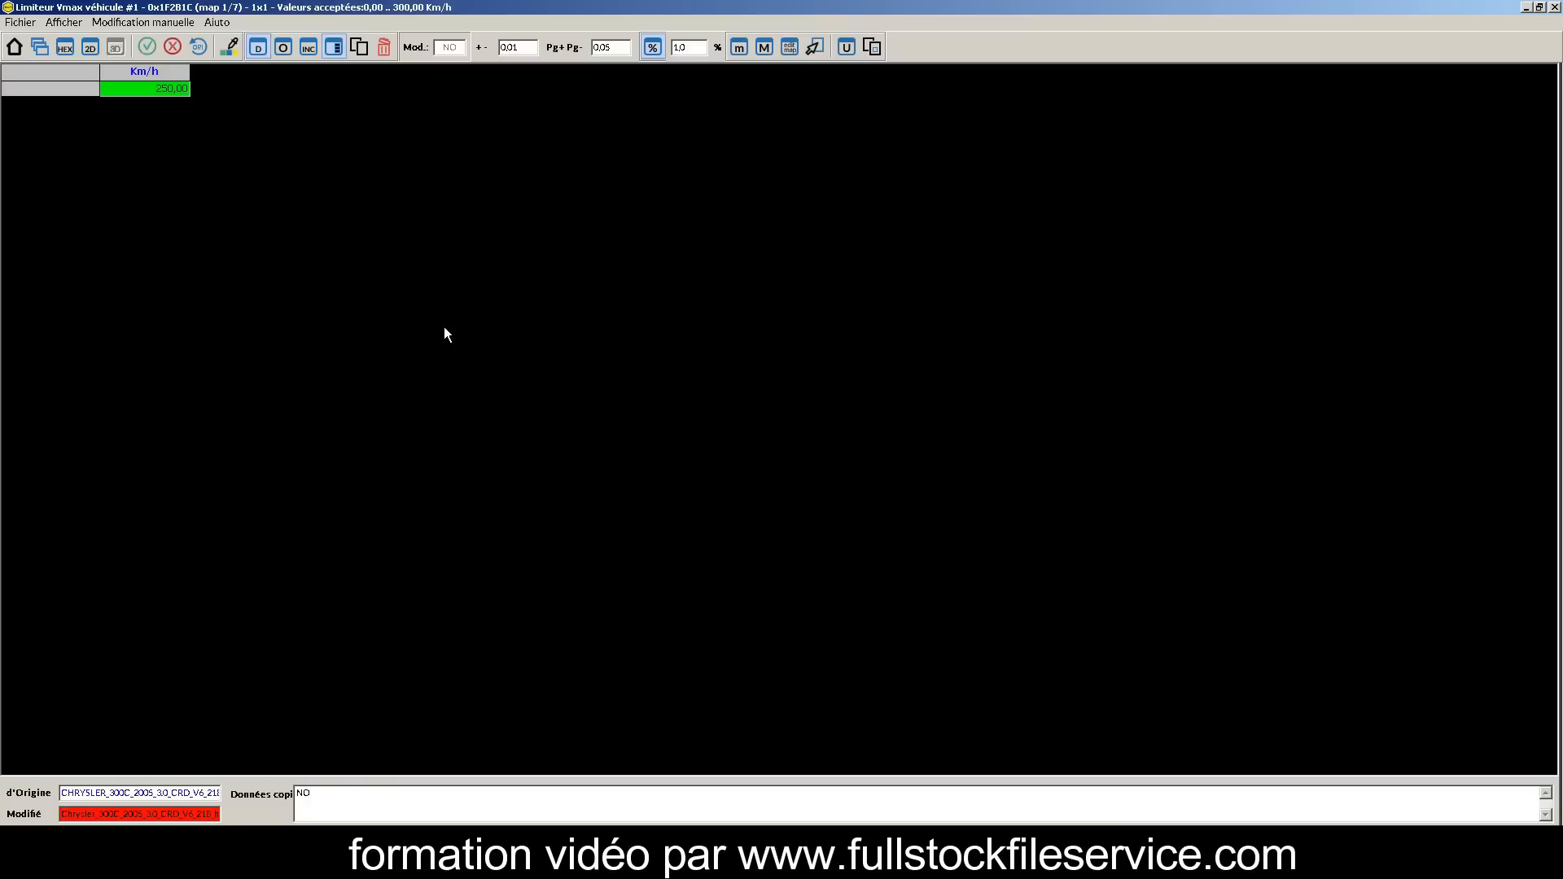
Set Limiteur Vmax véhicule #1 to 300 km/h and save, copying the percentage increments to all similar tables.
{"action": "left_click", "coordinate": [790, 48]}
{"action": "type", "text": "300"}
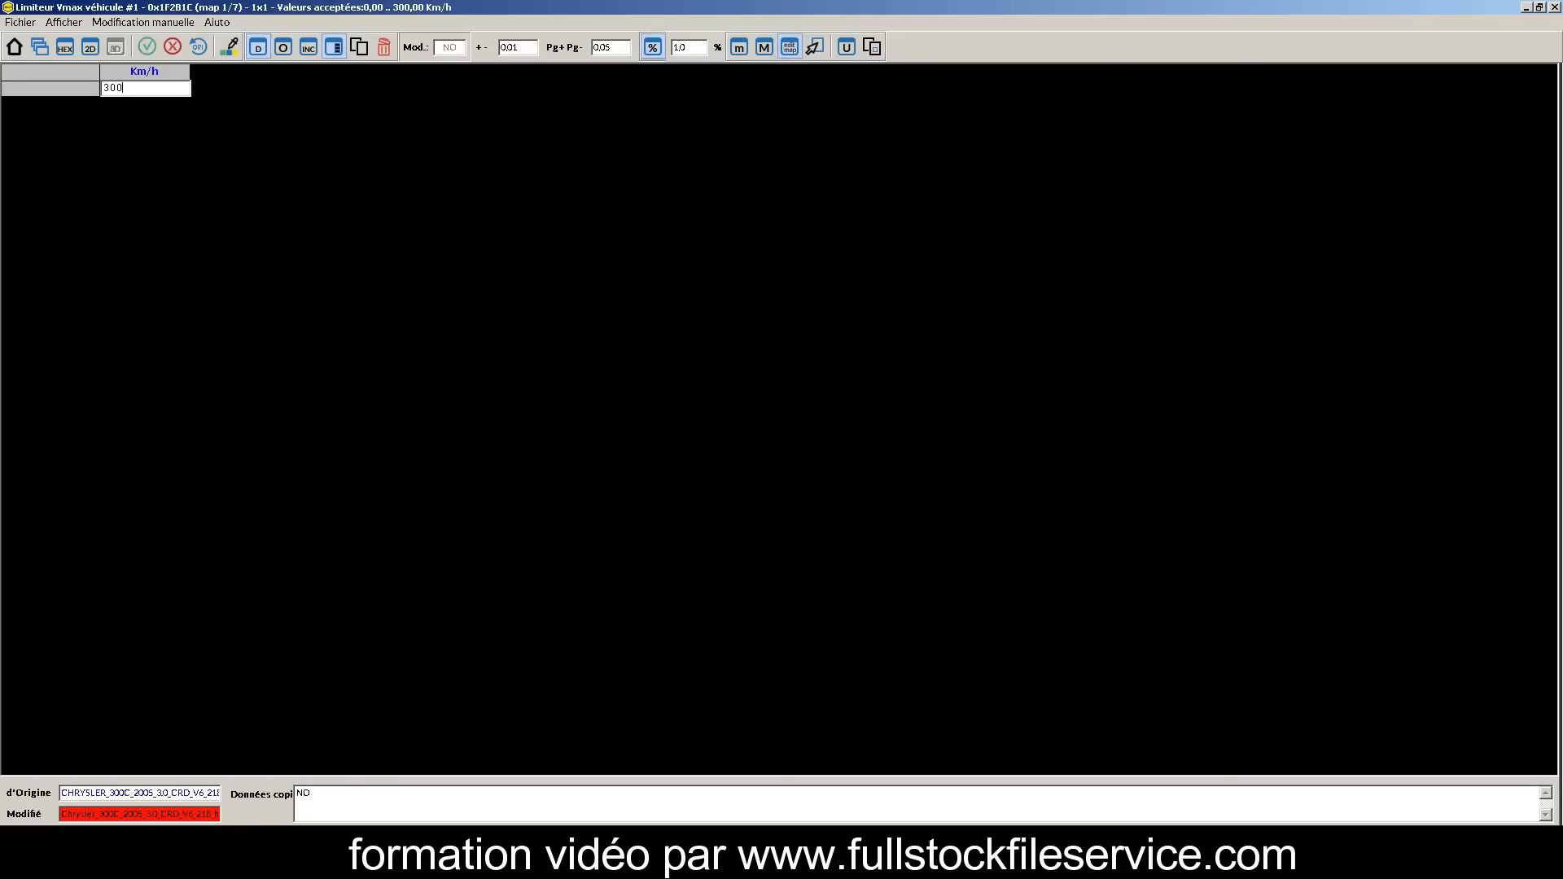
{"action": "key", "text": "Return"}
{"action": "left_click", "coordinate": [1554, 7]}
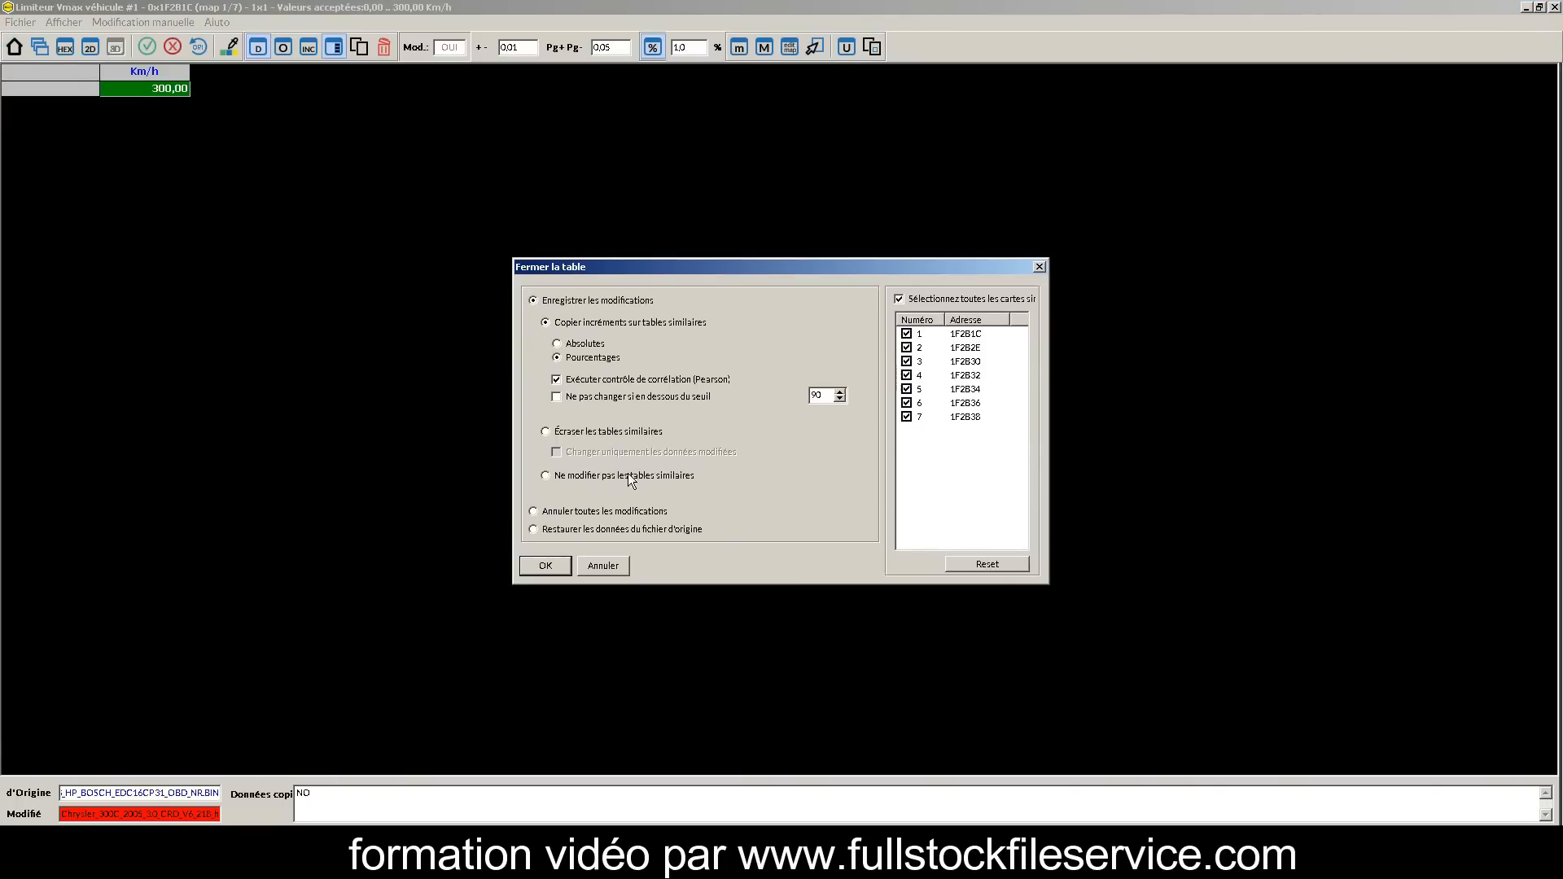
{"action": "left_click", "coordinate": [545, 563]}
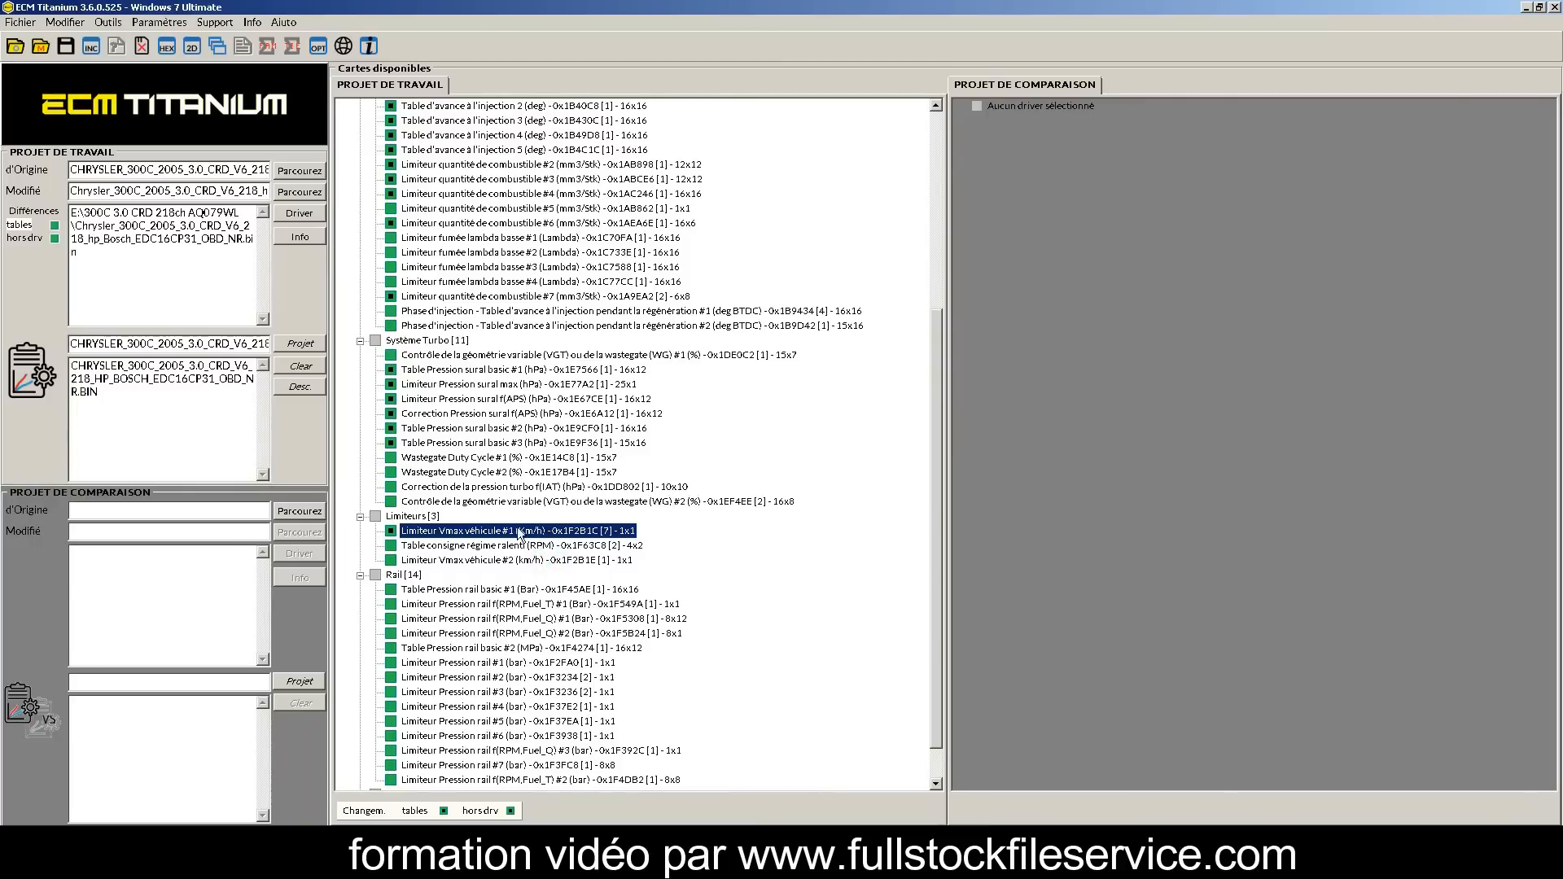
Reopen Limiteur Vmax véhicule #1 and check the speed limits in its similar maps.
{"action": "double_click", "coordinate": [529, 530]}
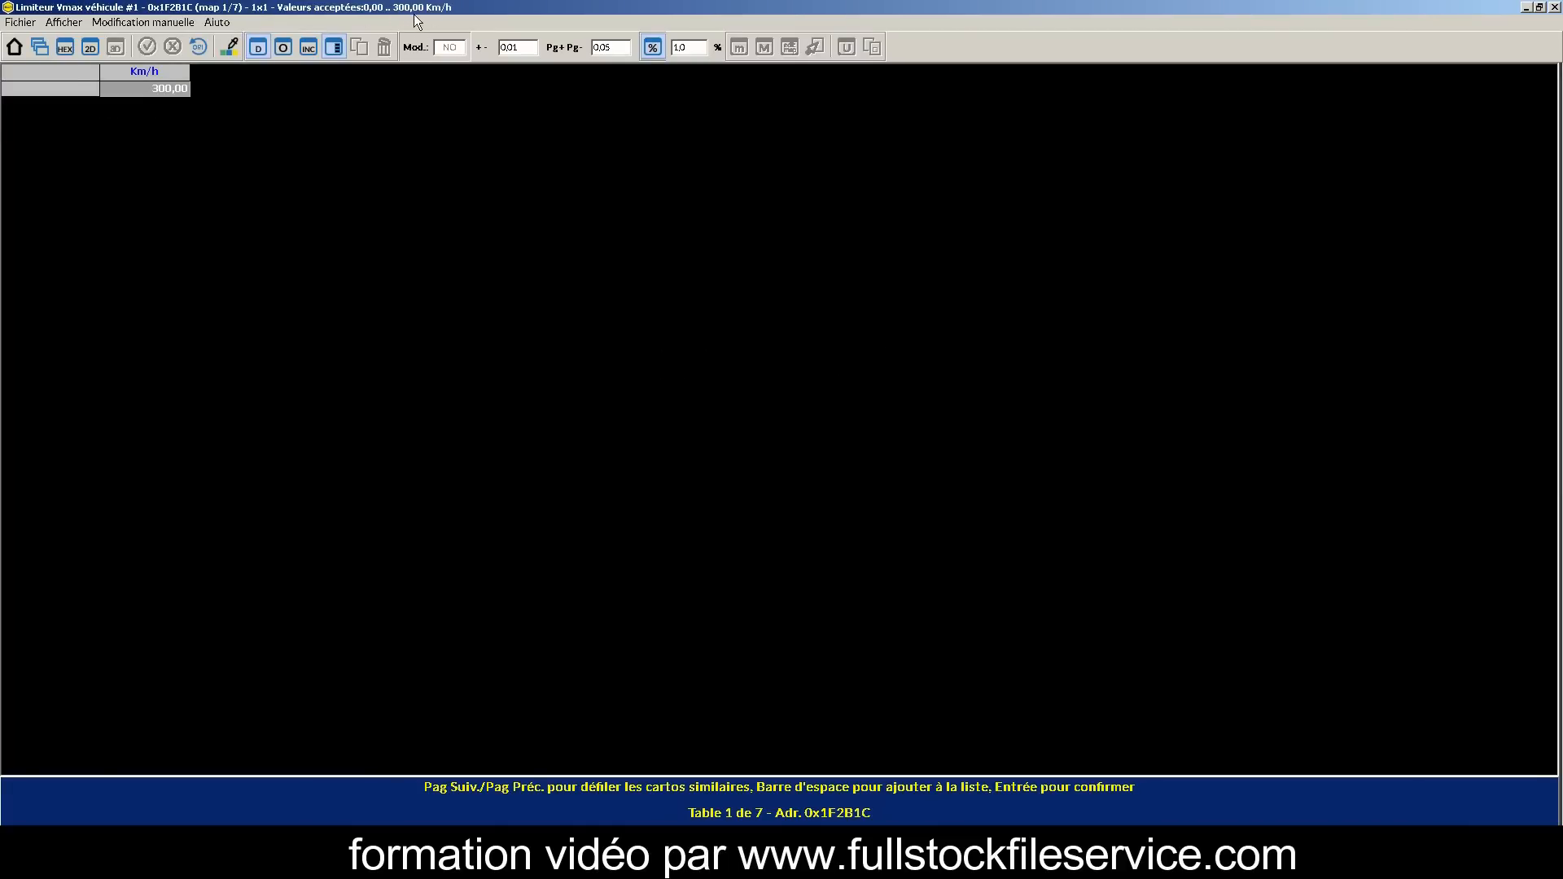
{"action": "key", "text": "Page_Down"}
{"action": "key", "text": "Page_Down"}
{"action": "key", "text": "Page_Down"}
{"action": "left_click", "coordinate": [1553, 8]}
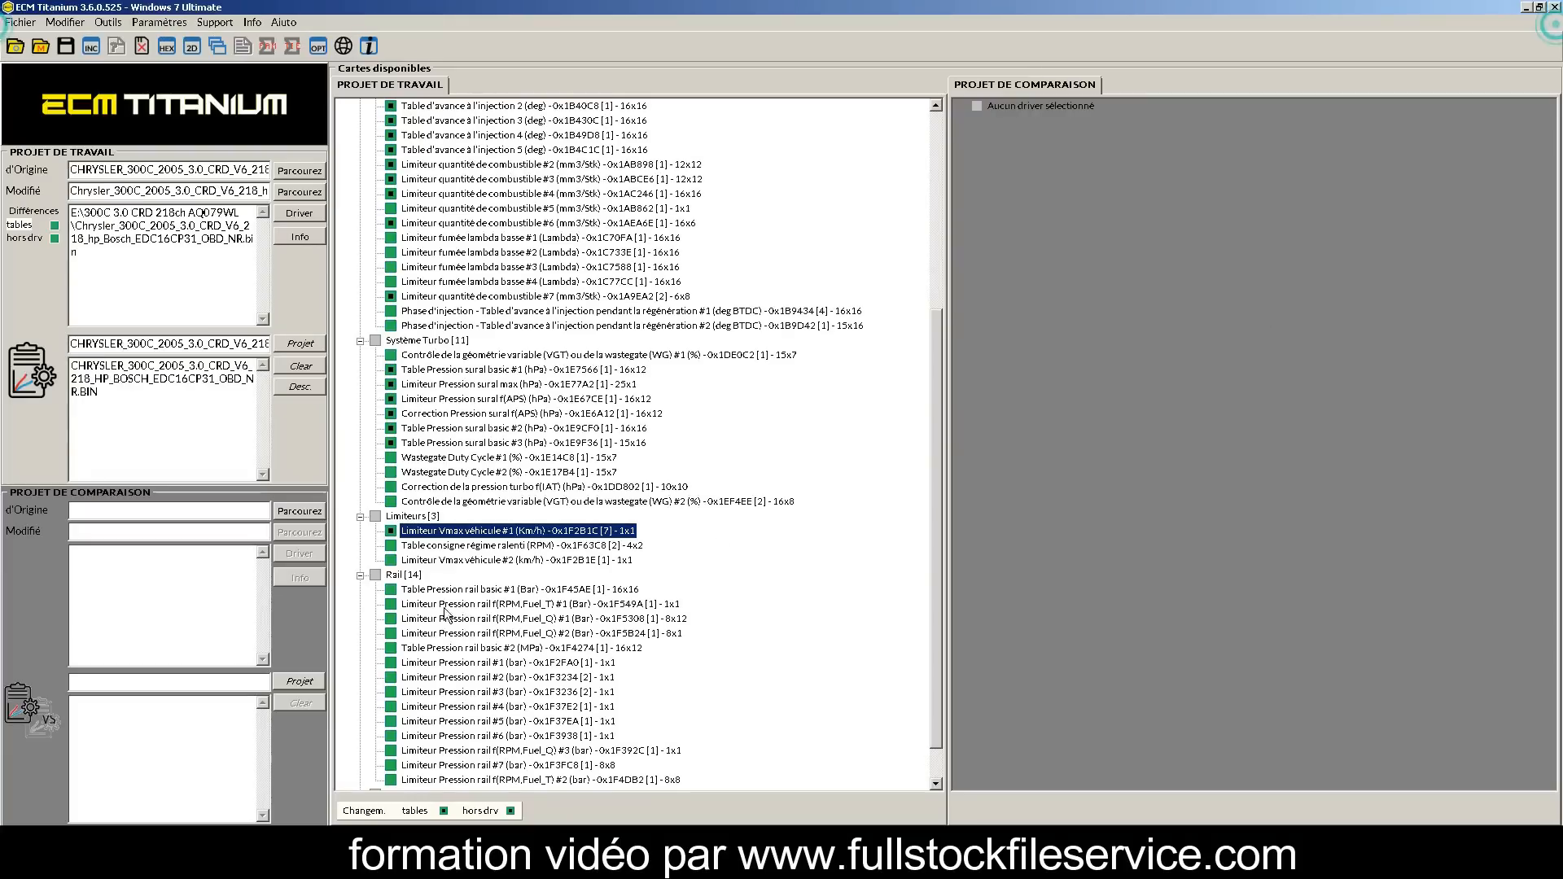
Inspect Limiteur Vmax véhicule #2 and the idle speed table Table consigne régime ralenti without editing them.
{"action": "double_click", "coordinate": [468, 561]}
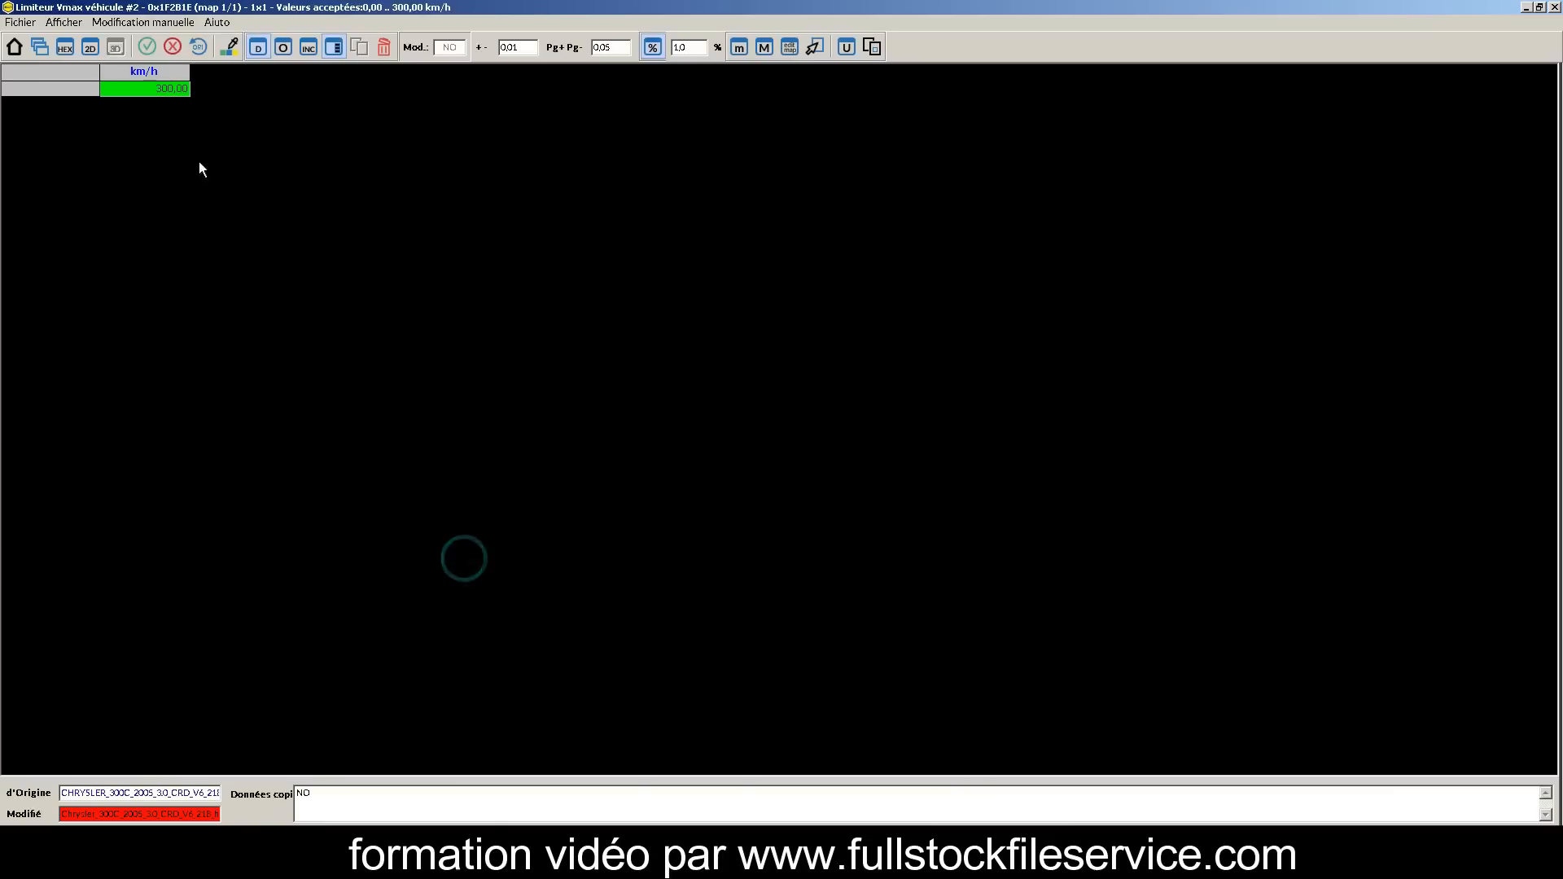
{"action": "left_click", "coordinate": [1553, 7]}
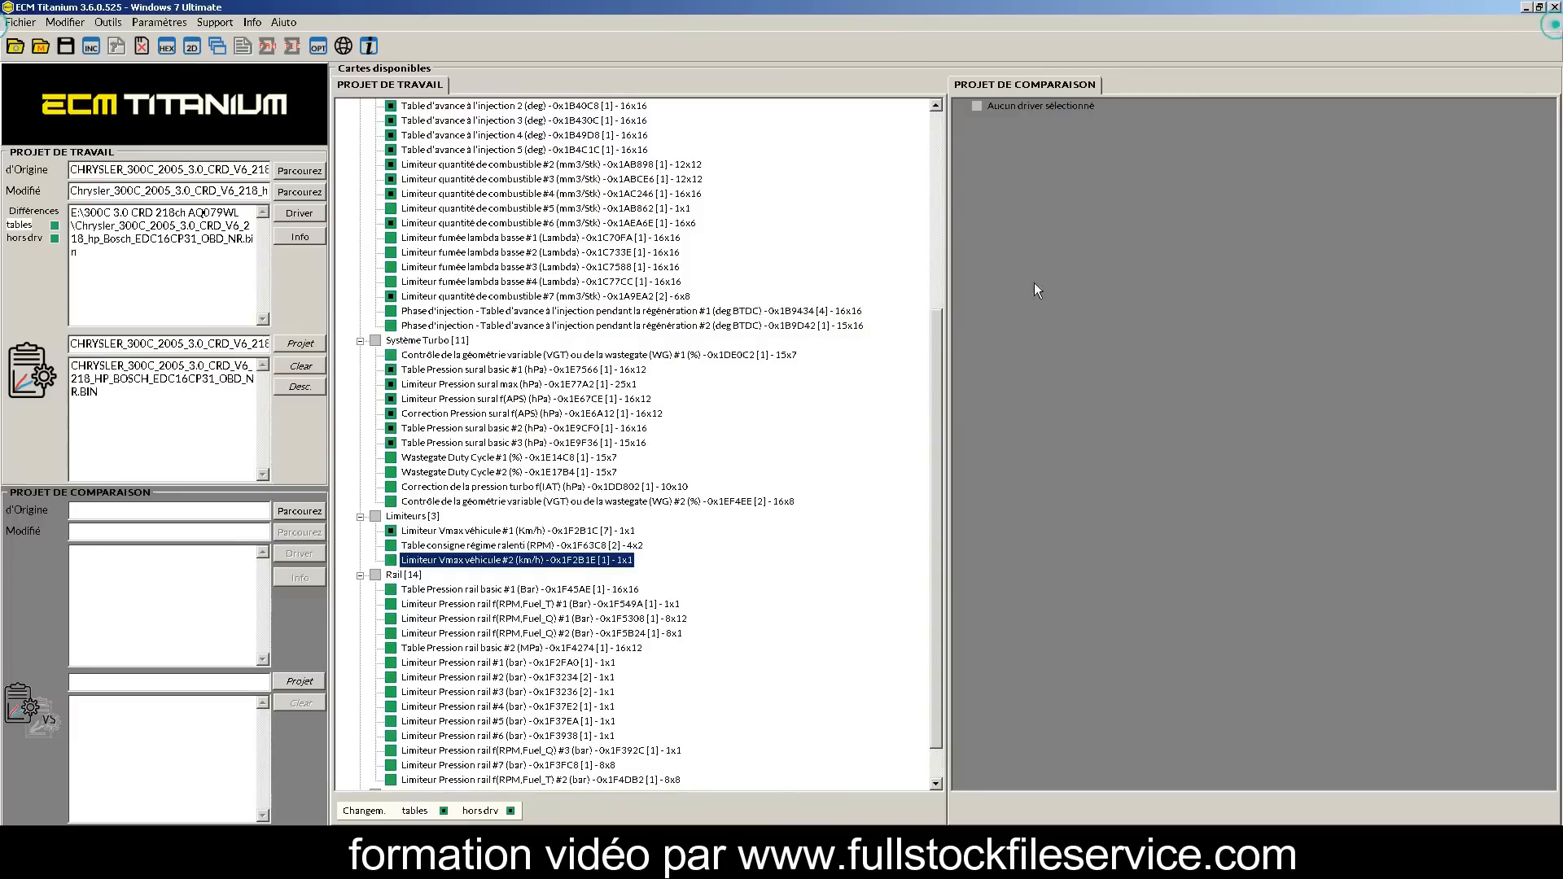
{"action": "double_click", "coordinate": [431, 547]}
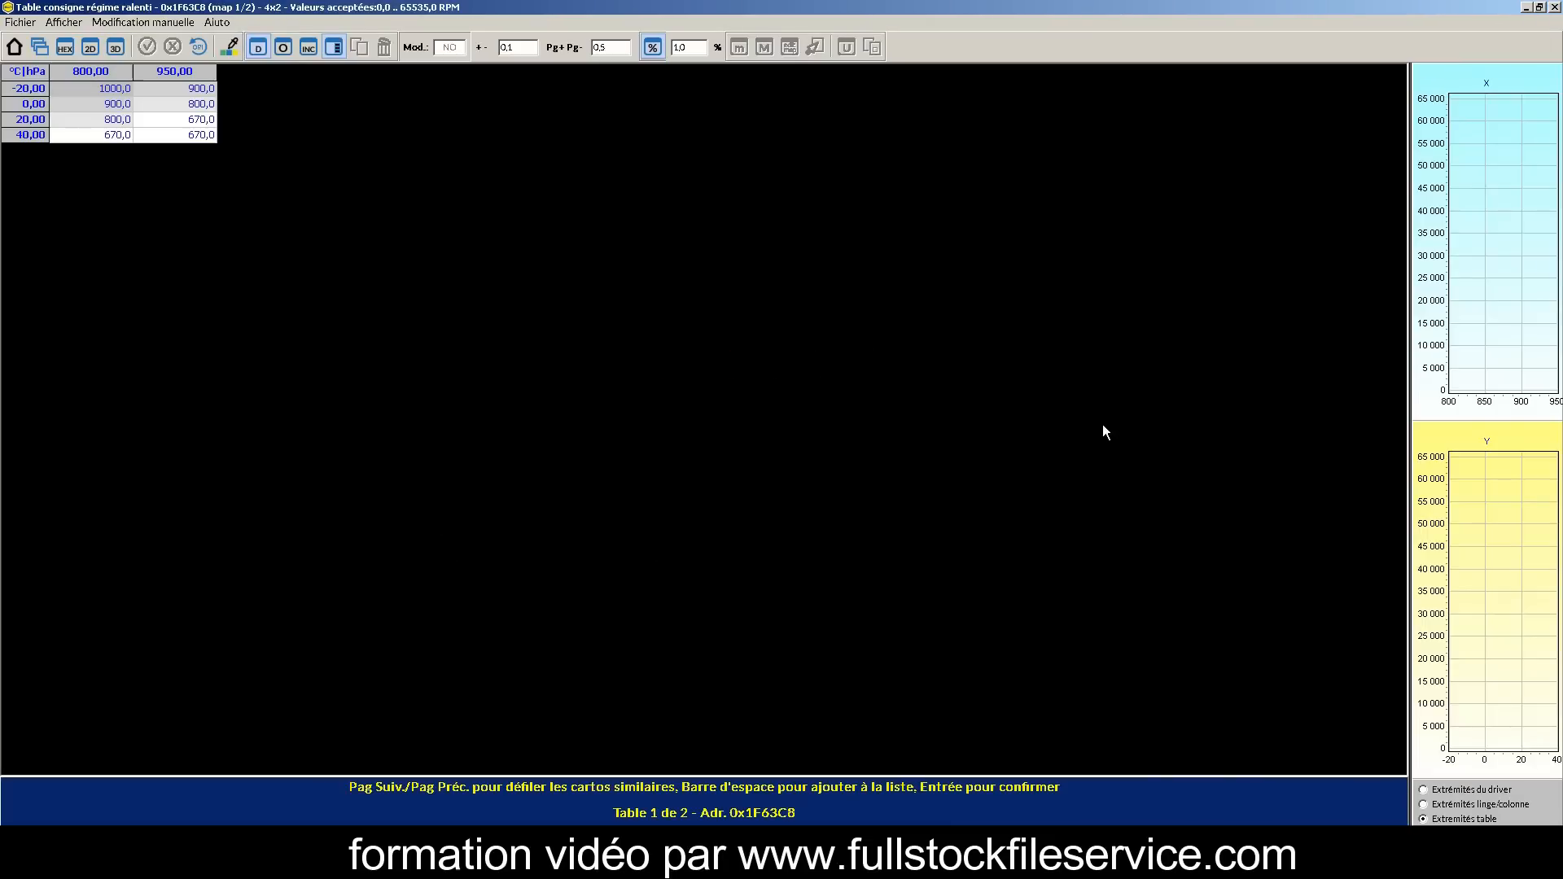
{"action": "left_click", "coordinate": [1553, 7]}
Inspect Table Pression rail basic #2 and the rail limiters f(RPM,Fuel_T) #1 and f(RPM,Fuel_Q) #1.
{"action": "scroll", "coordinate": [469, 660], "scroll_direction": "down", "scroll_amount": 1}
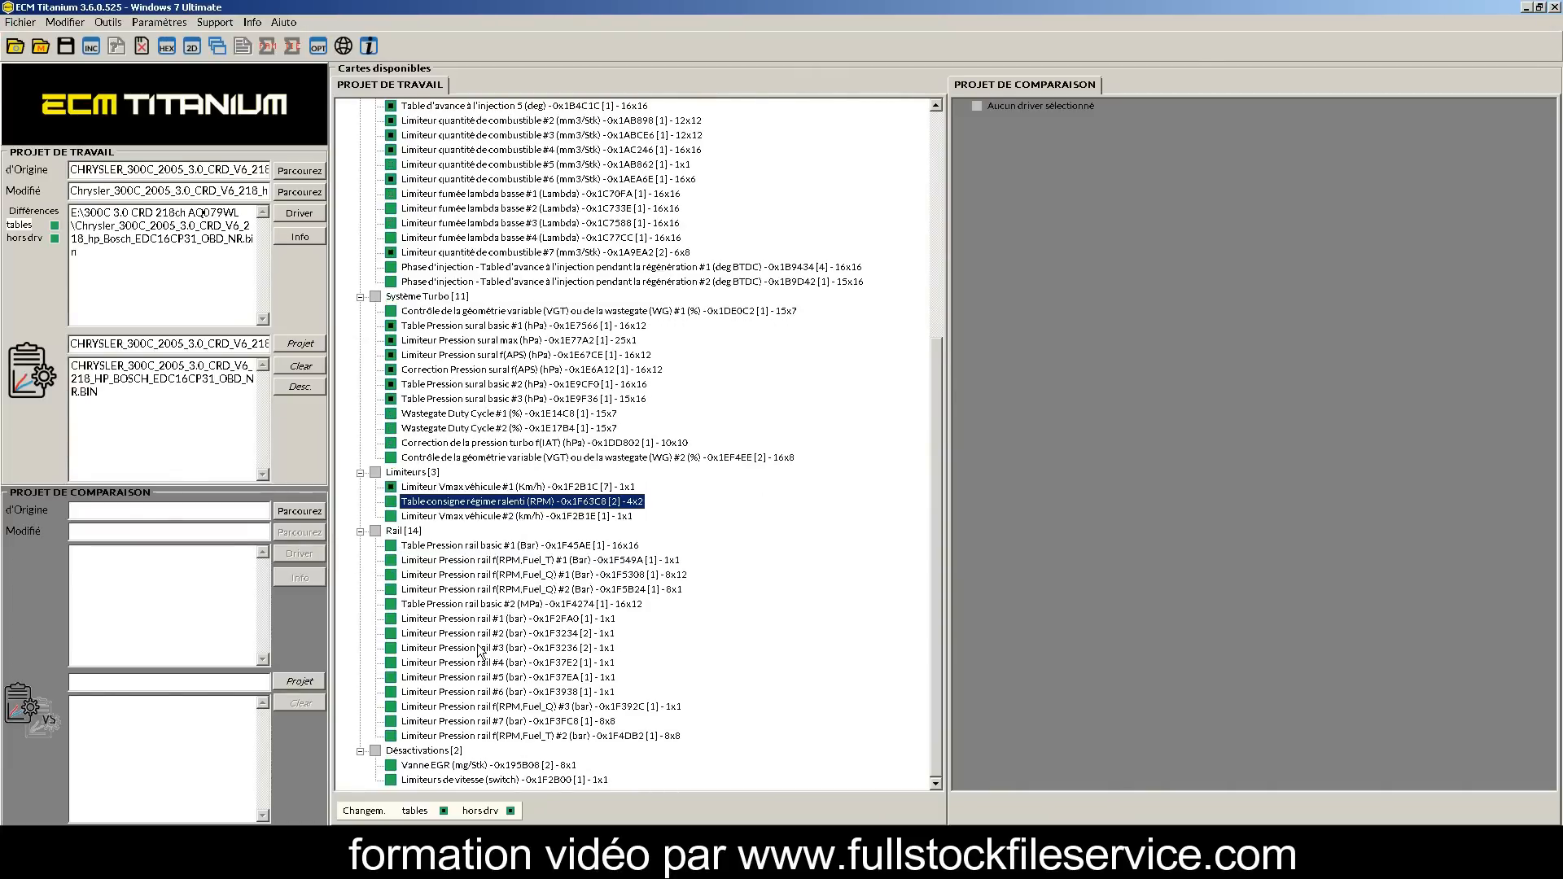
{"action": "double_click", "coordinate": [542, 605]}
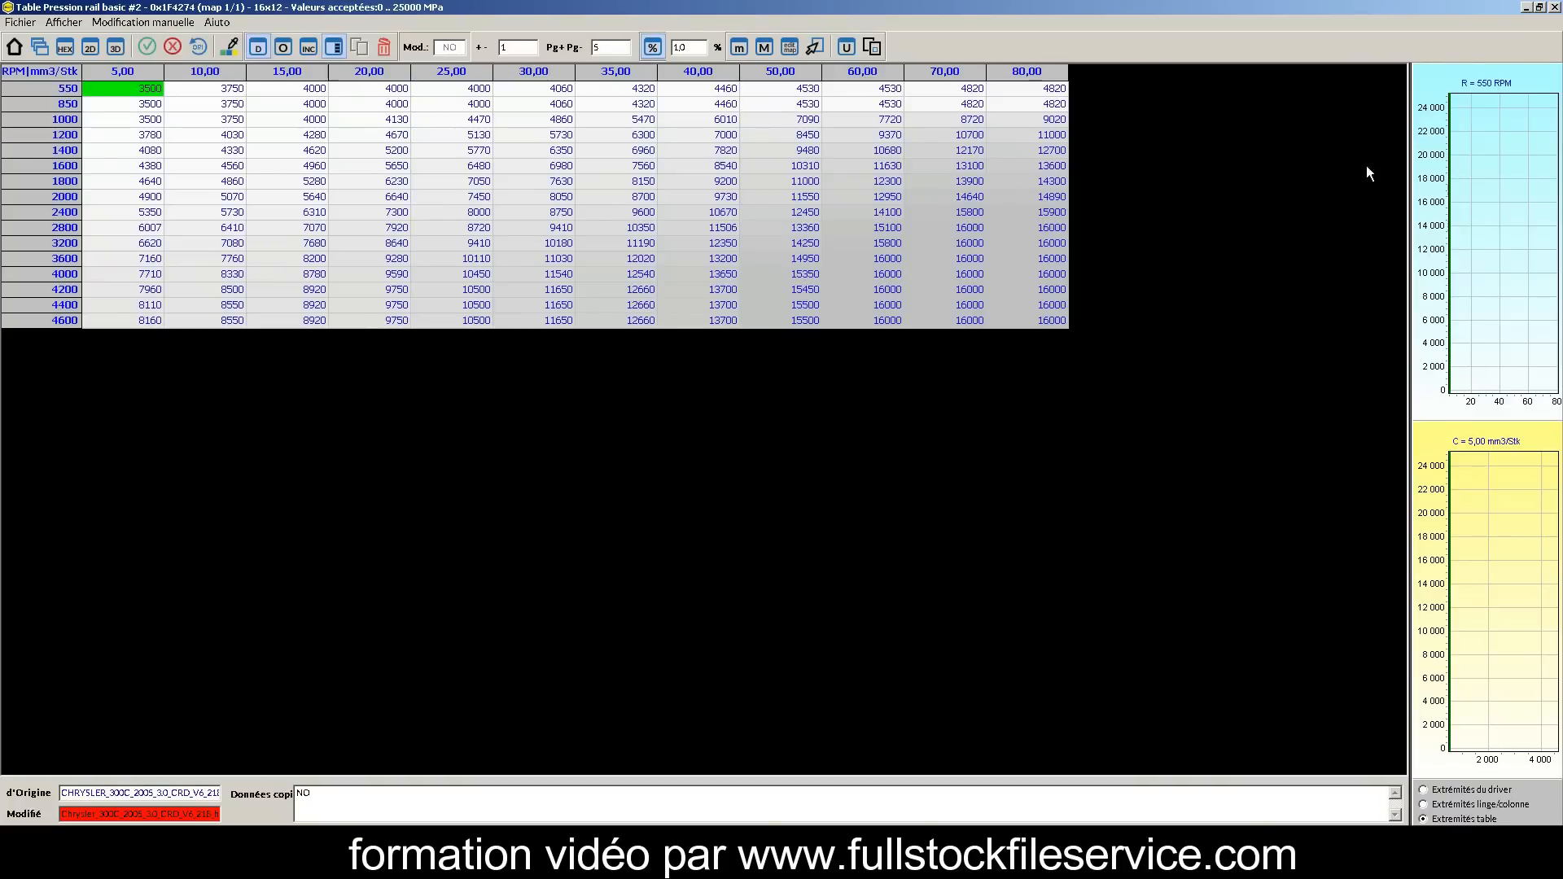
{"action": "left_click", "coordinate": [1555, 7]}
{"action": "double_click", "coordinate": [442, 560]}
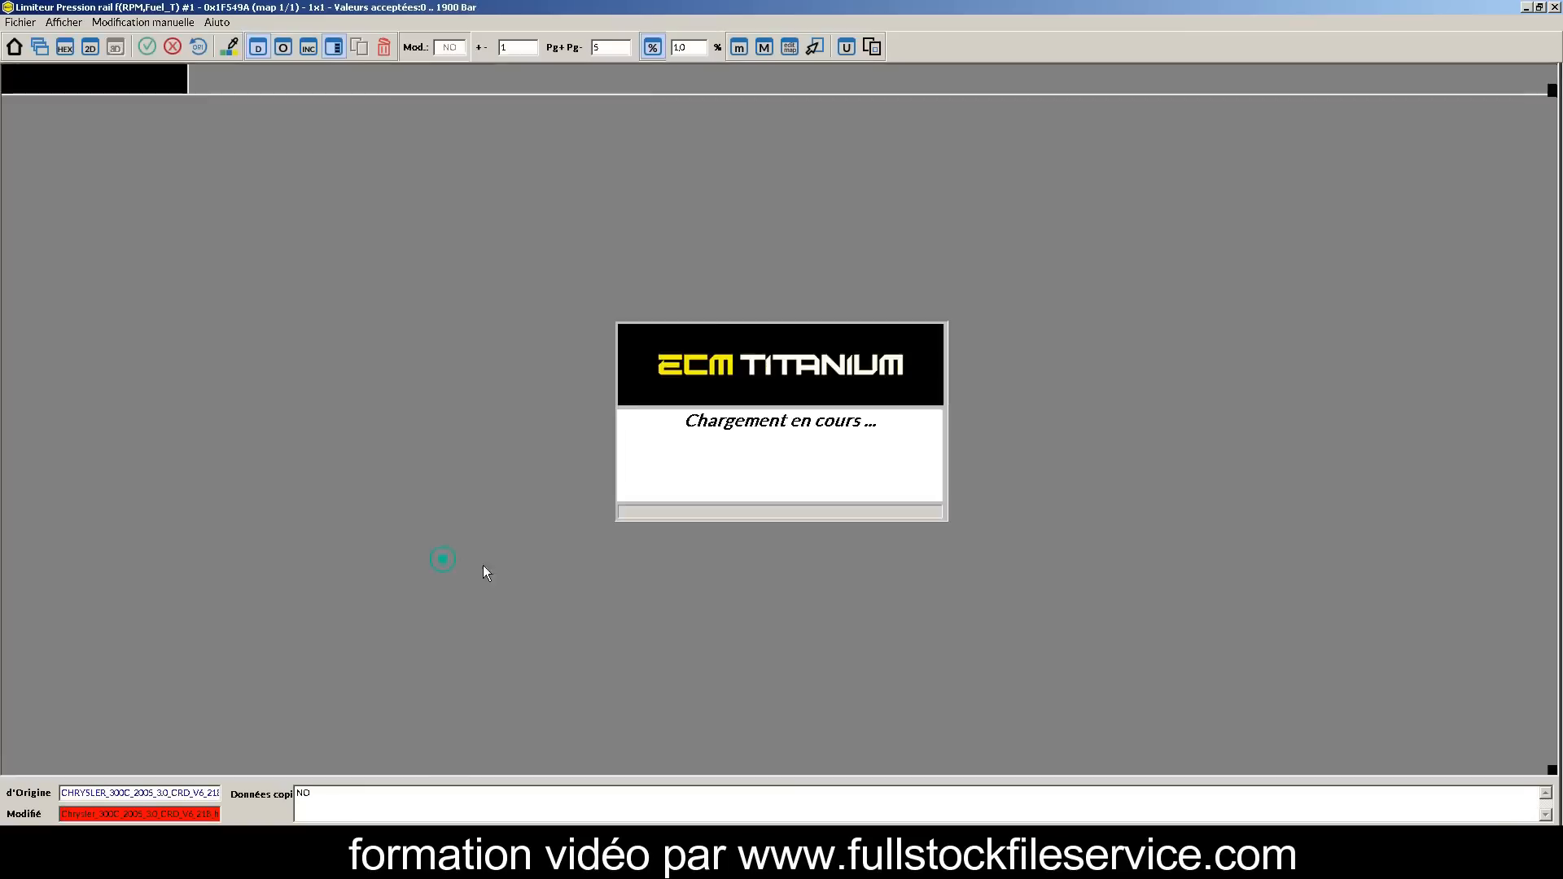
{"action": "left_click", "coordinate": [1555, 7]}
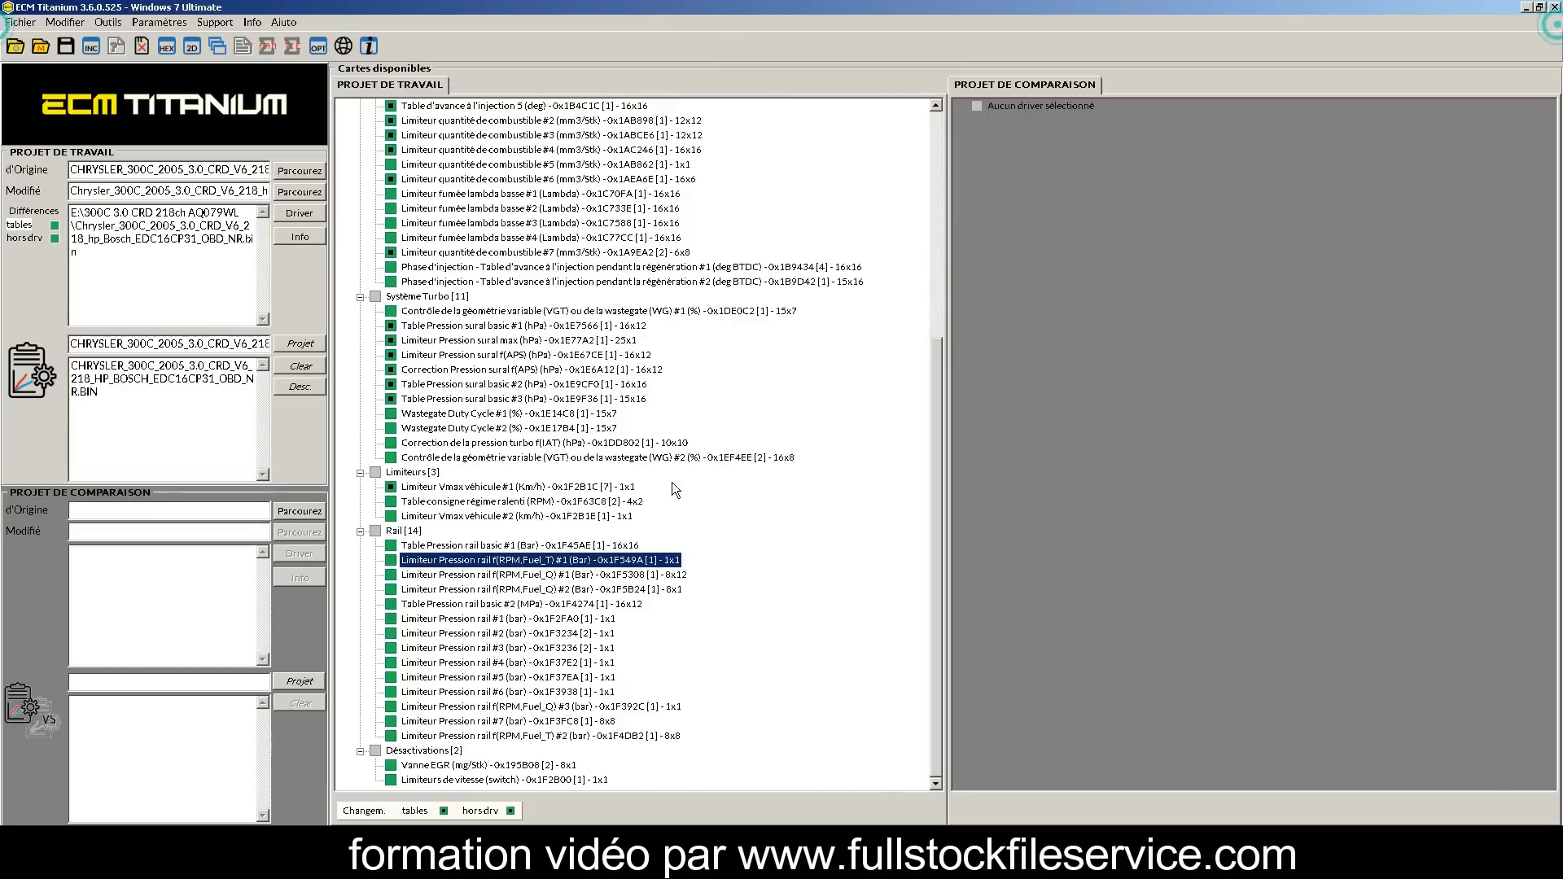
{"action": "double_click", "coordinate": [457, 575]}
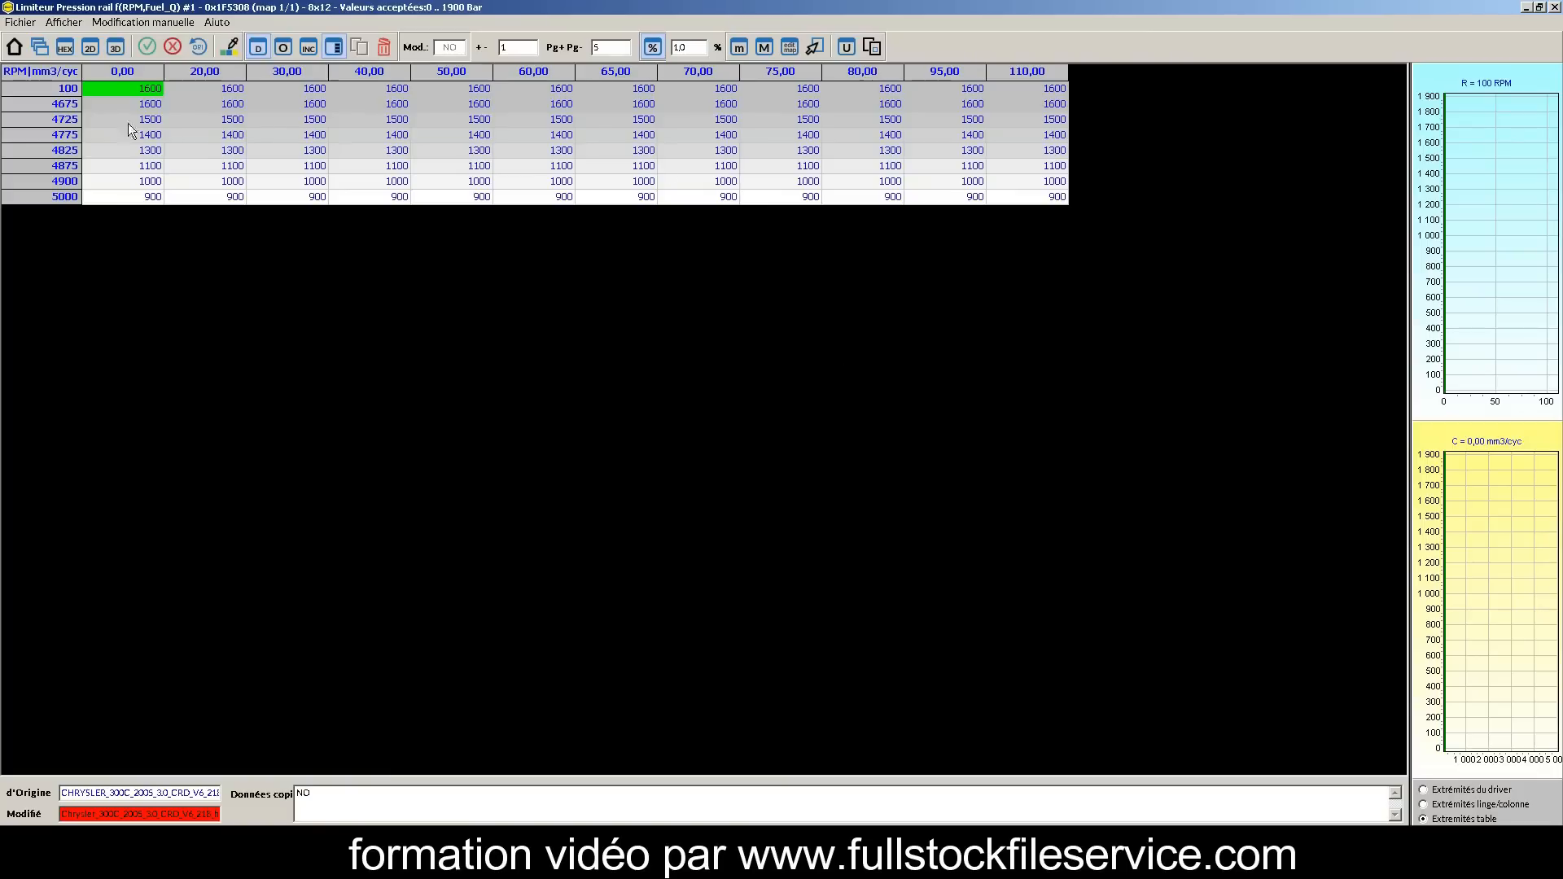
{"action": "left_click", "coordinate": [1555, 7]}
Raise Table Pression rail basic #2 by 5% over 1200–2000 RPM and 30–80 mm3/Stk.
{"action": "double_click", "coordinate": [476, 604]}
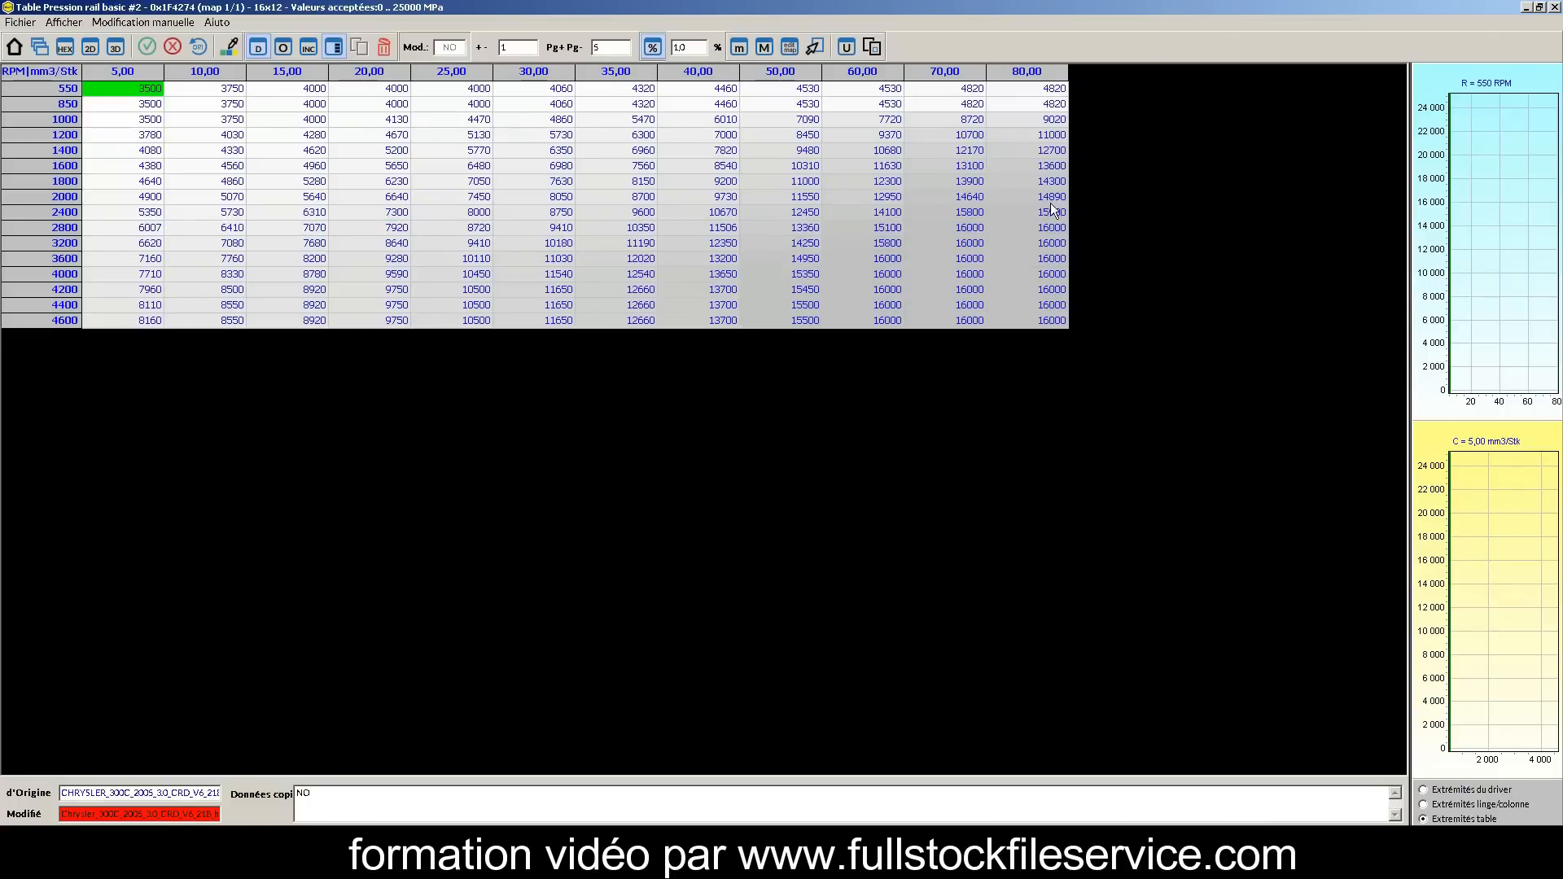
{"action": "left_click_drag", "start_coordinate": [1047, 202], "coordinate": [562, 128]}
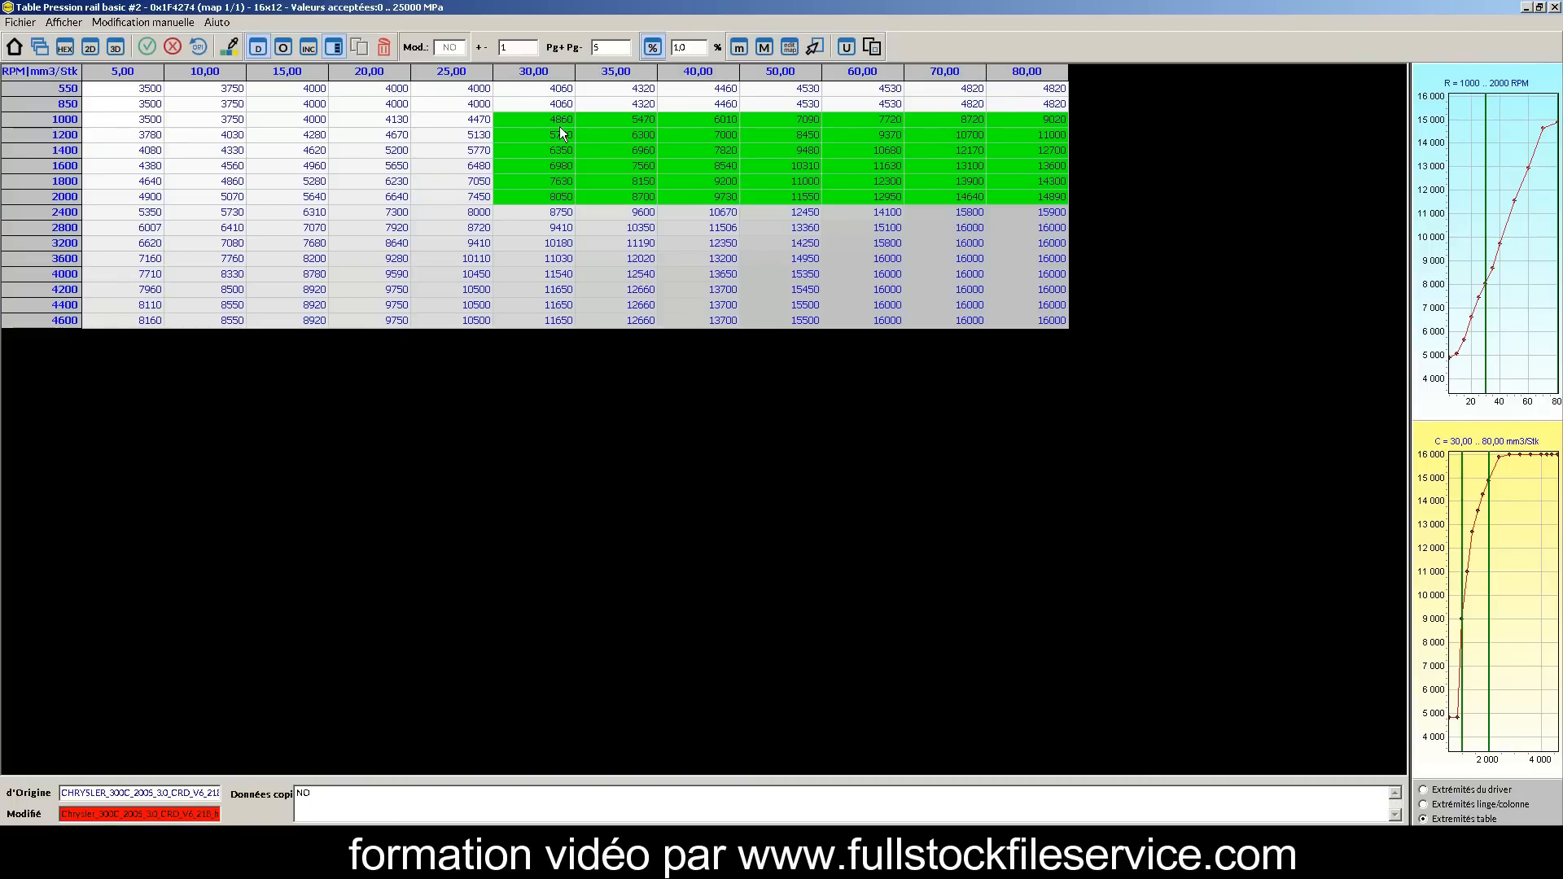
{"action": "mouse_move", "coordinate": [560, 128]}
{"action": "left_mouse_down"}
{"action": "mouse_move", "coordinate": [602, 139]}
{"action": "mouse_move", "coordinate": [564, 145]}
{"action": "left_mouse_up"}
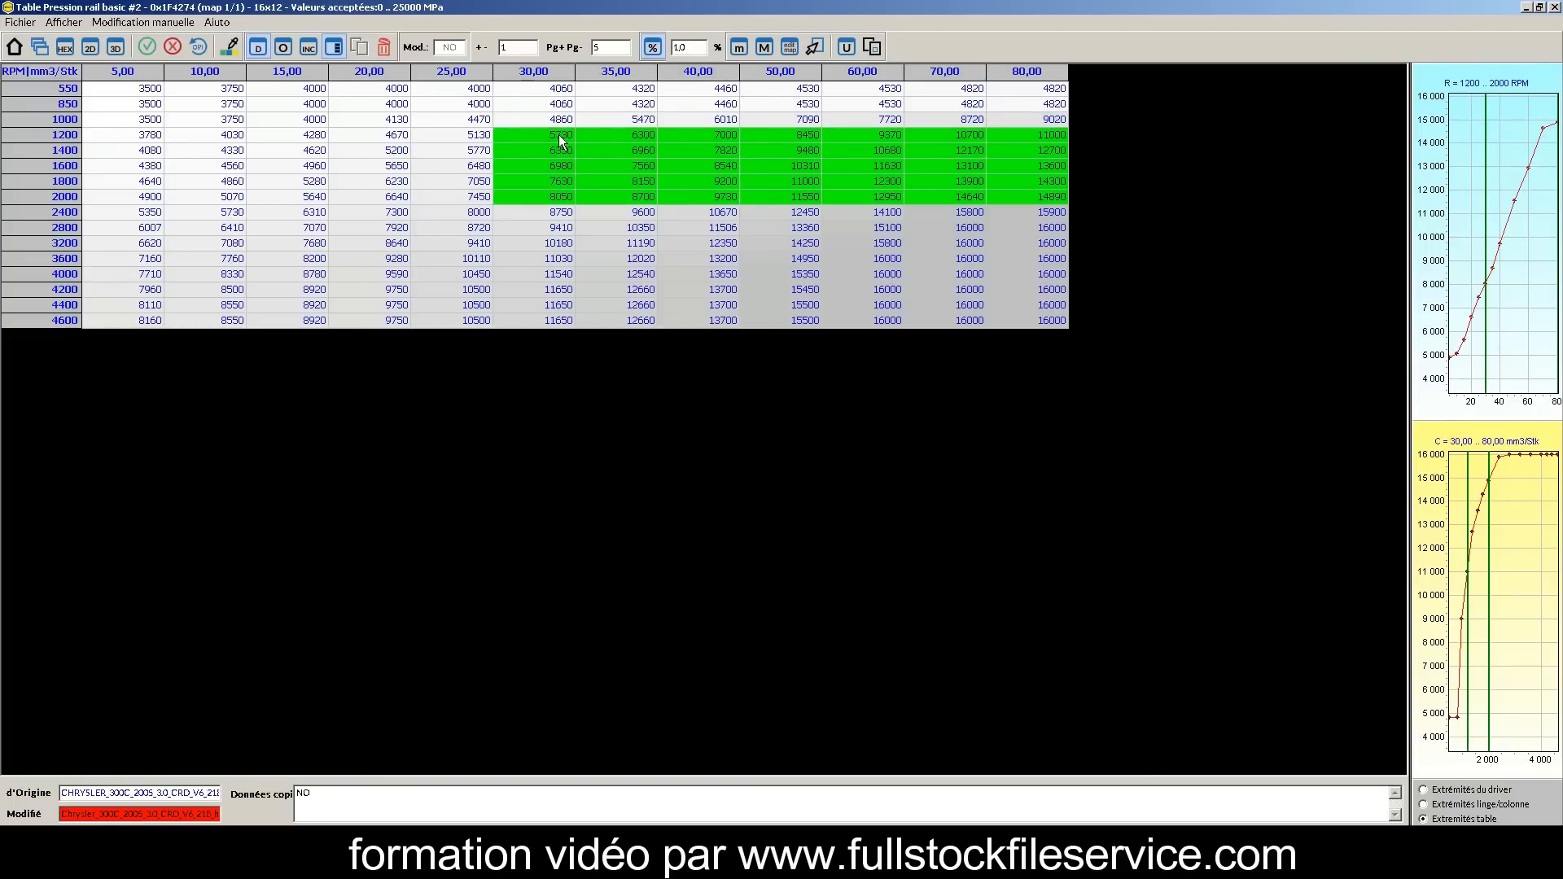
{"action": "key", "text": "plus"}
{"action": "key", "text": "plus"}
{"action": "key", "text": "plus"}
{"action": "key", "text": "plus"}
{"action": "key", "text": "plus"}
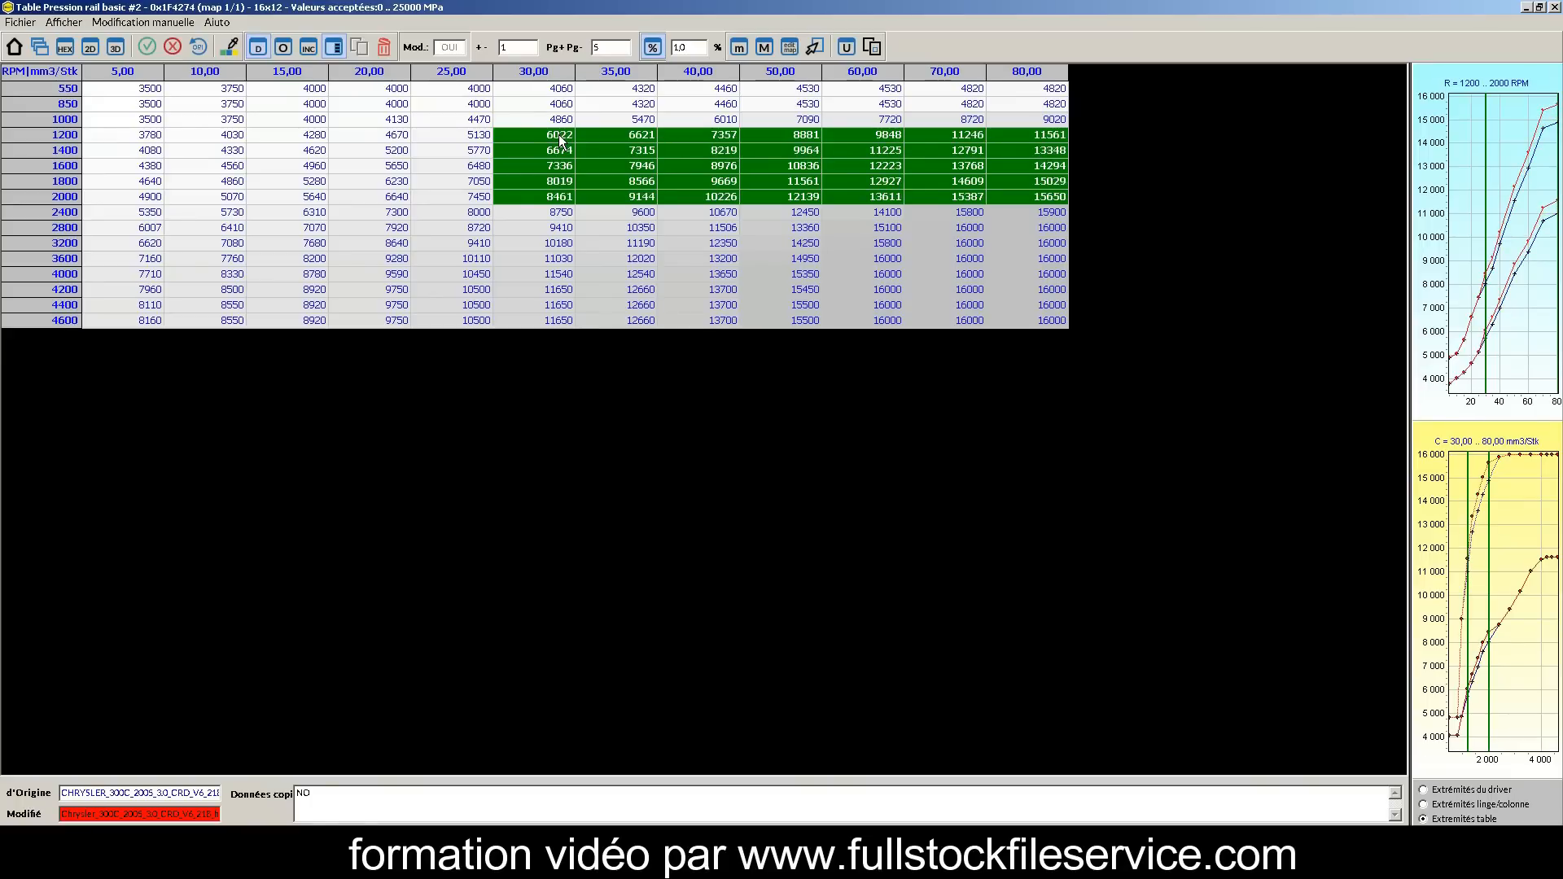
Check the increments of Table Pression rail basic #2, return to the absolute values and save the changes.
{"action": "left_click", "coordinate": [301, 44]}
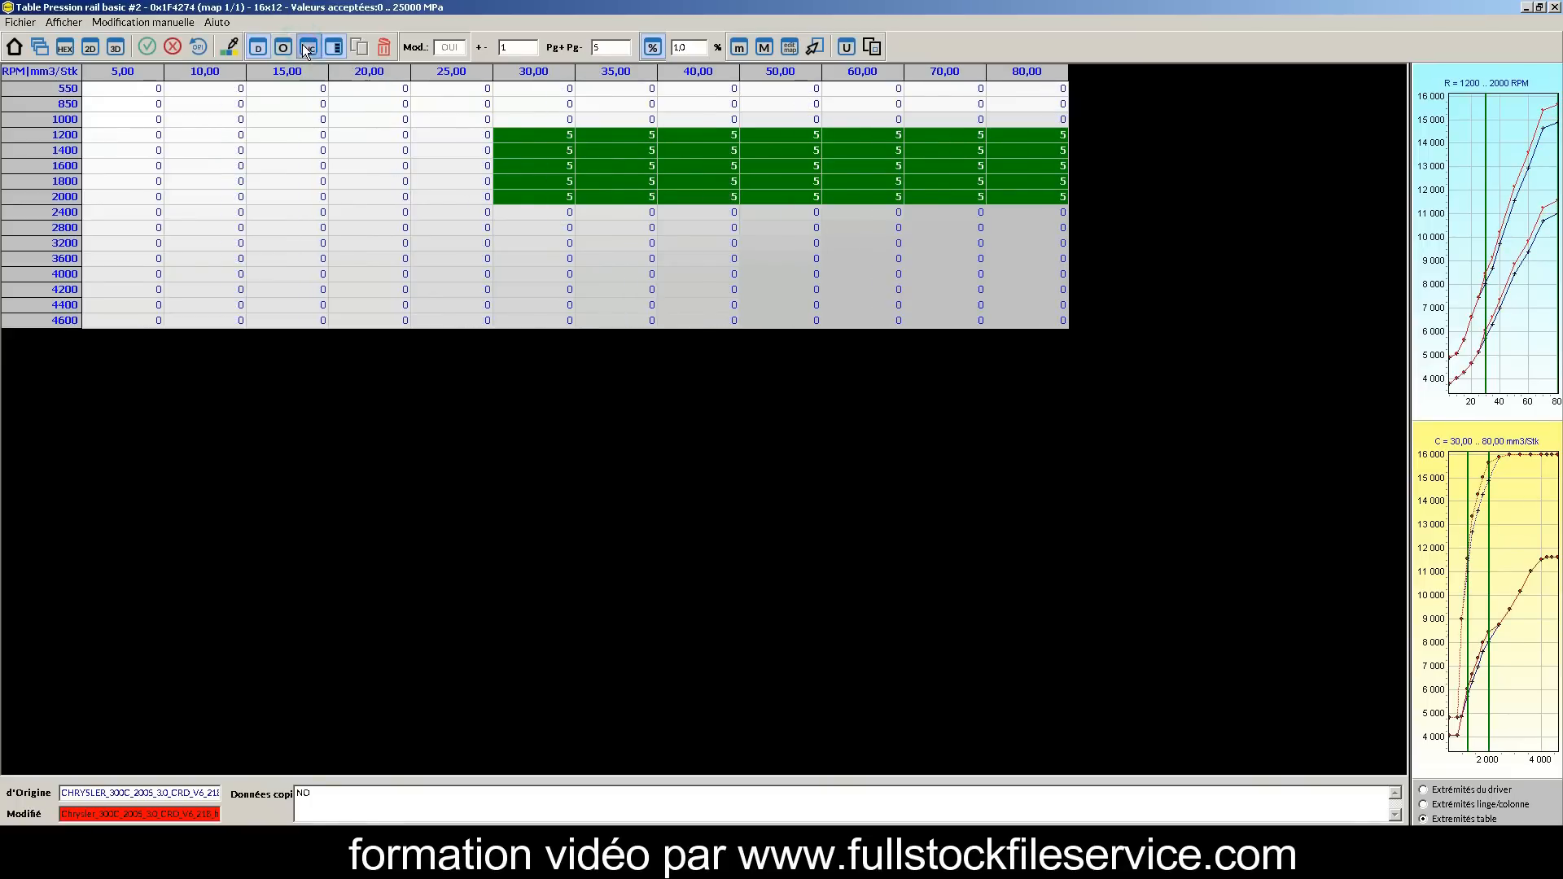
{"action": "left_click", "coordinate": [301, 44]}
{"action": "left_click", "coordinate": [1554, 7]}
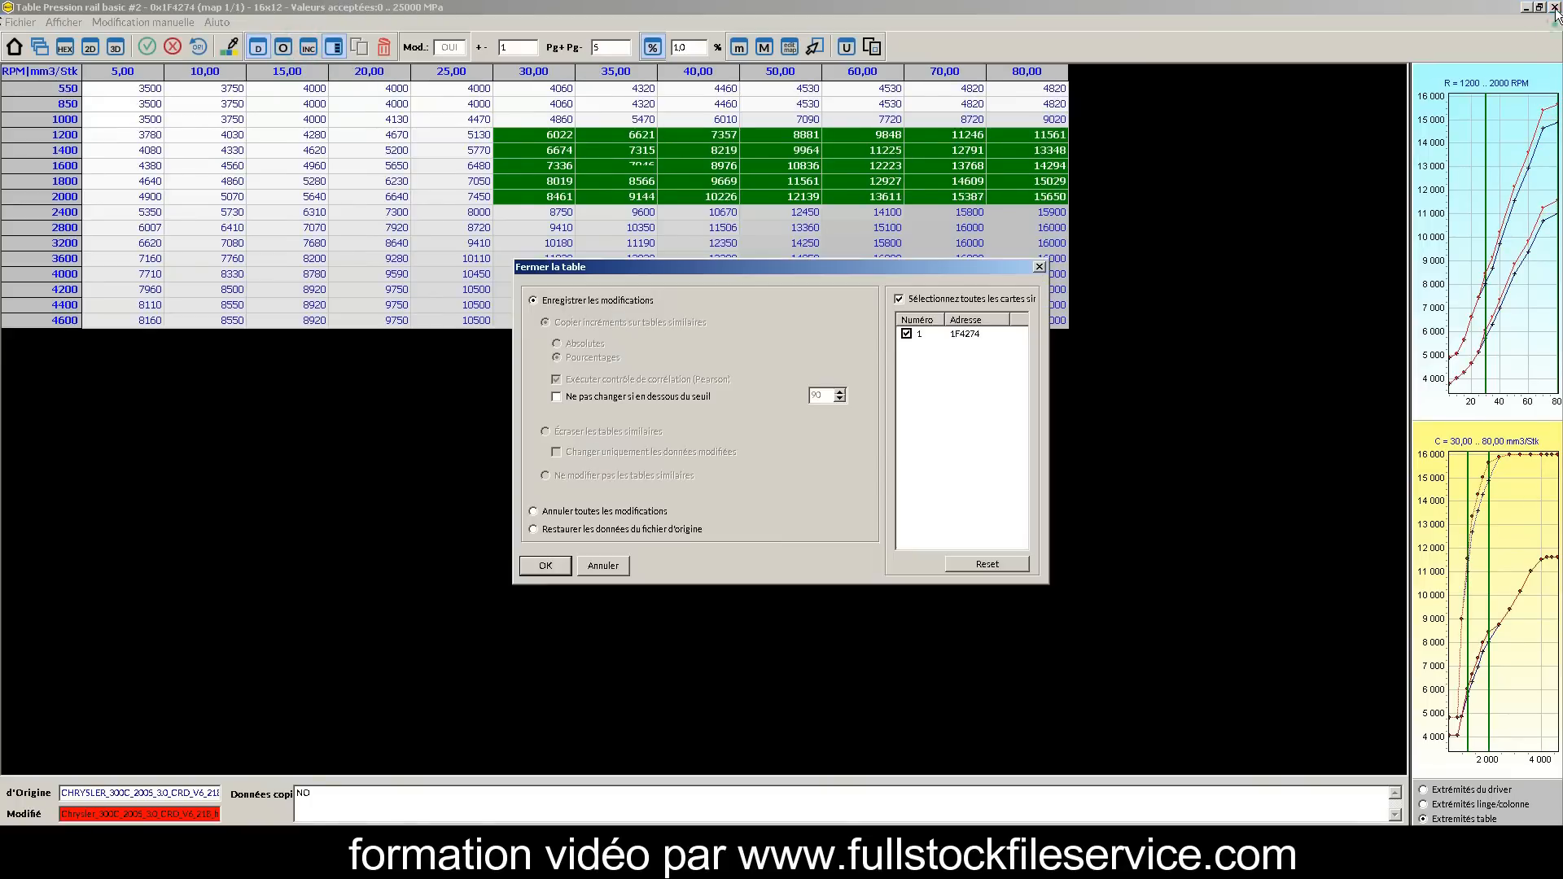
{"action": "left_click", "coordinate": [546, 566]}
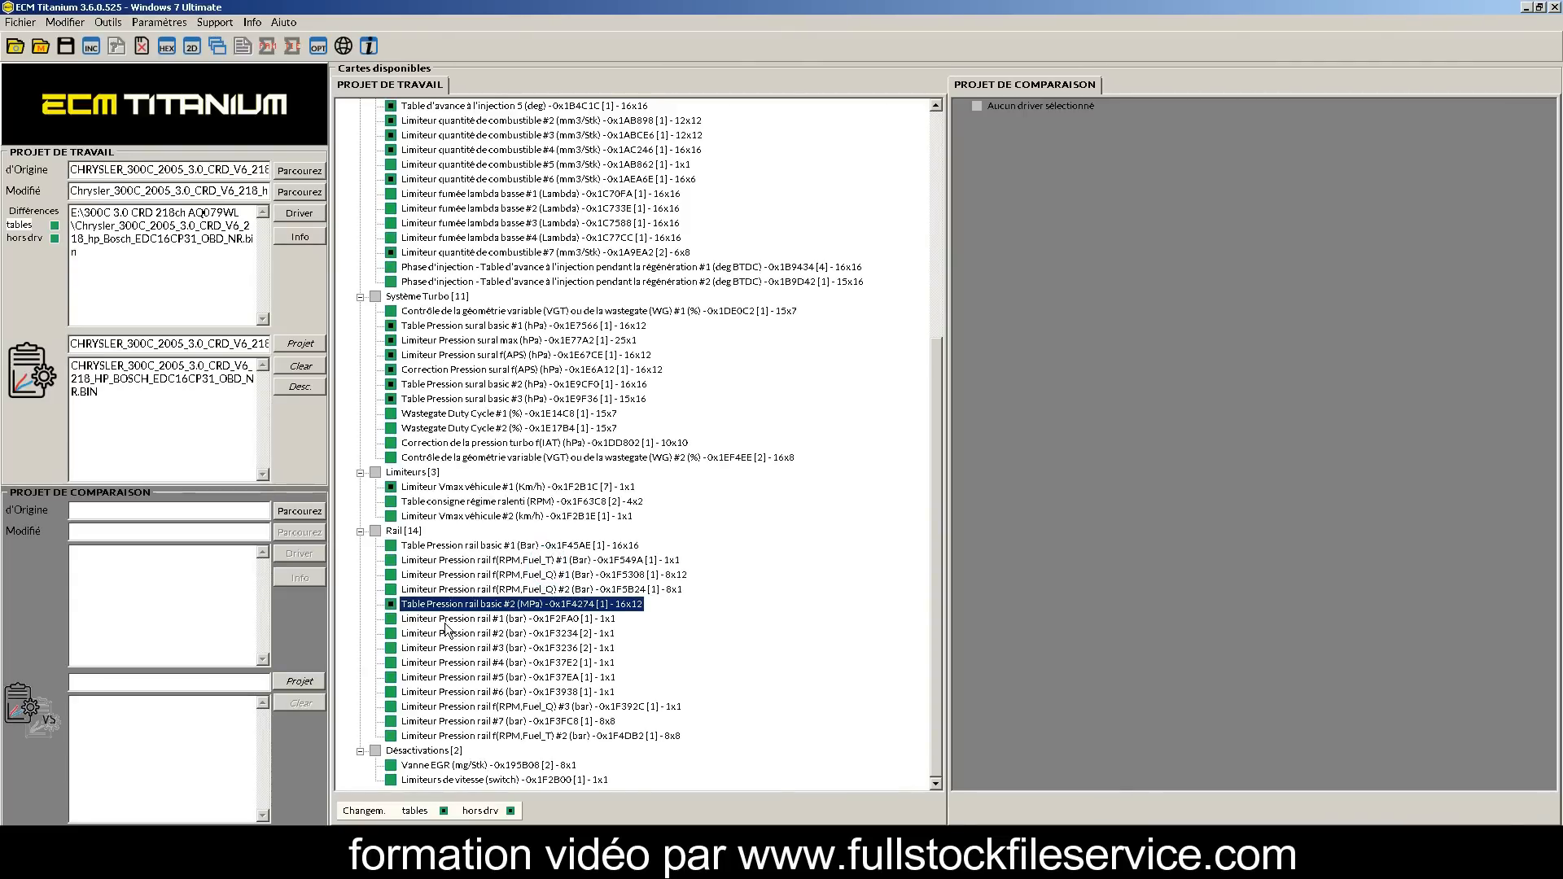
Raise Table Pression rail basic #1 by 5% over 1200–2200 RPM and 30–80 mm3/cyc, and lower its 2200 RPM / 80 mm3/cyc cell to 1576 bar.
{"action": "double_click", "coordinate": [461, 547]}
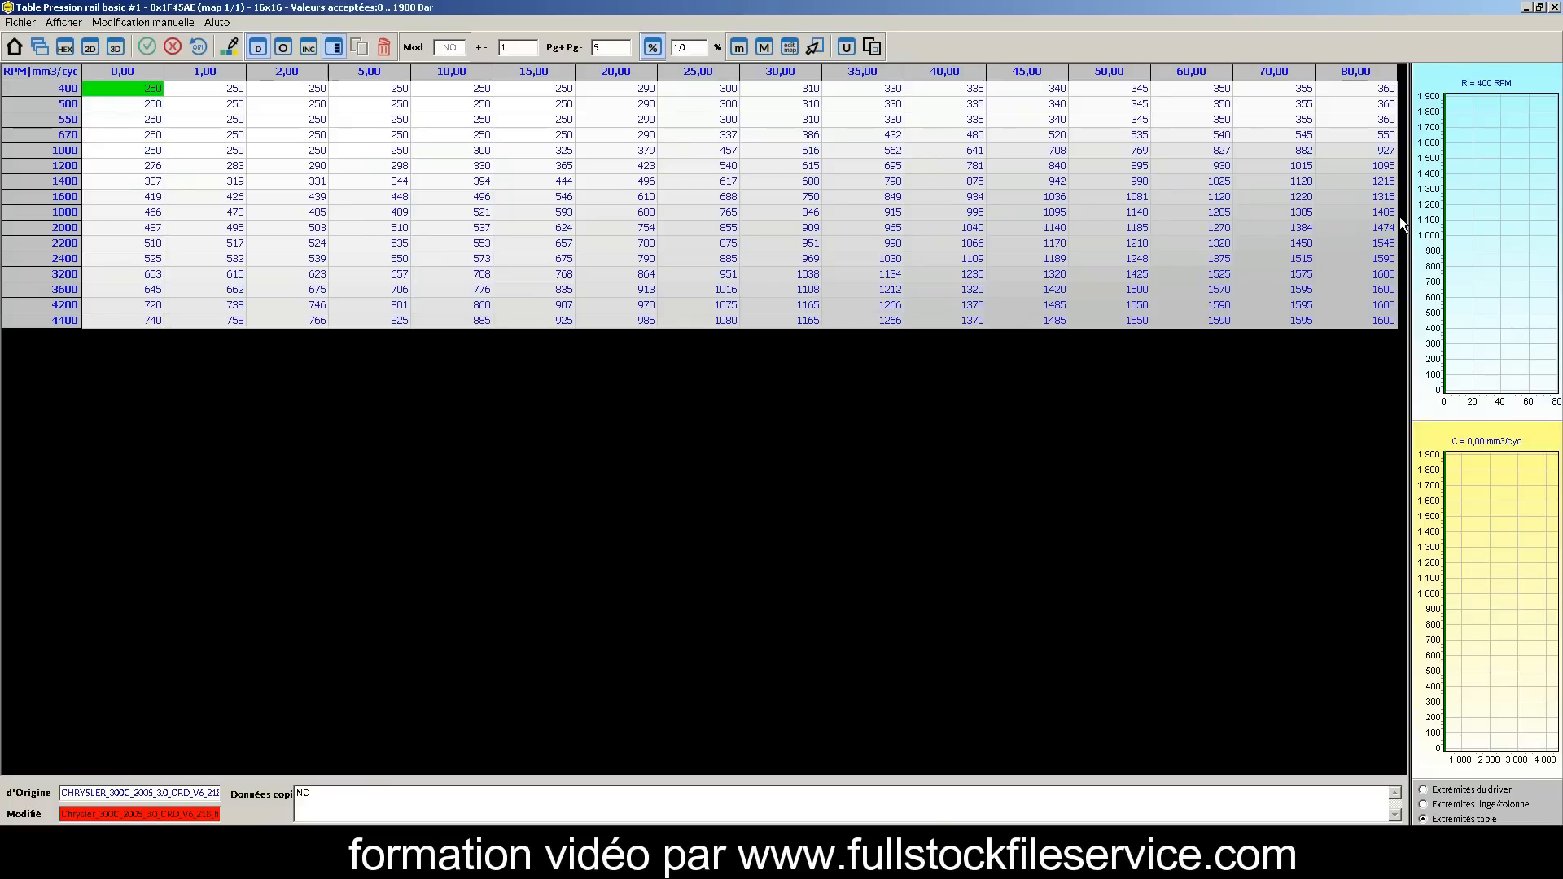
{"action": "left_click_drag", "start_coordinate": [1382, 242], "coordinate": [764, 163]}
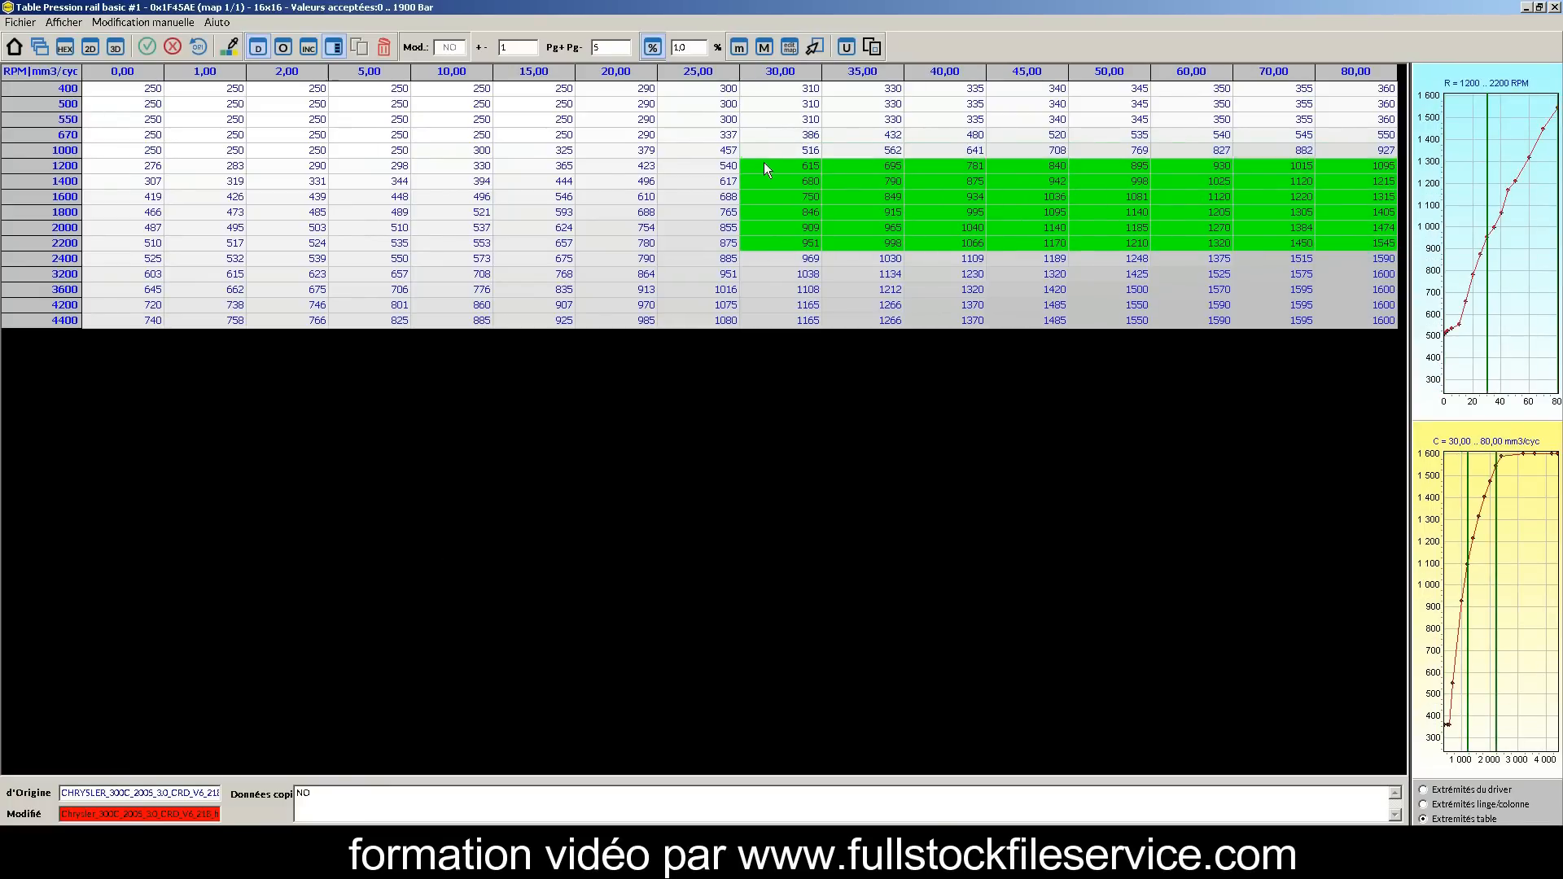
{"action": "key", "text": "Page_Up"}
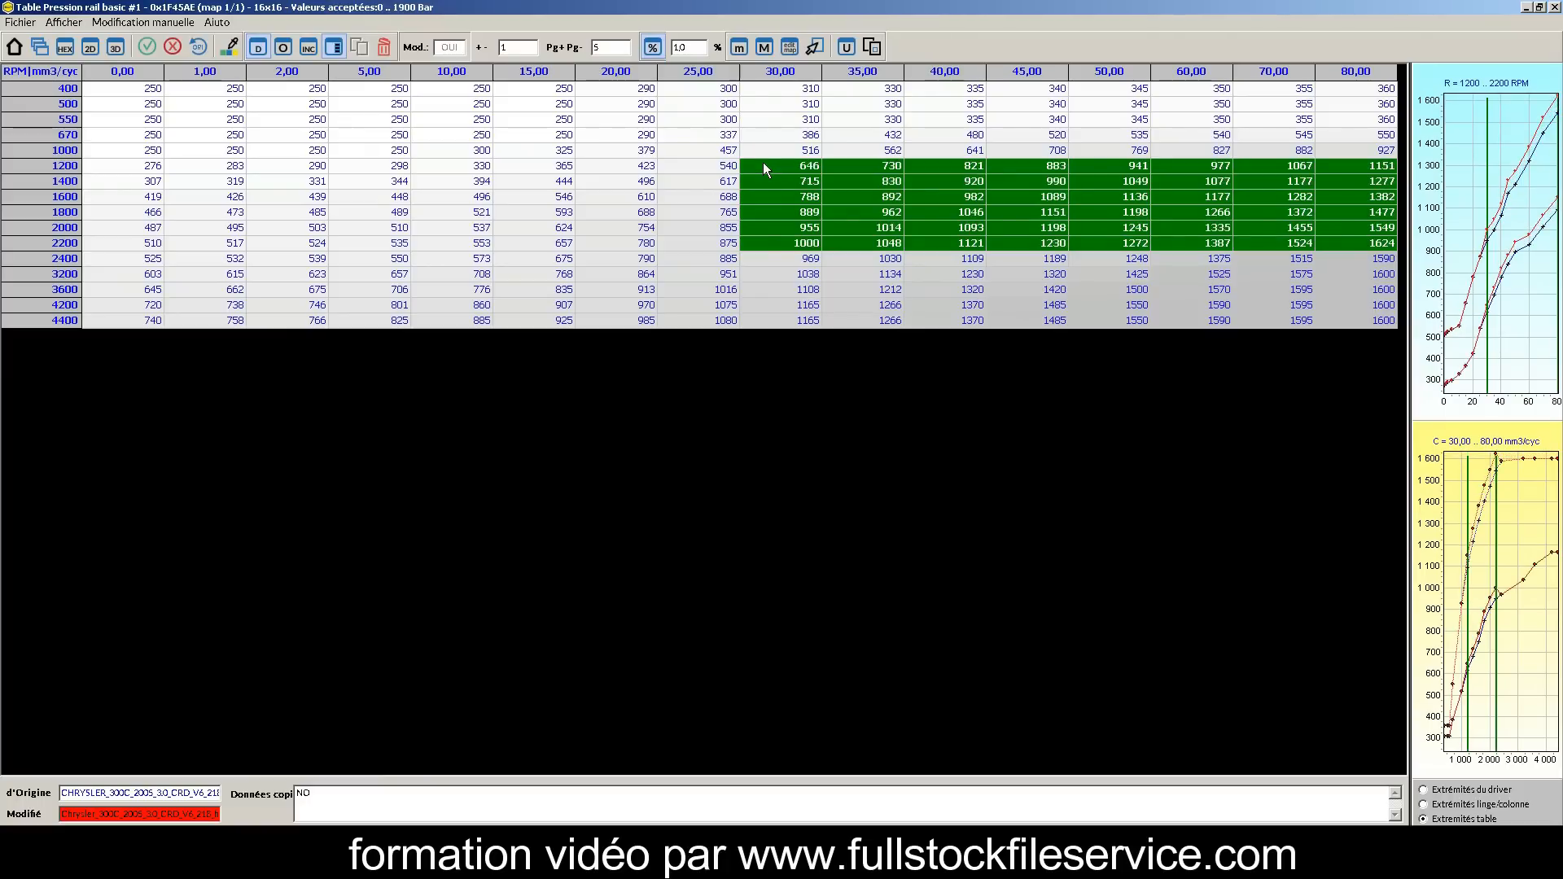
{"action": "left_click", "coordinate": [1386, 249]}
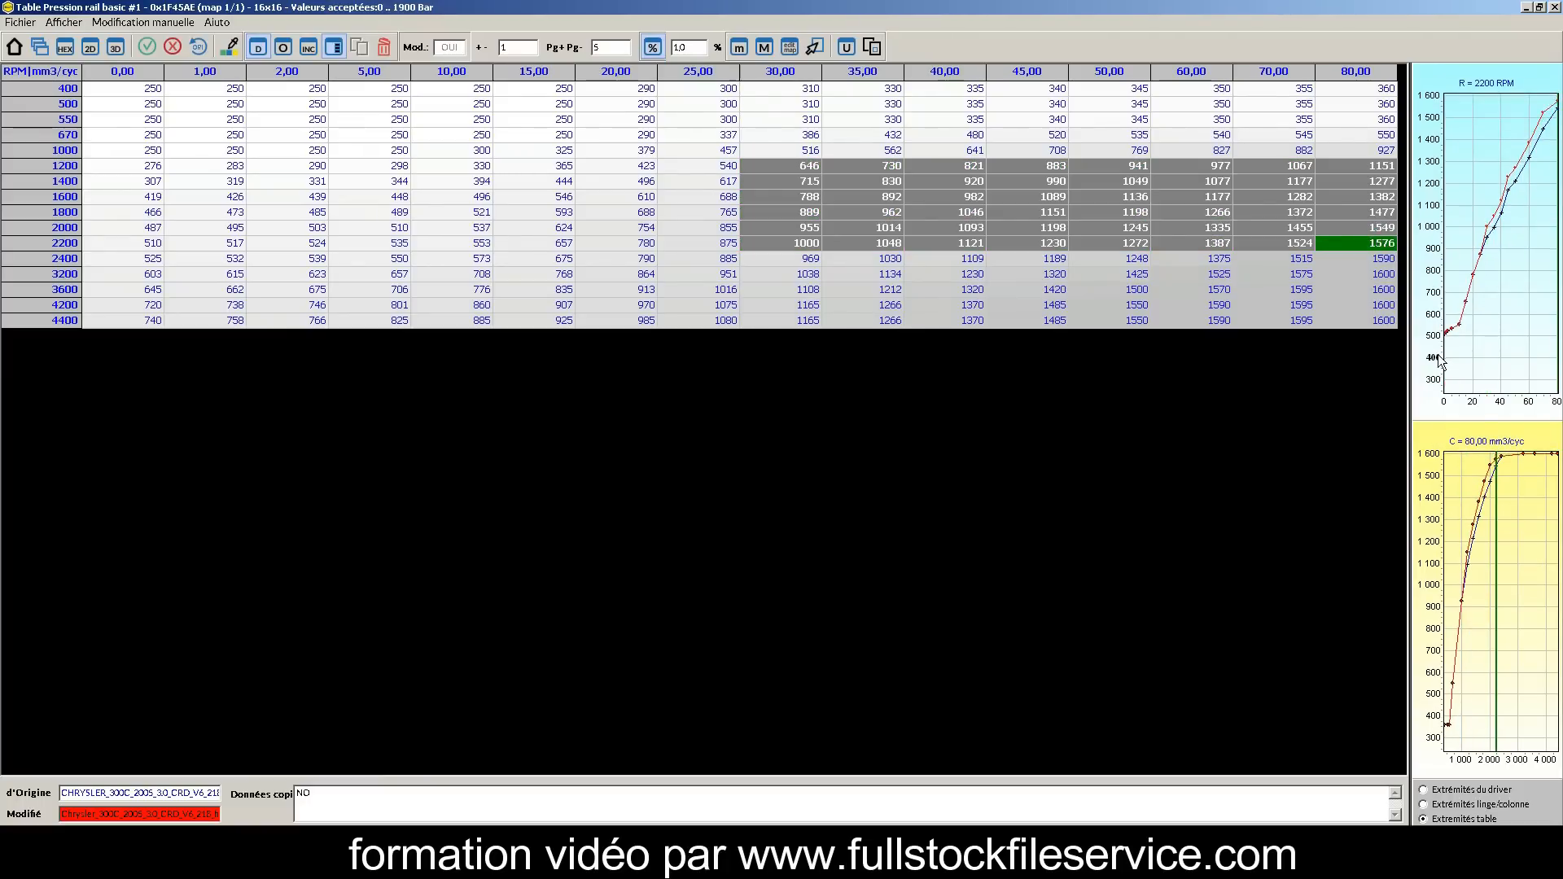
Raise the 2400 RPM row of Table Pression rail basic #1 by 4% from 30 to 70 mm3/cyc.
{"action": "left_click_drag", "start_coordinate": [1294, 260], "coordinate": [814, 261]}
{"action": "key", "text": "plus"}
{"action": "key", "text": "plus"}
{"action": "key", "text": "plus"}
{"action": "key", "text": "plus"}
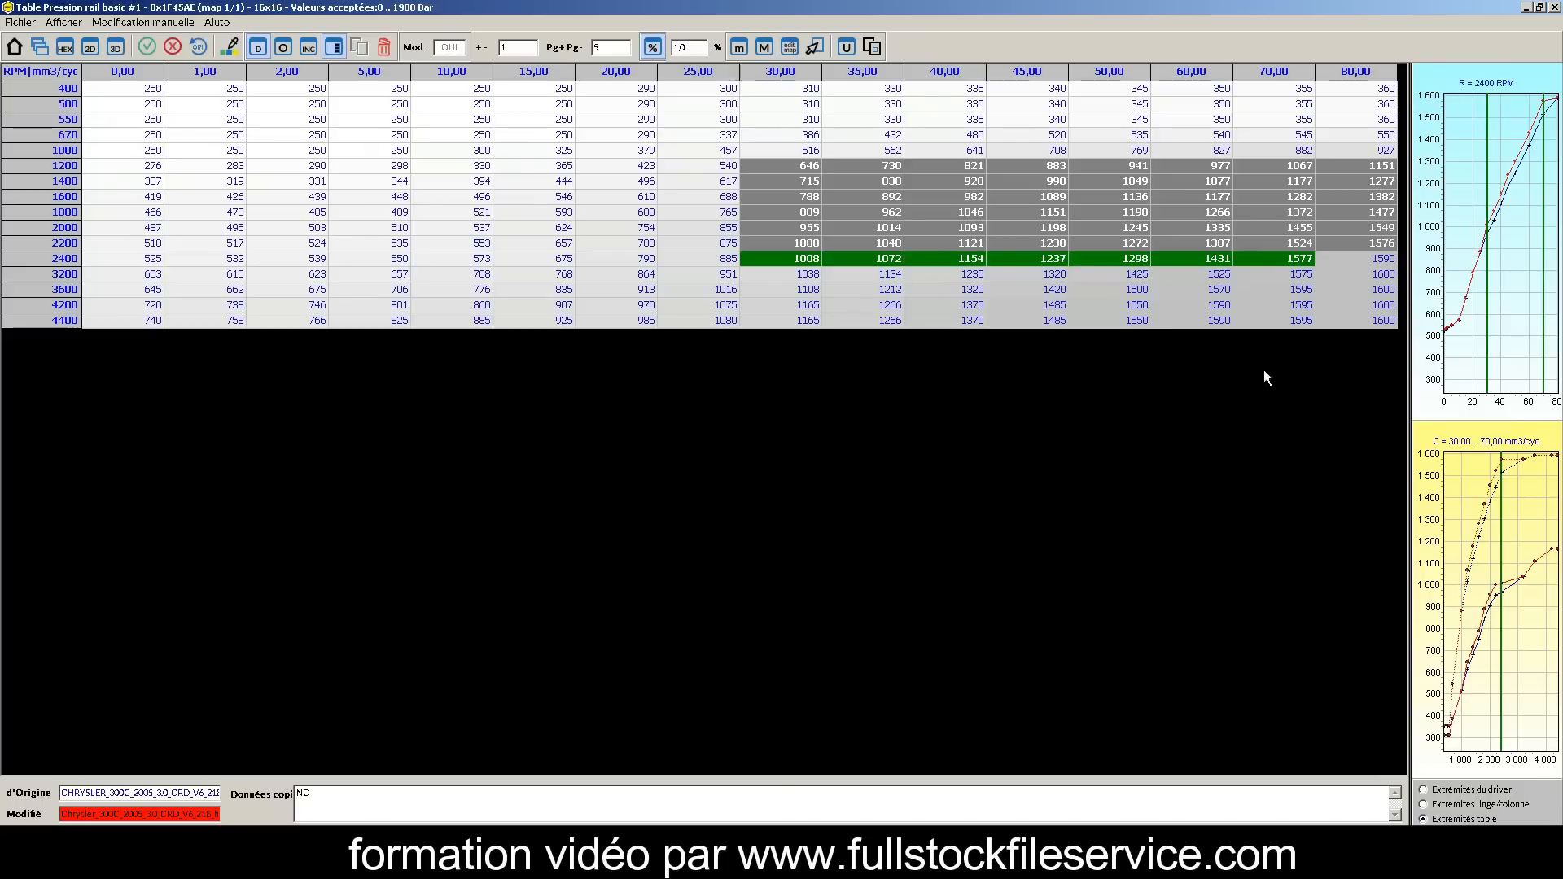
Compare the cells around 2400 RPM and 70 mm3/cyc, lower that cell to 1545 bar, and save Table Pression rail basic #1.
{"action": "left_click", "coordinate": [1285, 249]}
{"action": "key", "text": "Down"}
{"action": "key", "text": "Down"}
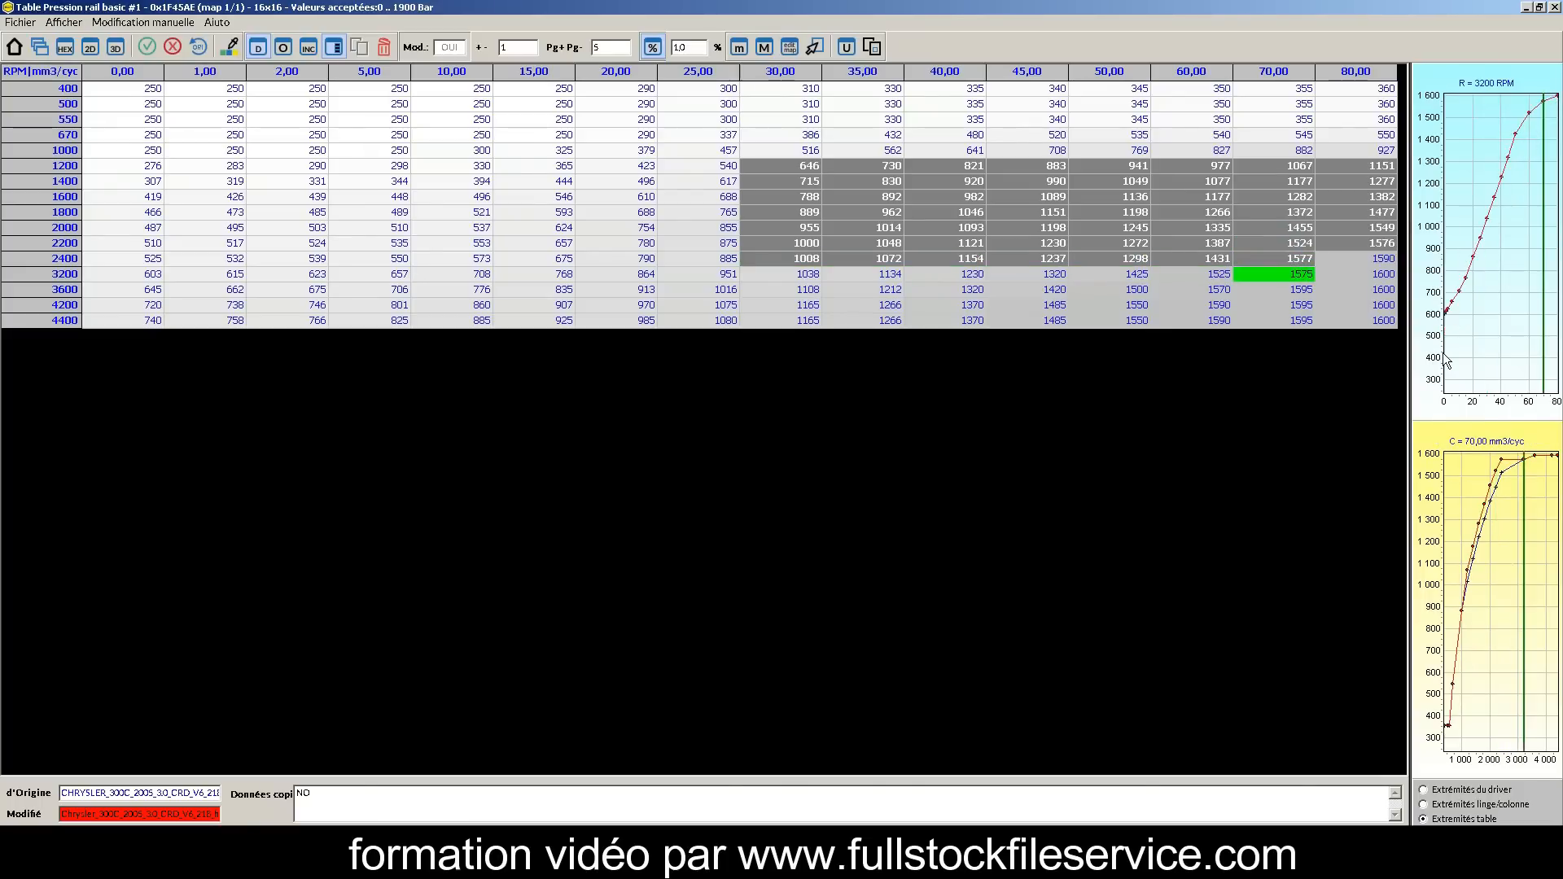
{"action": "key", "text": "Up"}
{"action": "key", "text": "Down"}
{"action": "key", "text": "Left"}
{"action": "key", "text": "Up"}
{"action": "key", "text": "Right"}
{"action": "key", "text": "Right"}
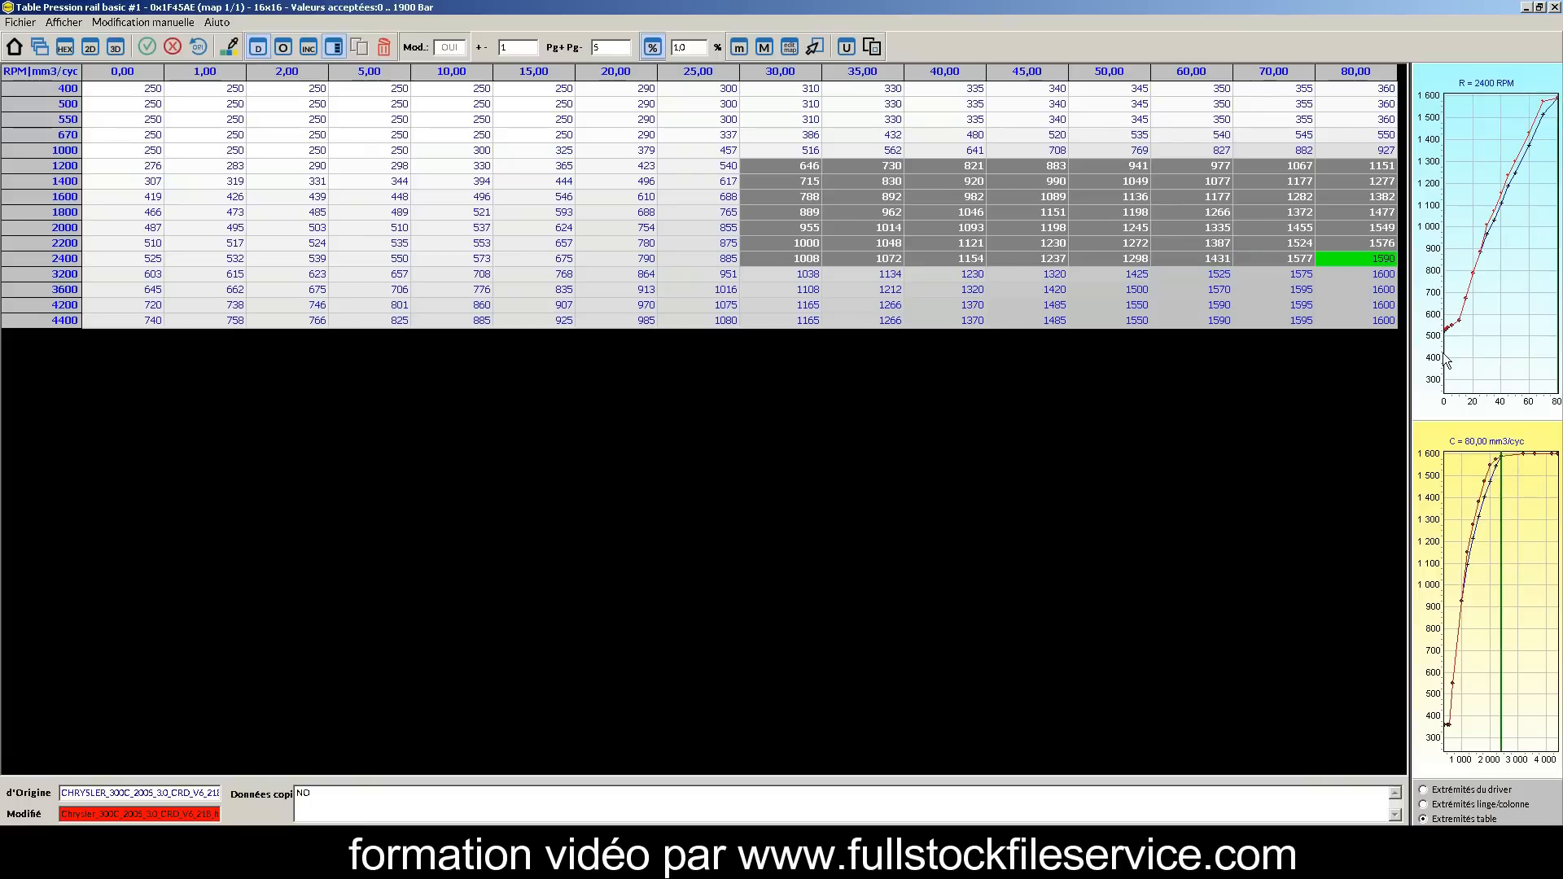
{"action": "left_click", "coordinate": [1303, 258]}
{"action": "key", "text": "minus"}
{"action": "key", "text": "minus"}
{"action": "left_click", "coordinate": [1554, 8]}
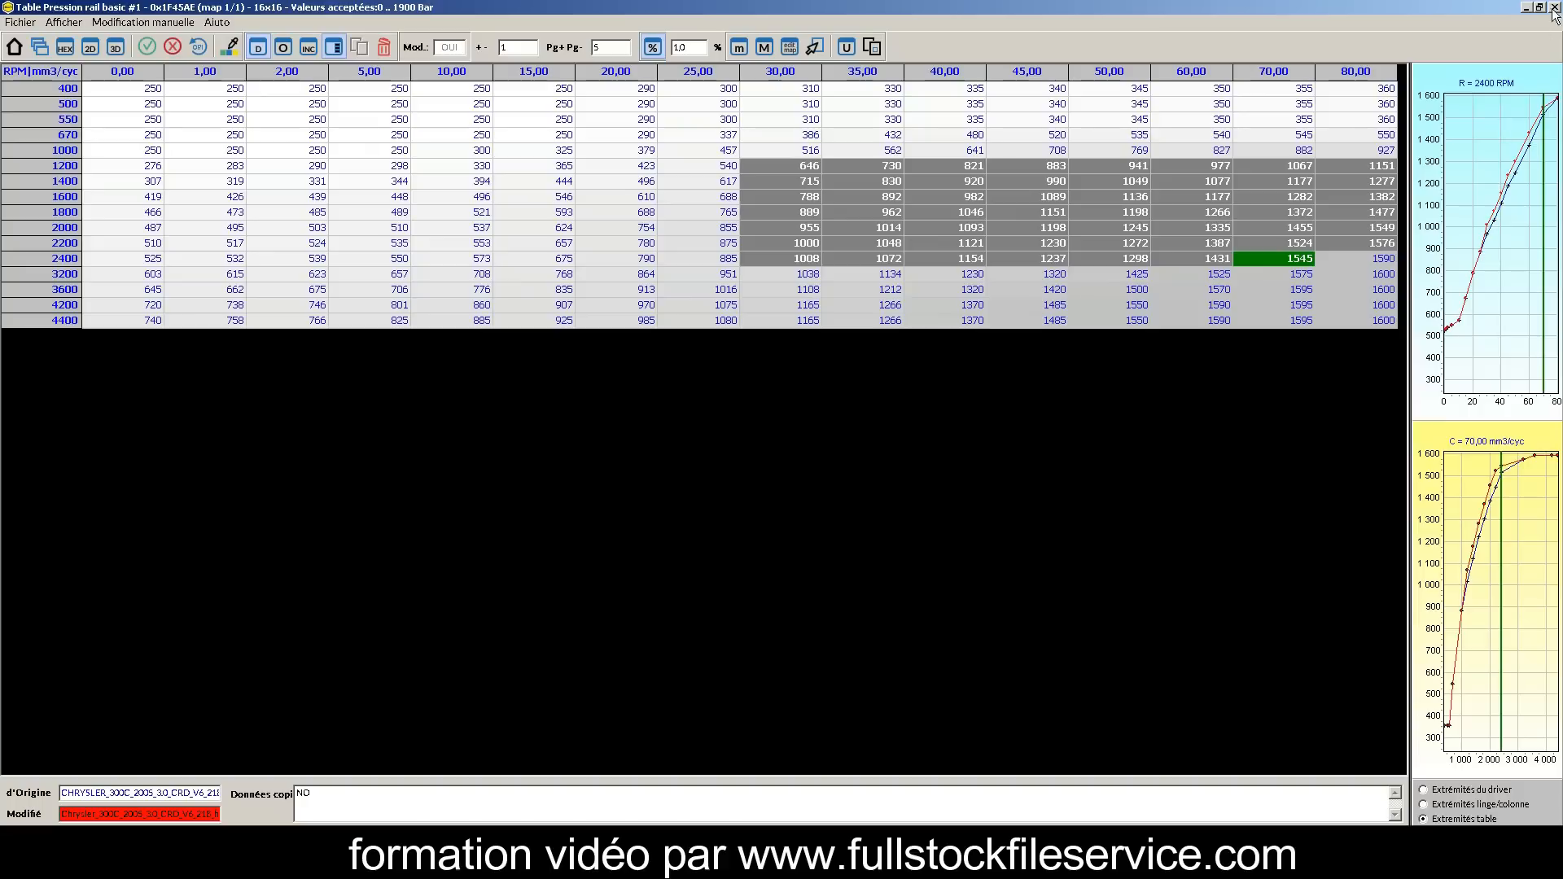
{"action": "left_click", "coordinate": [542, 565]}
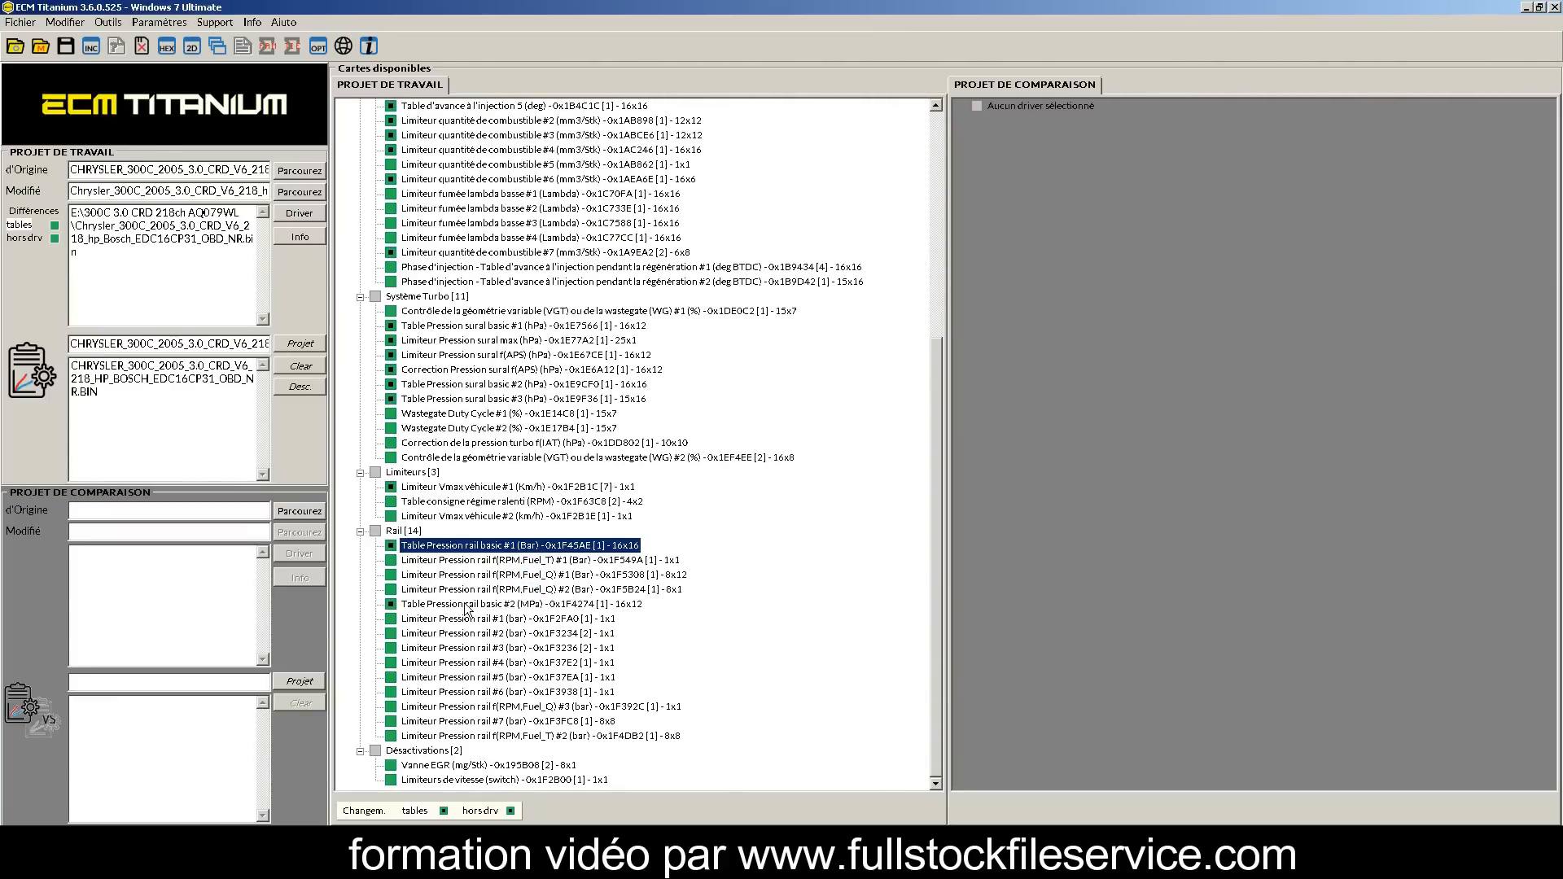
Inspect Limiteur Pression rail #1 and both maps of Limiteur Pression rail #2 without editing them.
{"action": "double_click", "coordinate": [492, 619]}
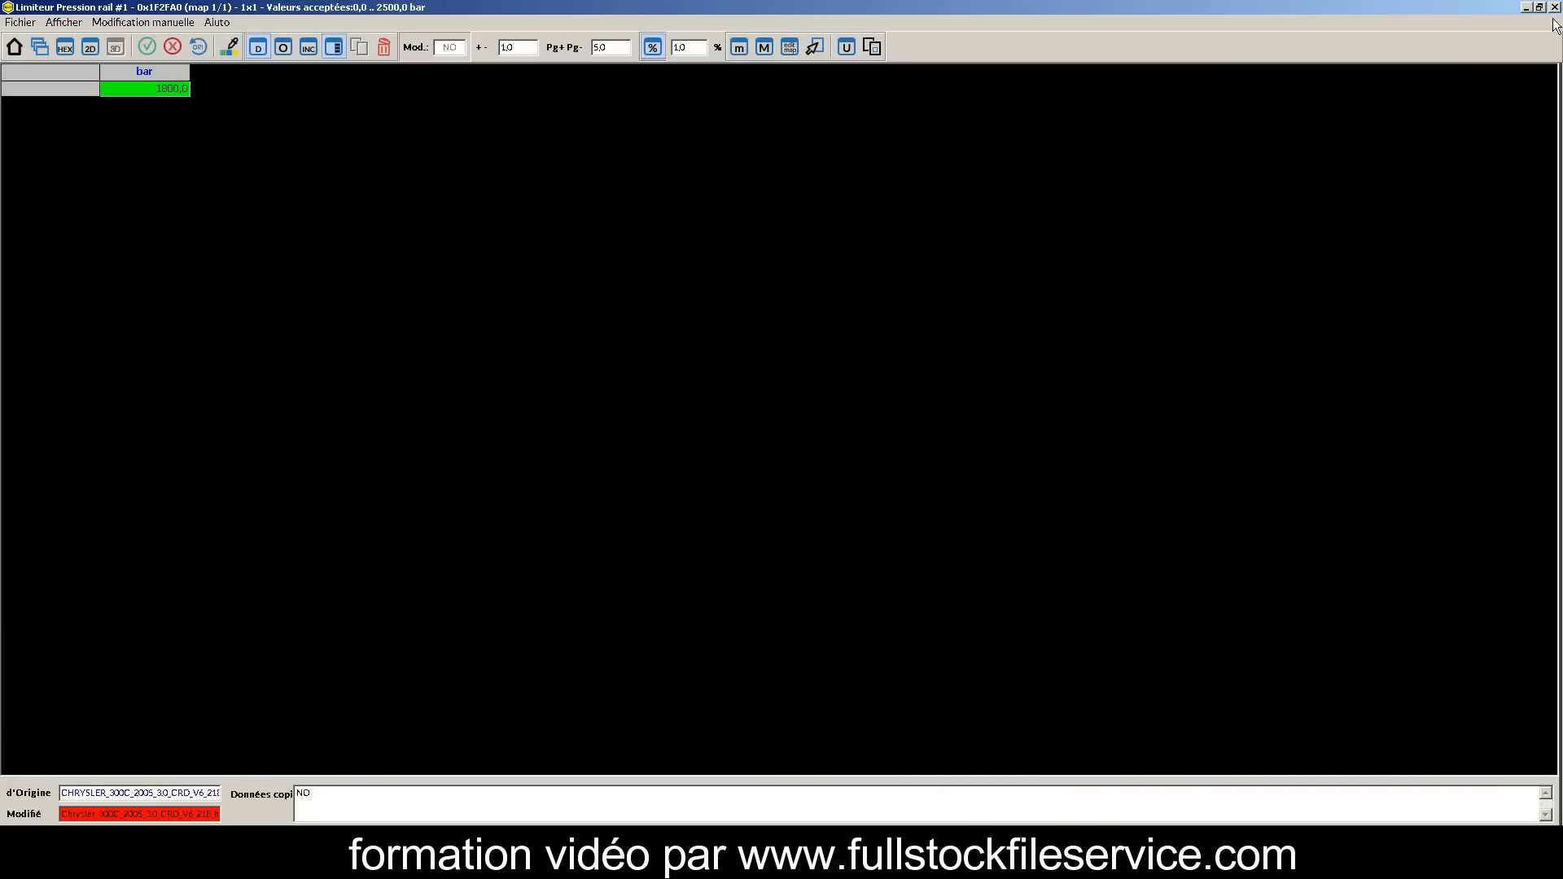
{"action": "left_click", "coordinate": [1554, 7]}
{"action": "double_click", "coordinate": [458, 635]}
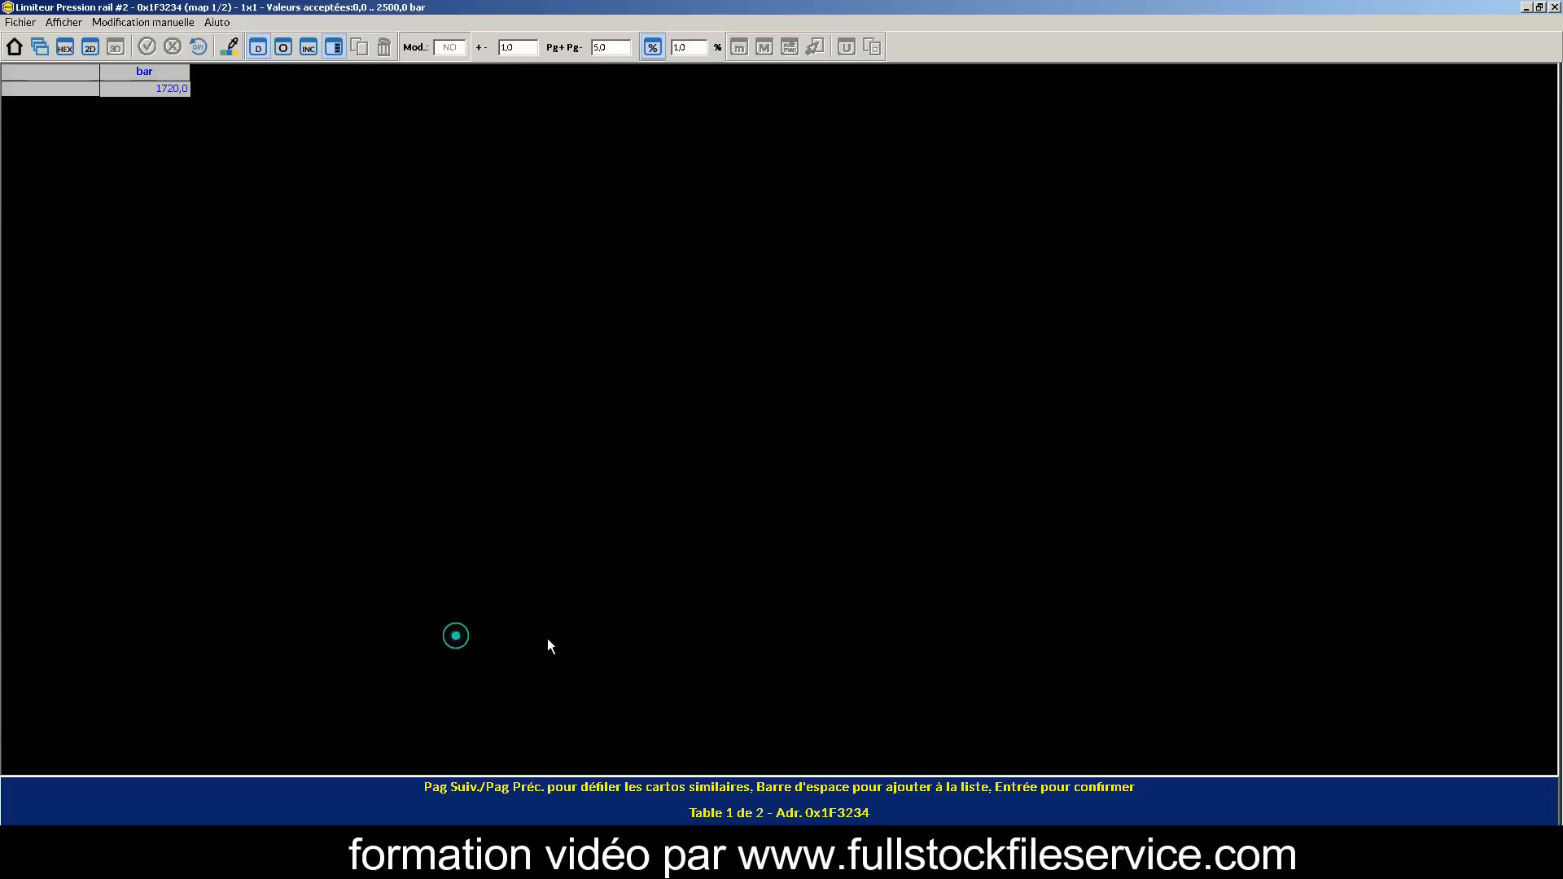
{"action": "key", "text": "Page_Down"}
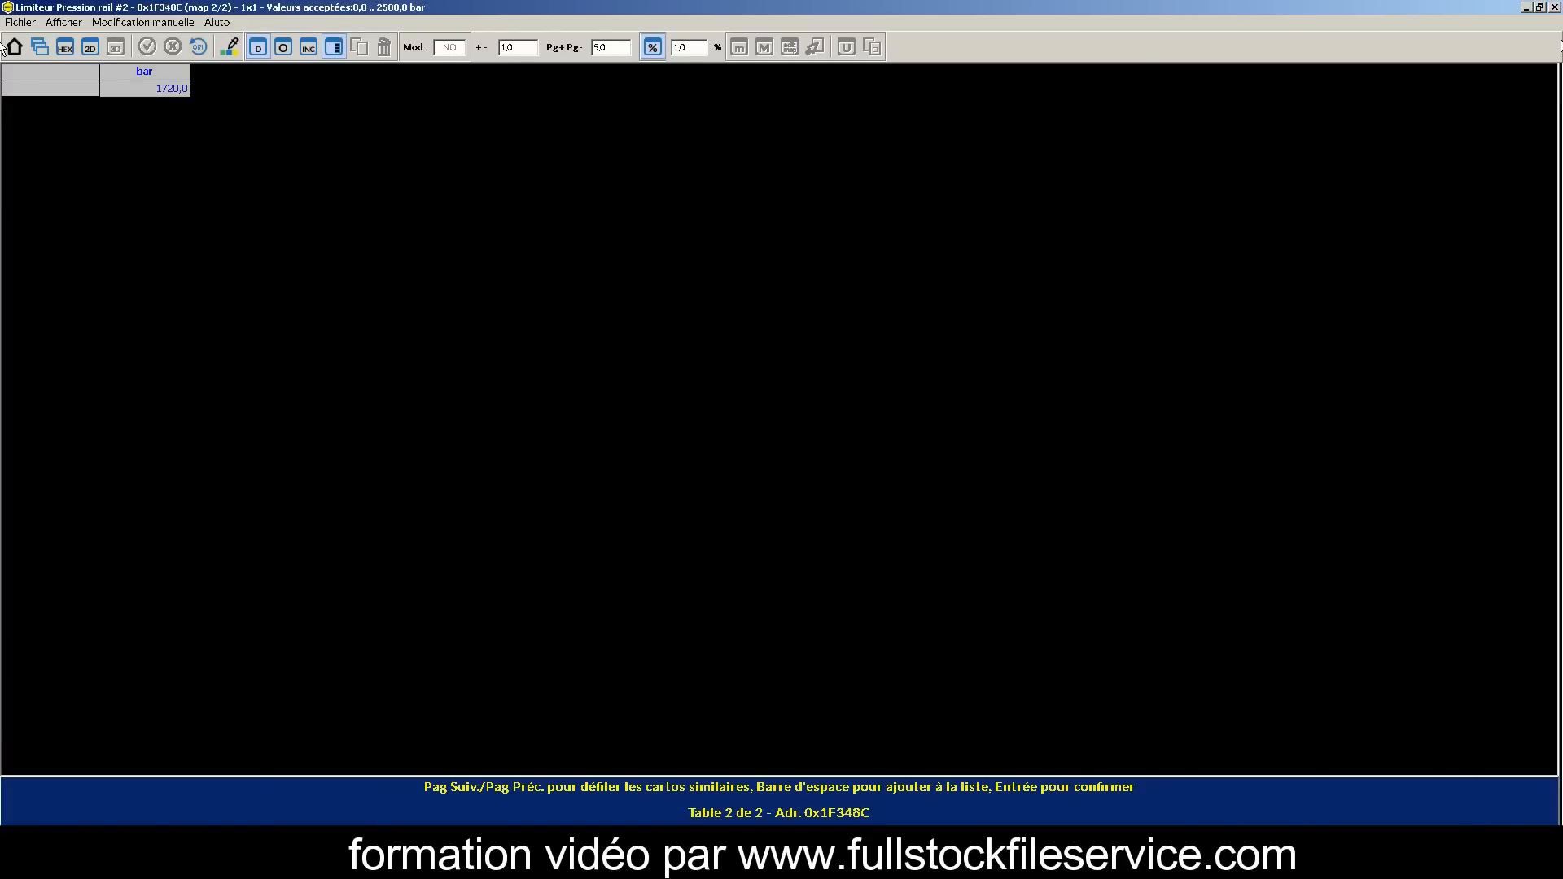
Inspect Limiteur Pression rail #3, #4, f(RPM,Fuel_T) #2 and #7 without editing them.
{"action": "left_click", "coordinate": [1555, 7]}
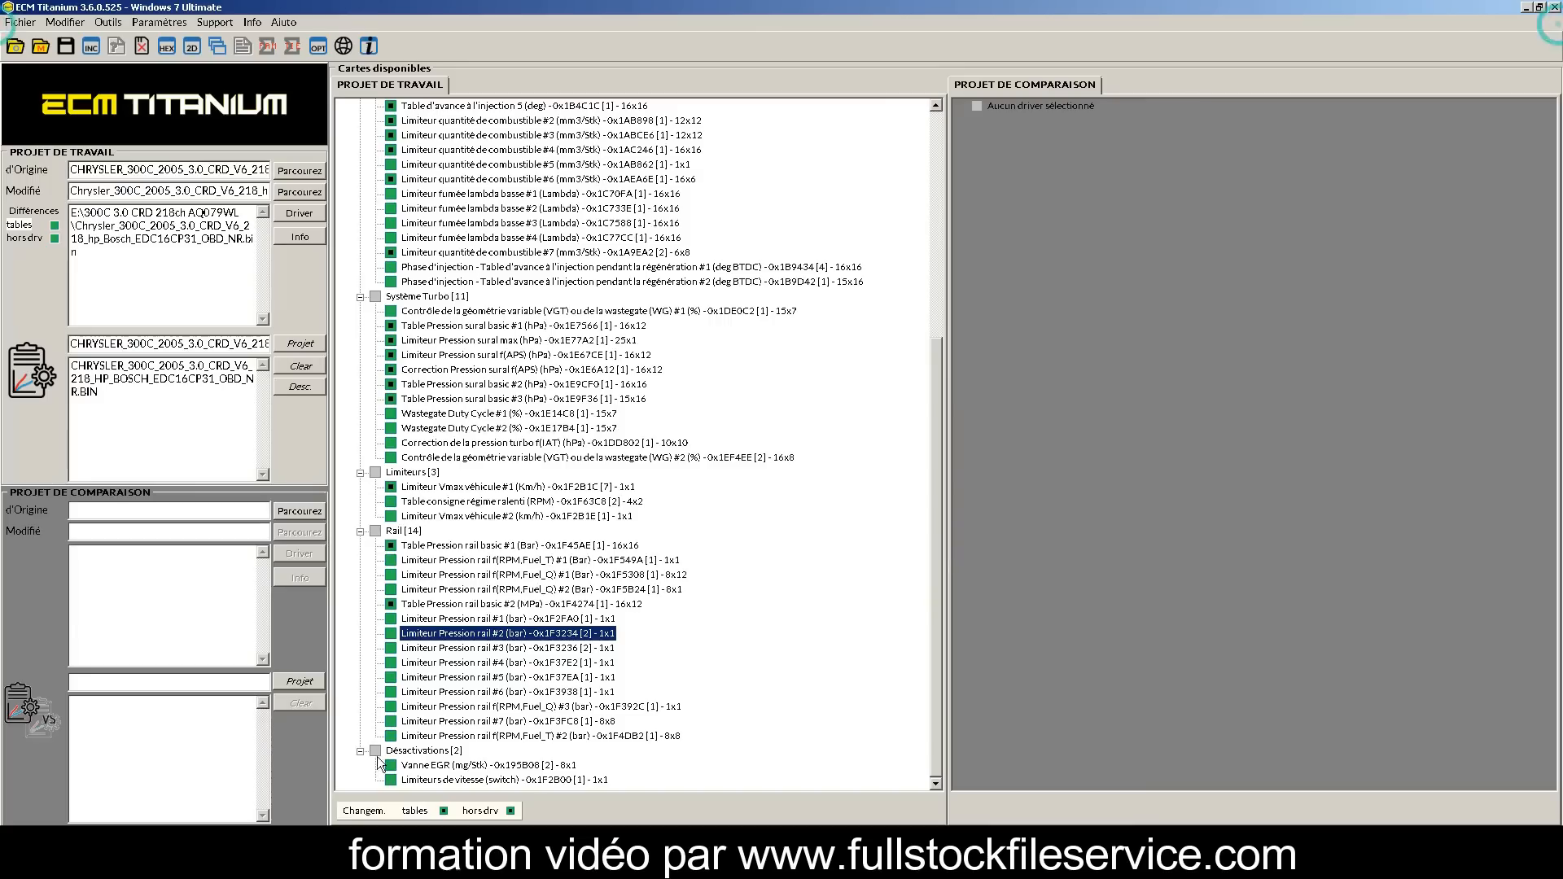
{"action": "double_click", "coordinate": [441, 649]}
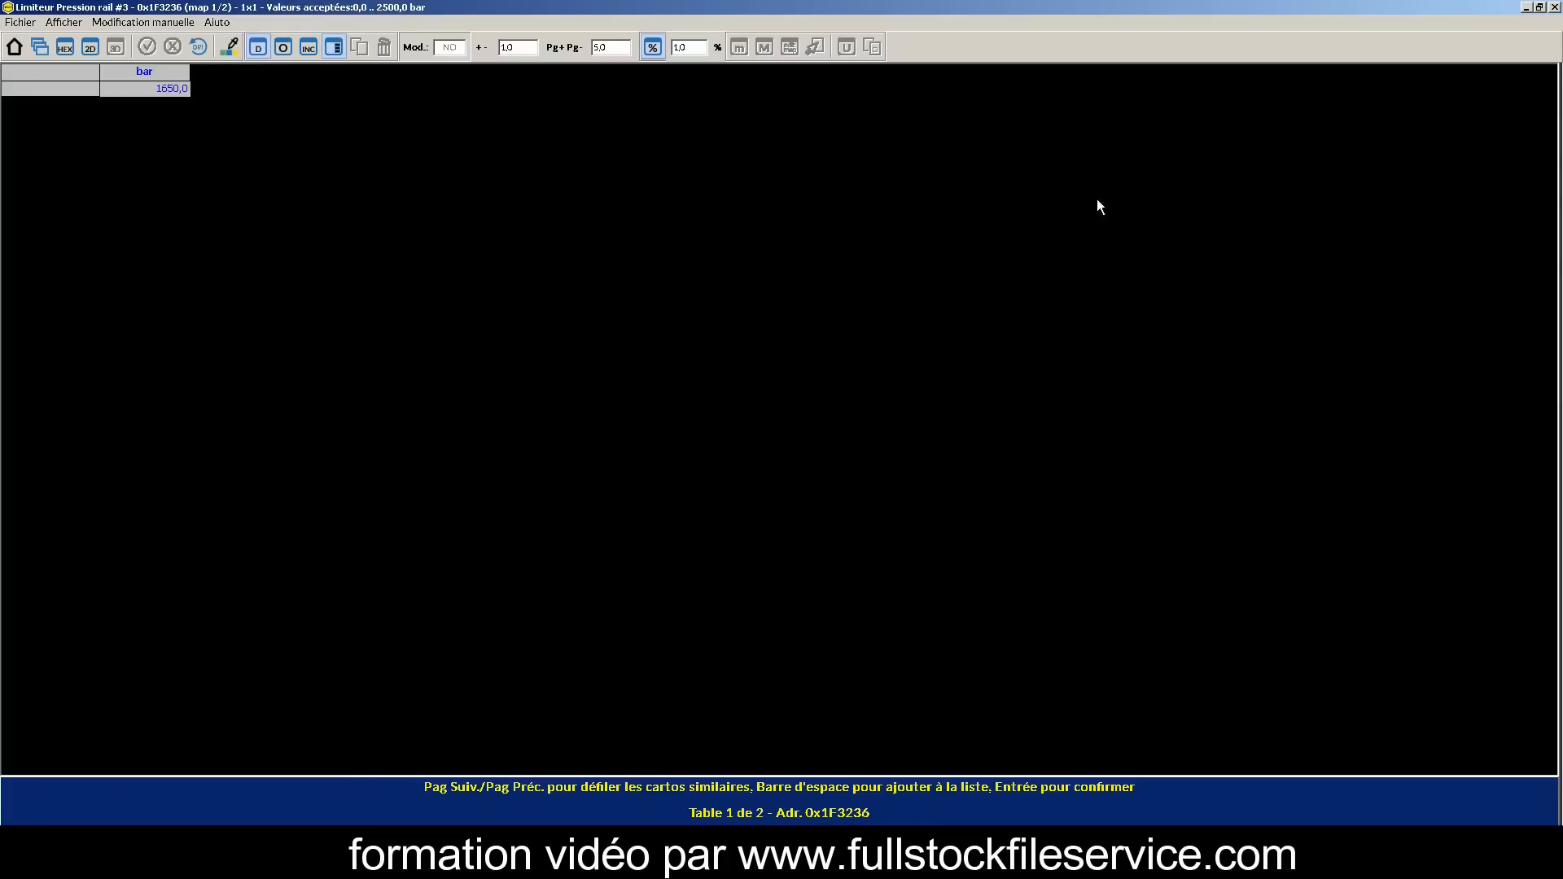
{"action": "left_click", "coordinate": [1554, 8]}
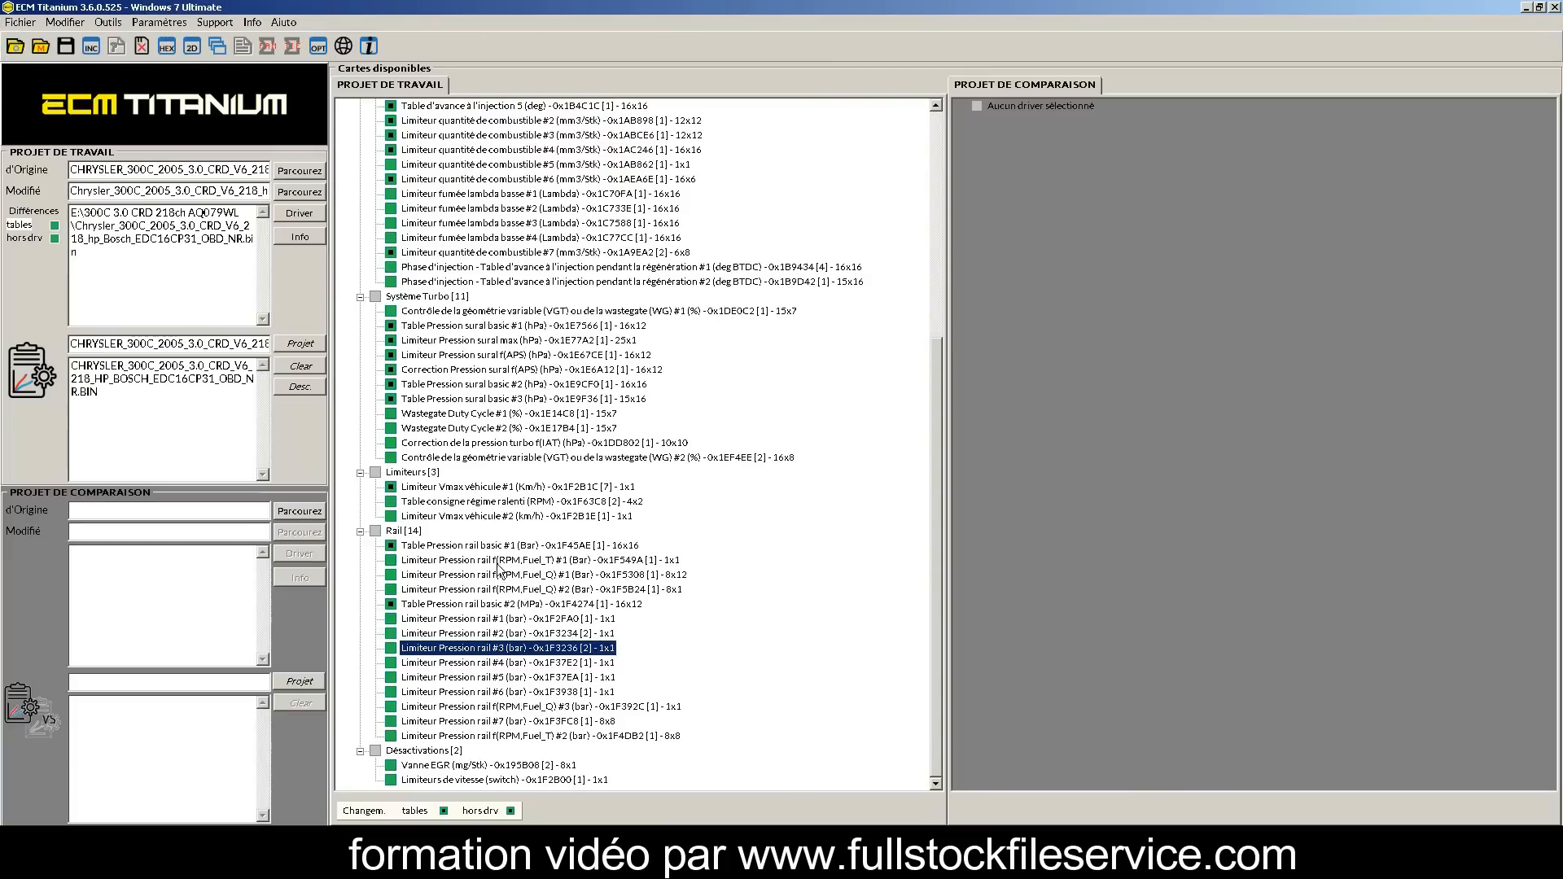
{"action": "double_click", "coordinate": [461, 663]}
{"action": "left_click", "coordinate": [1554, 7]}
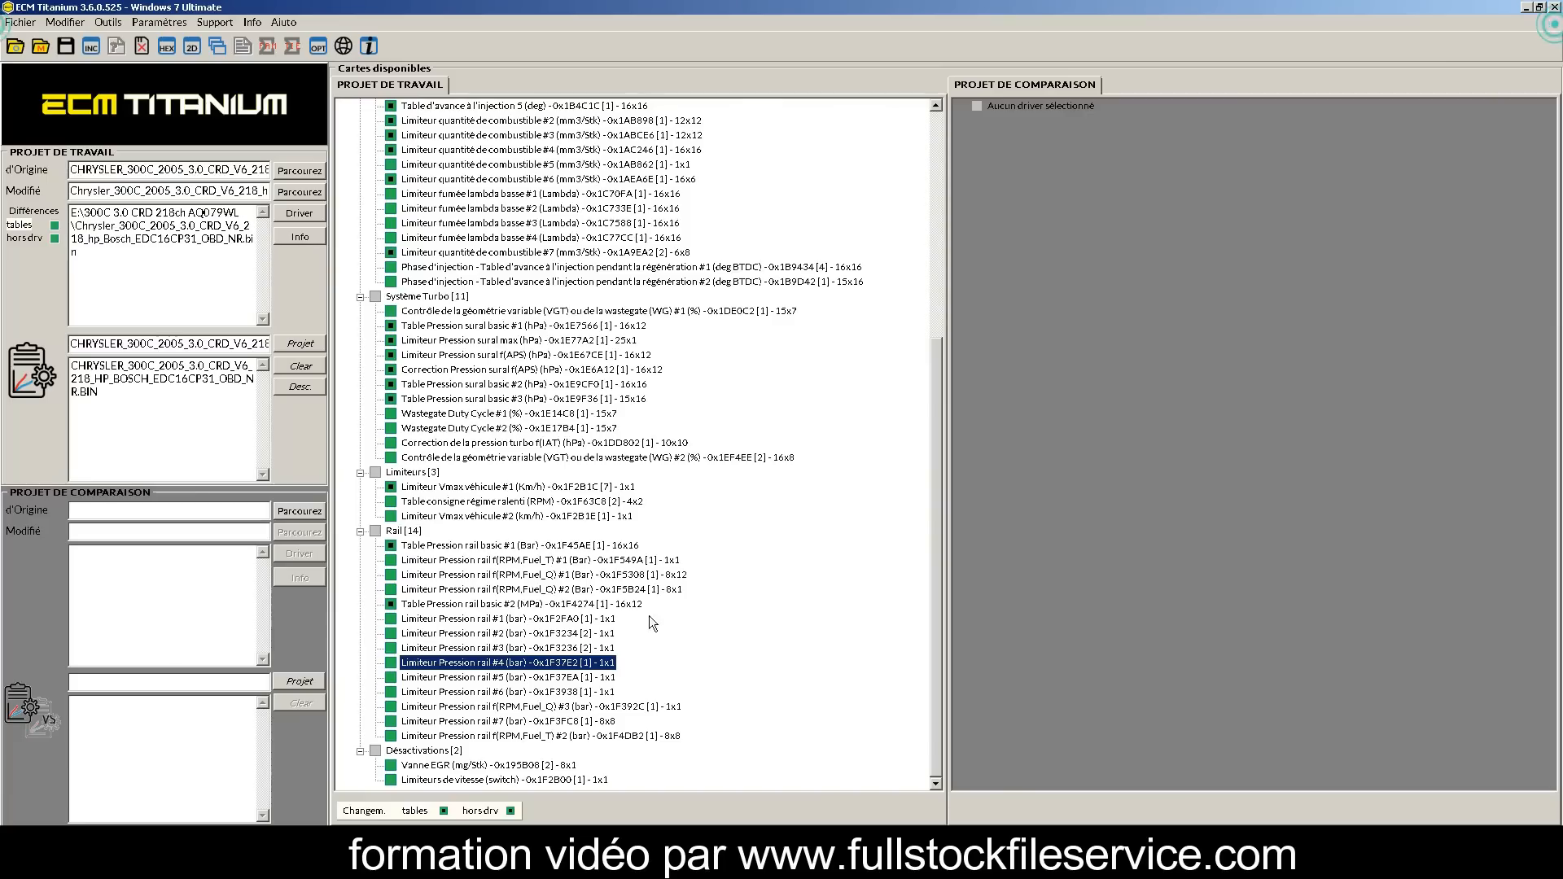
{"action": "double_click", "coordinate": [528, 736]}
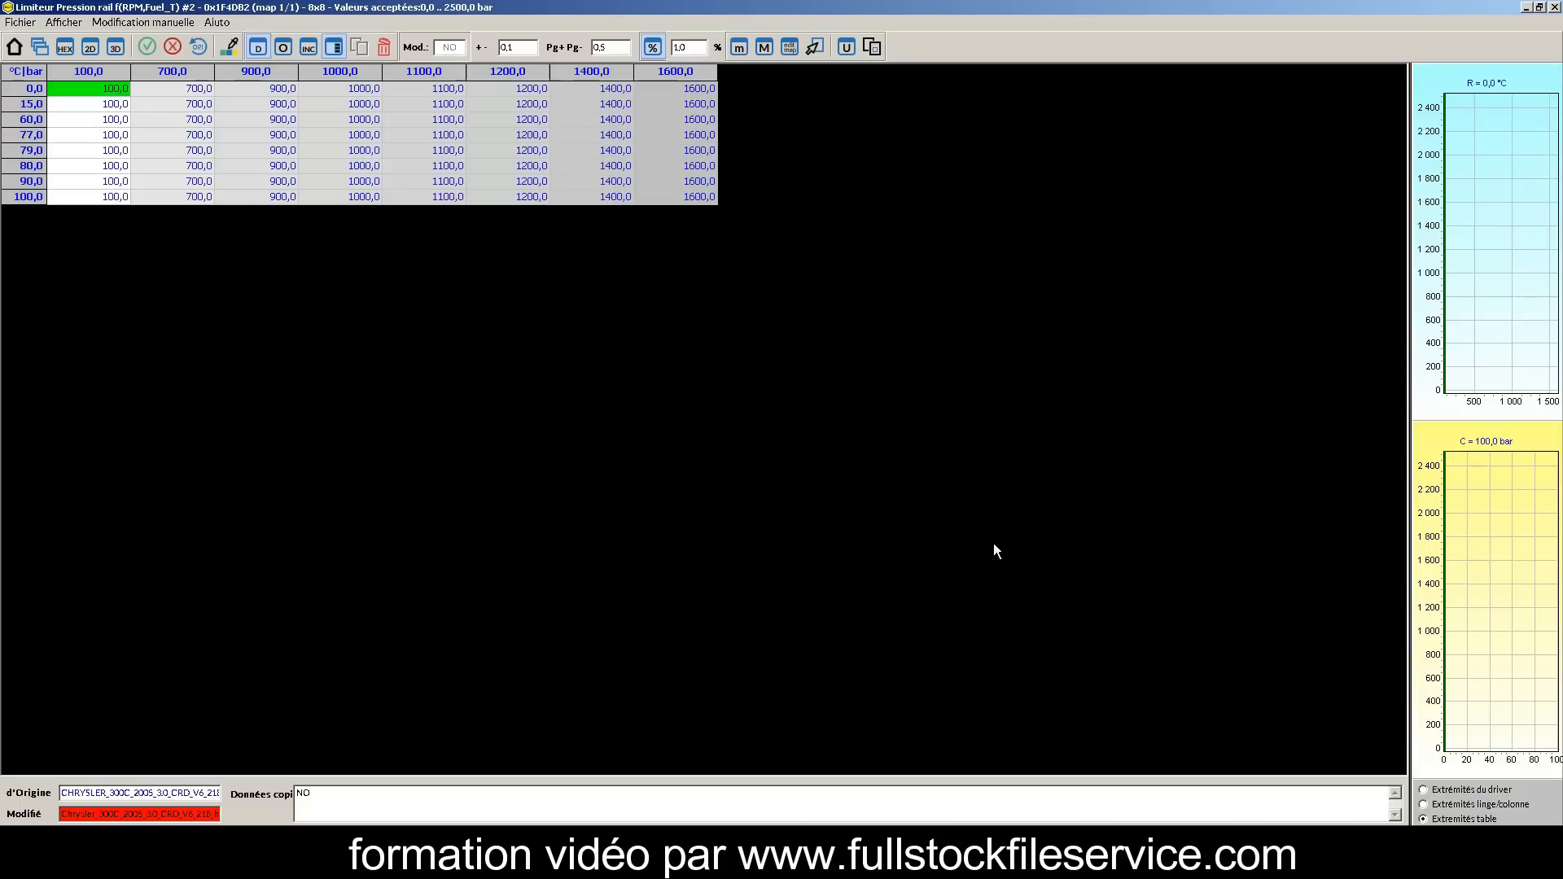
{"action": "left_click", "coordinate": [1556, 9]}
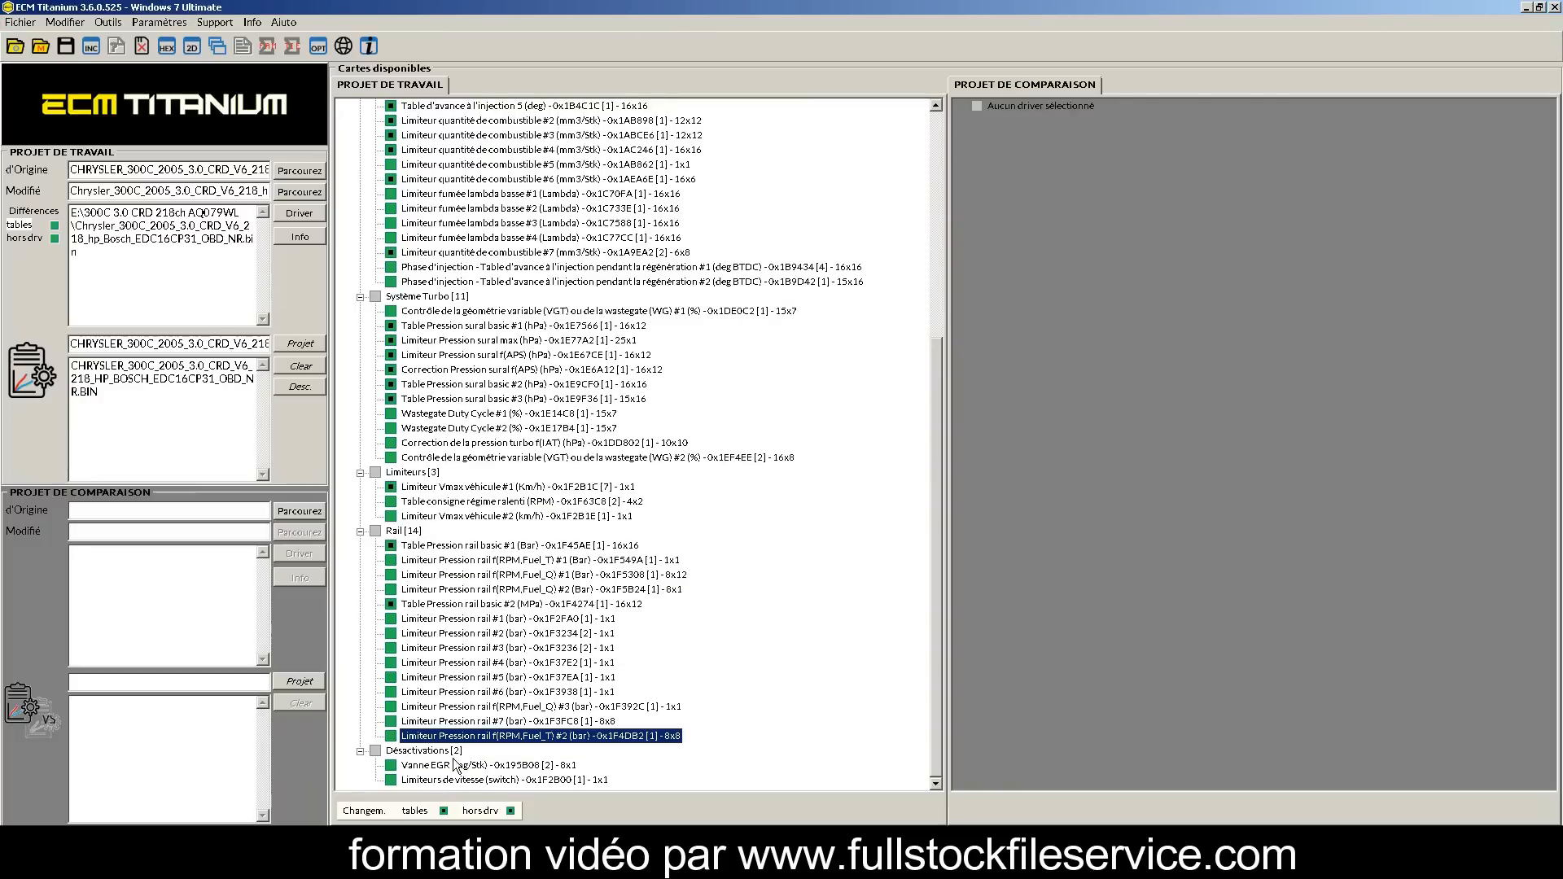
{"action": "double_click", "coordinate": [454, 722]}
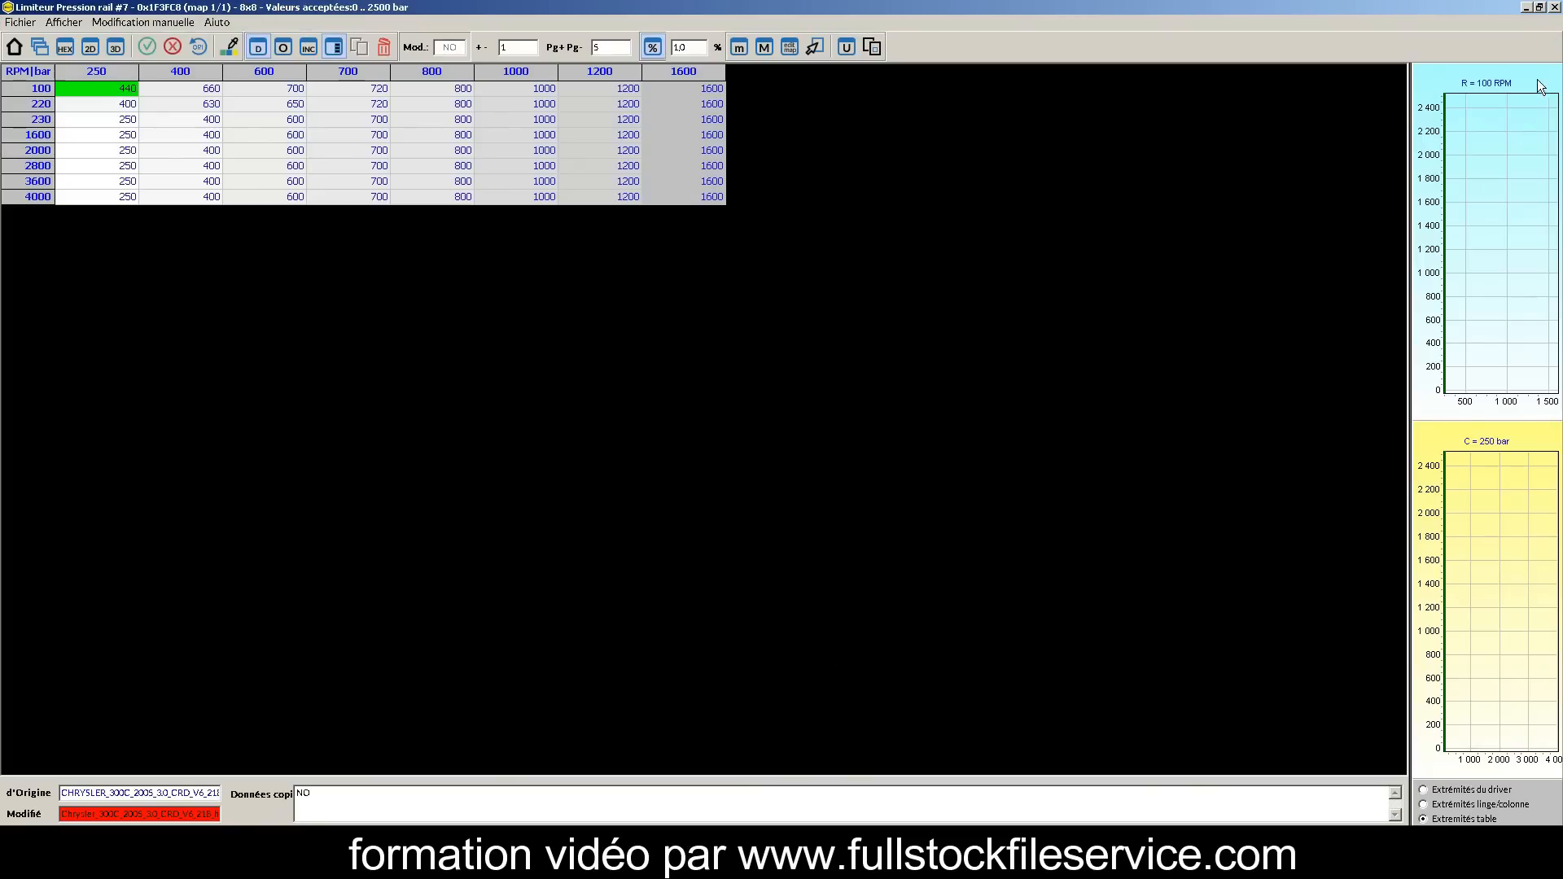
{"action": "left_click", "coordinate": [1555, 8]}
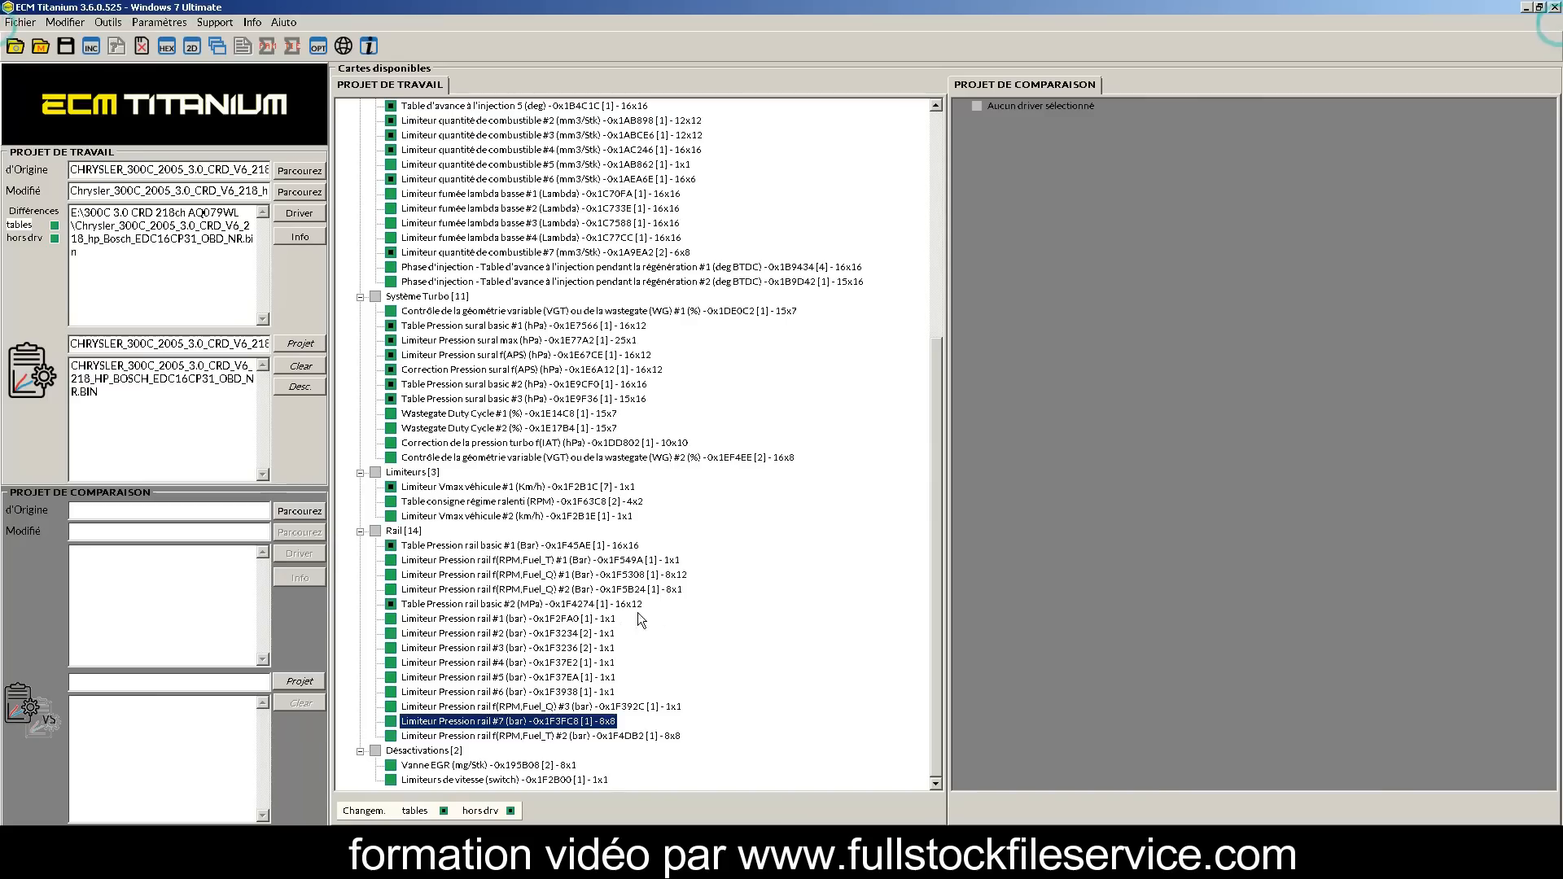
Compare both Vanne EGR maps and set every cell of map 2, from 0 to 3200 RPM, to 0 mg/Stk.
{"action": "double_click", "coordinate": [483, 766]}
{"action": "key", "text": "Page_Down"}
{"action": "key", "text": "Page_Up"}
{"action": "key", "text": "Page_Down"}
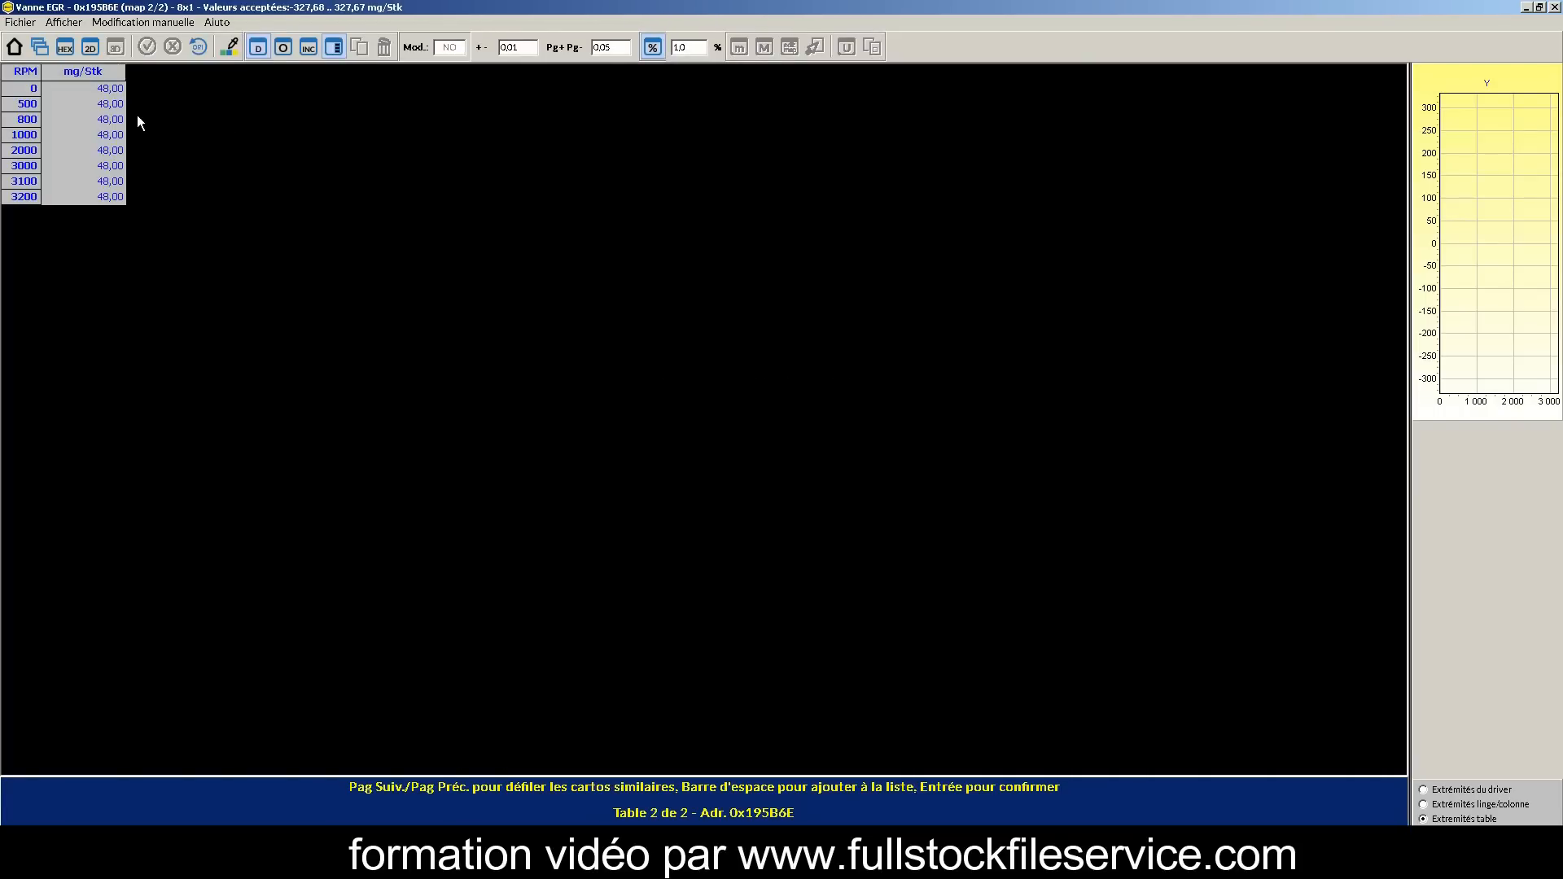
{"action": "key", "text": "Return"}
{"action": "left_click_drag", "start_coordinate": [110, 90], "coordinate": [100, 277]}
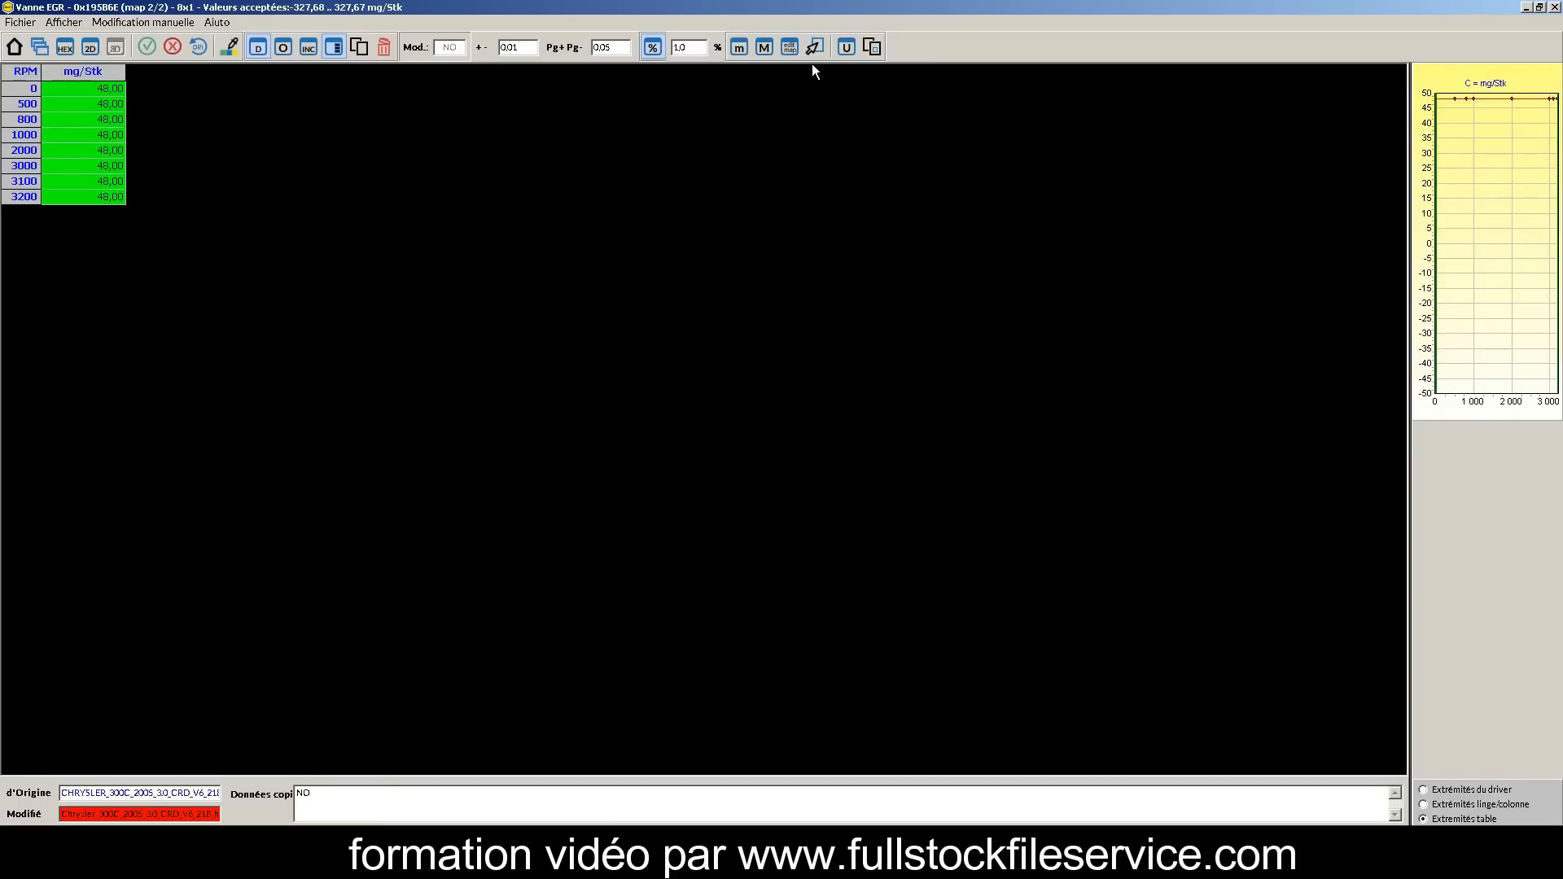
{"action": "left_click", "coordinate": [791, 47]}
{"action": "type", "text": "0"}
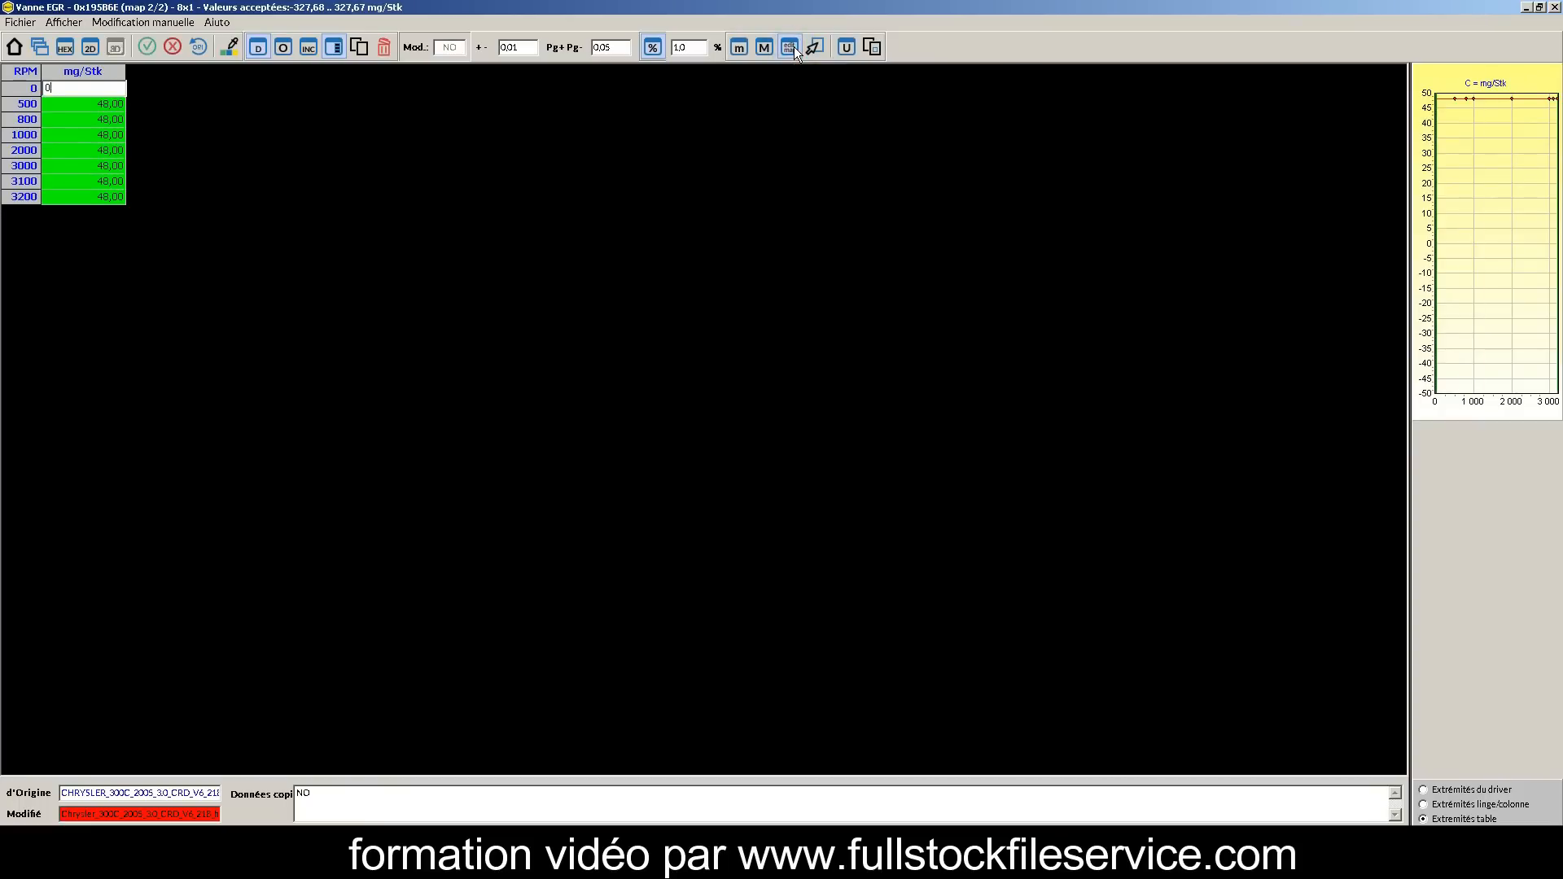
{"action": "key", "text": "Return"}
{"action": "left_click", "coordinate": [86, 165]}
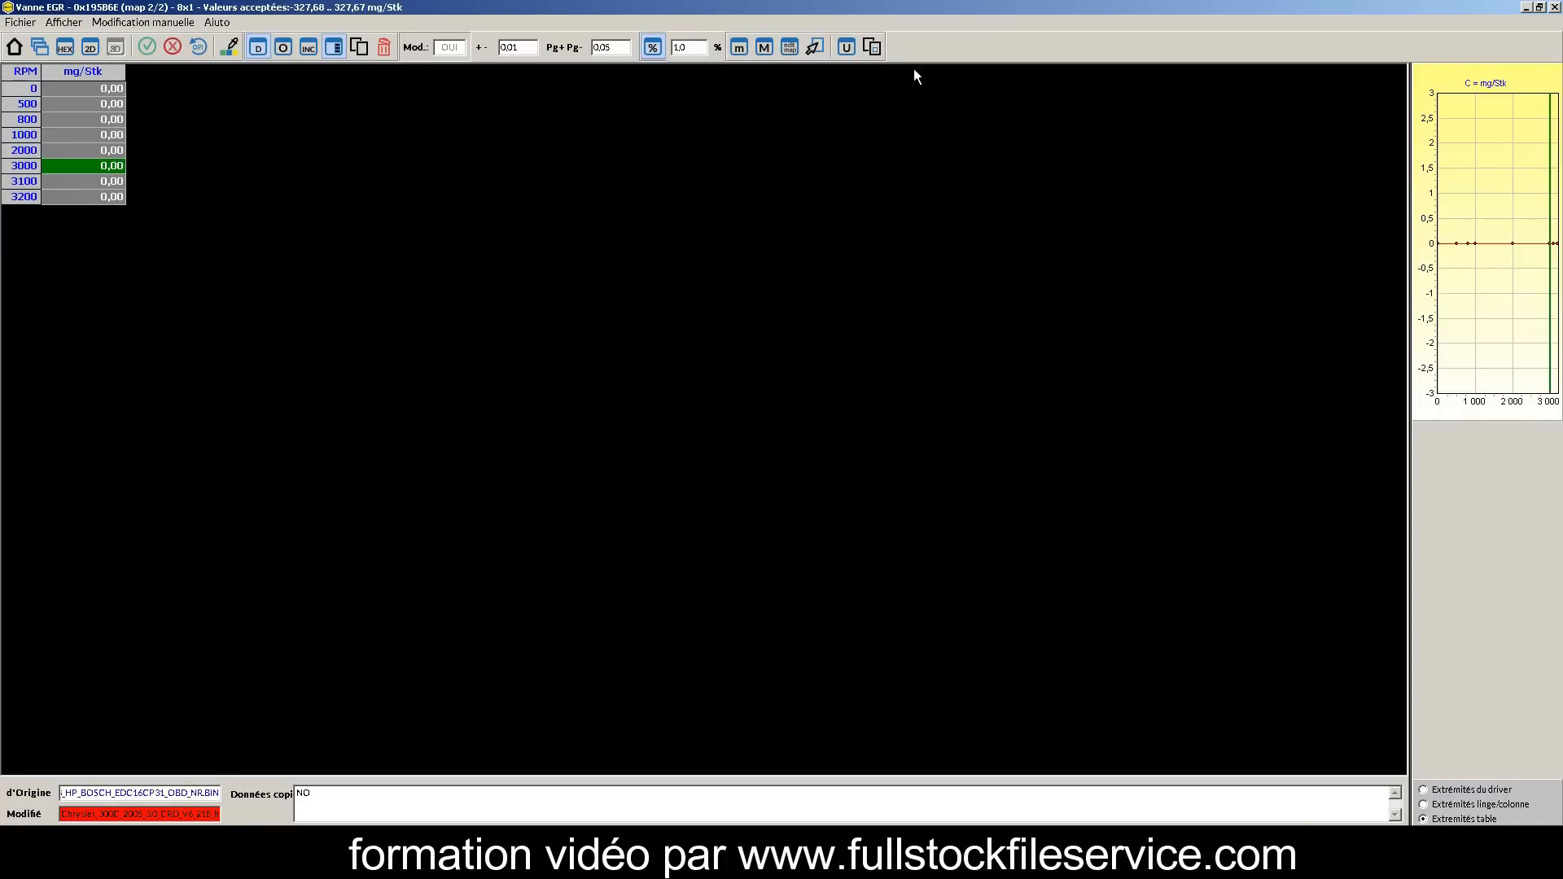
Save the Vanne EGR changes by overwriting the similar tables, and check map 1 of the table.
{"action": "left_click", "coordinate": [1555, 7]}
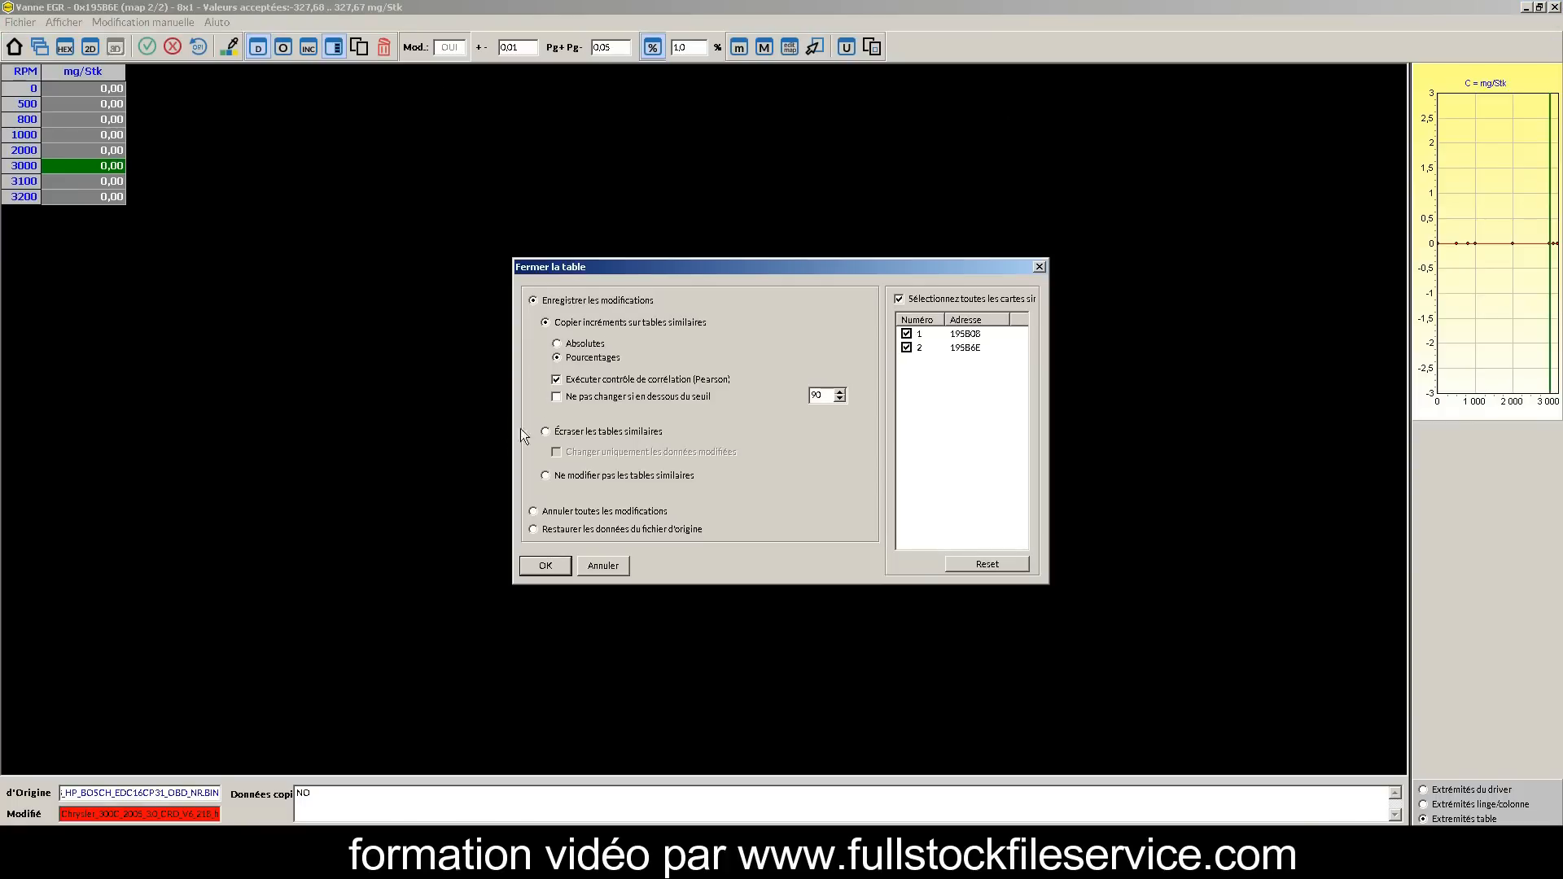
{"action": "left_click", "coordinate": [605, 438]}
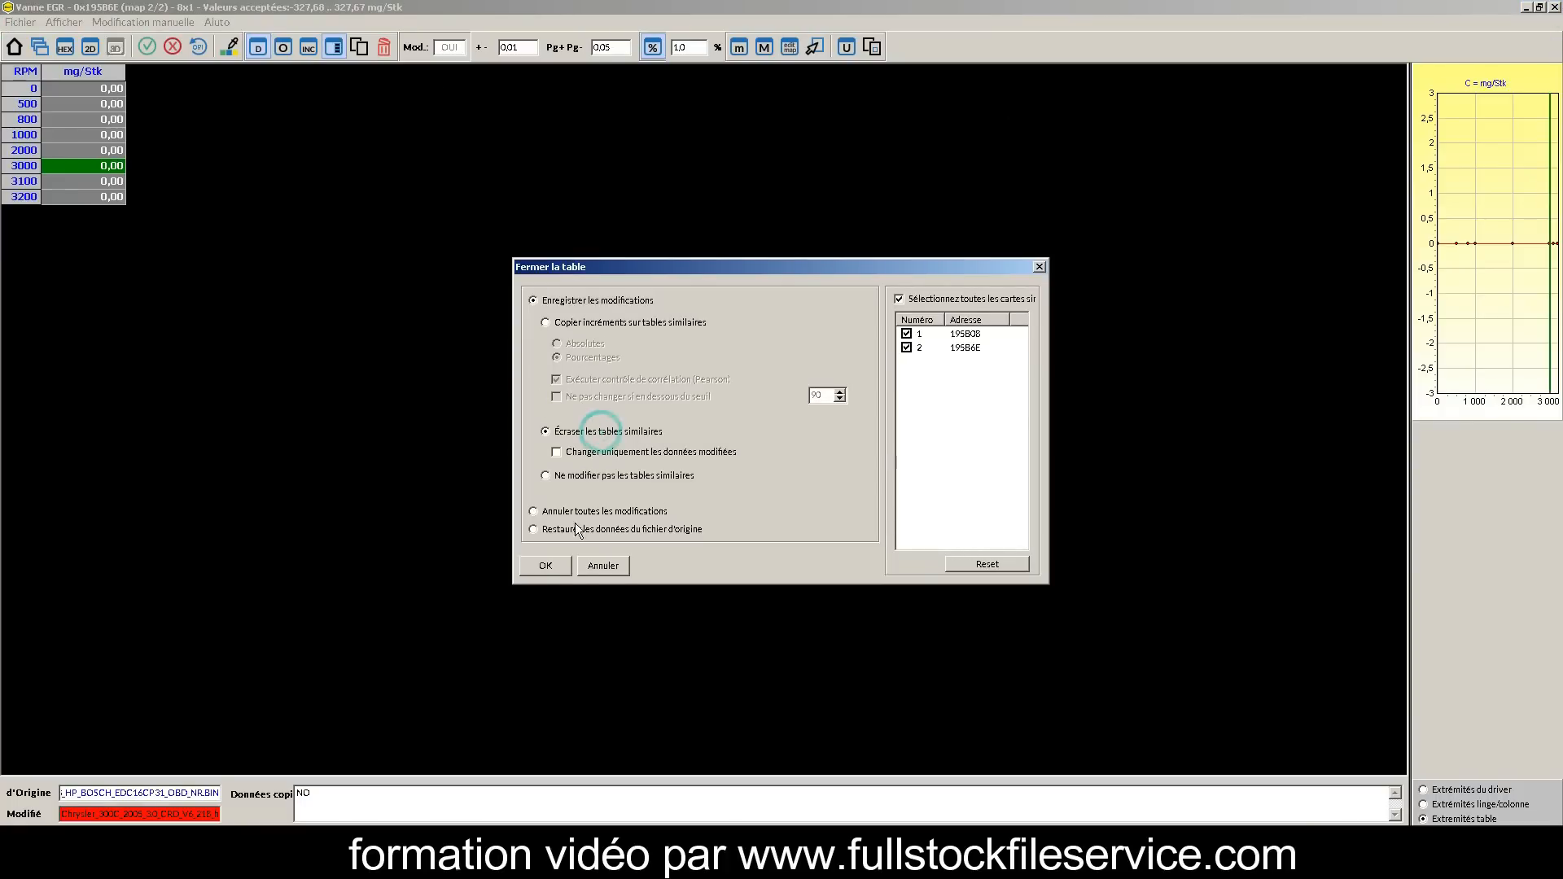
{"action": "left_click", "coordinate": [555, 563]}
{"action": "double_click", "coordinate": [468, 766]}
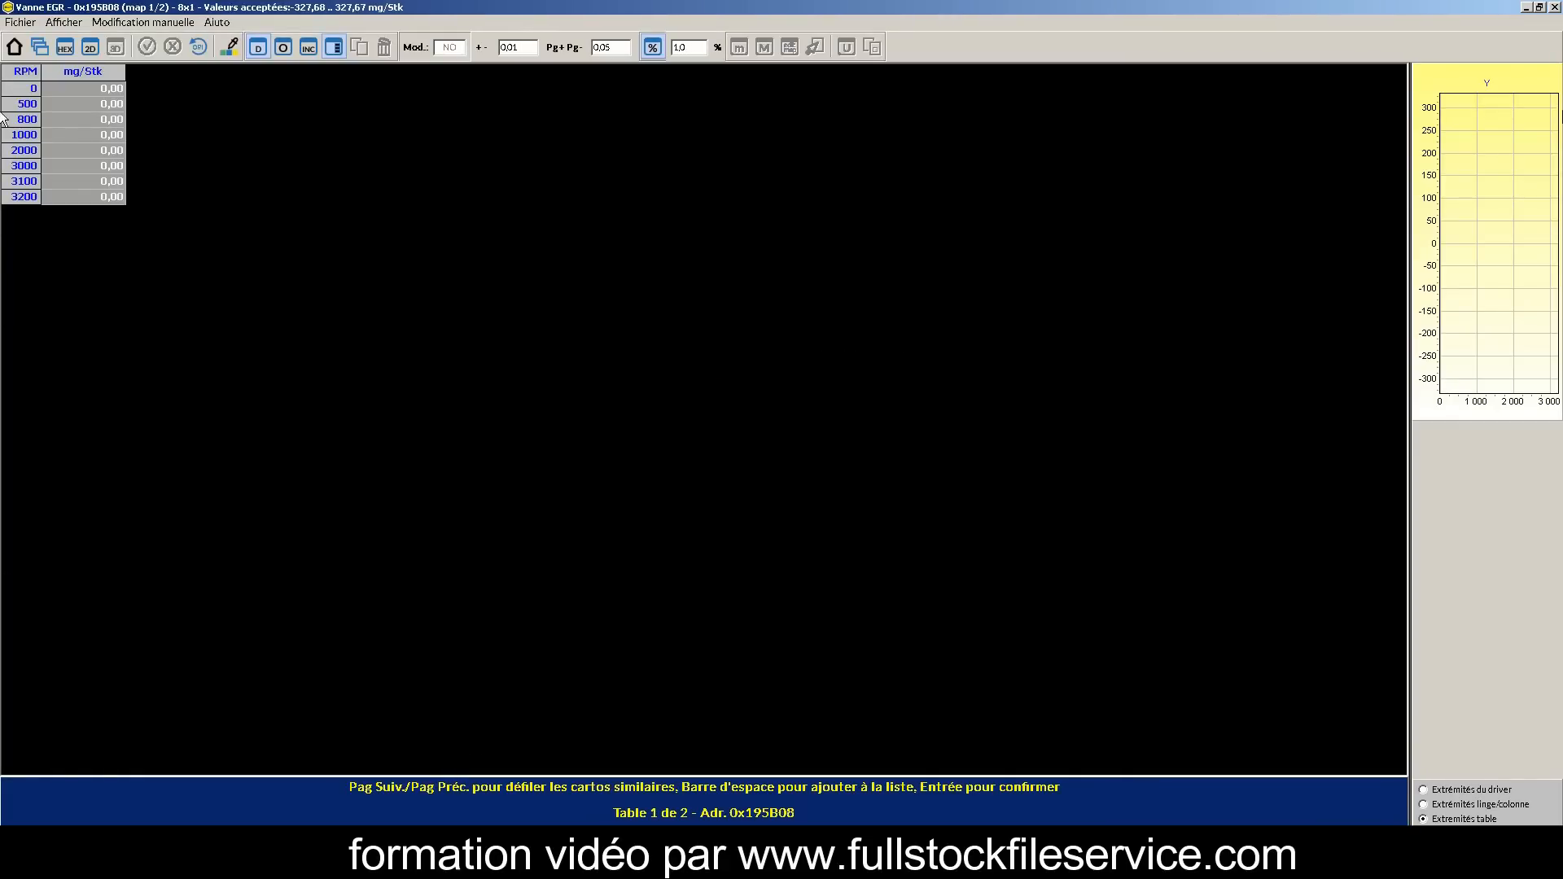
{"action": "left_click", "coordinate": [1555, 7]}
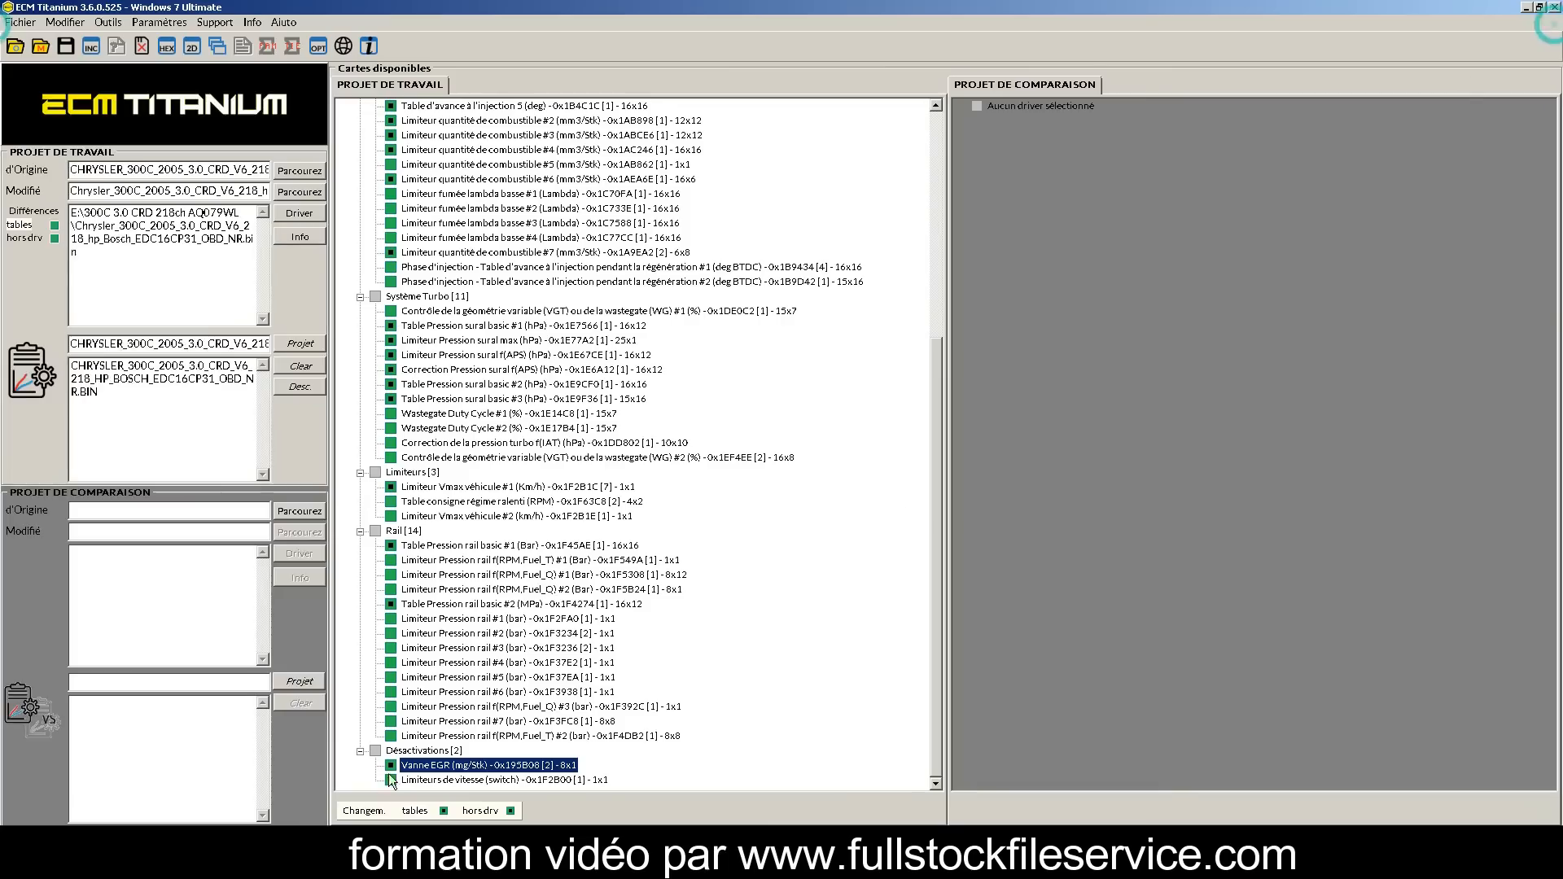
Check the Limiteurs de vitesse (switch) value and the first map of Limiteur Vmax véhicule #1 without editing them.
{"action": "double_click", "coordinate": [482, 781]}
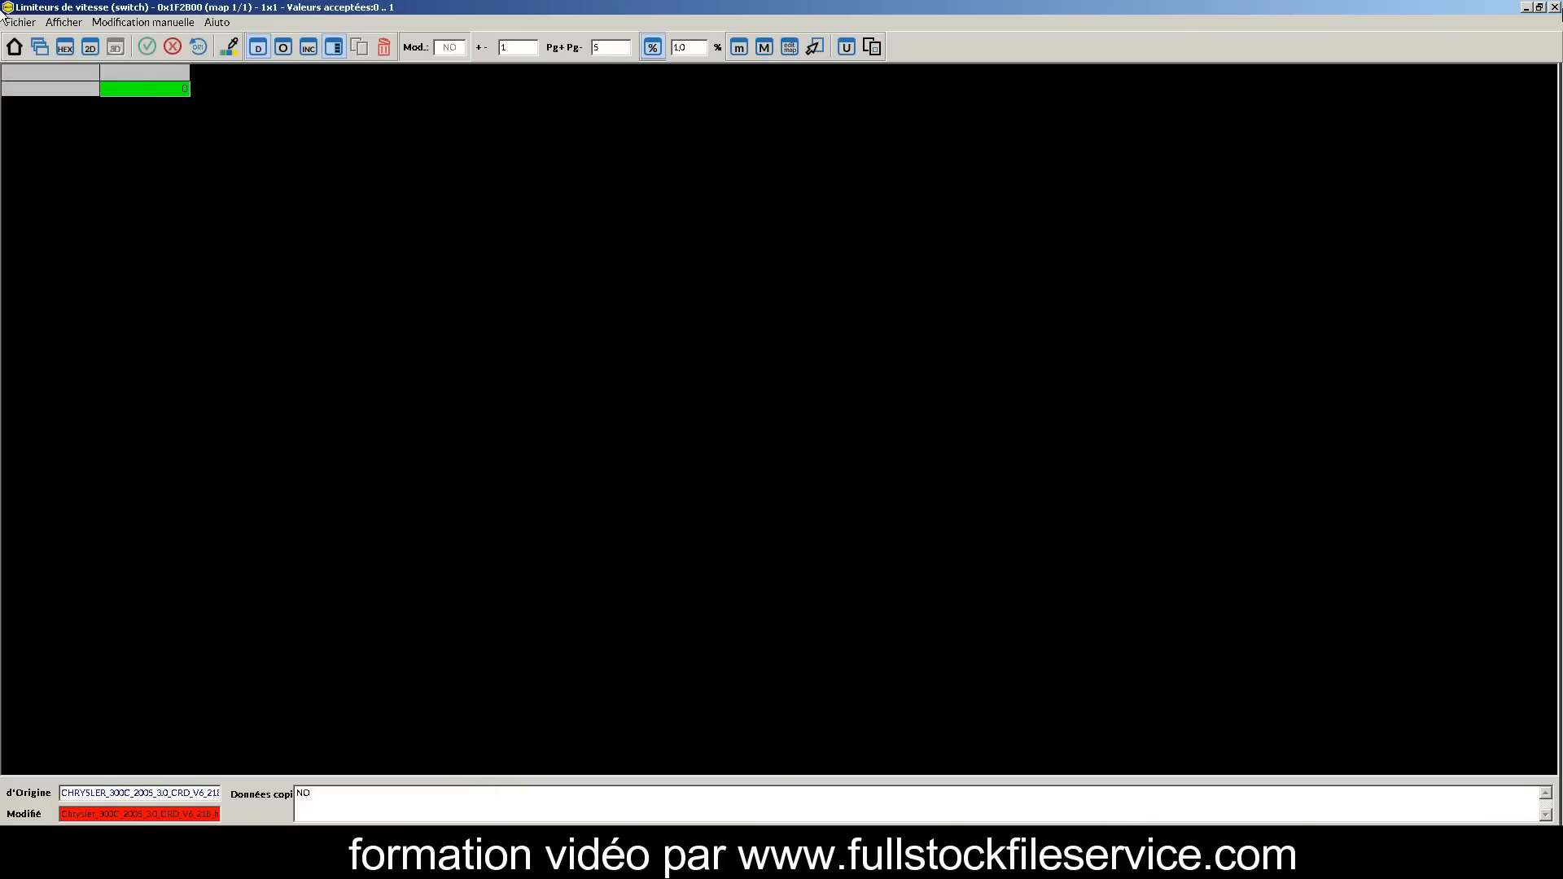
{"action": "left_click", "coordinate": [1555, 8]}
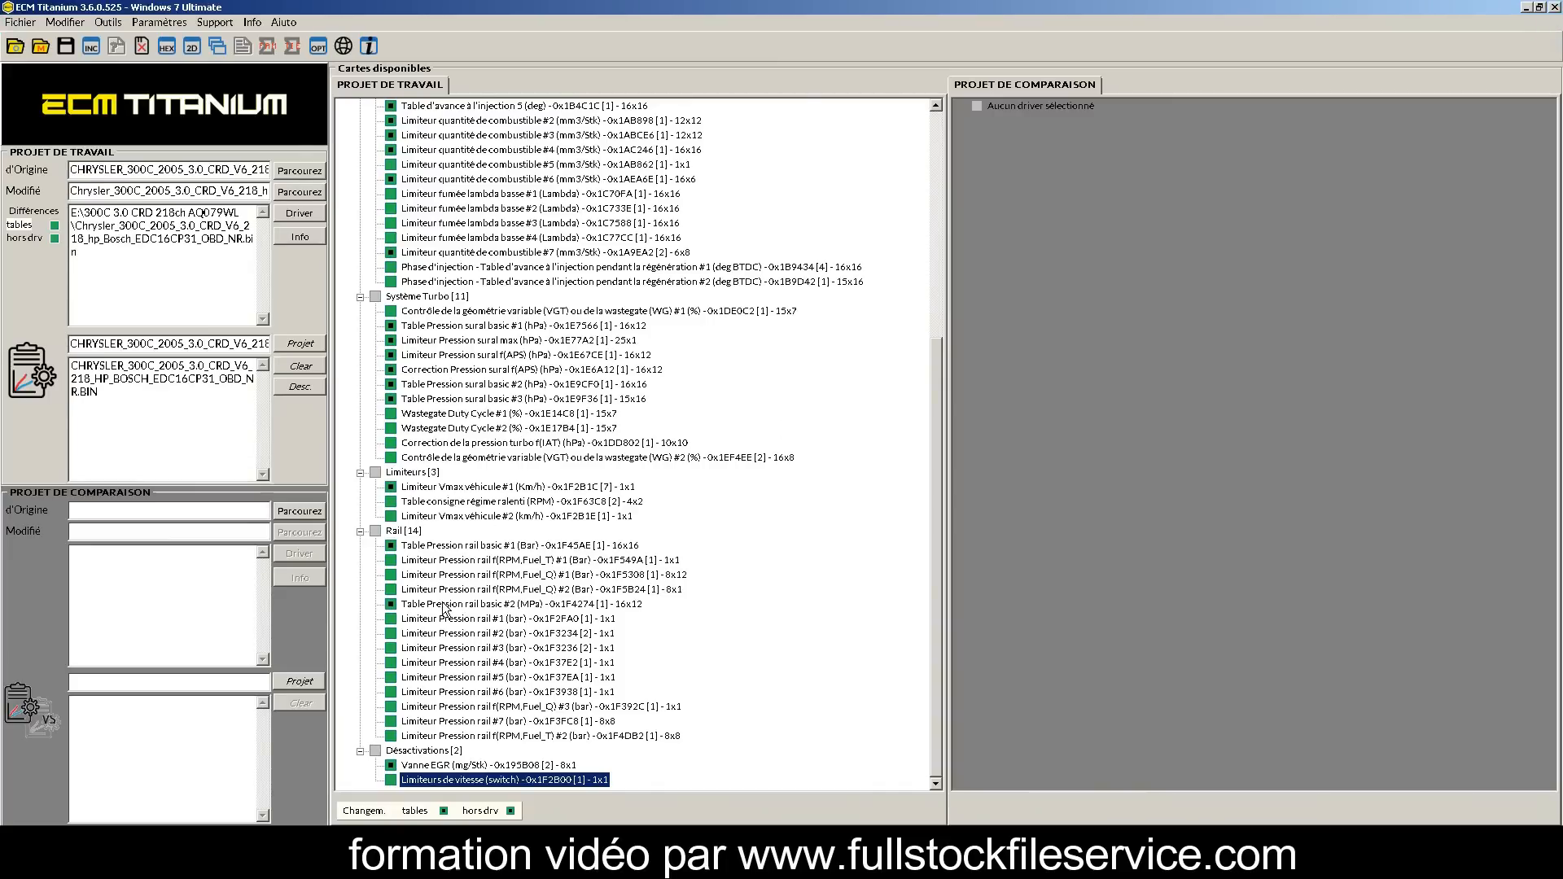
{"action": "double_click", "coordinate": [438, 486]}
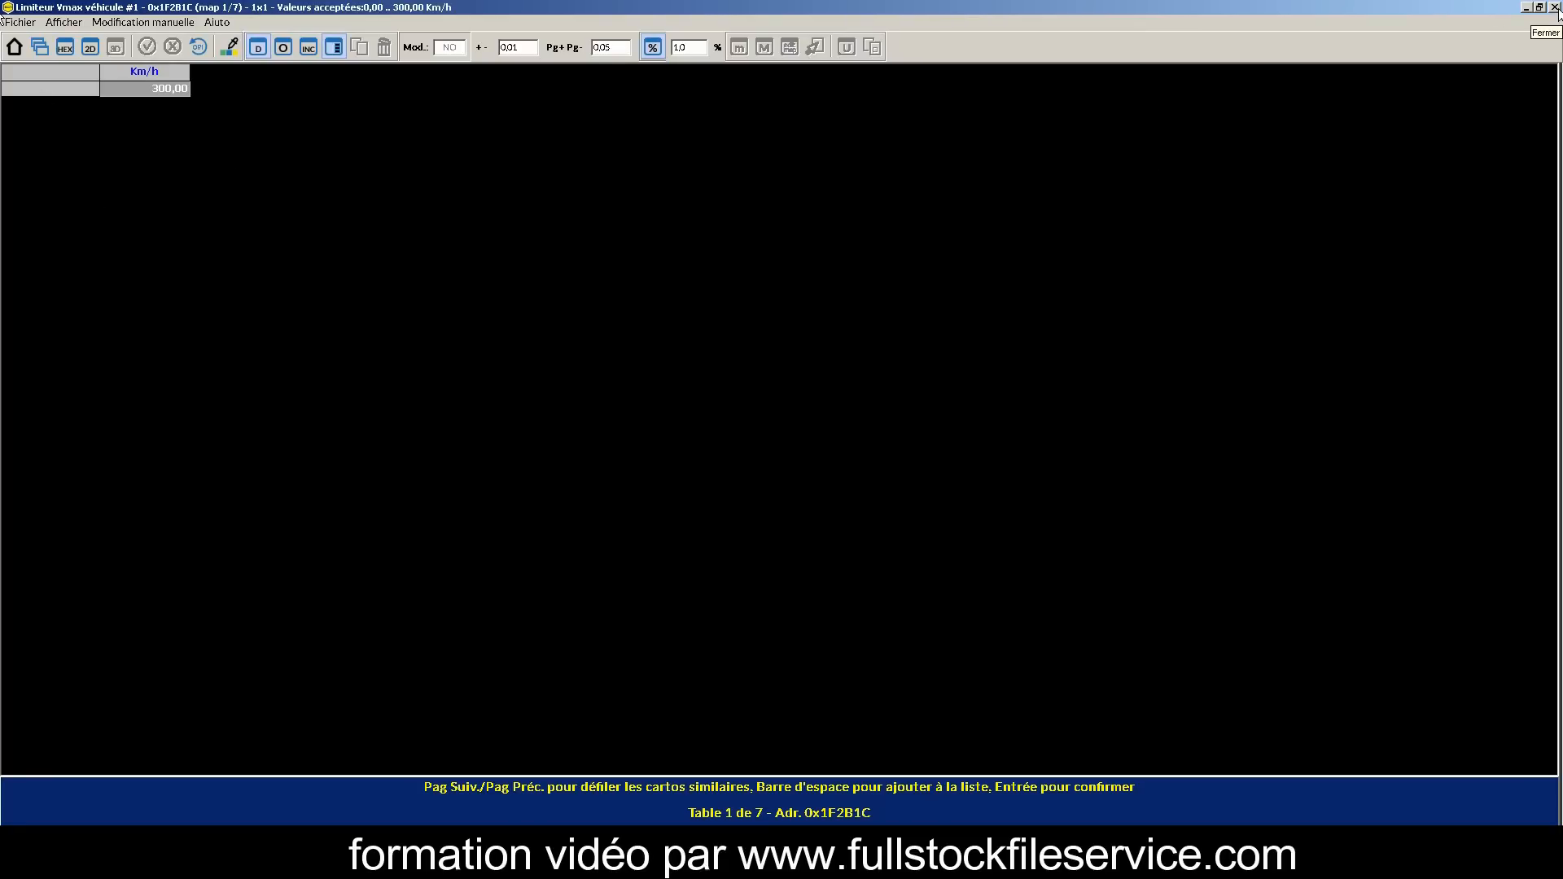
{"action": "left_click", "coordinate": [1555, 8]}
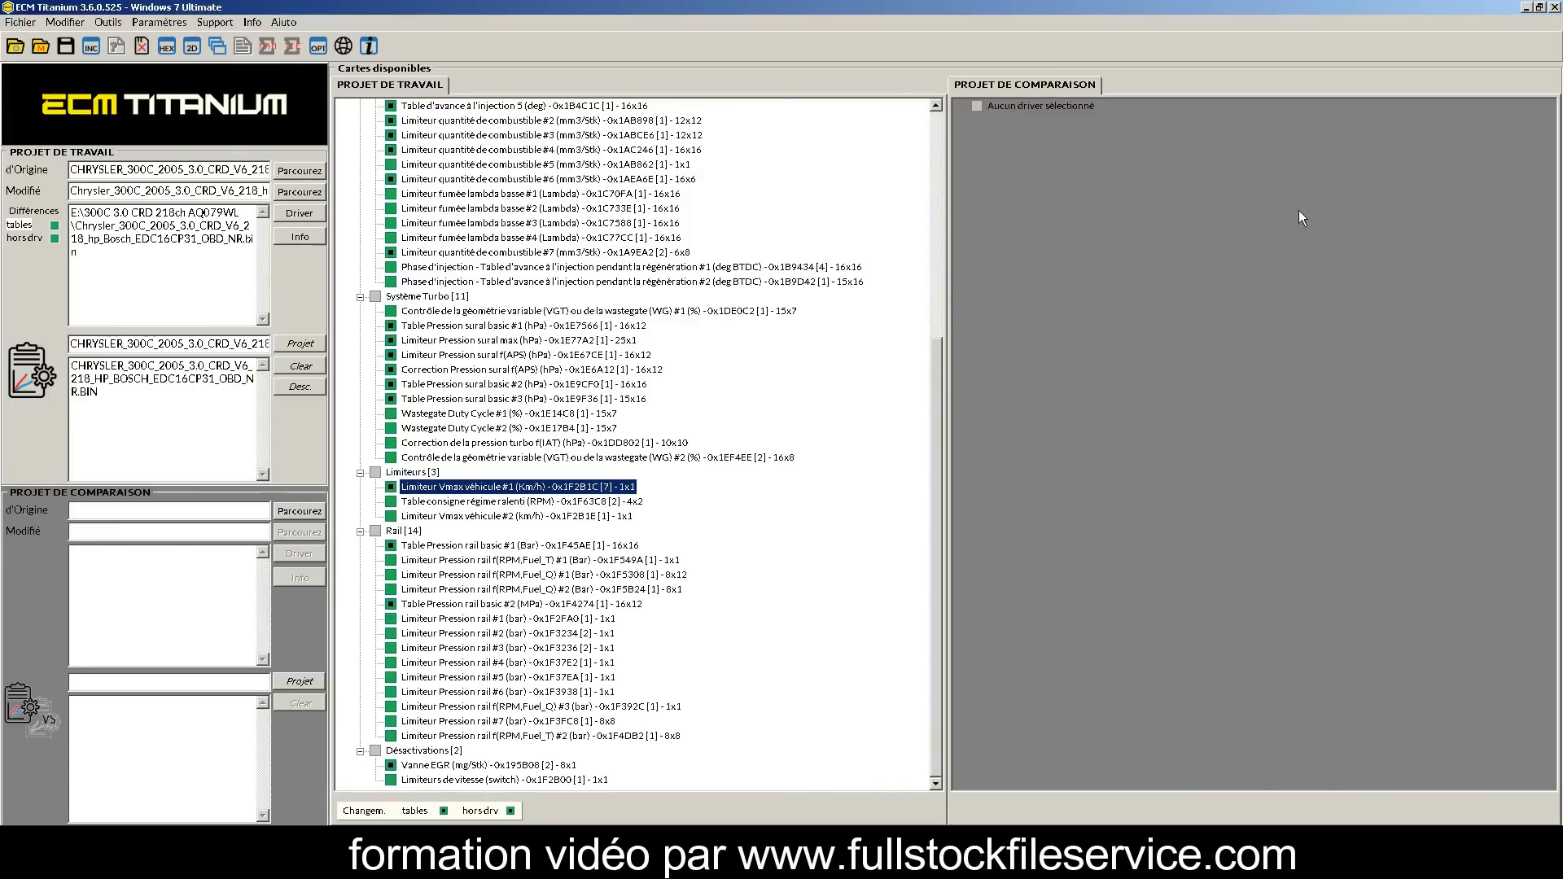
Inspect the Débit d'ALS and RCO ALS air control maps without editing them.
{"action": "scroll", "coordinate": [800, 378], "scroll_direction": "up", "scroll_amount": 3}
{"action": "scroll", "coordinate": [802, 383], "scroll_direction": "up", "scroll_amount": 5}
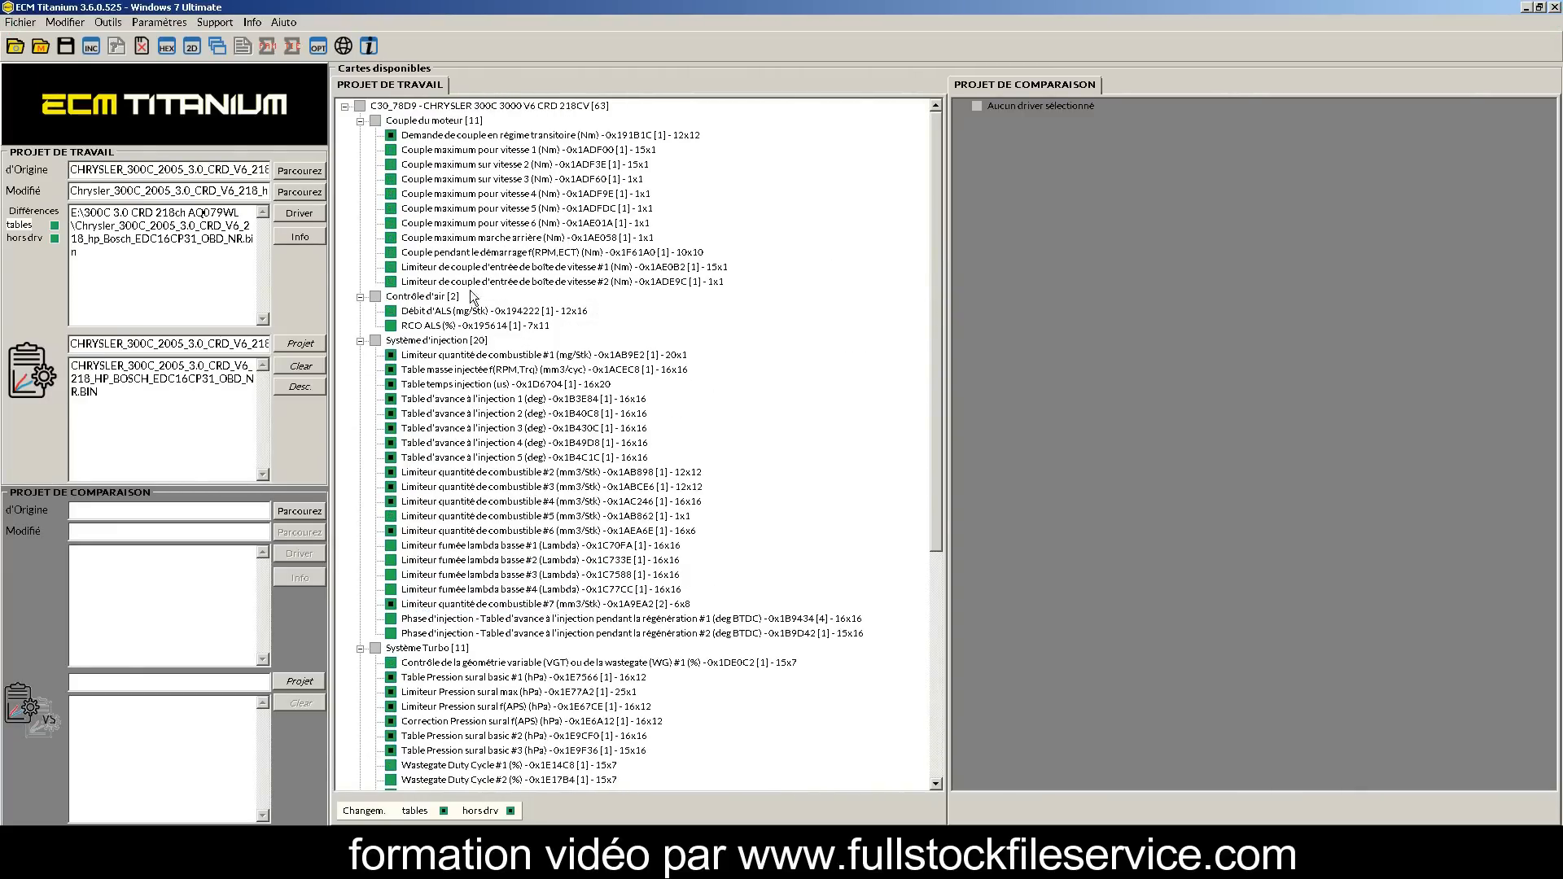
{"action": "left_click", "coordinate": [496, 313]}
{"action": "double_click", "coordinate": [496, 311]}
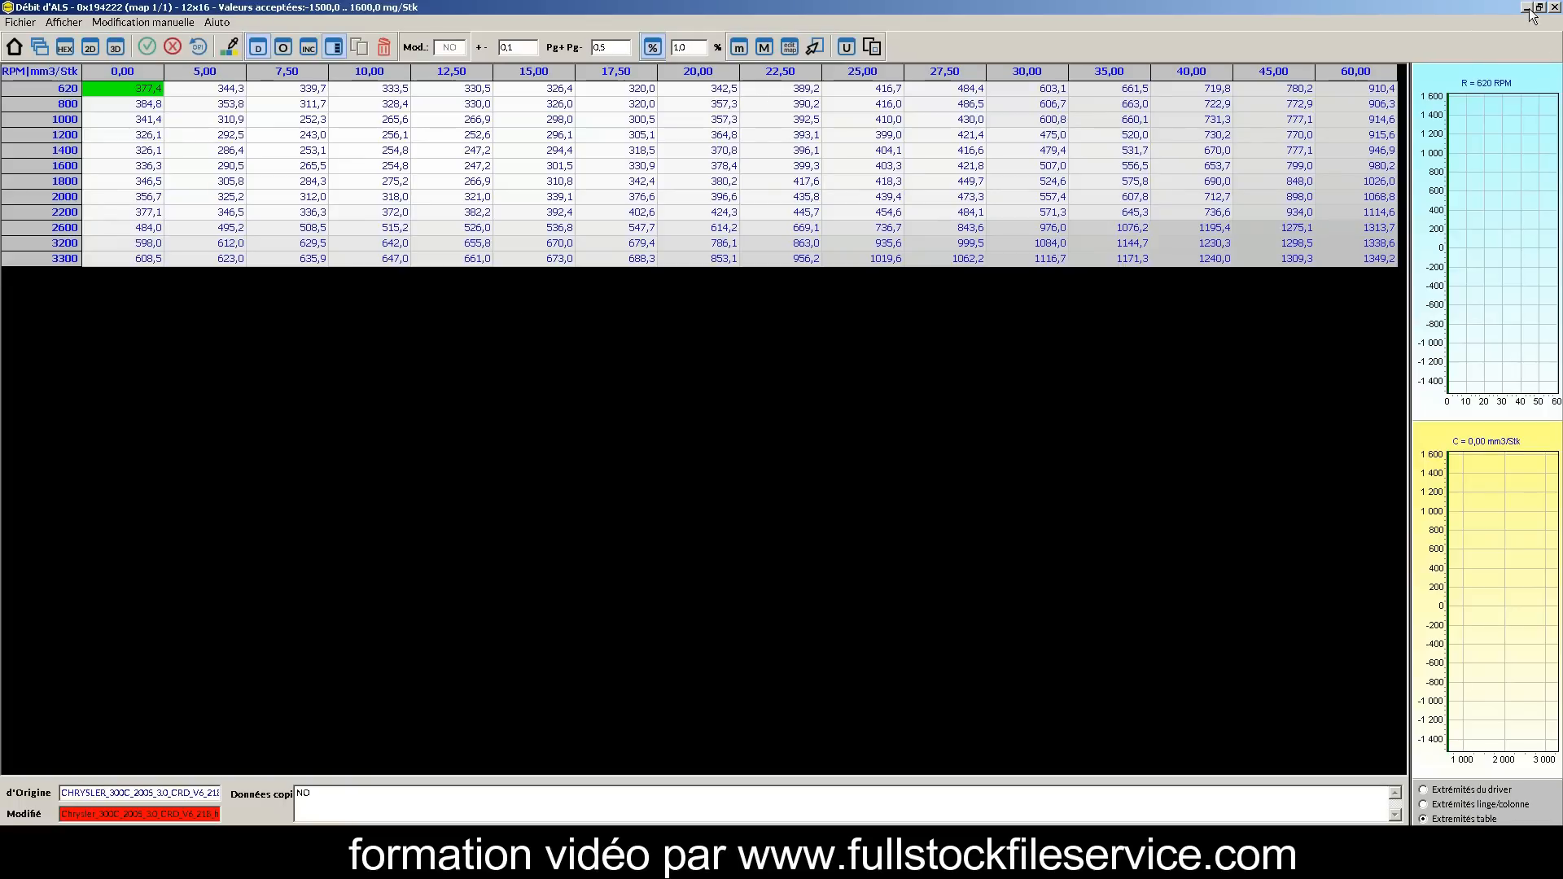
{"action": "left_click", "coordinate": [1554, 8]}
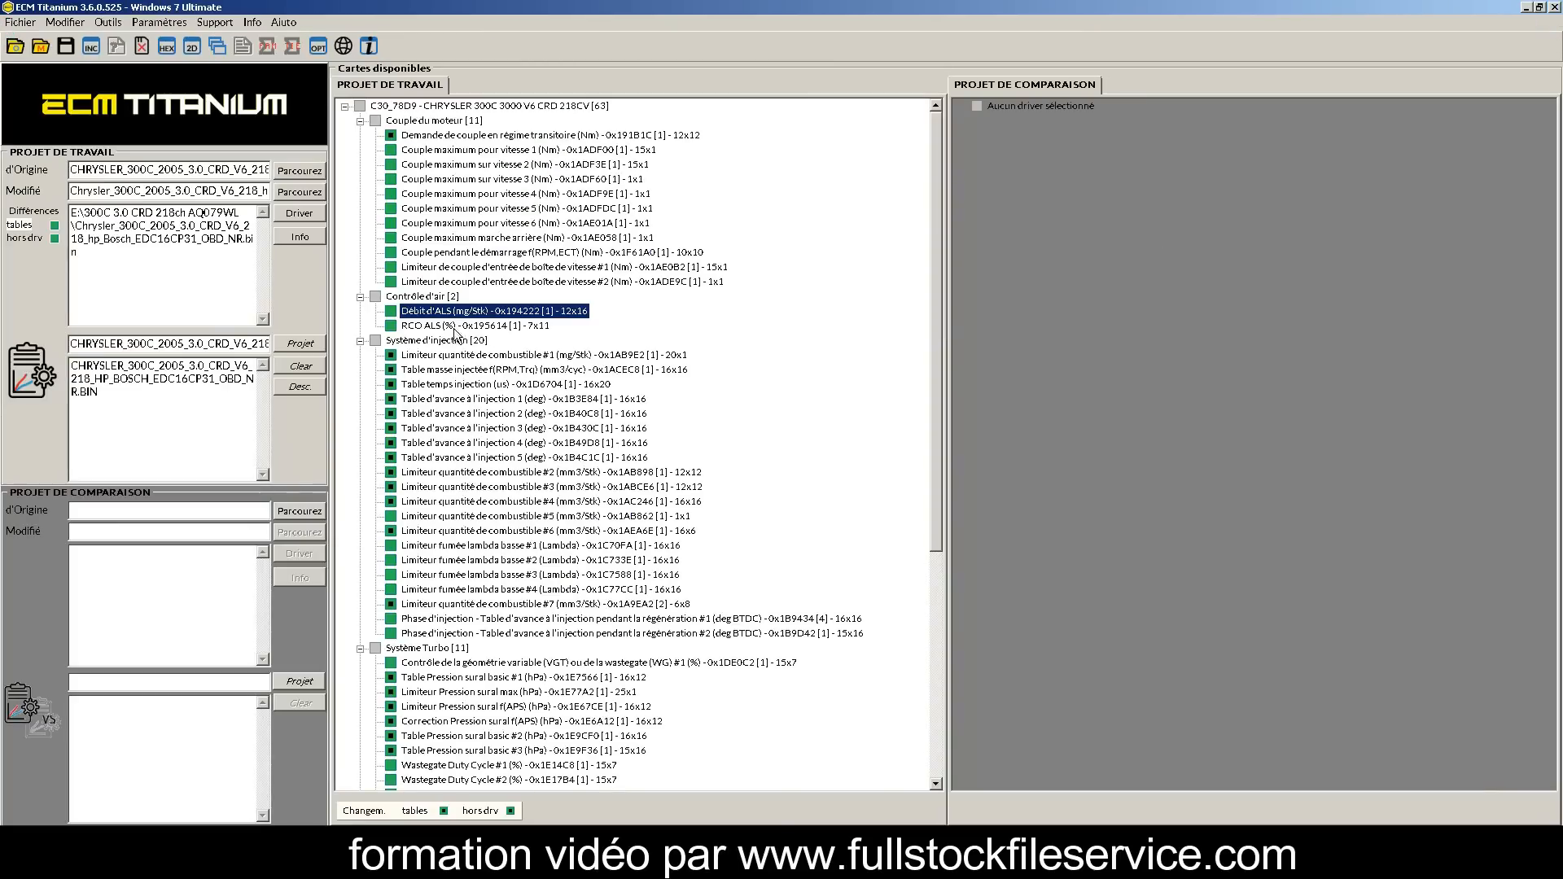
{"action": "double_click", "coordinate": [453, 324]}
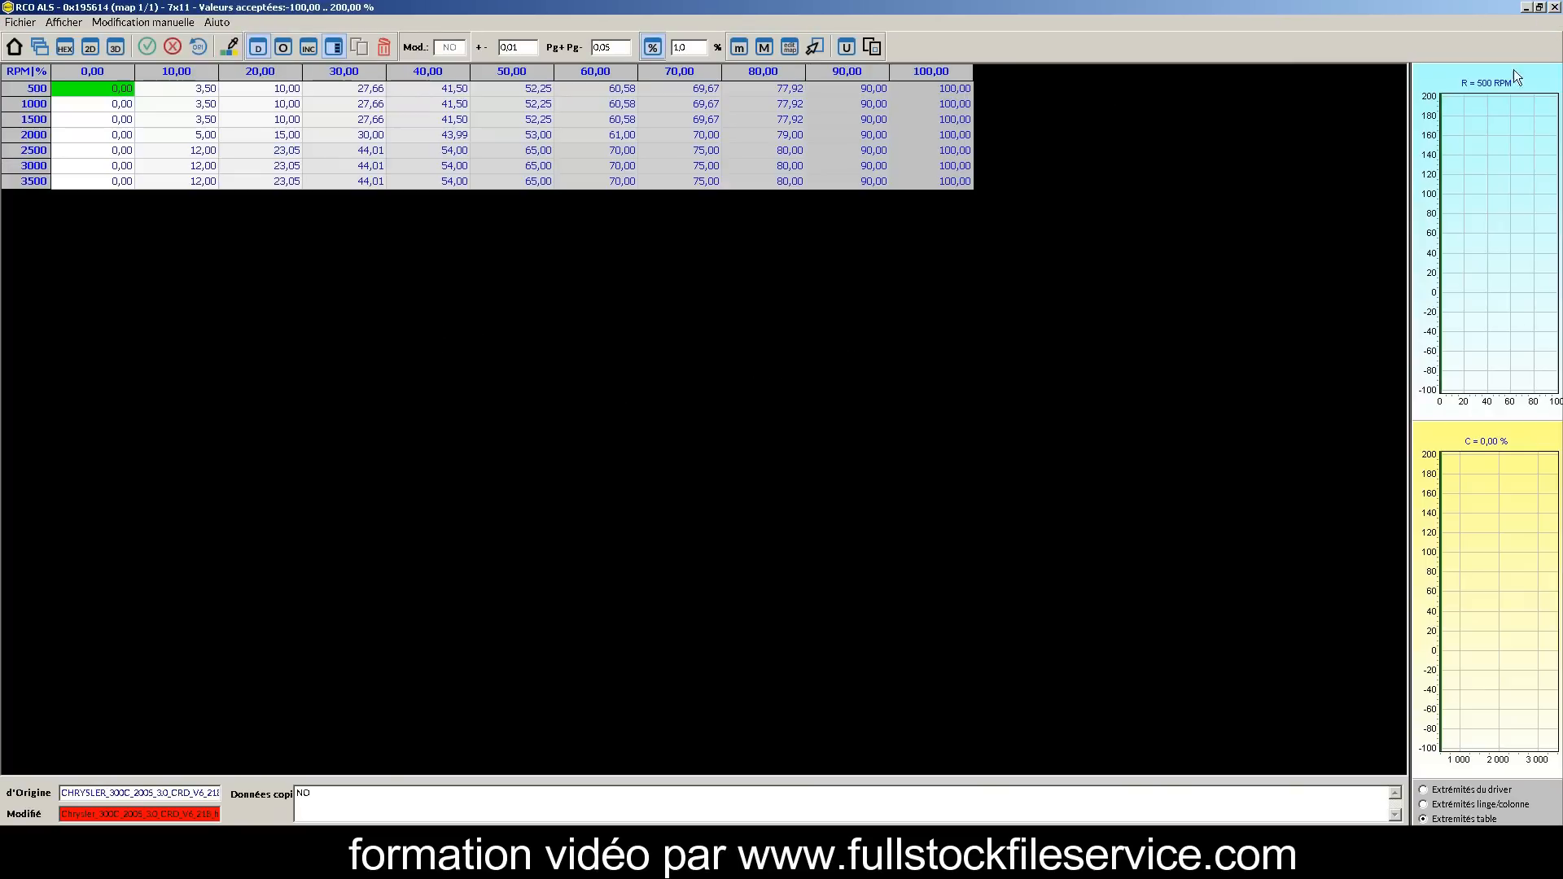
{"action": "left_click", "coordinate": [1554, 9]}
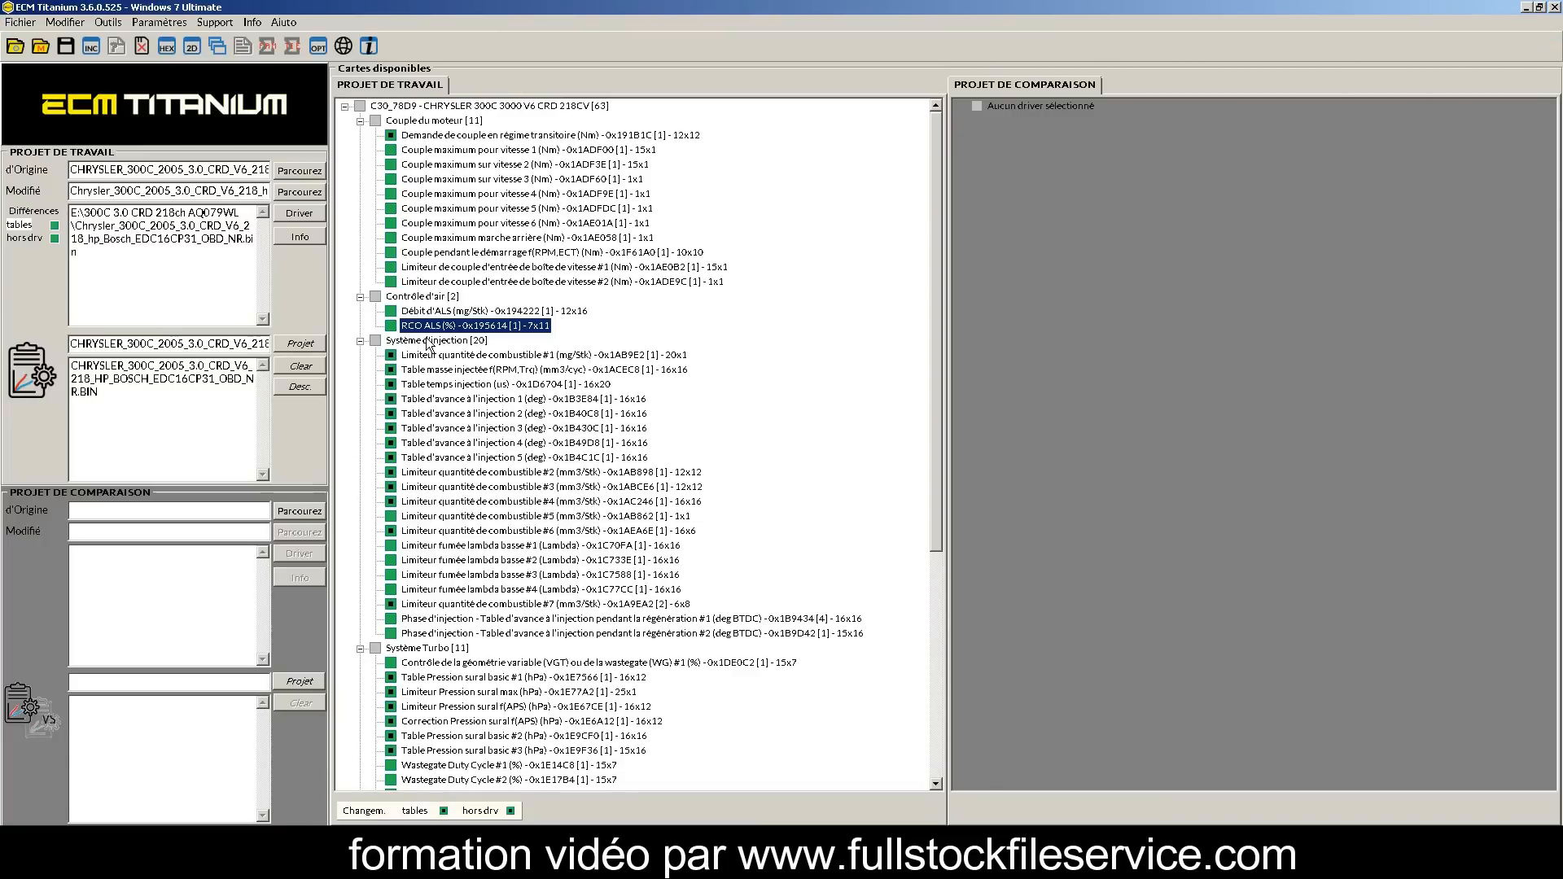